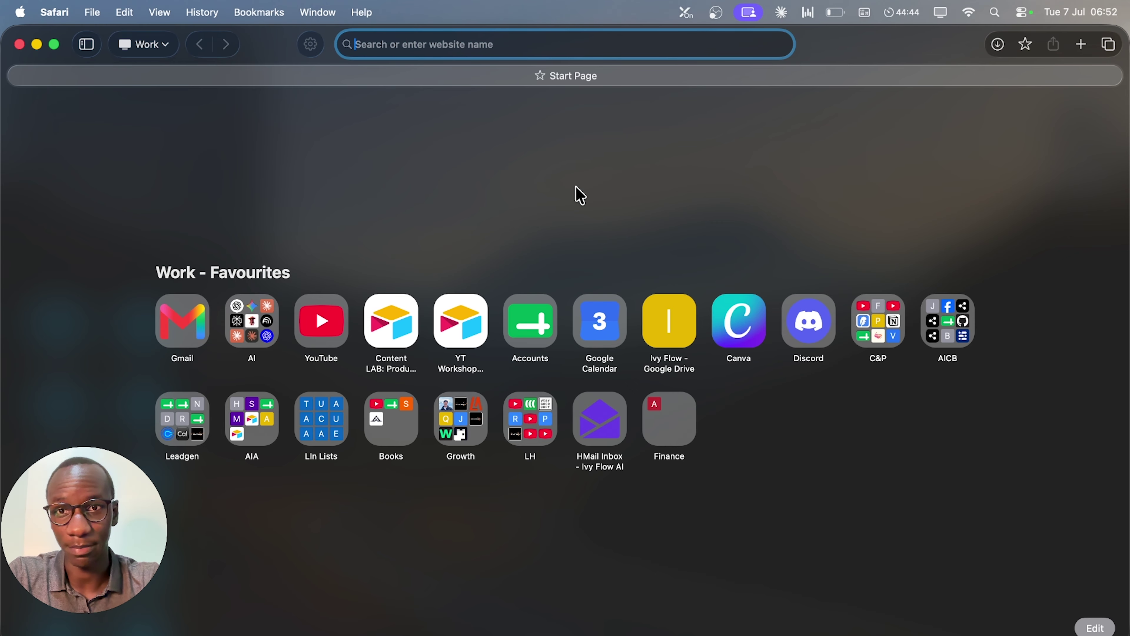
Go to business.facebook.com and log in with the Facebook account.
text(buss)
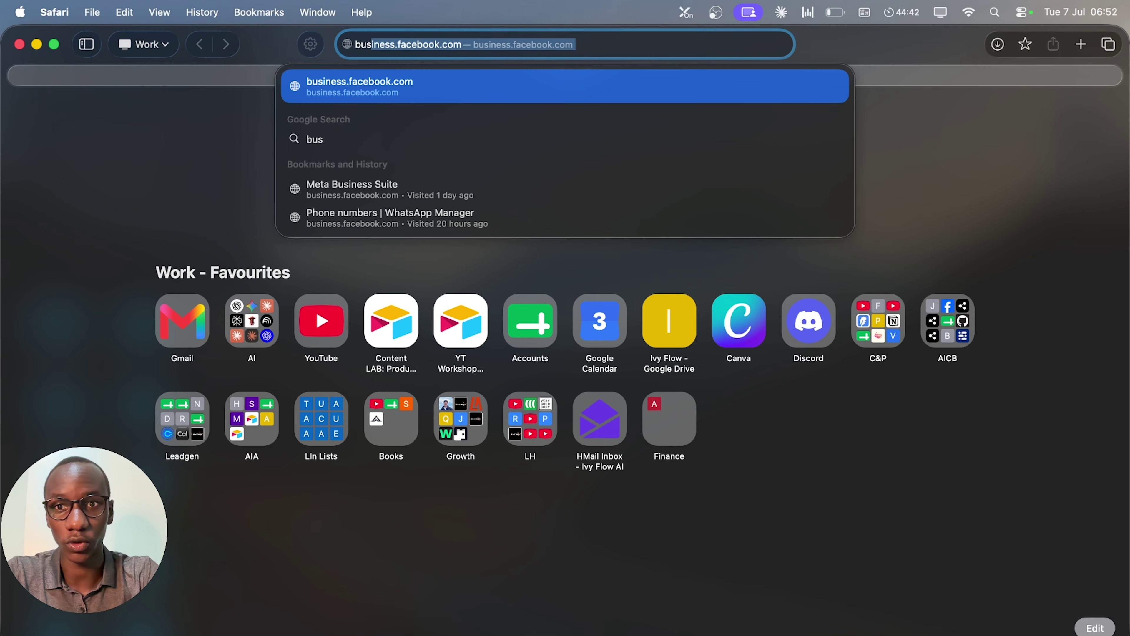
click(489, 100)
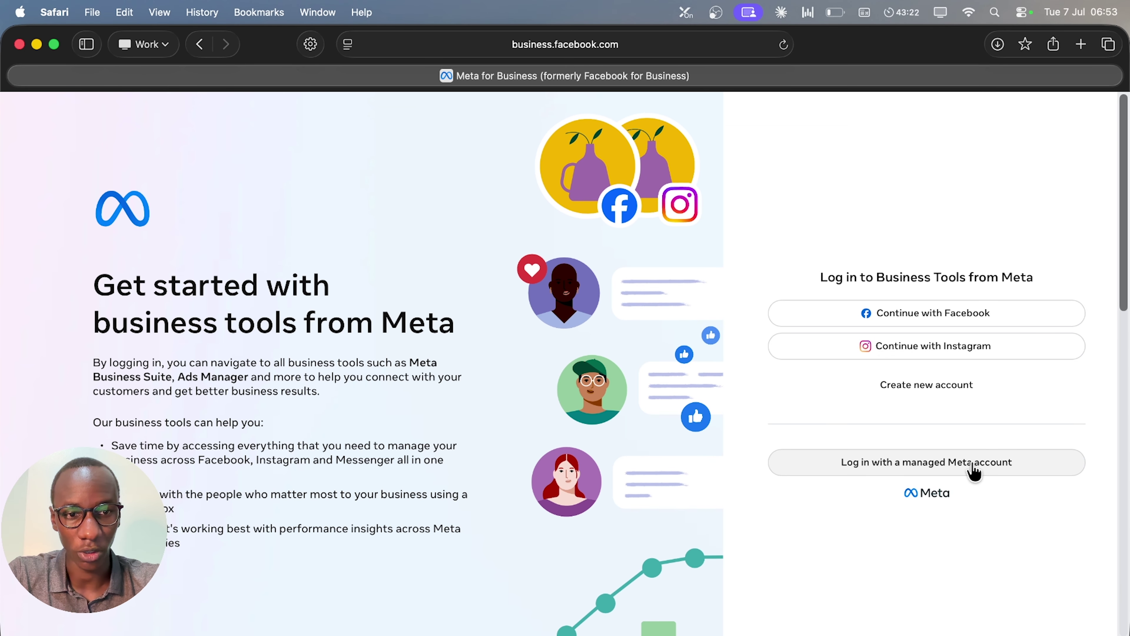
click(974, 321)
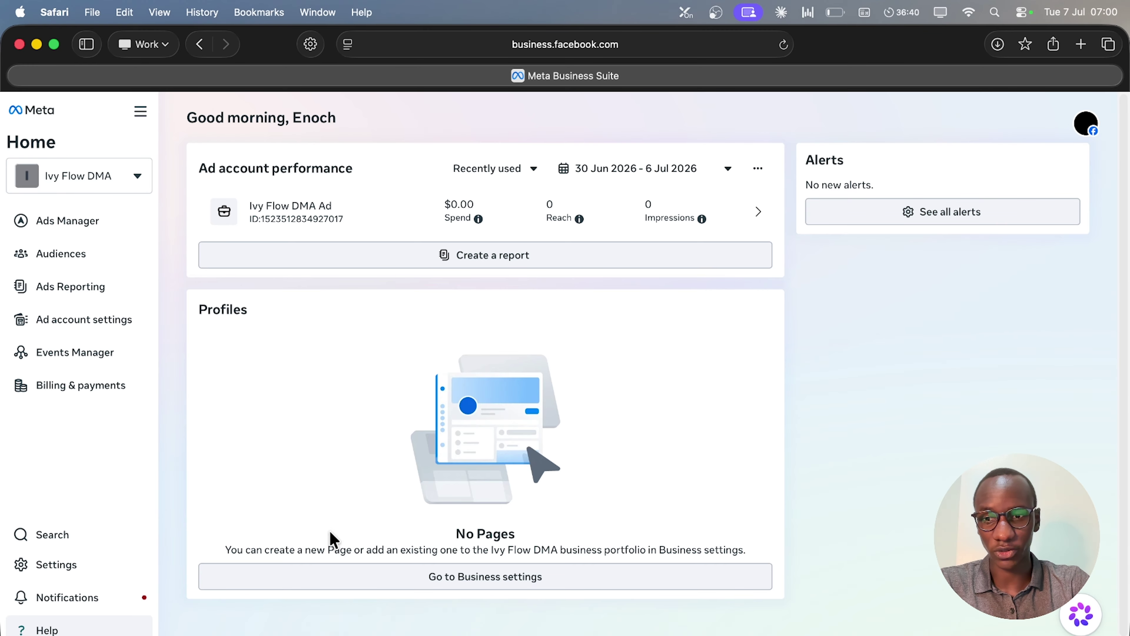
From business settings' Apps list, open the n8n Integration app and create a new app ID.
click(108, 569)
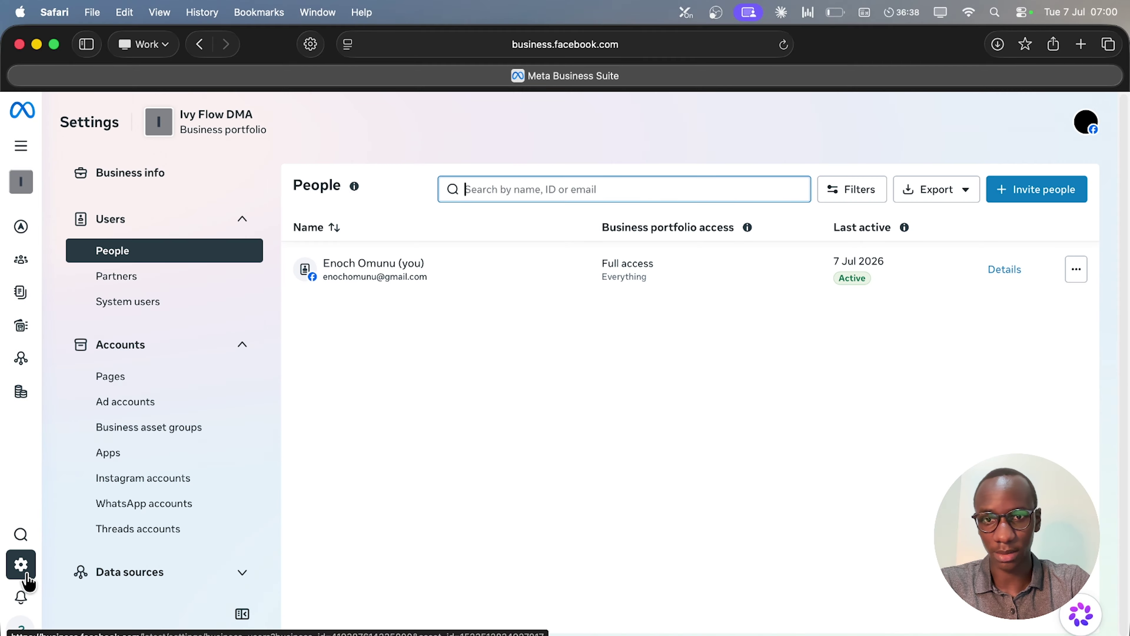
click(134, 454)
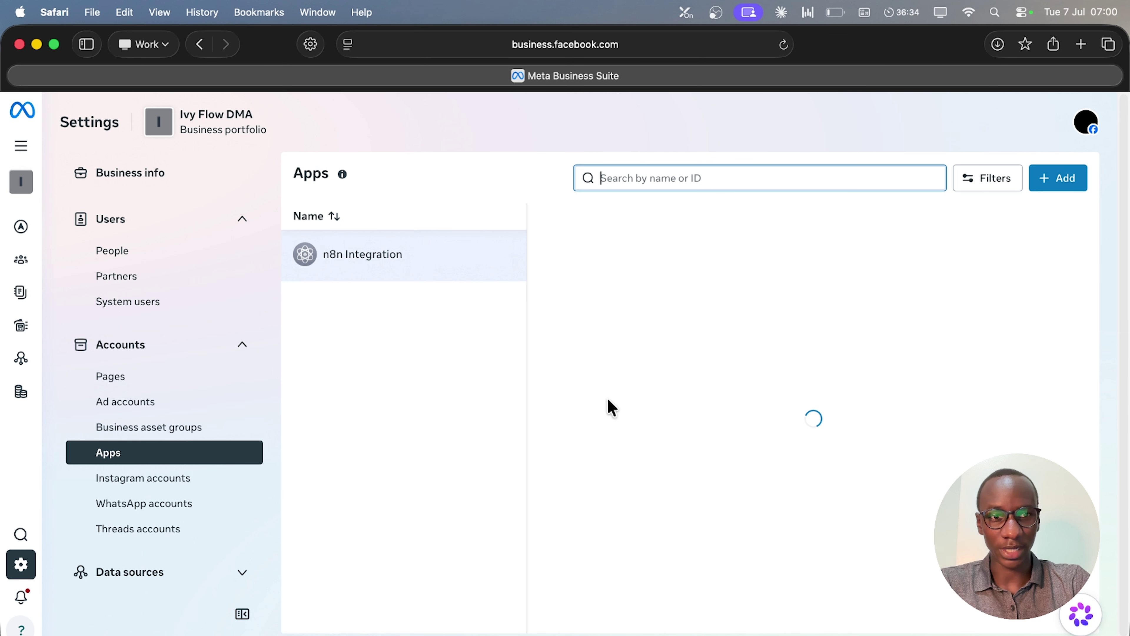
click(376, 277)
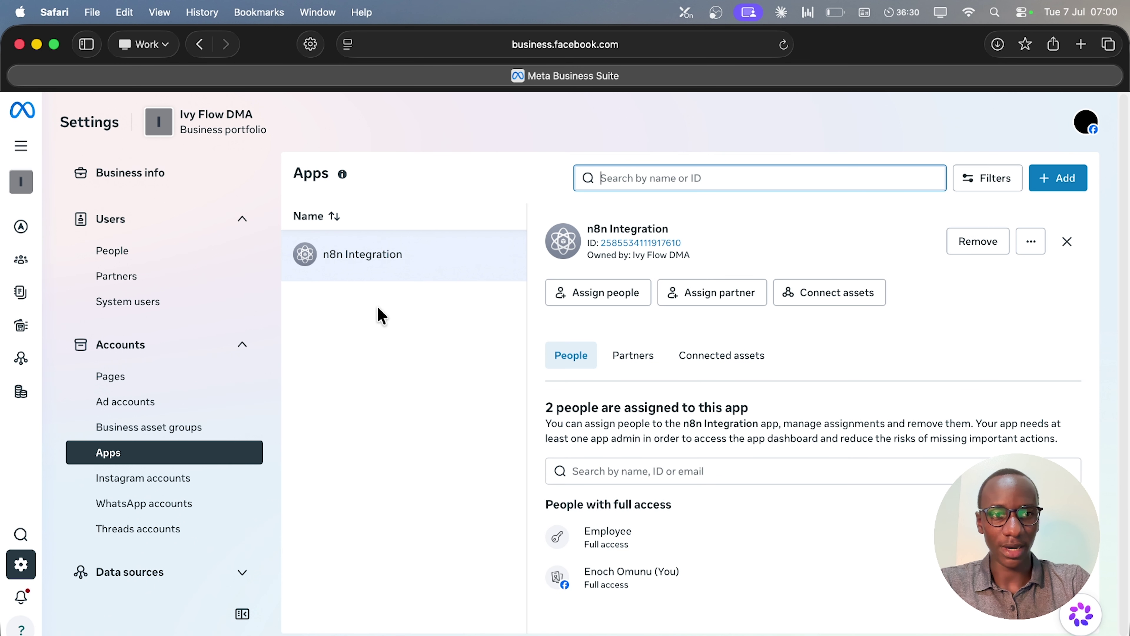
click(1061, 178)
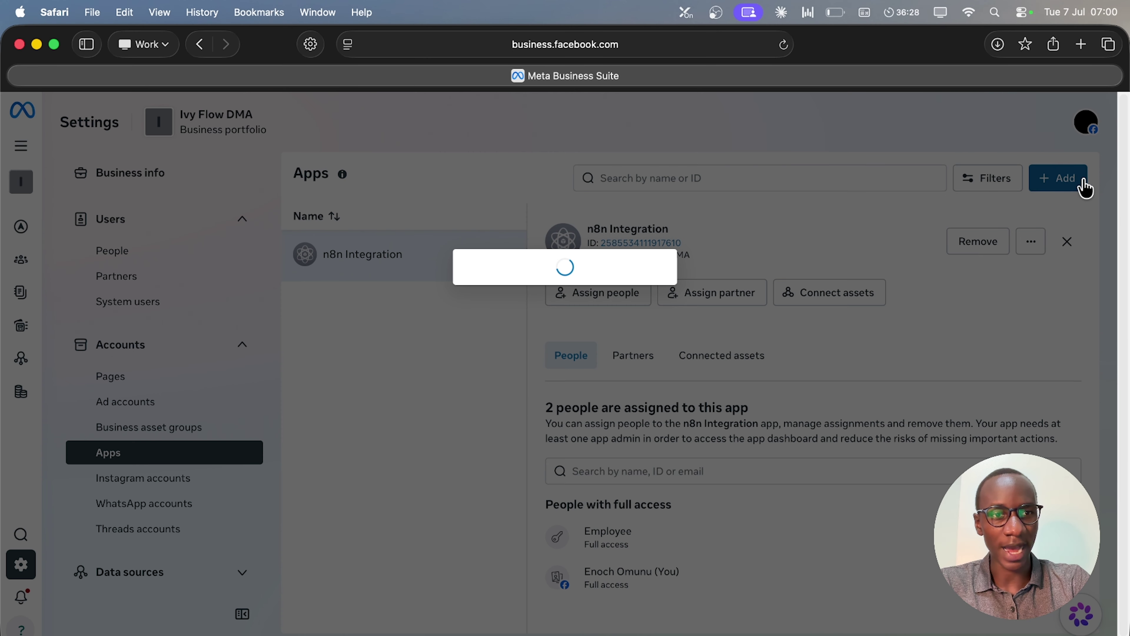
click(482, 296)
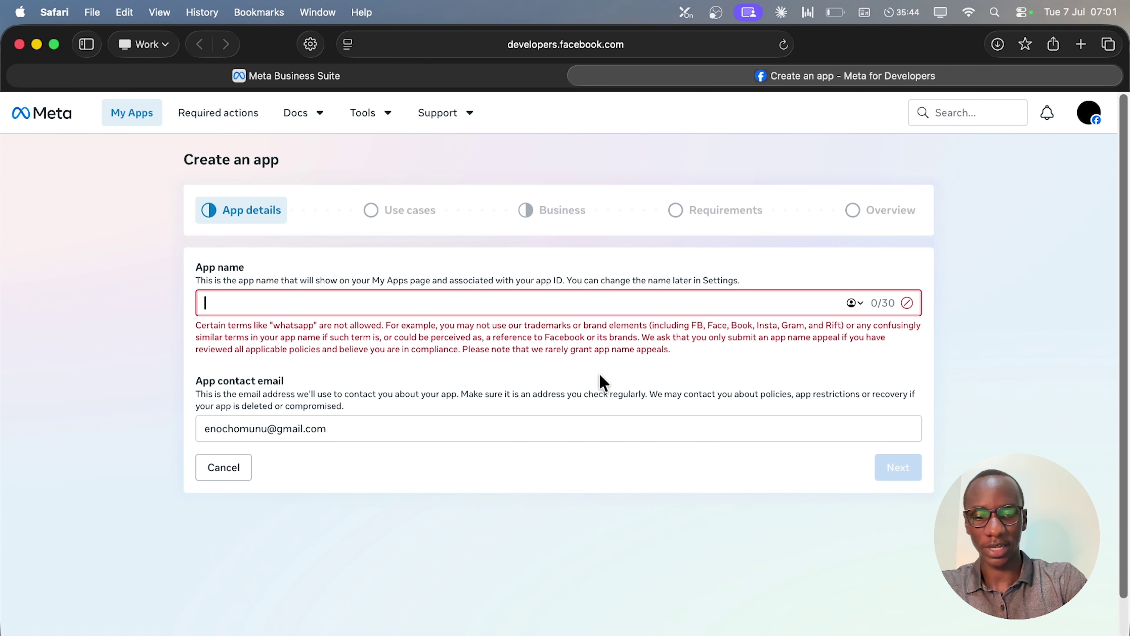
Name the app 'Coach Chatbot' and add the WhatsApp business messaging use case.
text(Coach Chatbot)
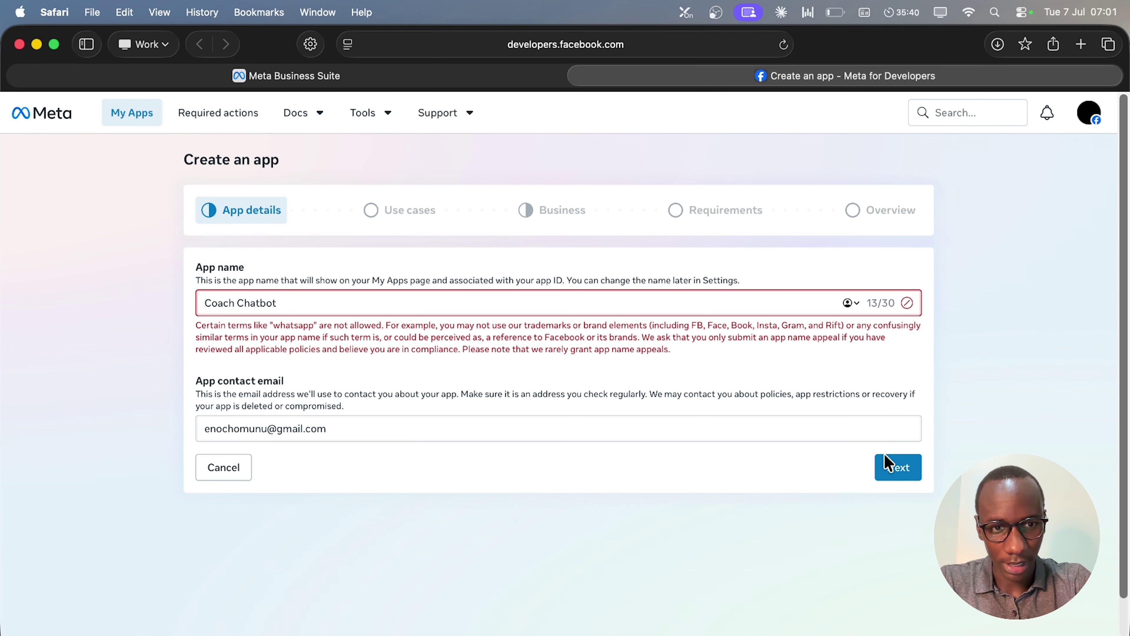
click(892, 468)
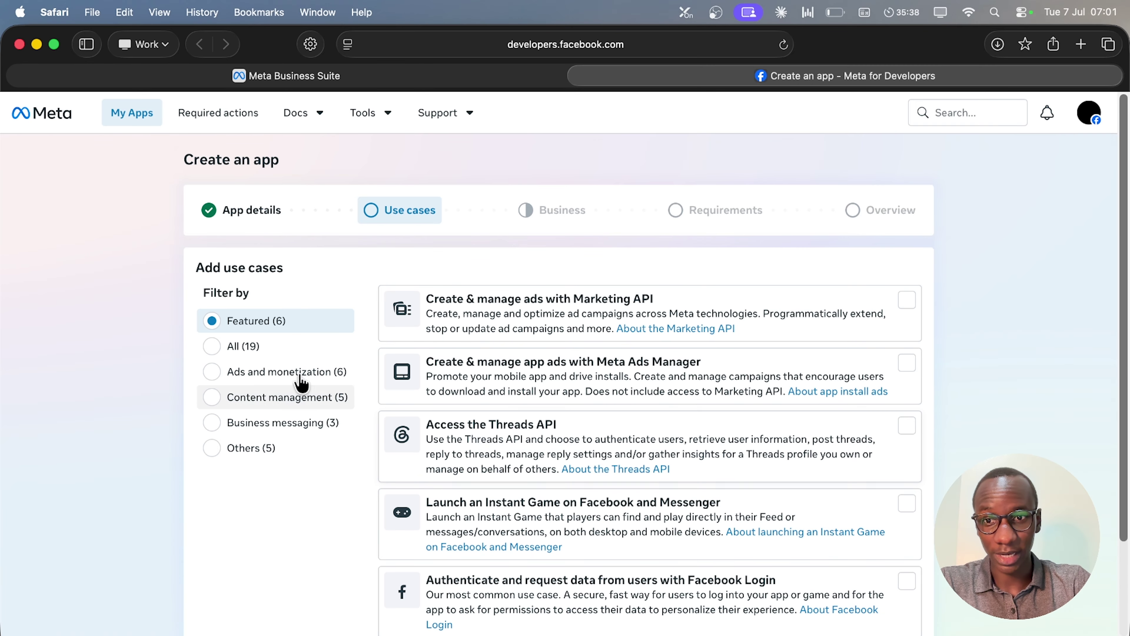
scroll(556, 350, down, 3)
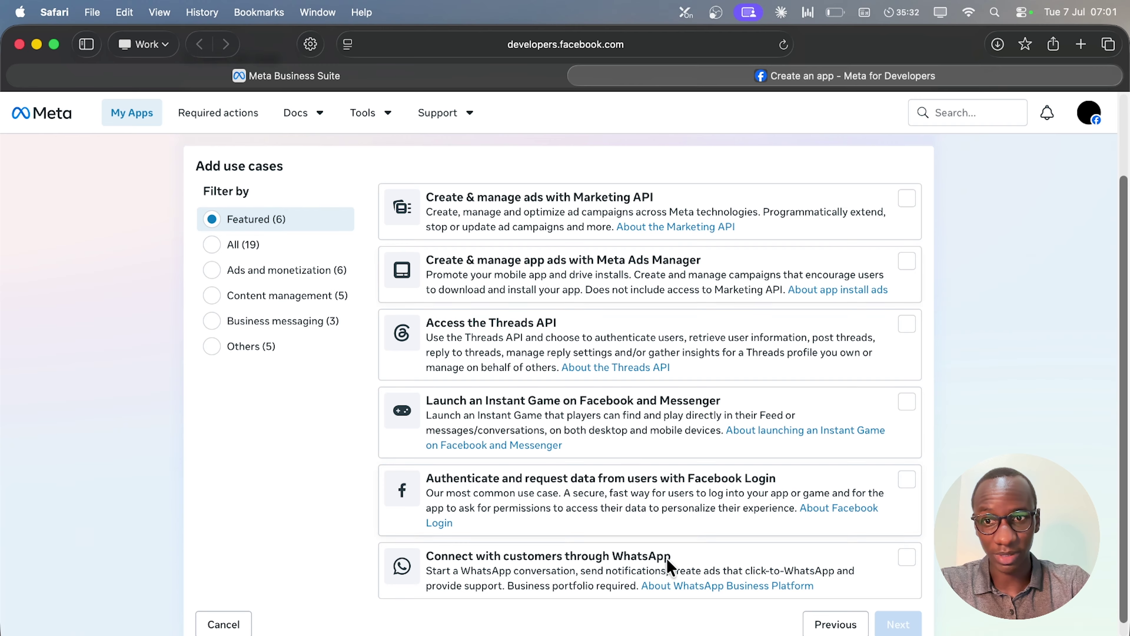
click(323, 330)
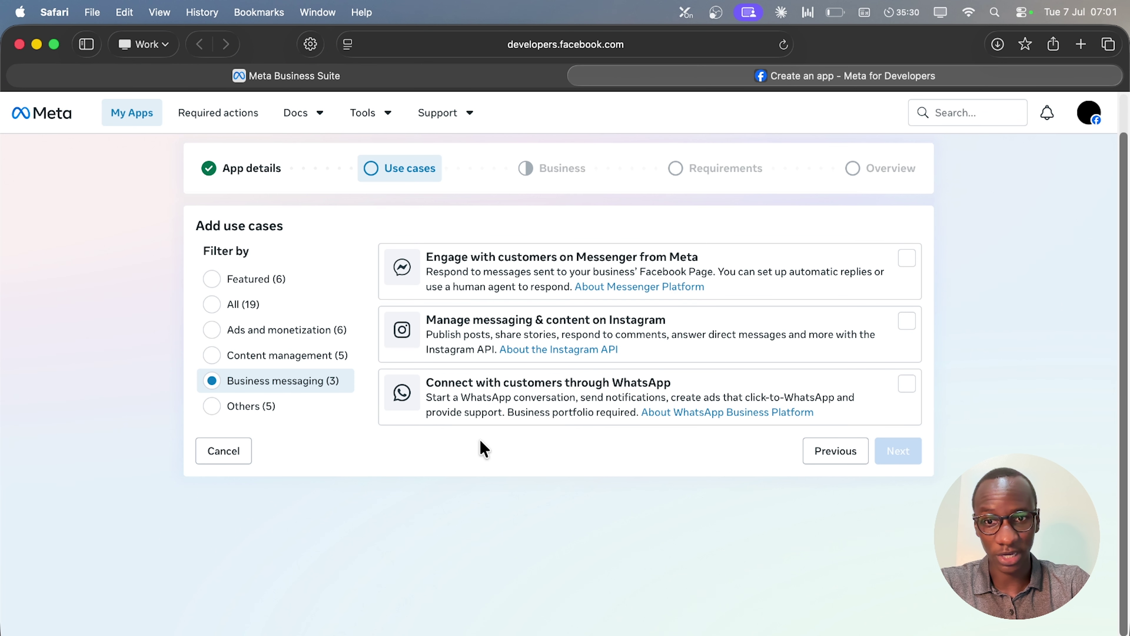
click(595, 417)
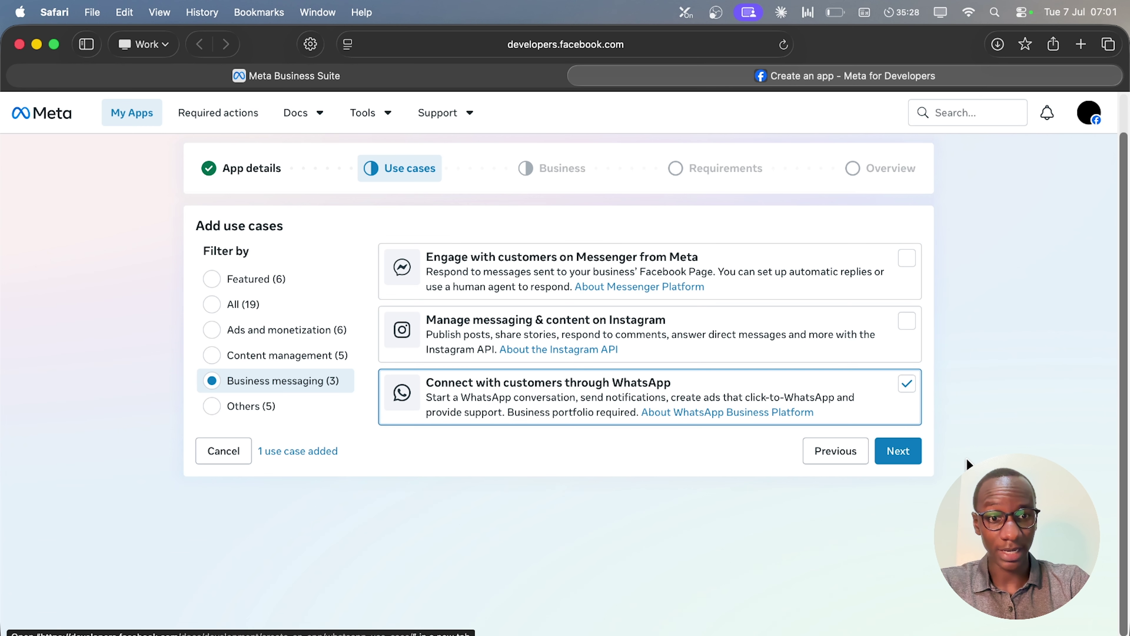
Keep the Ivy Flow DMA business portfolio and create the app.
click(902, 458)
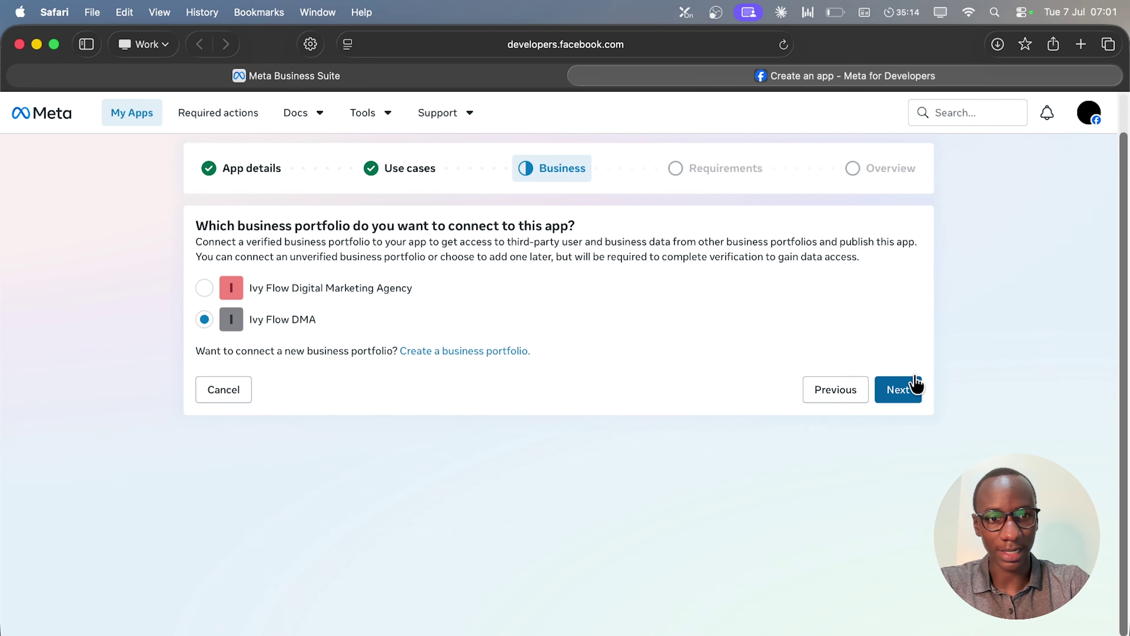
click(914, 386)
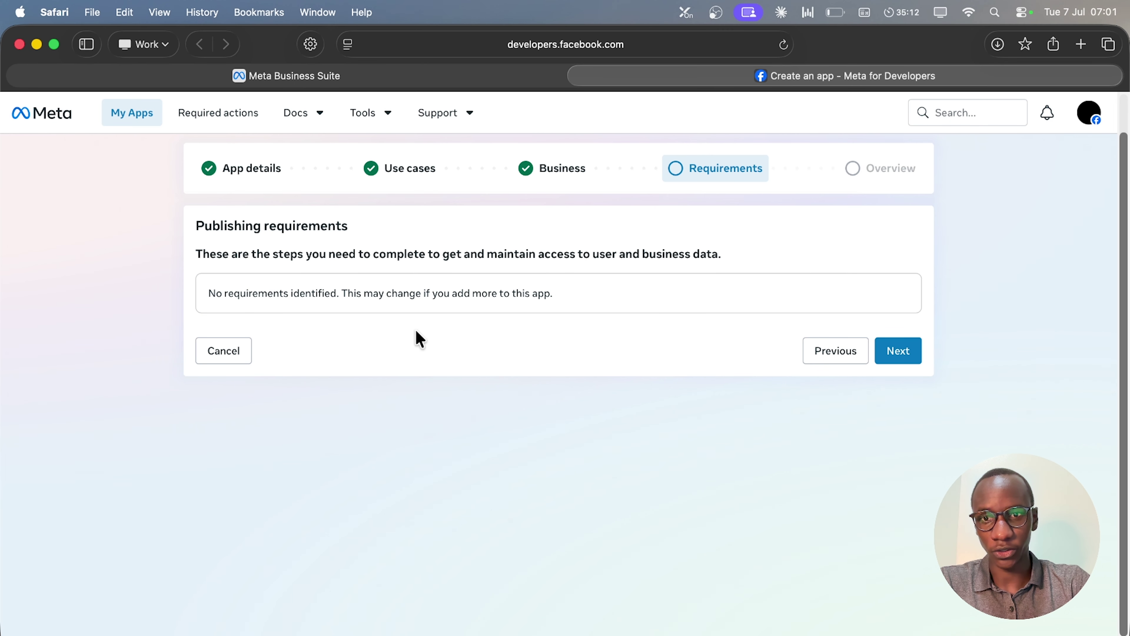
click(894, 359)
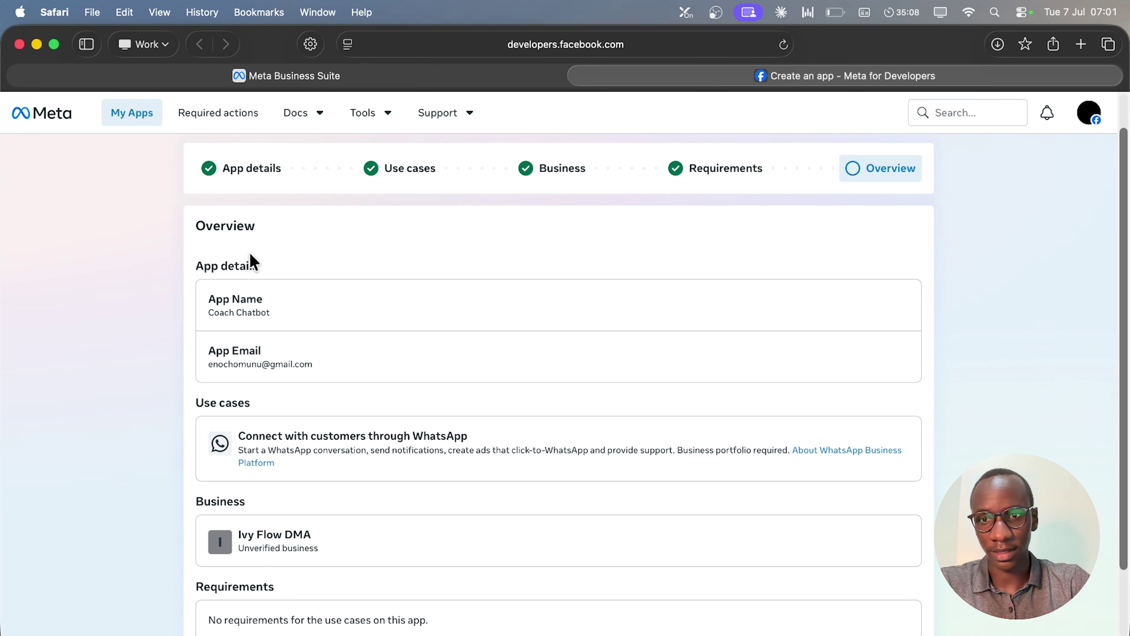
scroll(459, 507, down, 3)
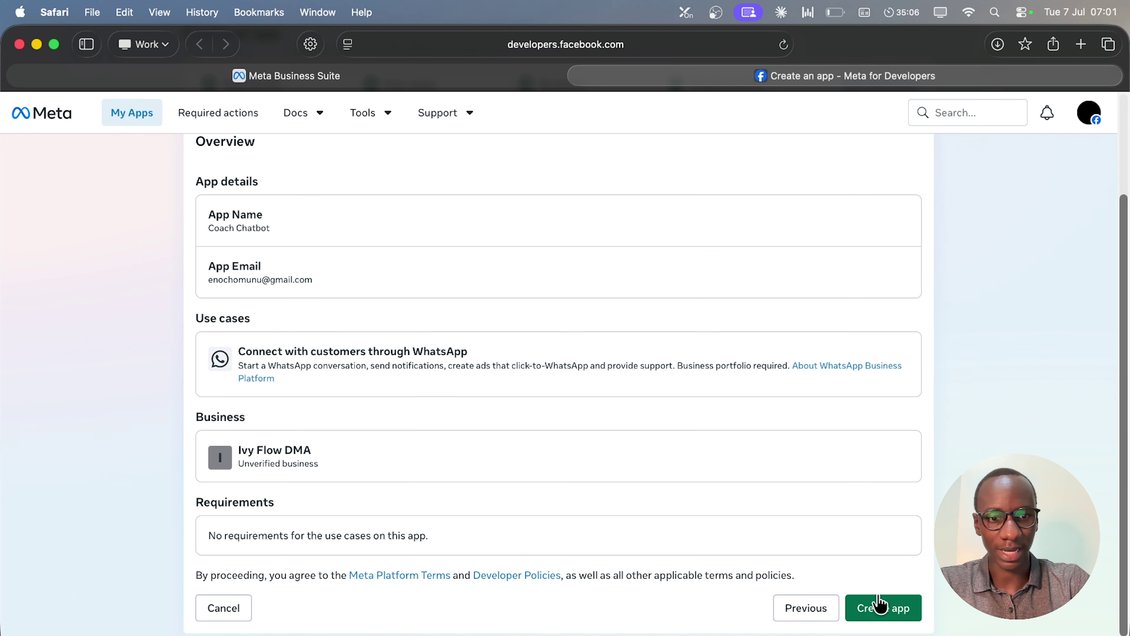
click(884, 609)
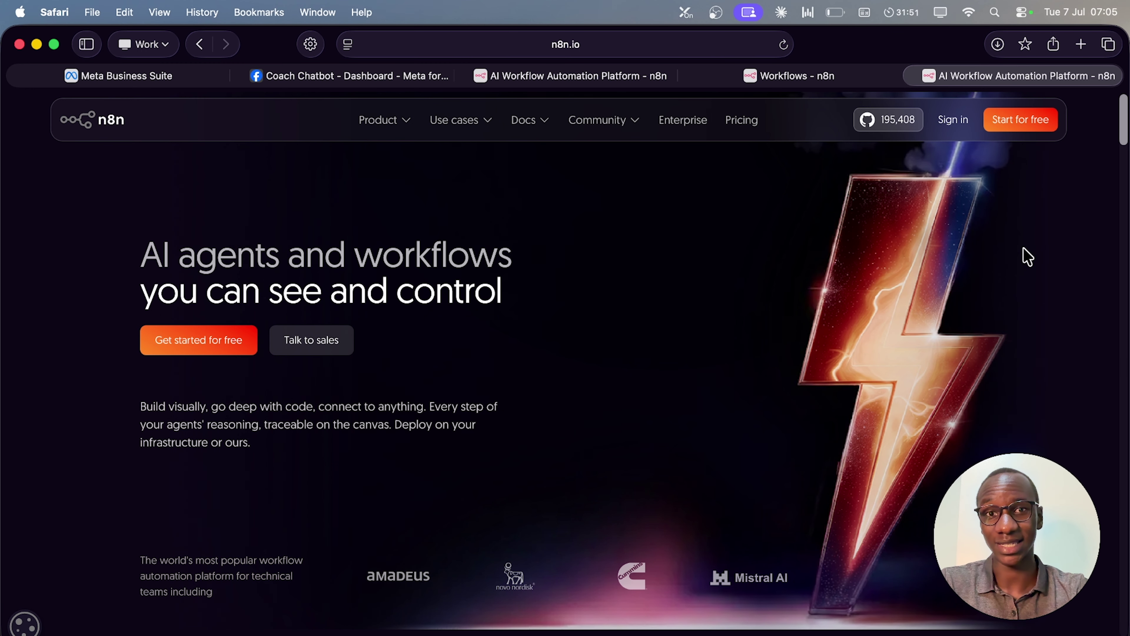
Switch to the n8n Workflows dashboard and close the two extra n8n homepage tabs.
click(823, 75)
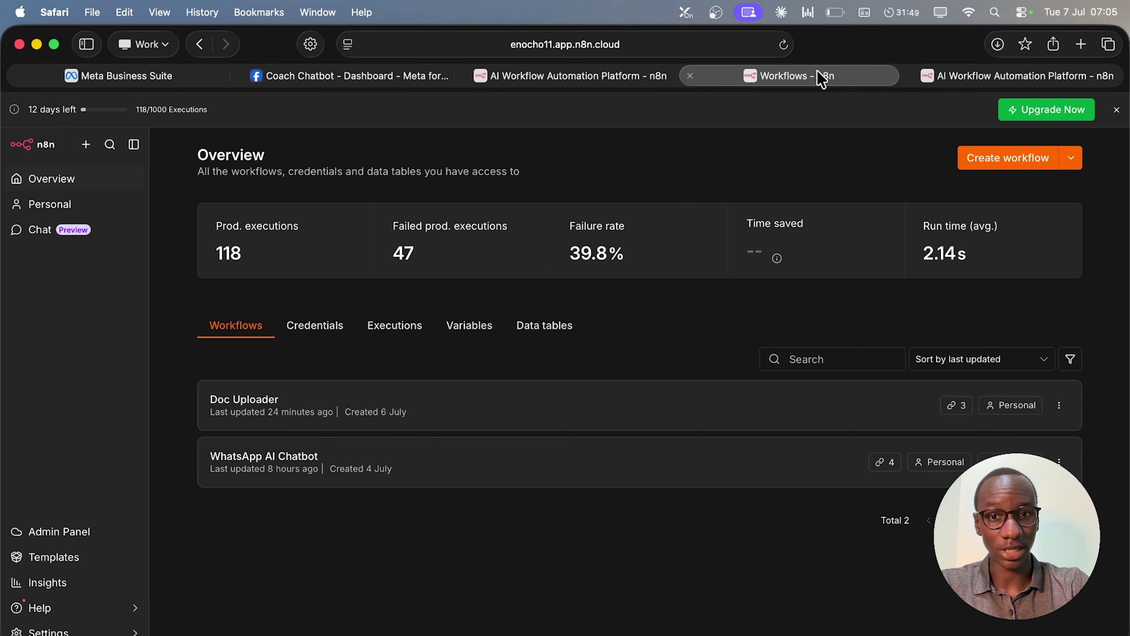
click(916, 76)
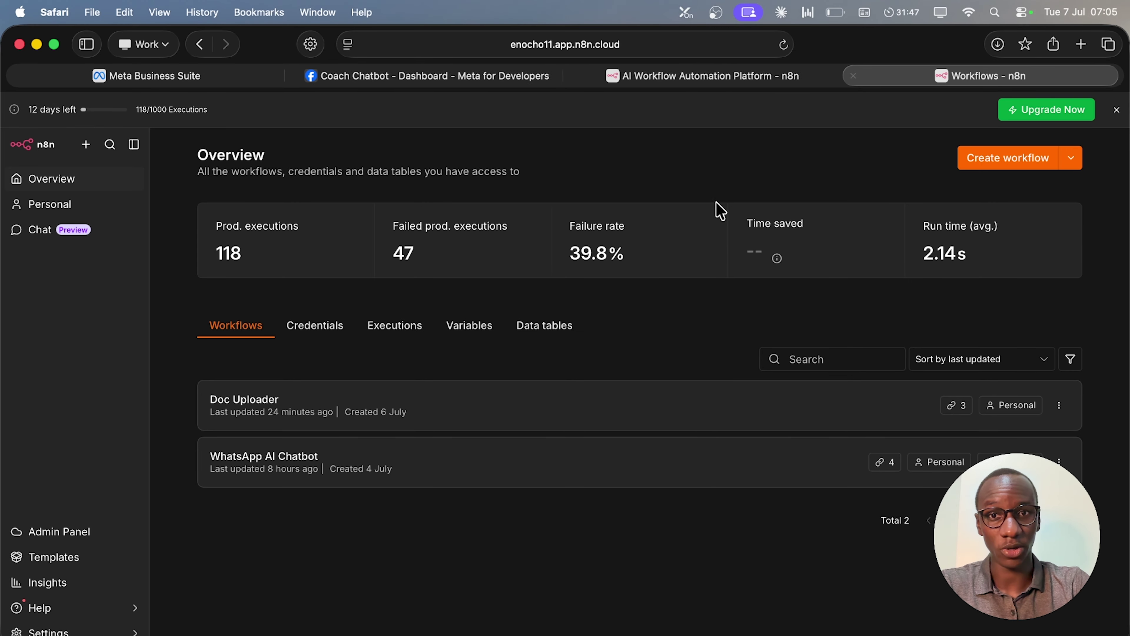
click(578, 76)
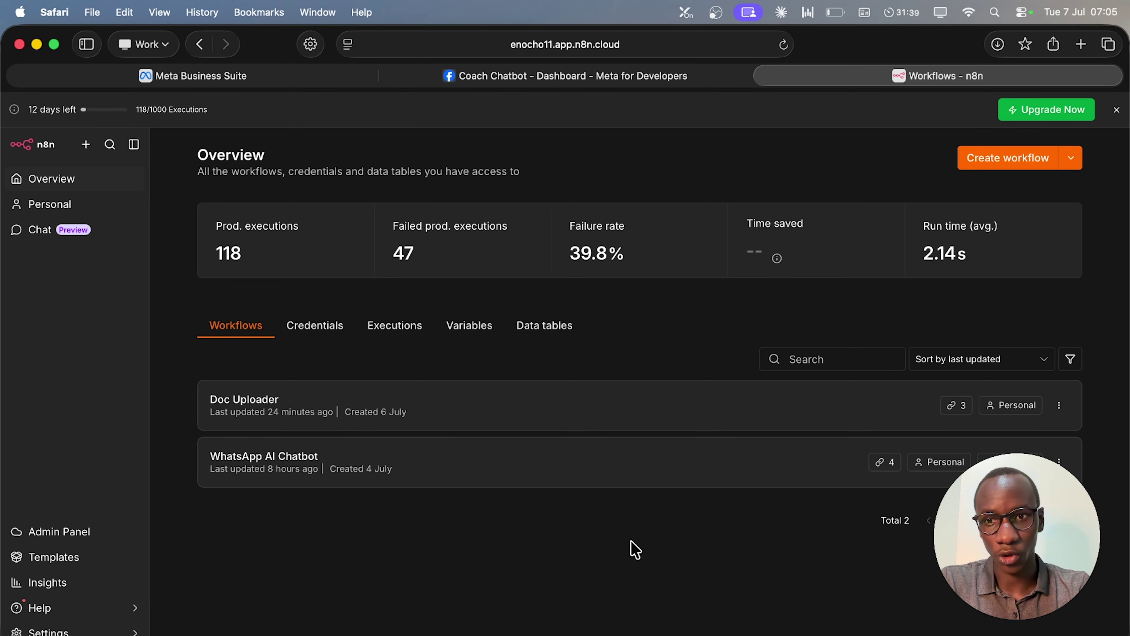
Create a new workflow and rename it 'Coach AI Chatbot'.
click(1027, 164)
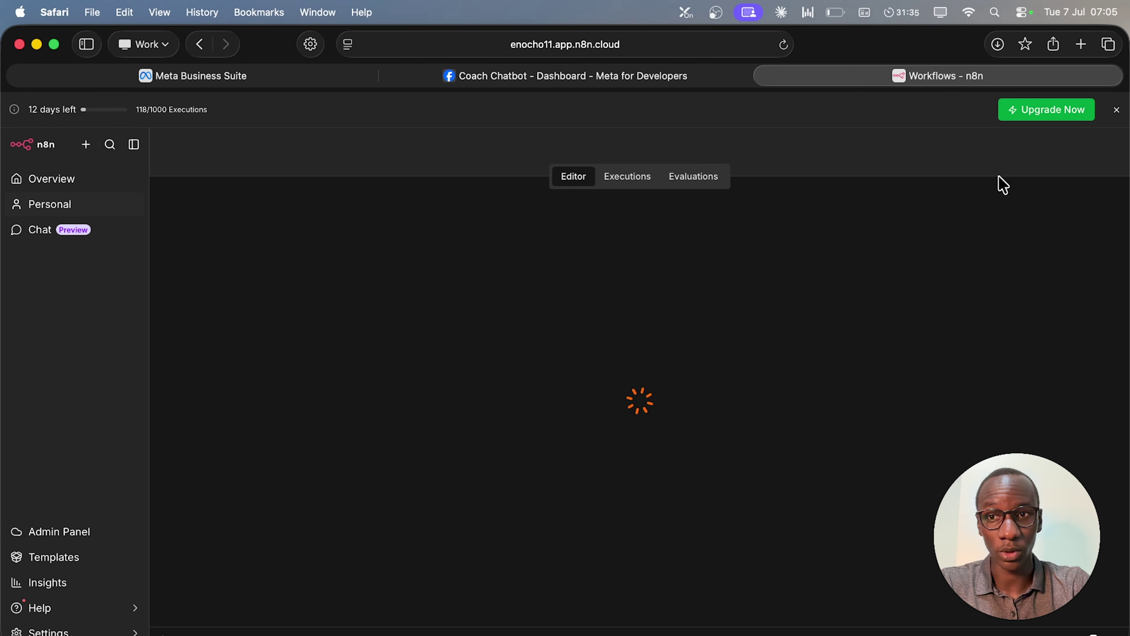
click(294, 165)
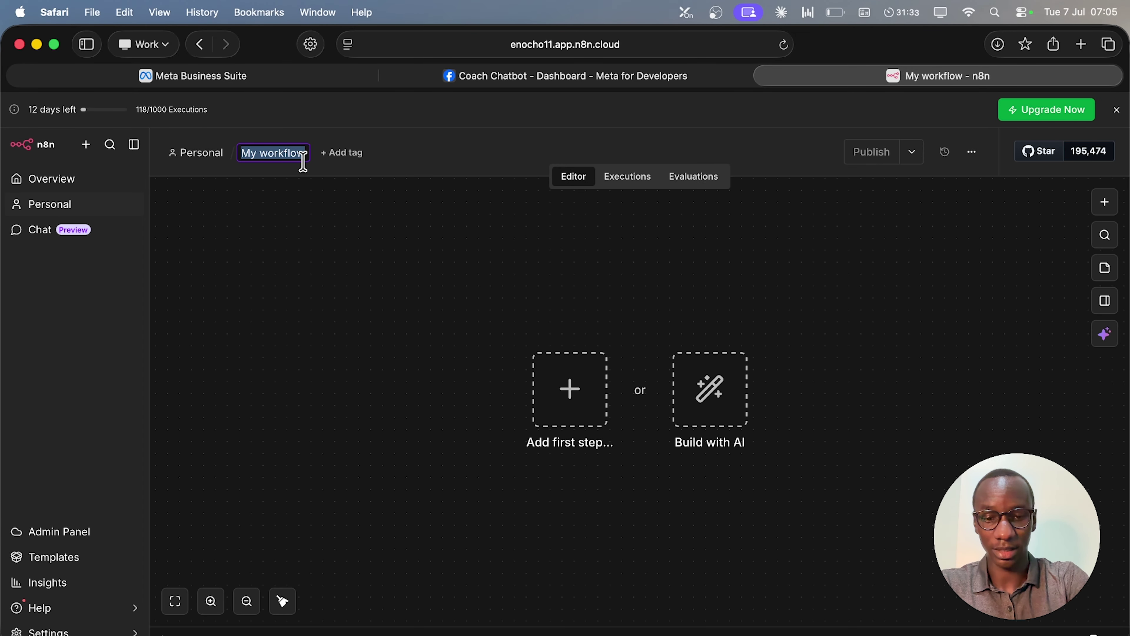
text(COach)
key(super+a)
text(Coa)
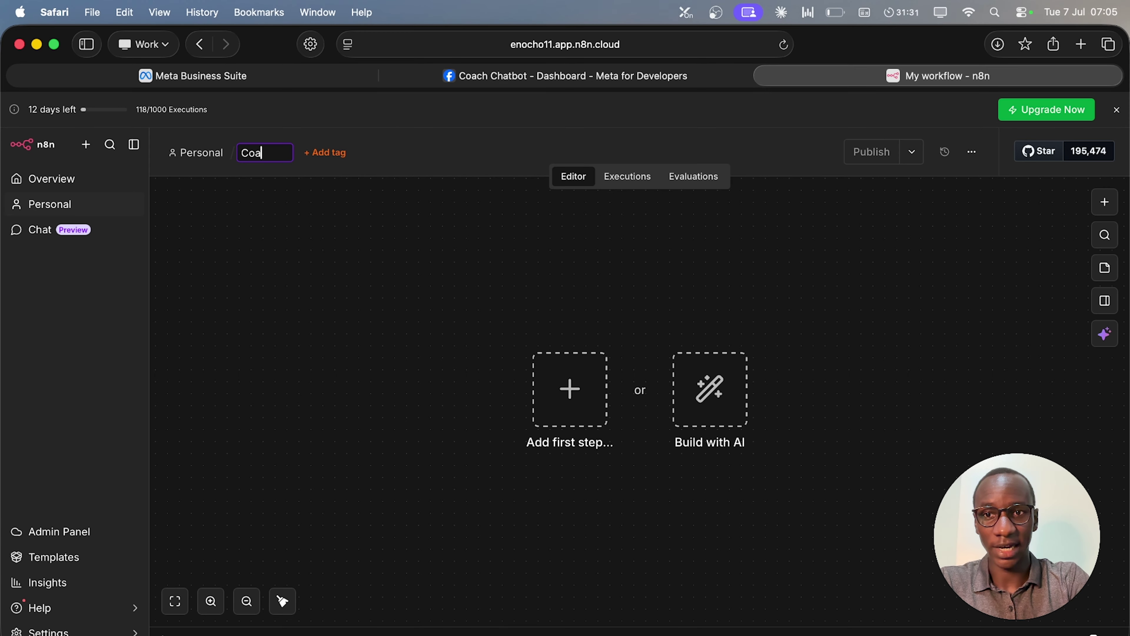
text(ch AI Chatbot)
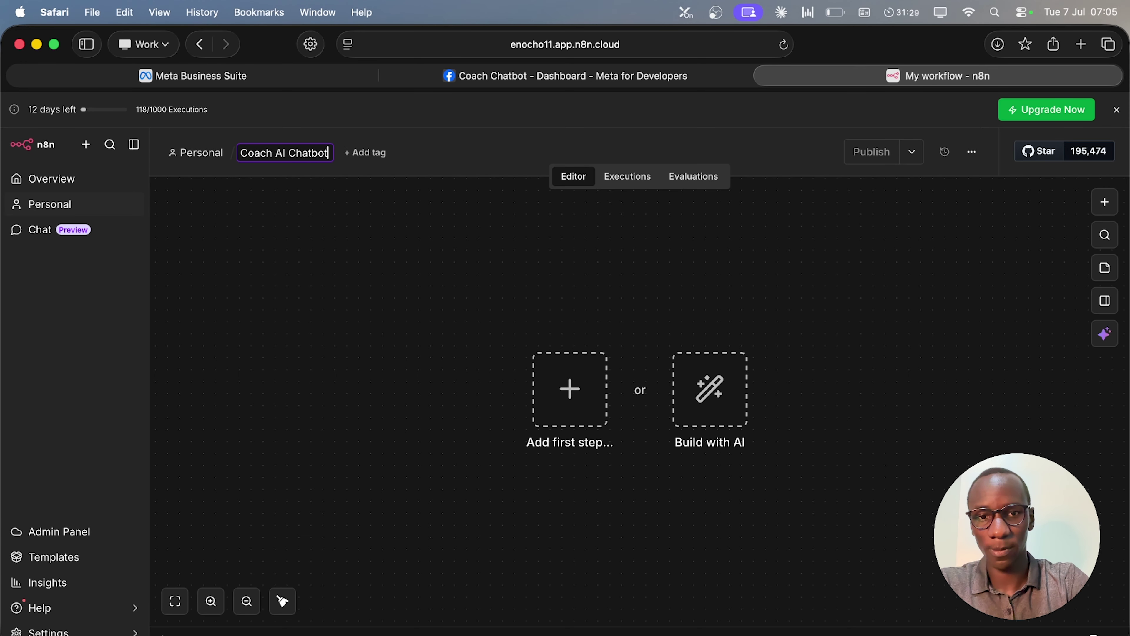
click(346, 331)
click(788, 588)
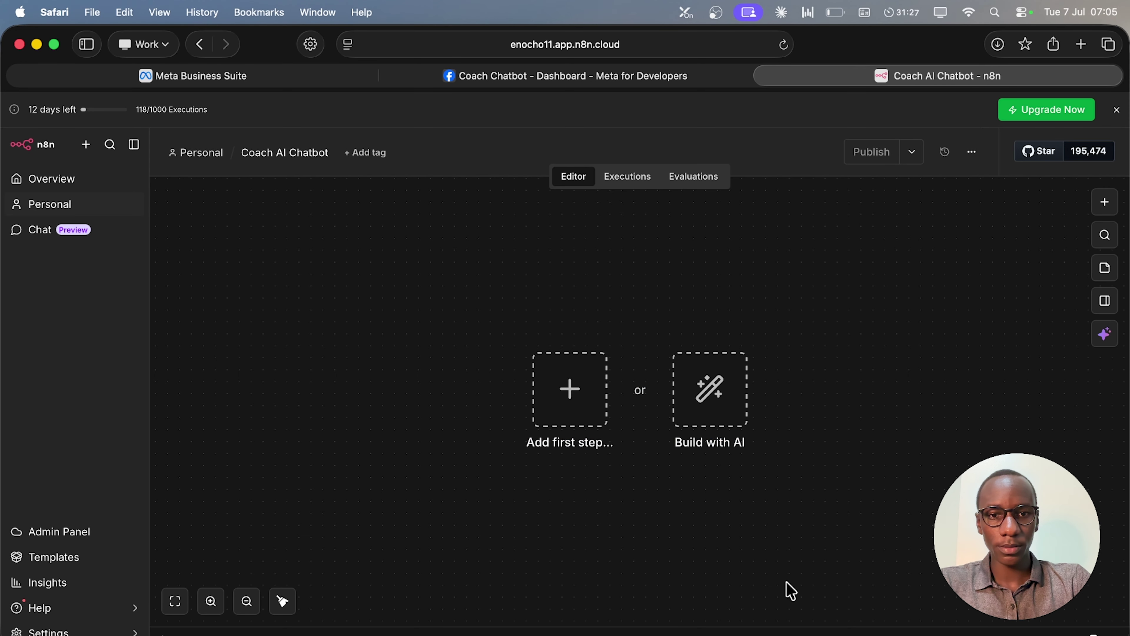
scroll(634, 430, down, 2)
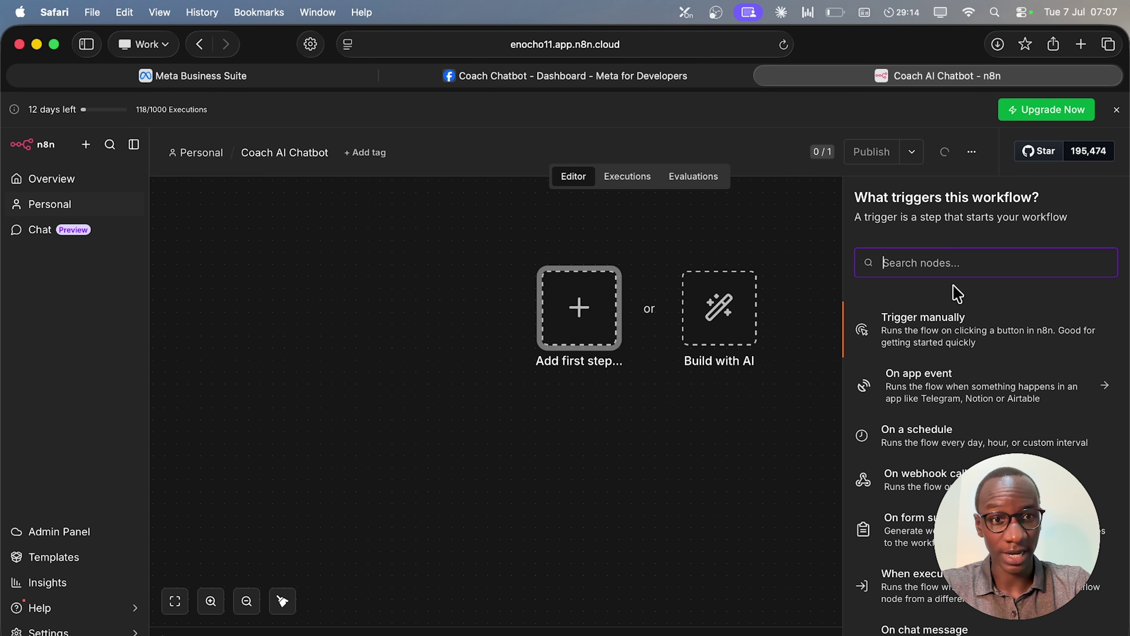
Add a WhatsApp Trigger that fires on incoming messages.
text(whatsa)
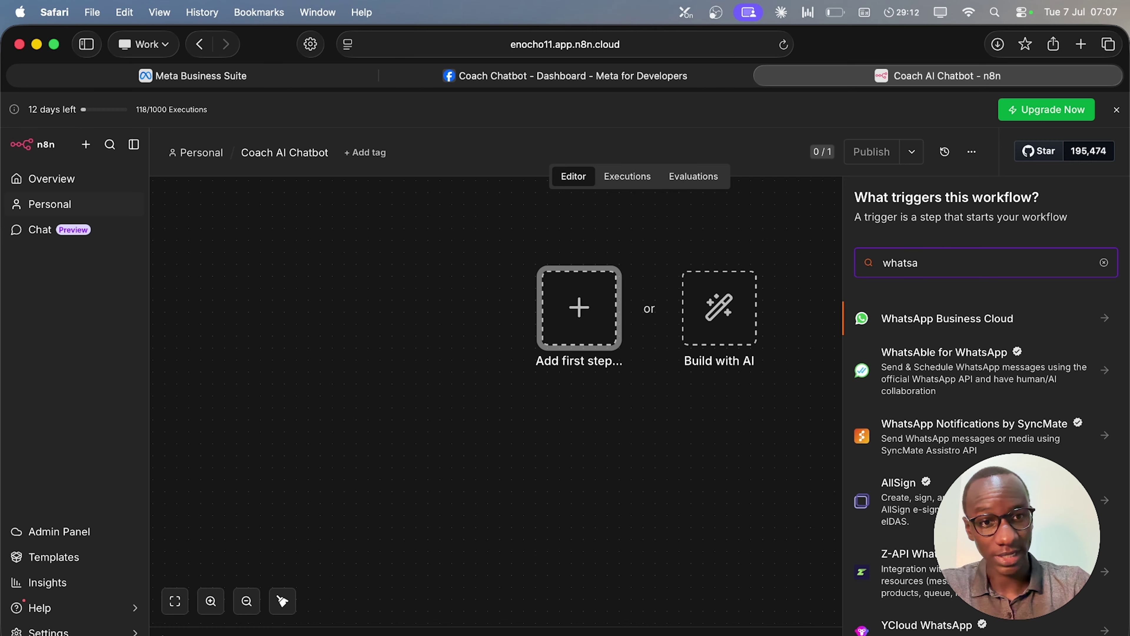
click(1019, 324)
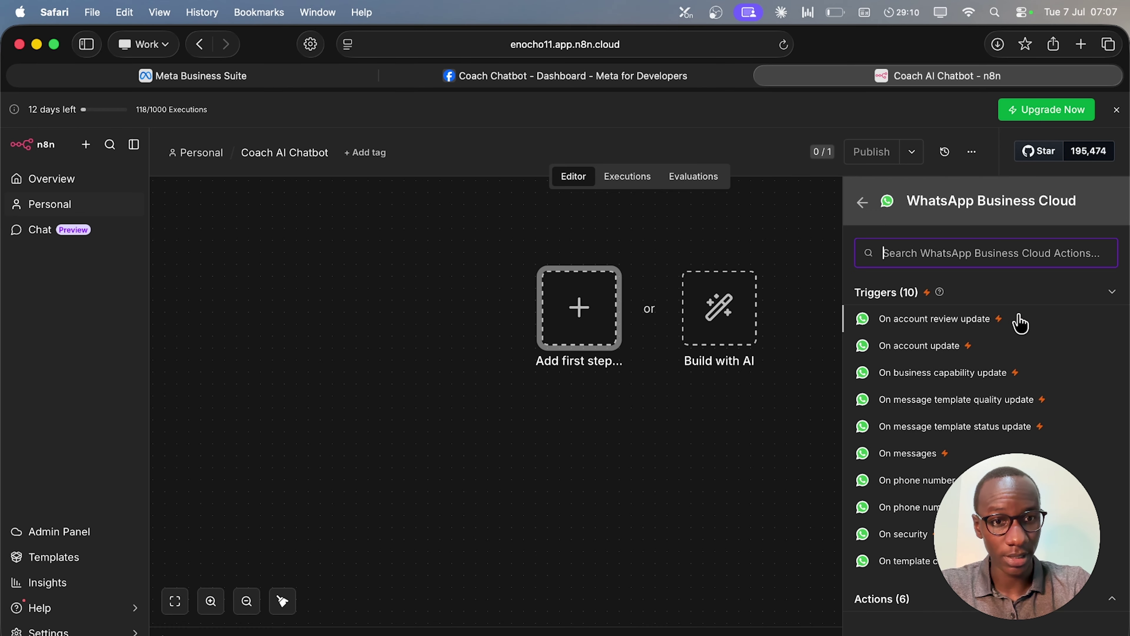
click(918, 455)
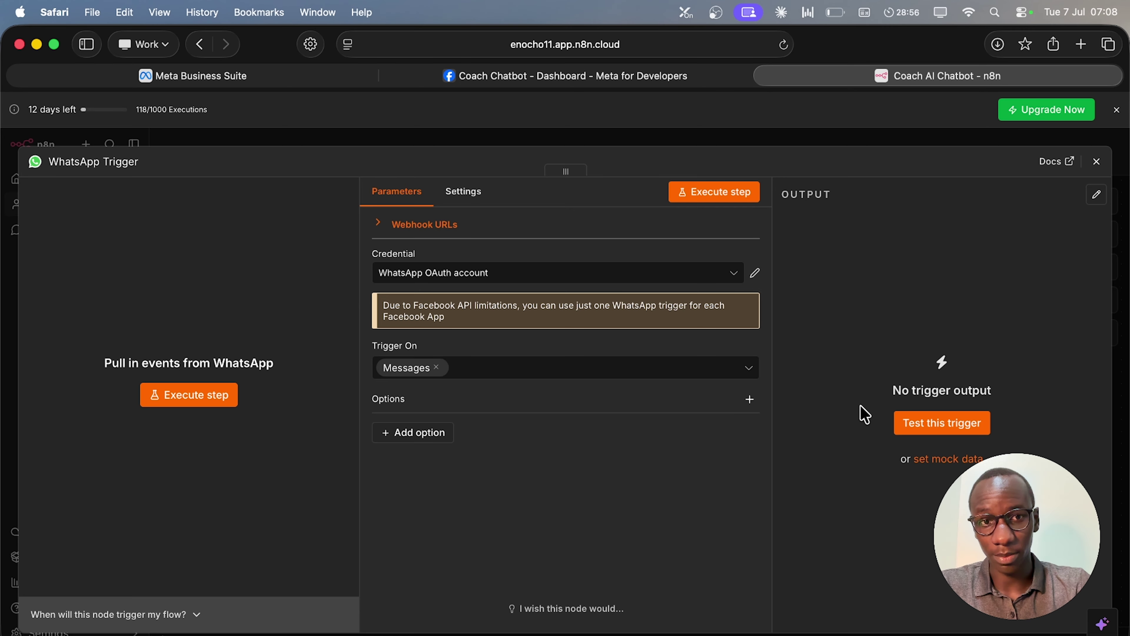
Start a new WhatsApp OAuth credential for the trigger, discarding the first attempt.
click(726, 279)
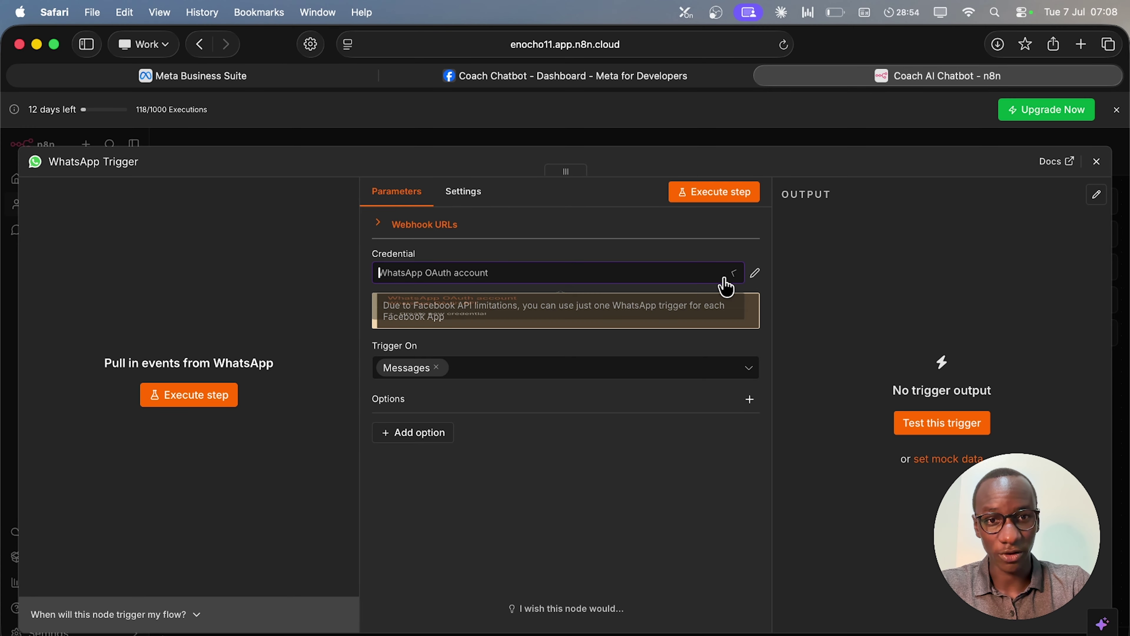
click(434, 346)
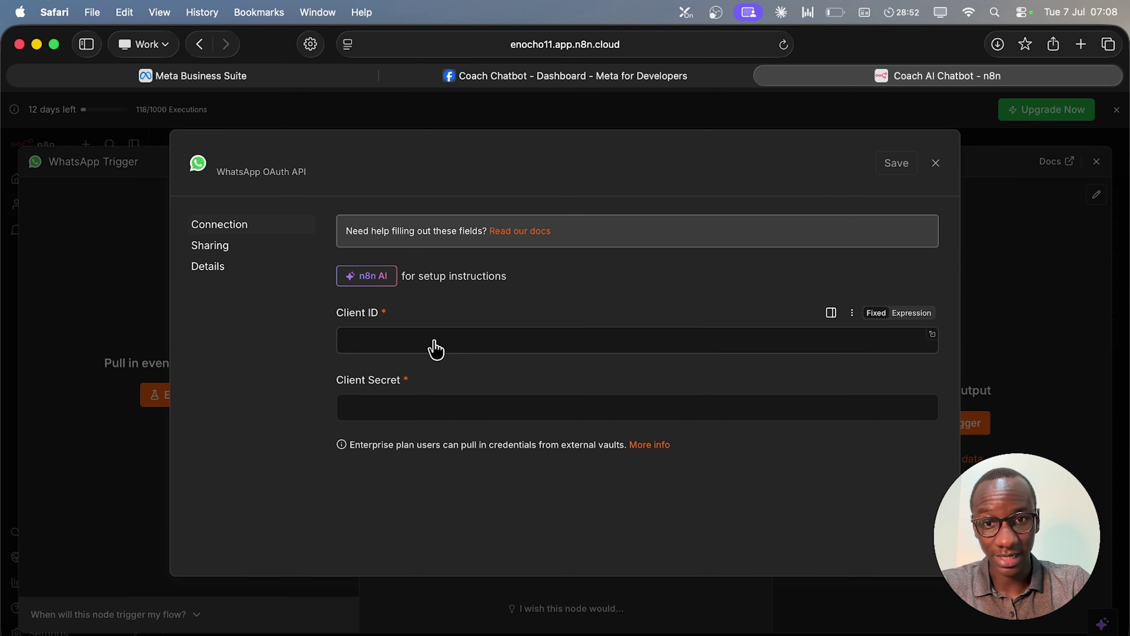
click(930, 168)
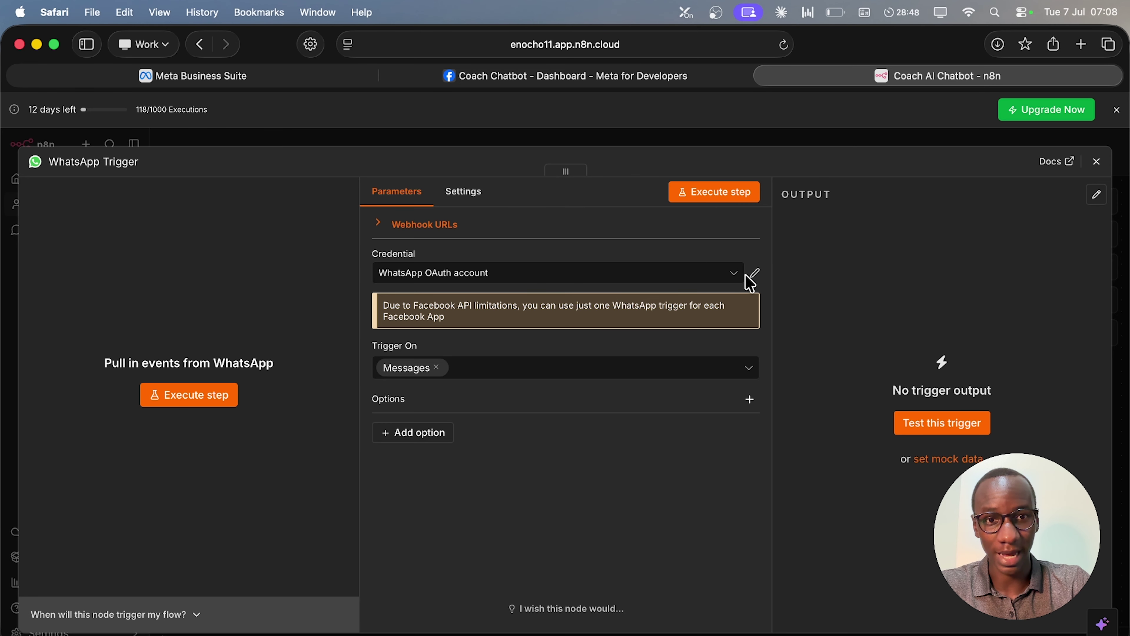
click(732, 278)
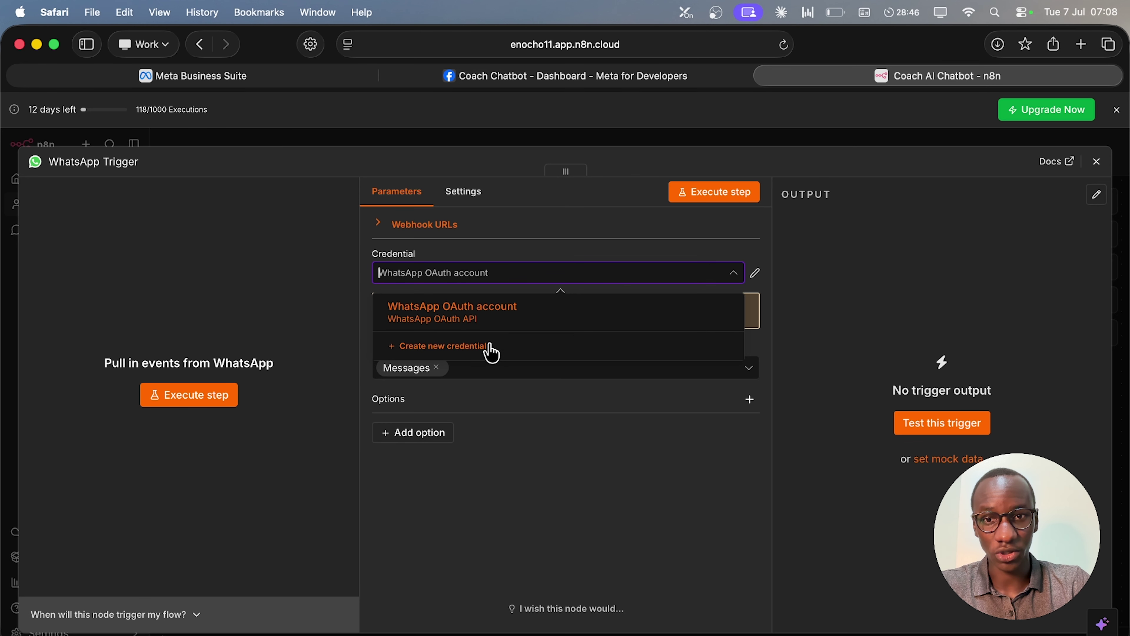
click(492, 352)
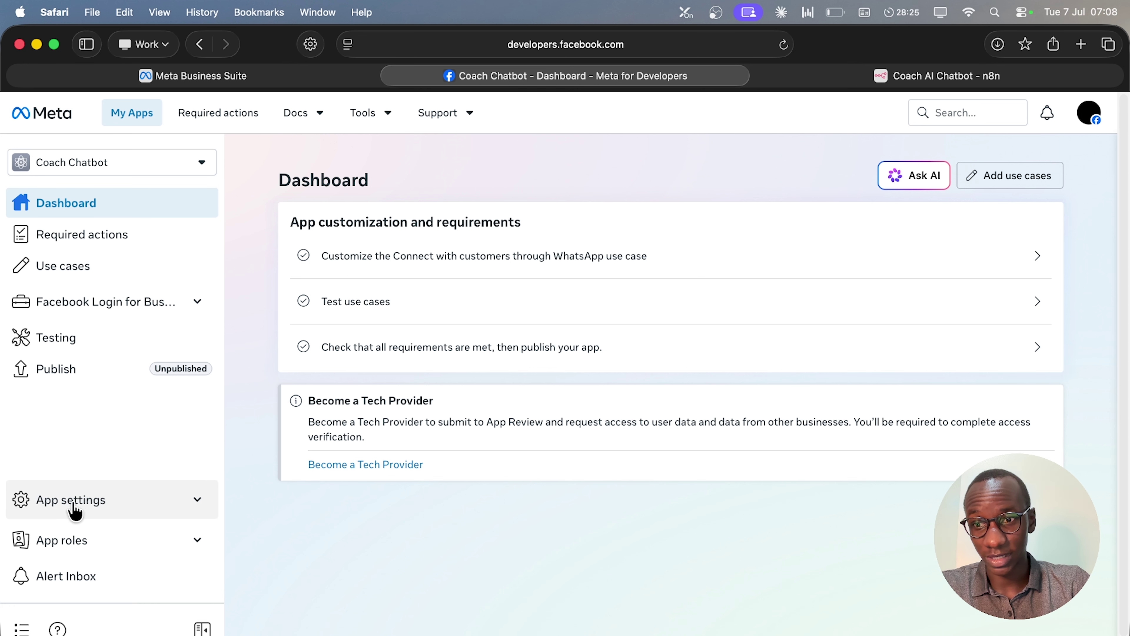
Copy the App ID from the Basic app settings into n8n's Client ID field.
click(139, 508)
click(95, 489)
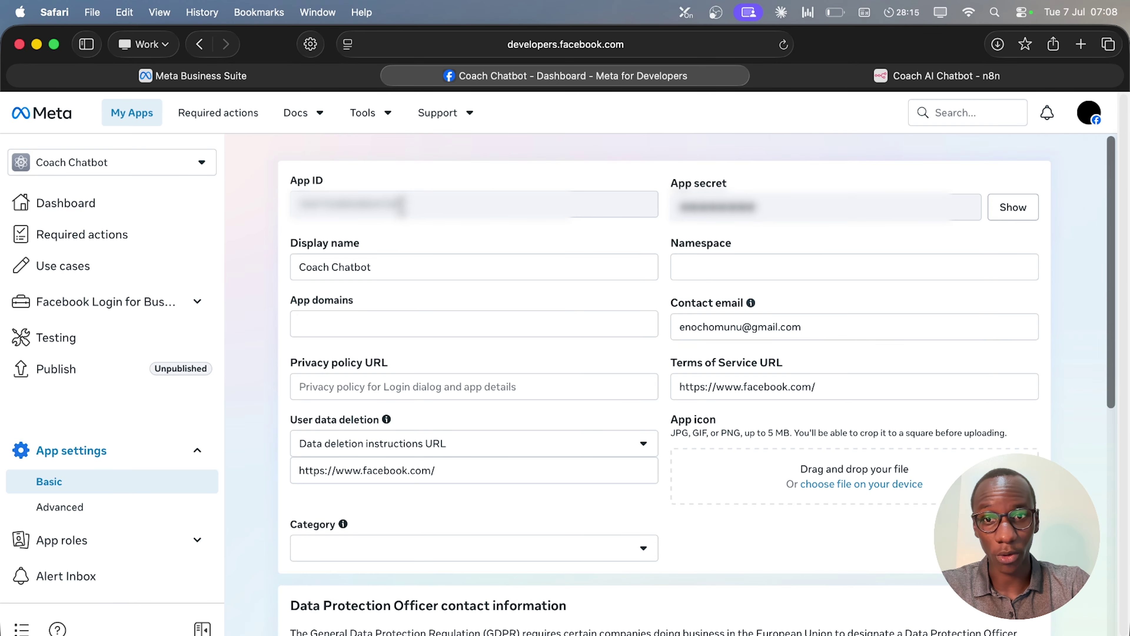
drag(400, 205, 249, 201)
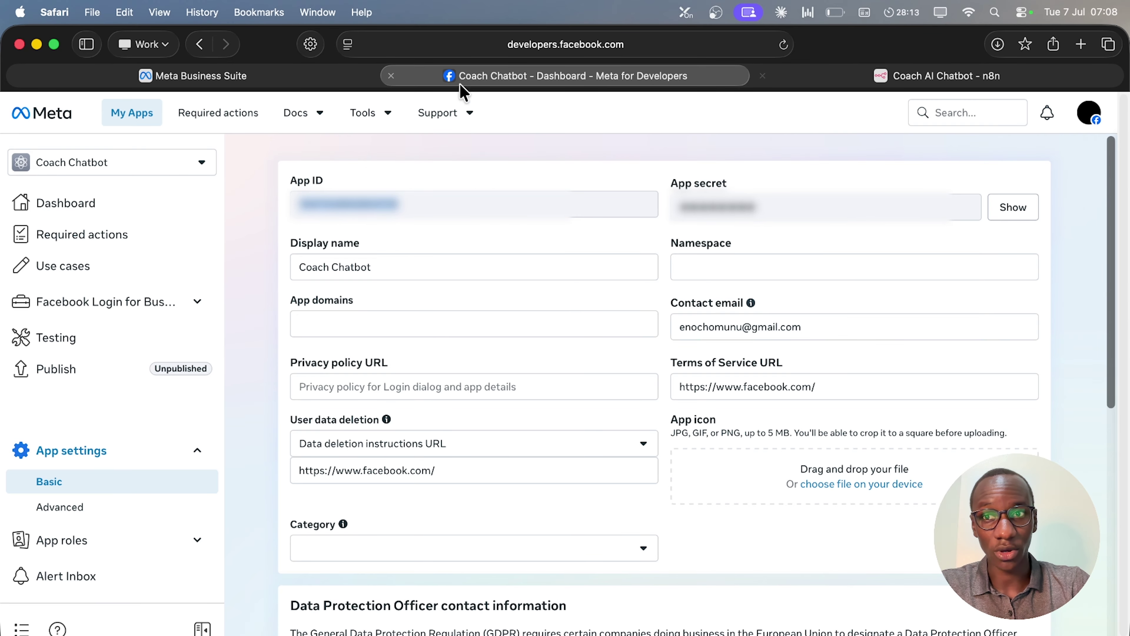
click(921, 76)
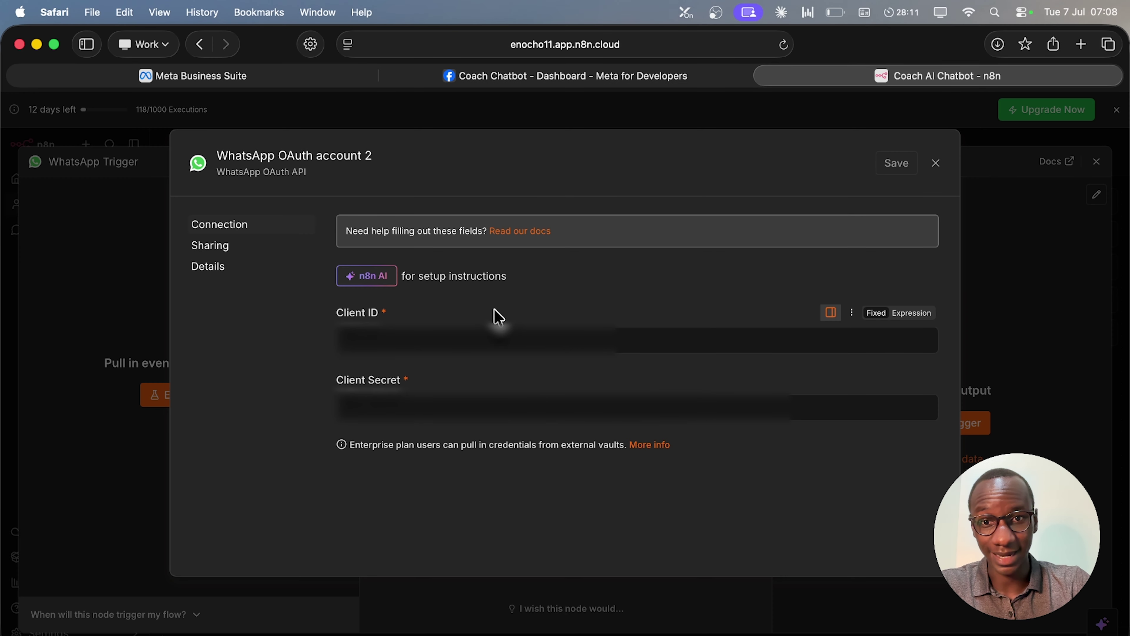
click(496, 340)
key(super+v)
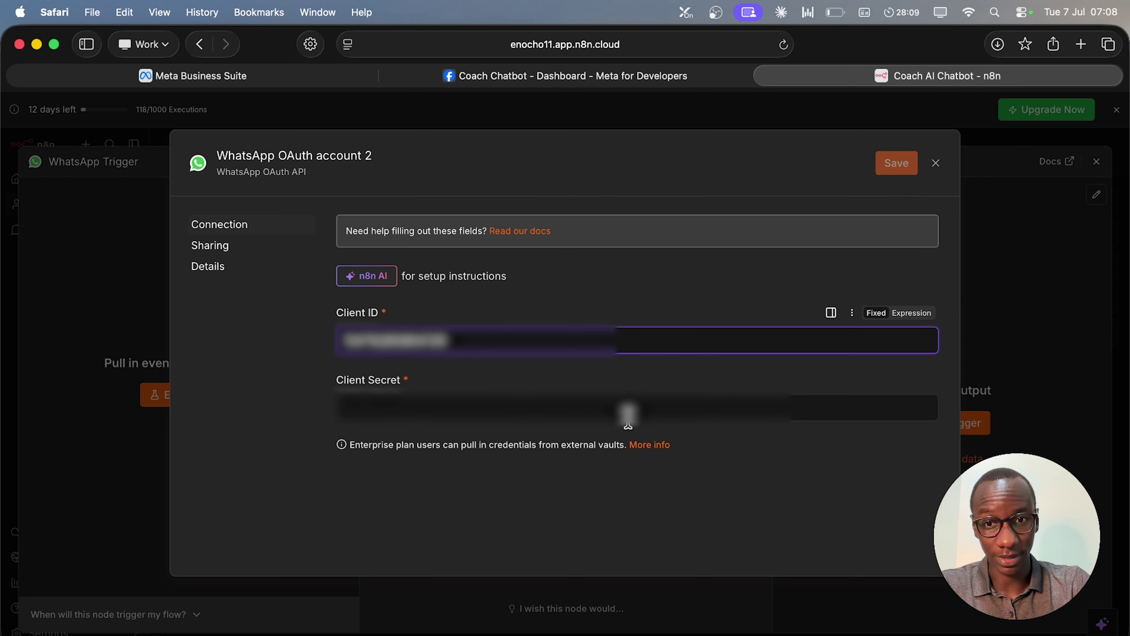
Reveal the app secret after re-authenticating and select it for copying.
click(636, 79)
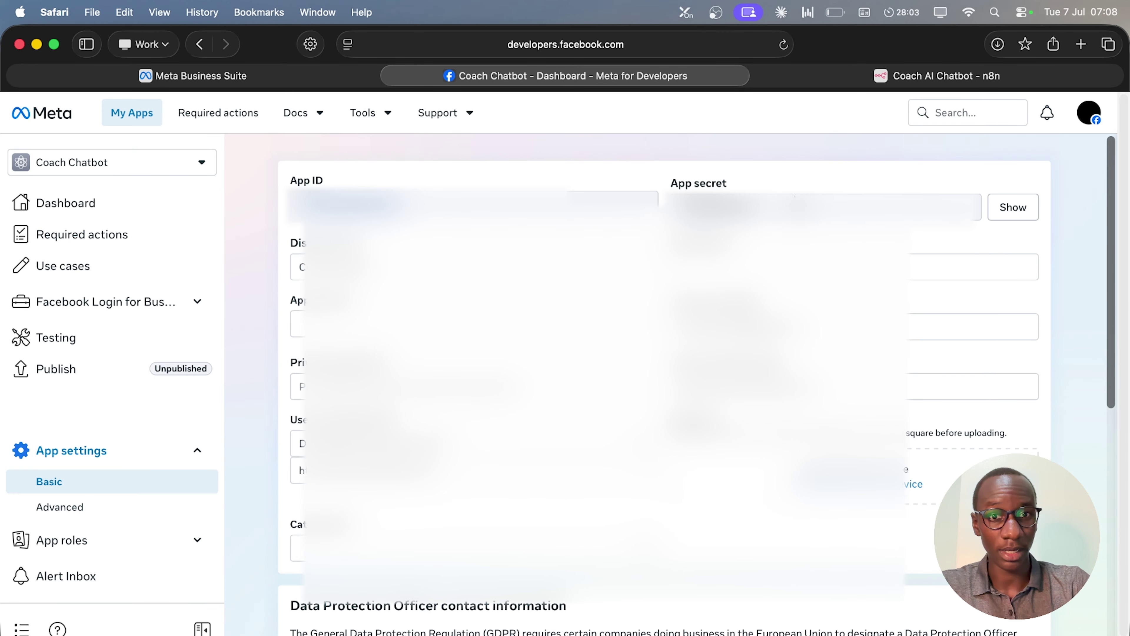
click(1011, 218)
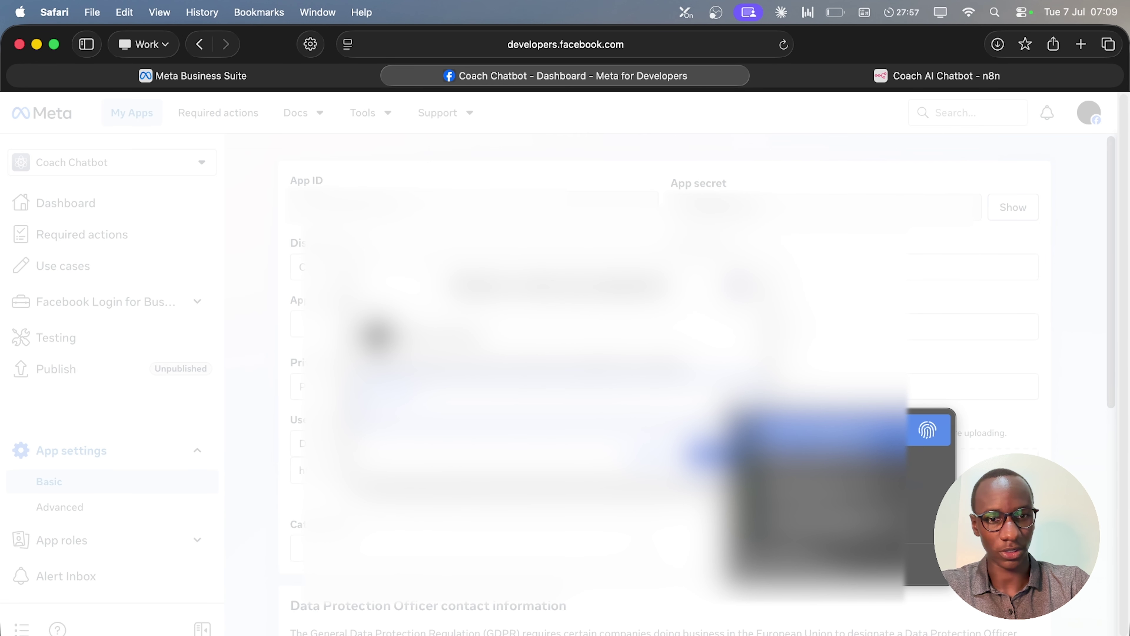
key(Return)
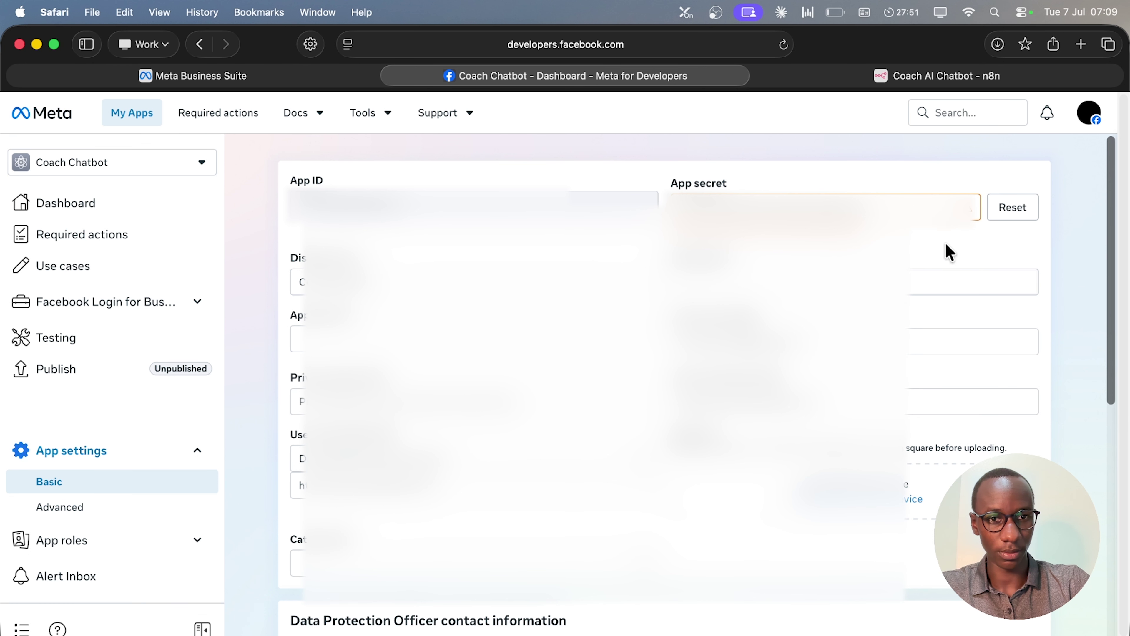
key(super+a)
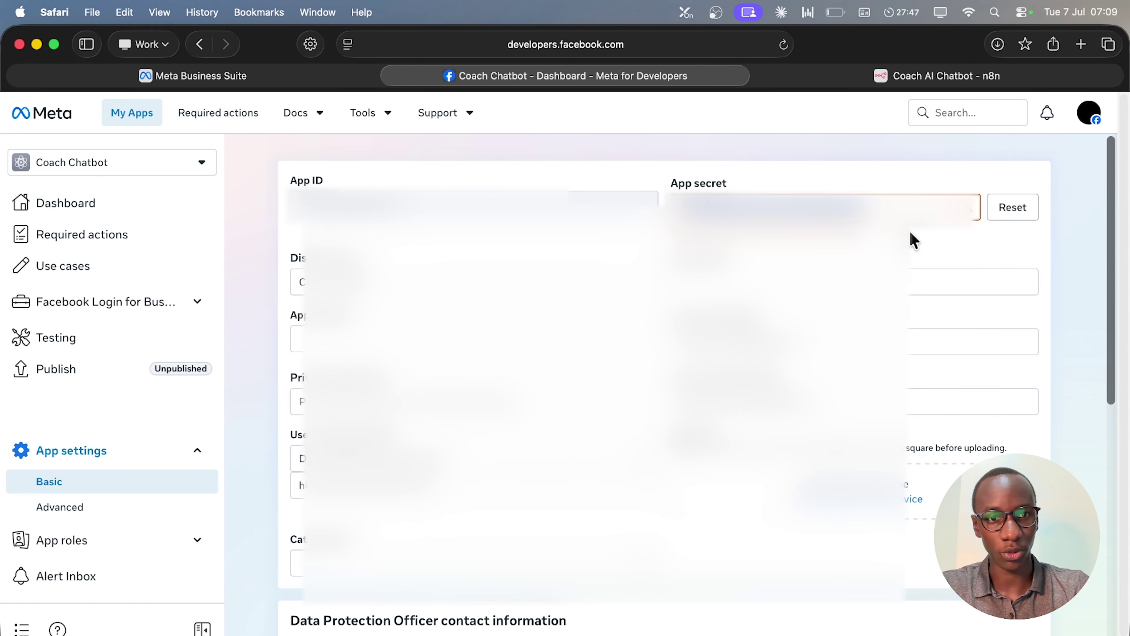
Paste the app secret into Client Secret and save the WhatsApp OAuth account 2 credential.
key(super+c)
key(ctrl+Tab)
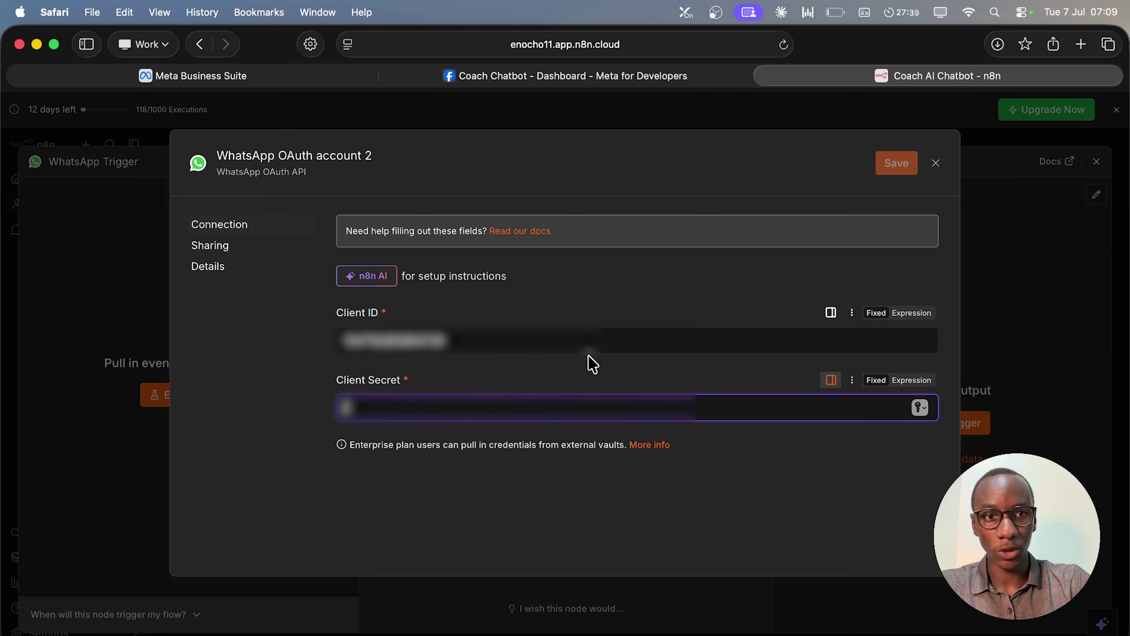
key(super+v)
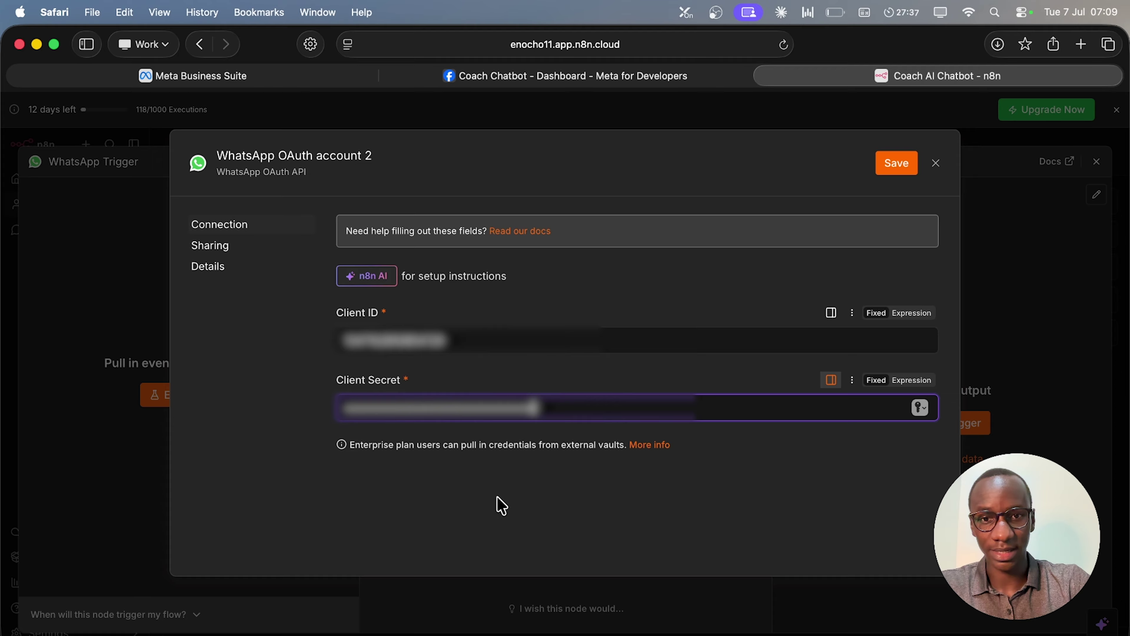
click(899, 163)
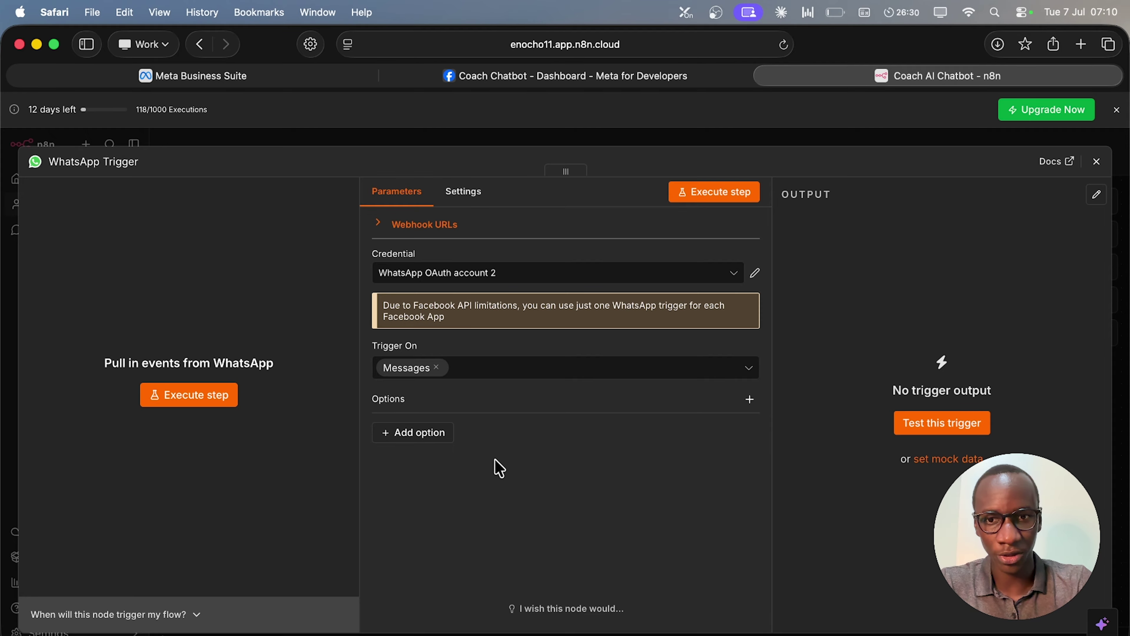
Add the Receive Message Status Updates option with the expression value {{ ["dog"] }}.
click(433, 434)
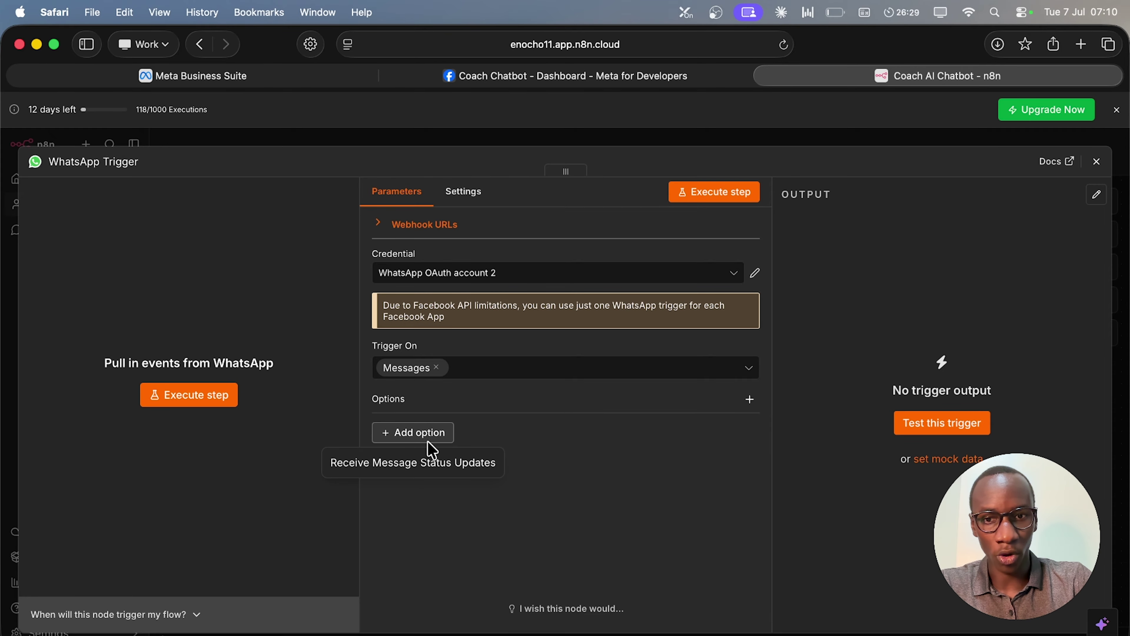
click(395, 468)
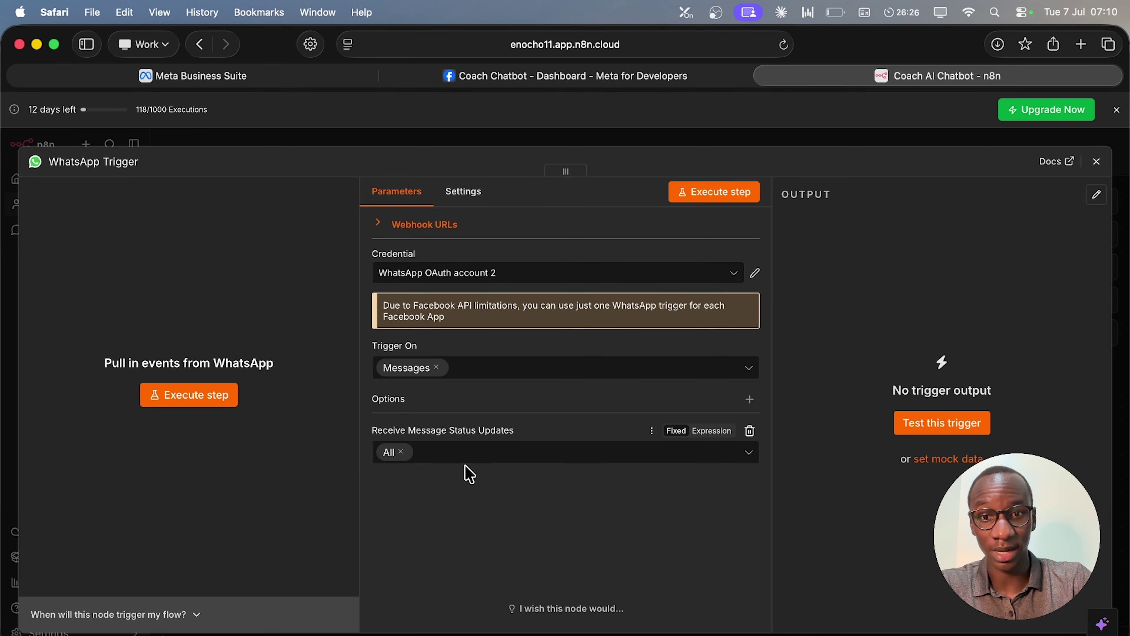
click(711, 431)
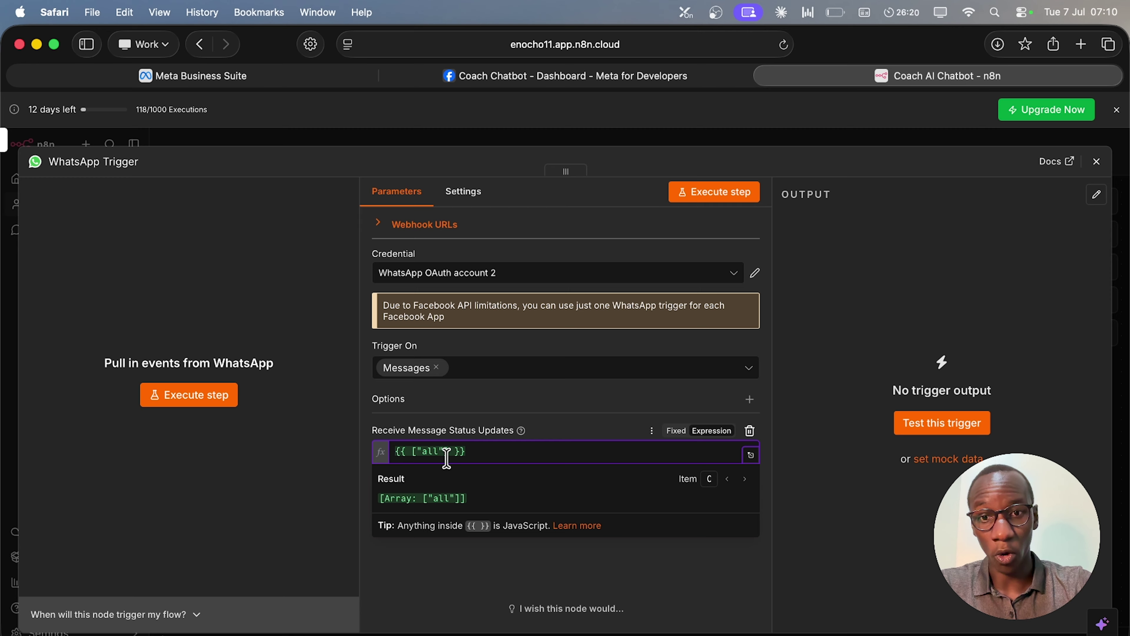
click(438, 452)
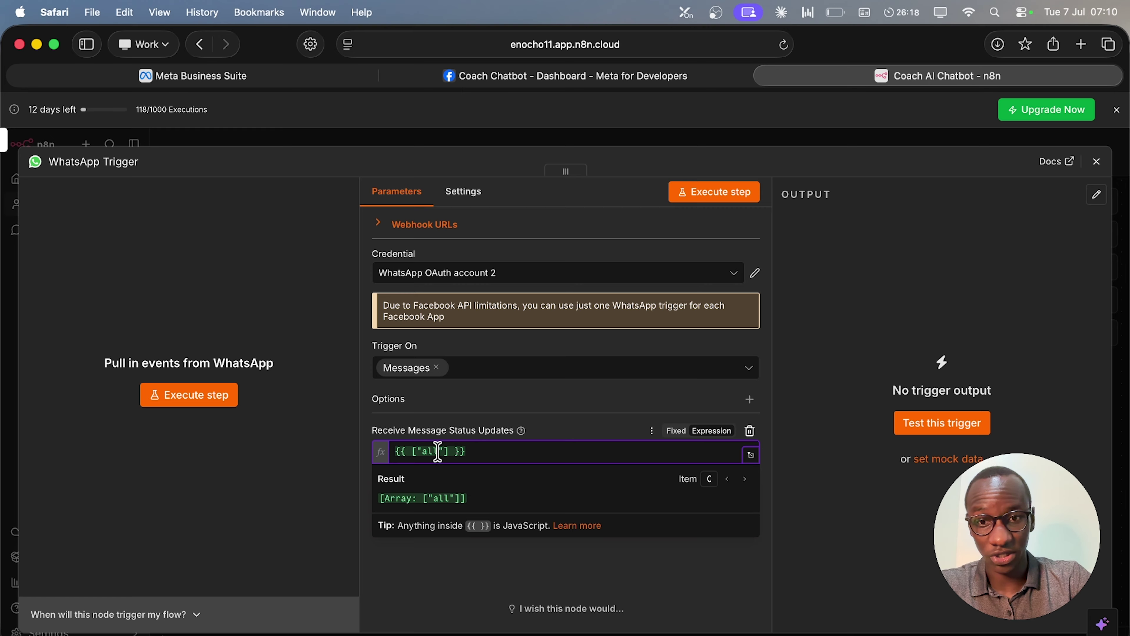
key(BackSpace)
key(BackSpace)
key(BackSpace)
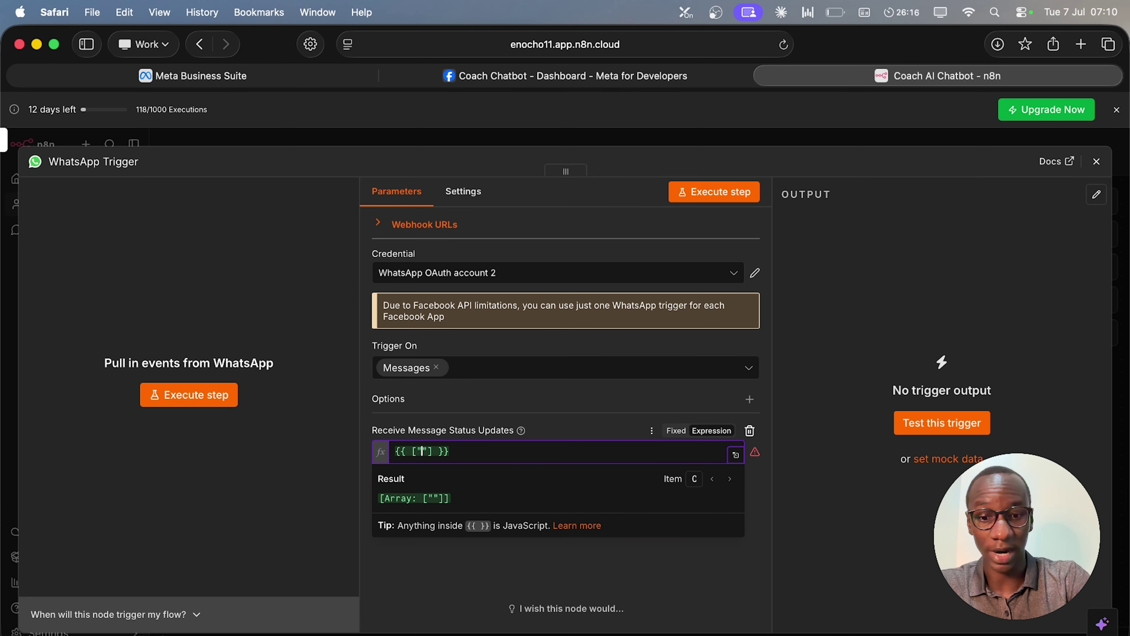
text(dog)
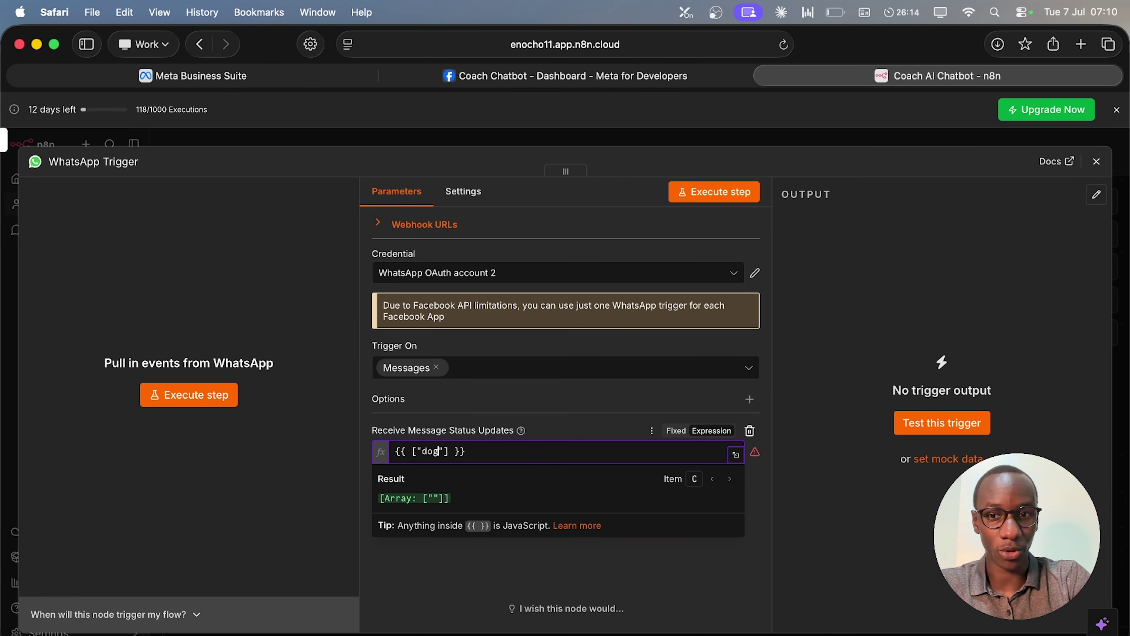
click(465, 588)
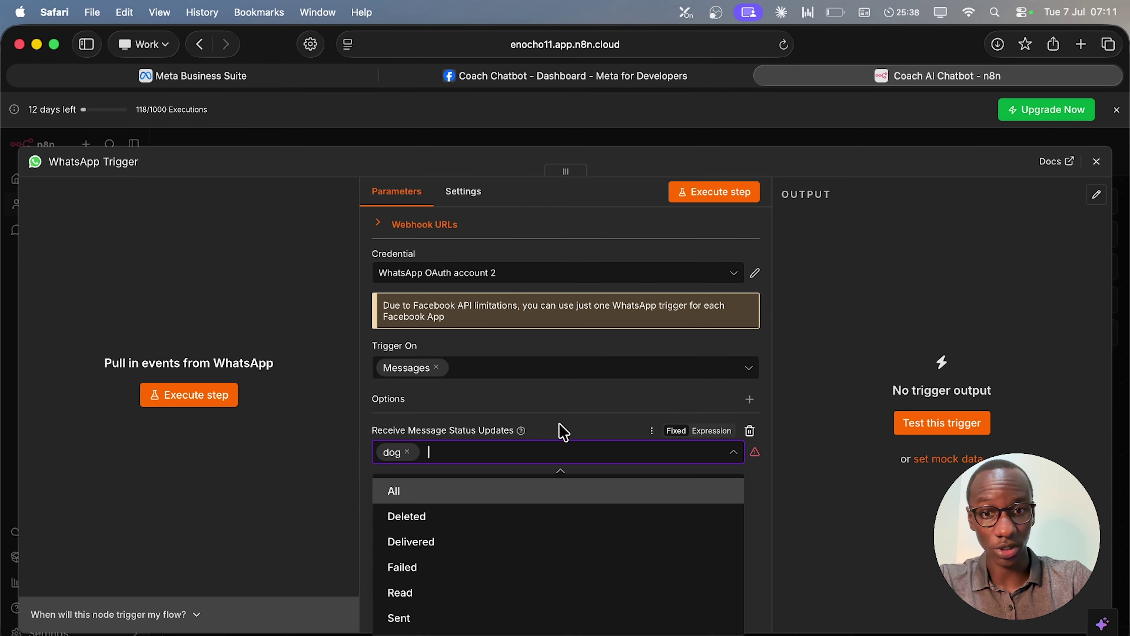
click(712, 430)
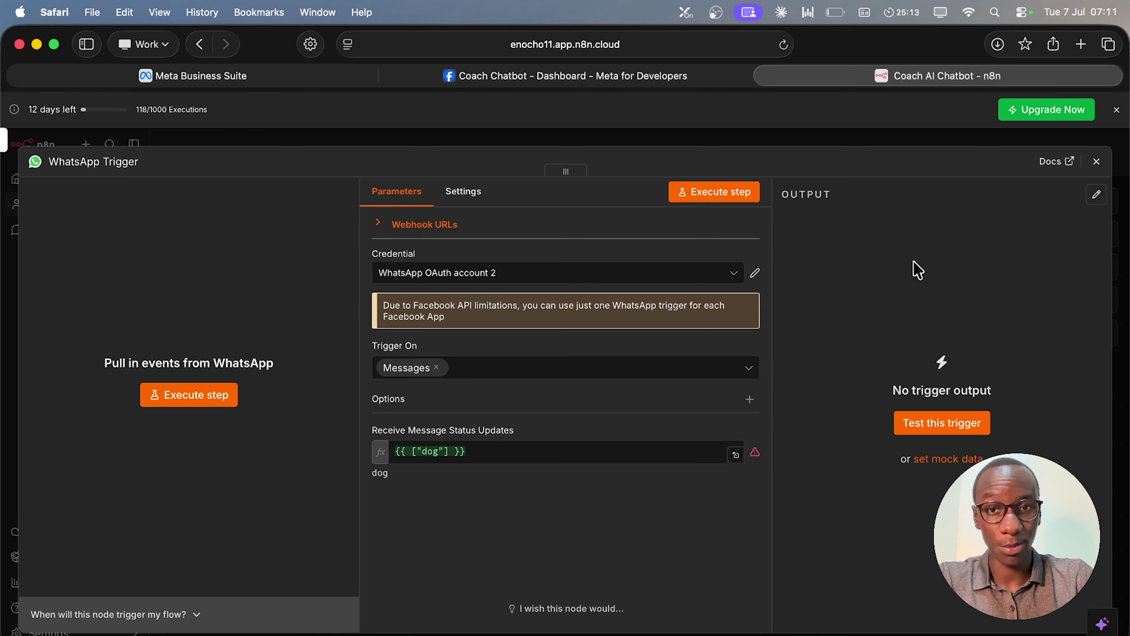
click(596, 76)
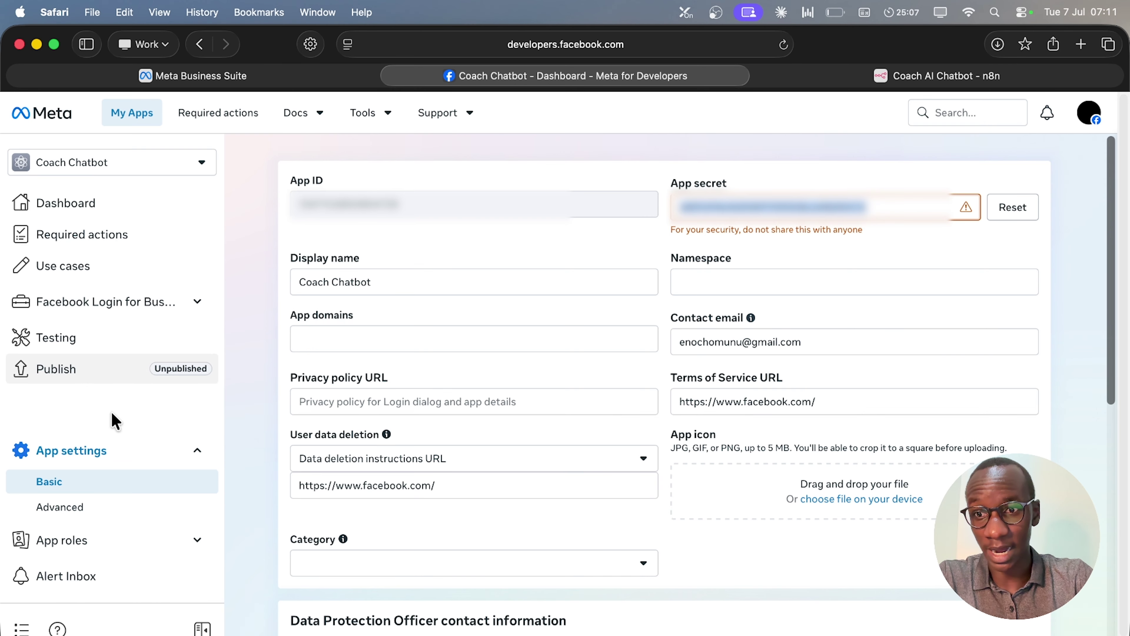
Start editing the Privacy policy URL field in Coach Chatbot's Basic settings.
click(467, 404)
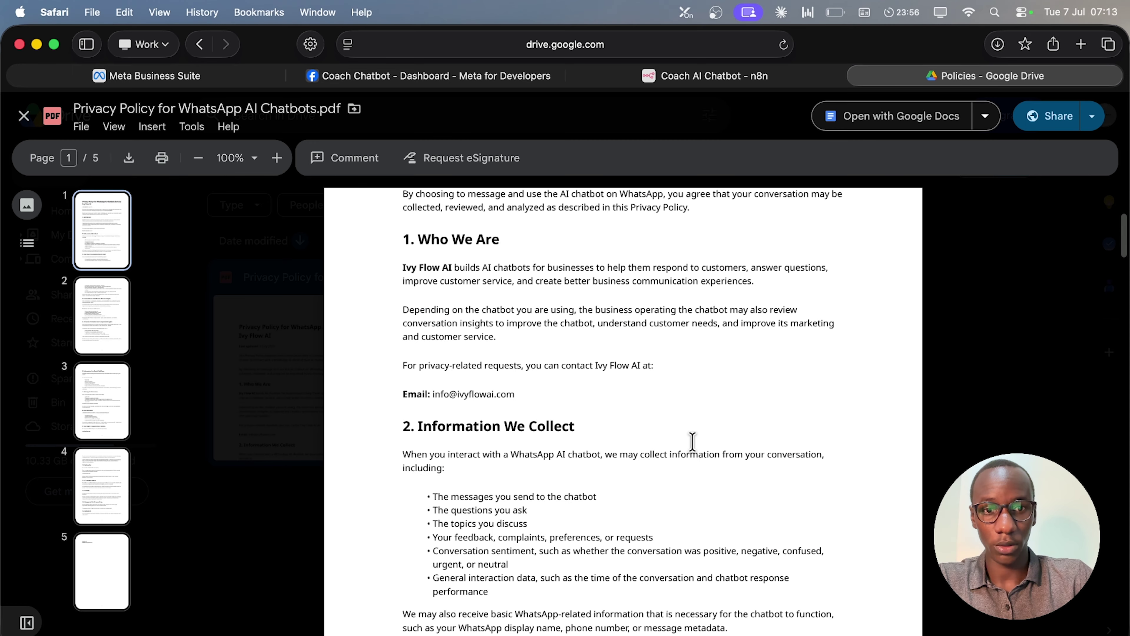
Share the privacy policy PDF with anyone who has the link and copy its link.
scroll(730, 441, up, 5)
scroll(730, 441, down, 20)
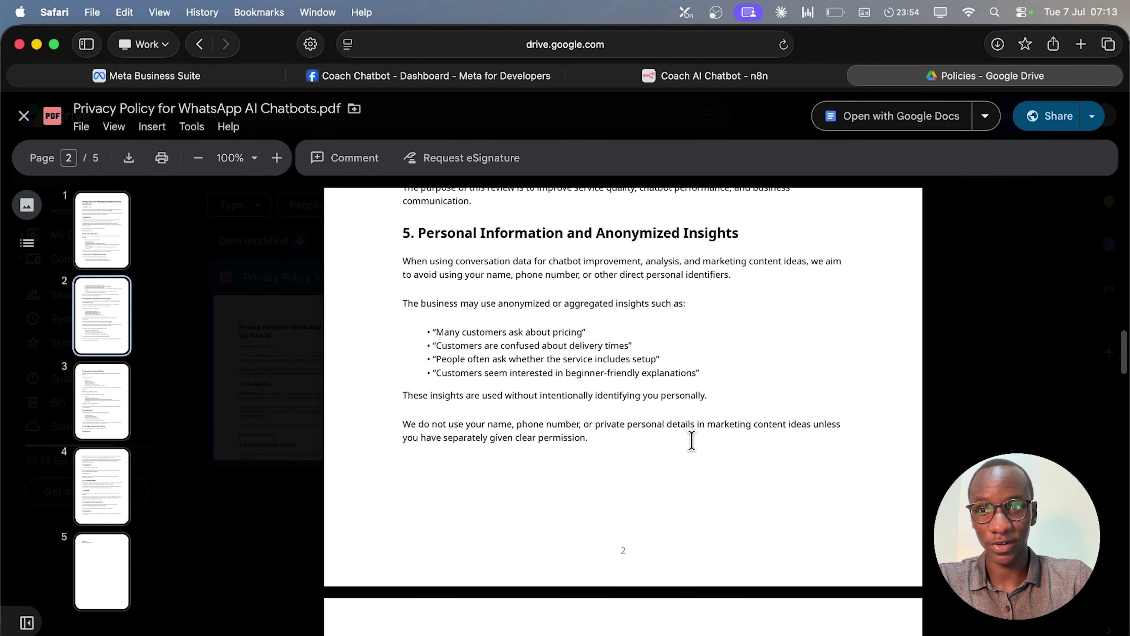
click(1064, 120)
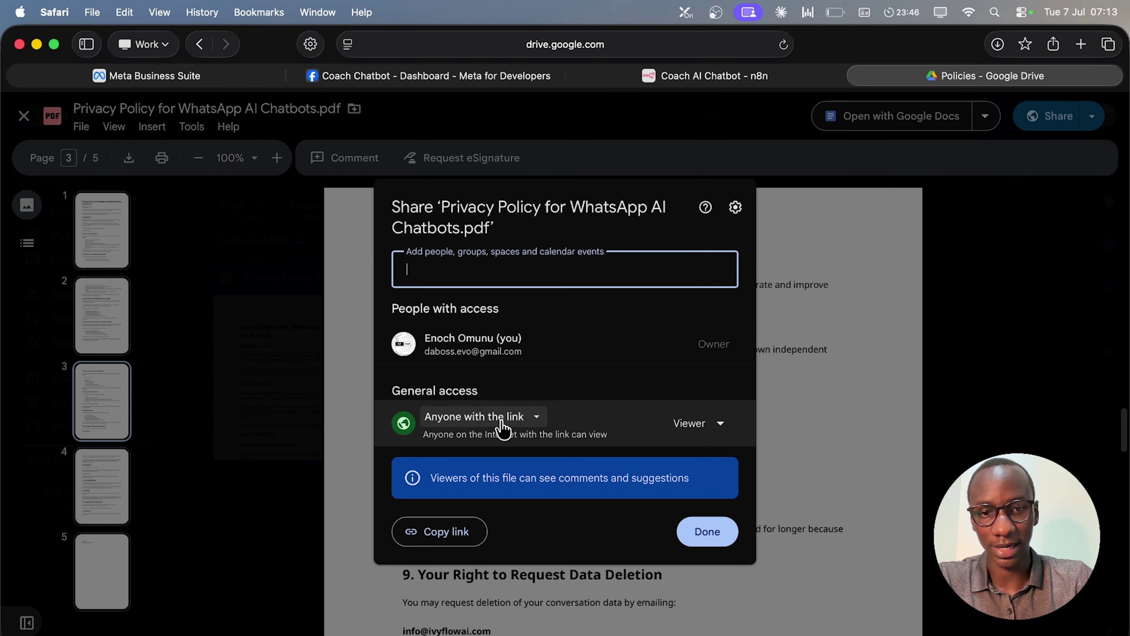
click(476, 537)
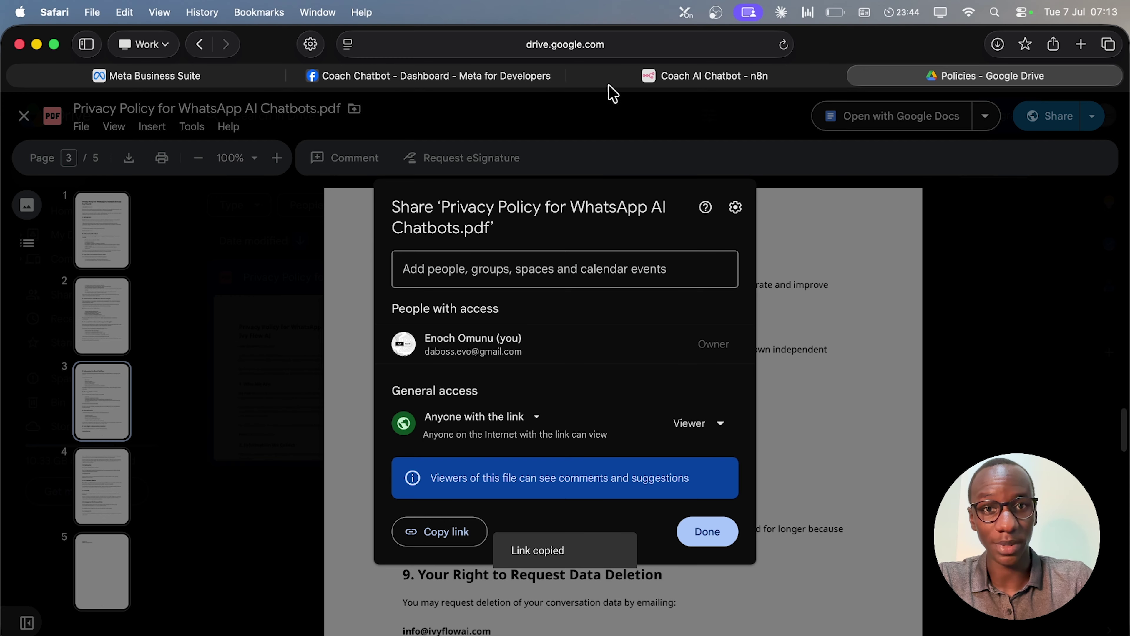
click(506, 77)
Set the Coach Chatbot privacy policy URL to the Google Drive link and save the app settings.
click(419, 401)
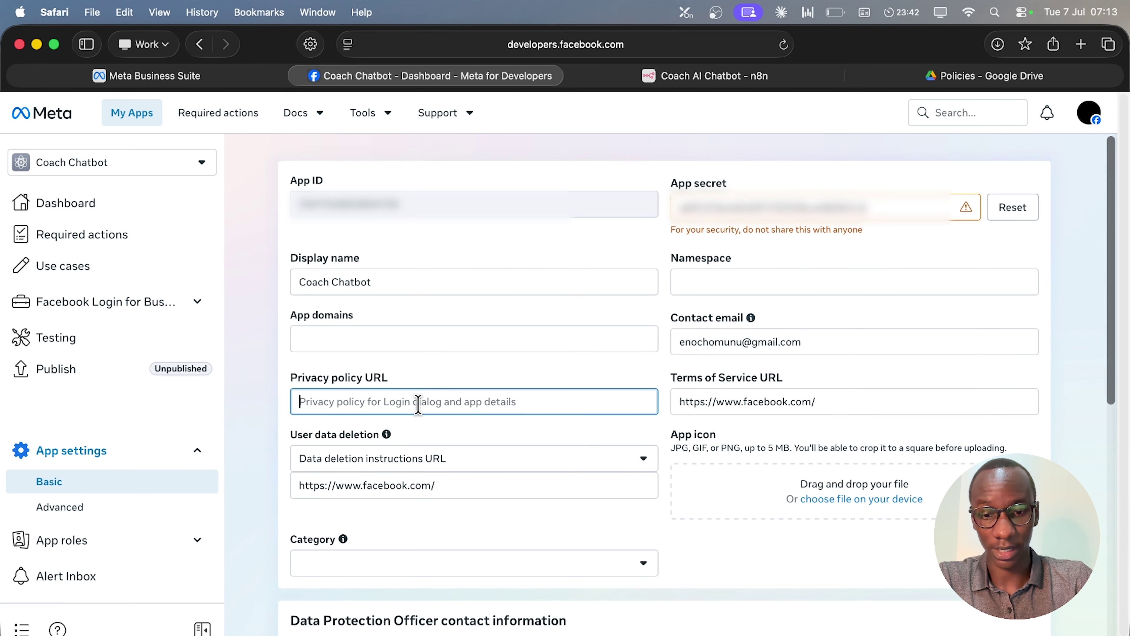
key(super+v)
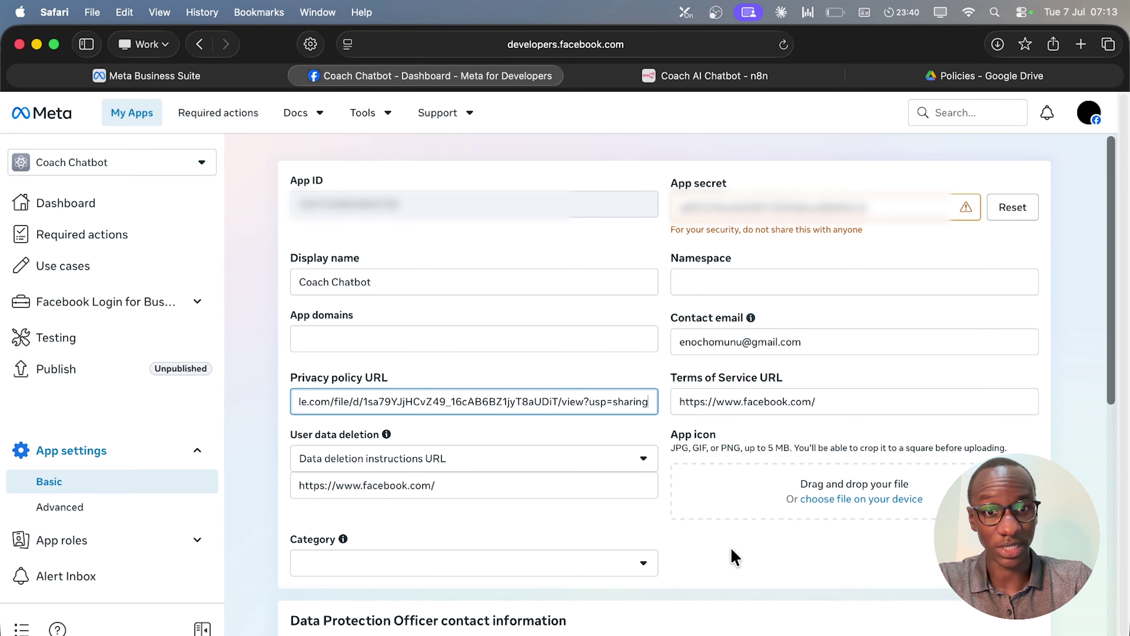
click(735, 556)
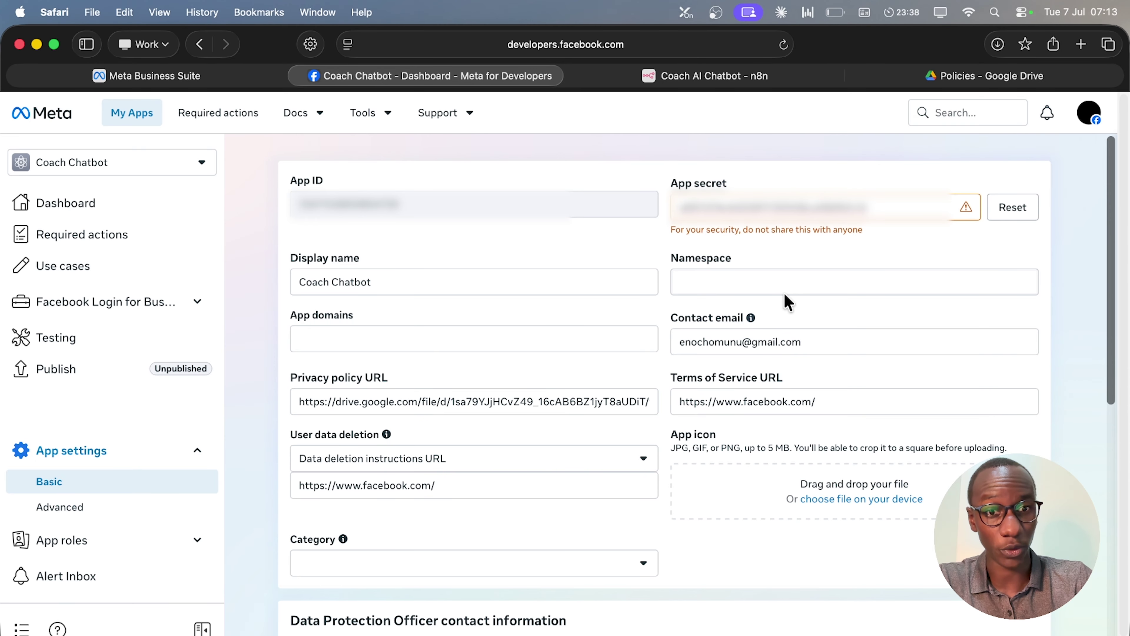
scroll(968, 428, down, 10)
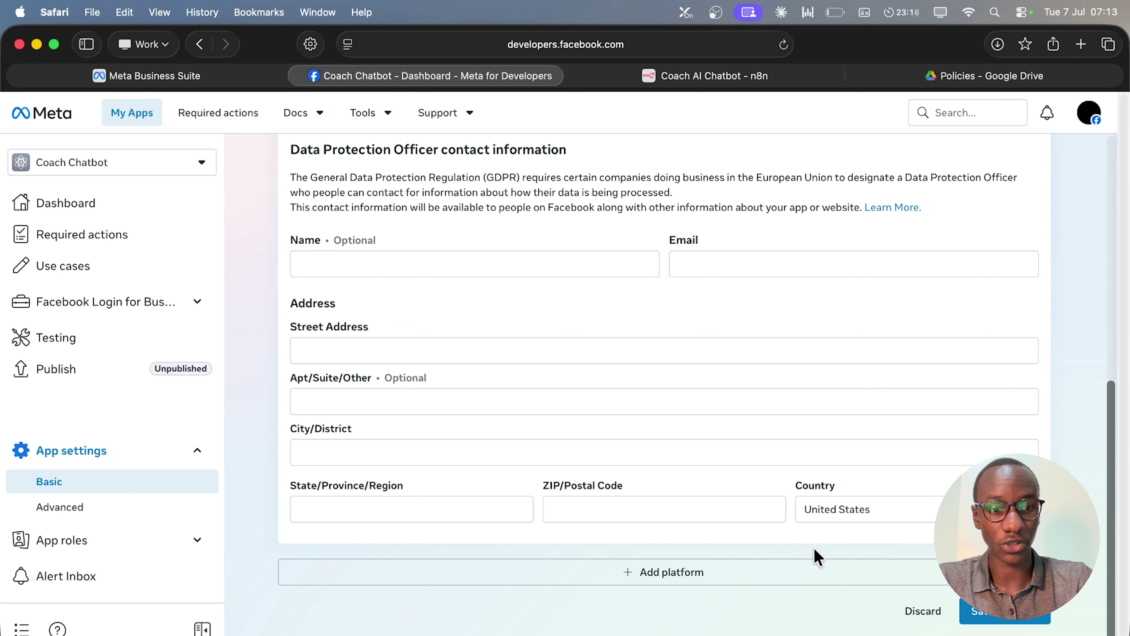
click(1041, 617)
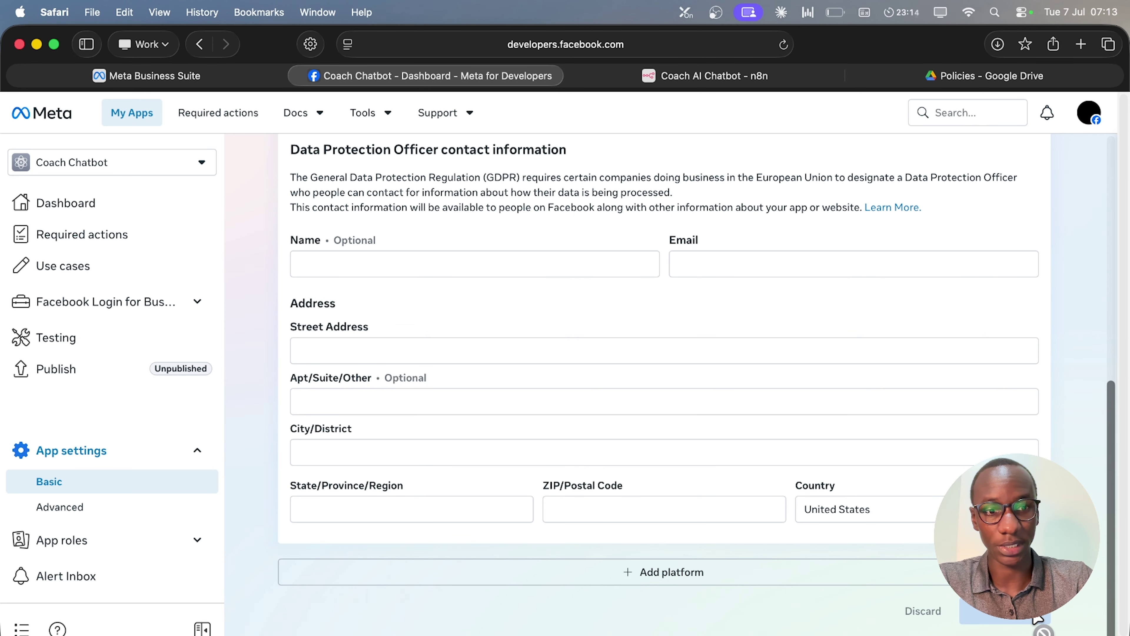
click(110, 374)
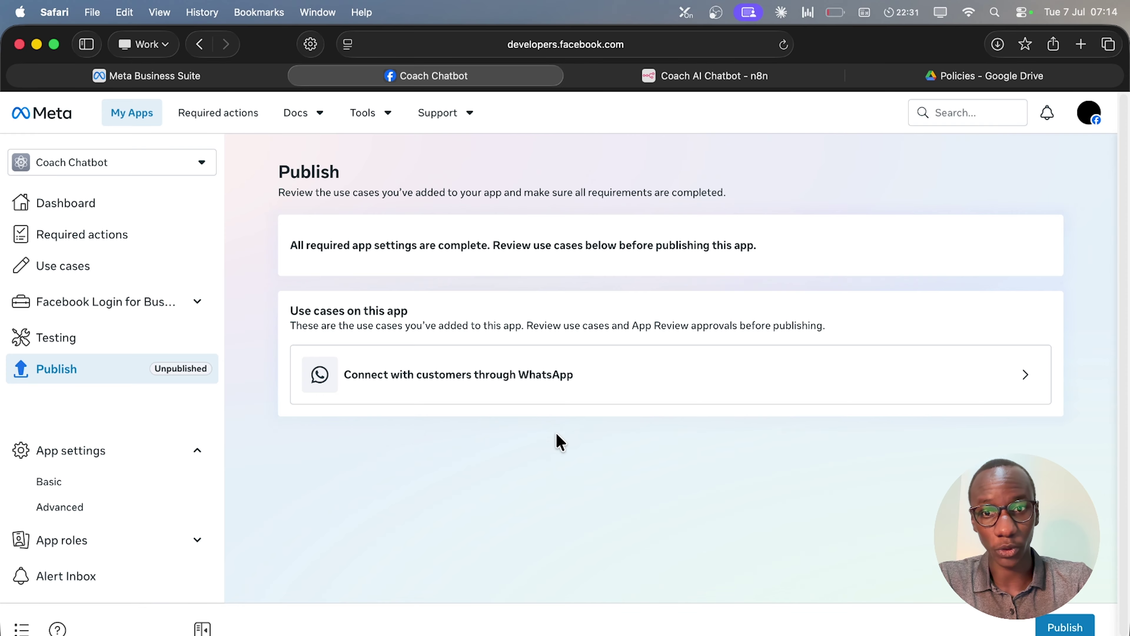
Publish the Coach Chatbot app, dismiss the success message, and view its Use cases page.
click(1061, 628)
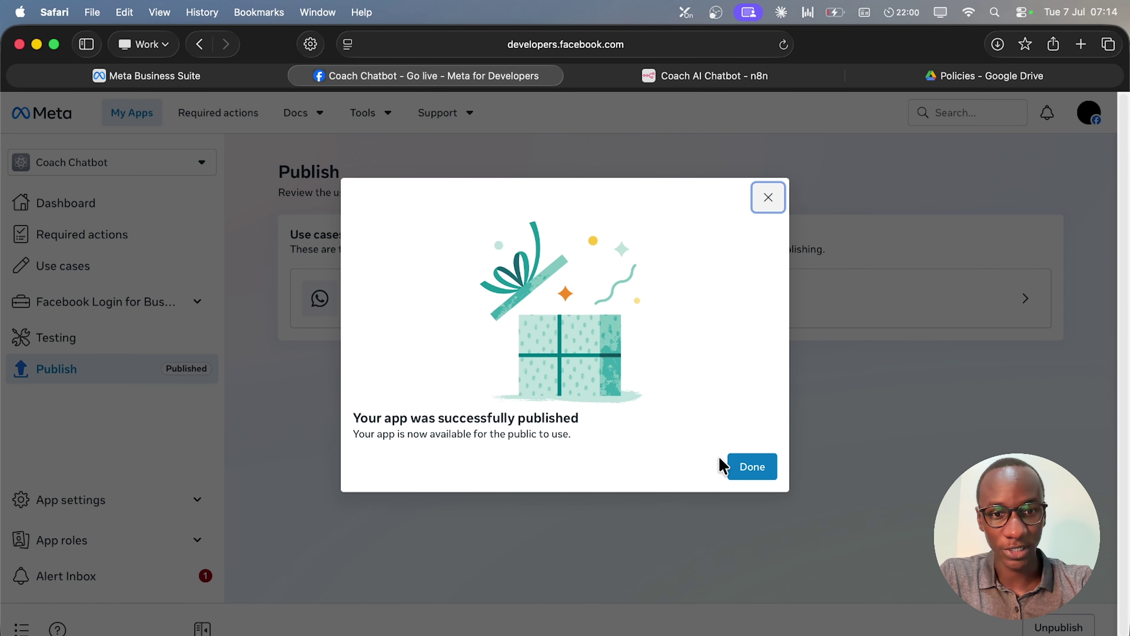
click(752, 472)
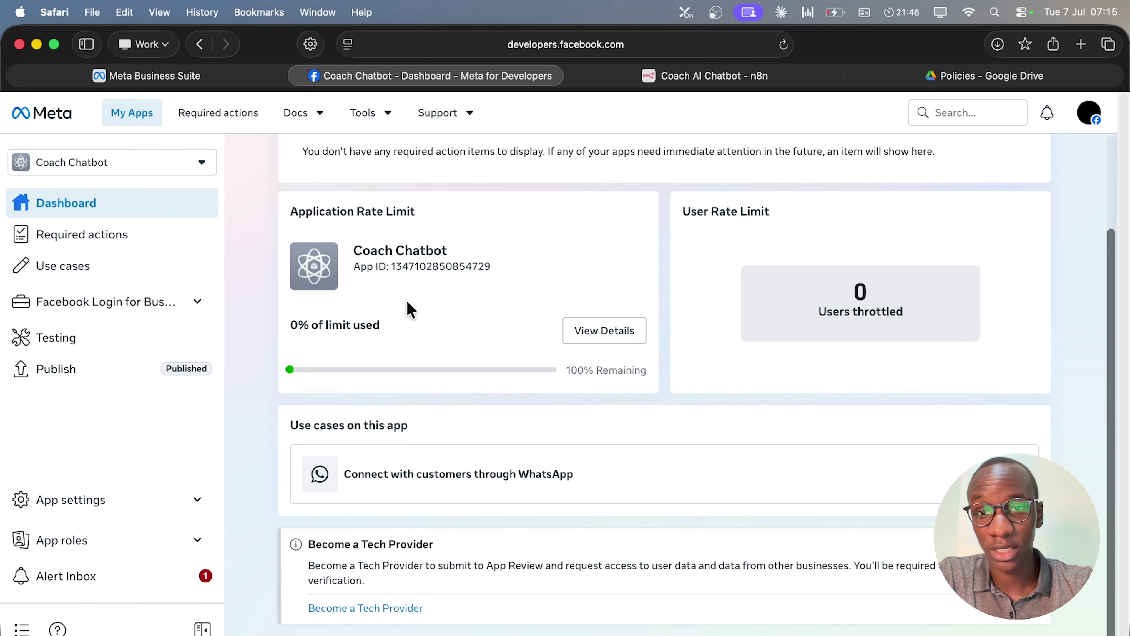
click(78, 266)
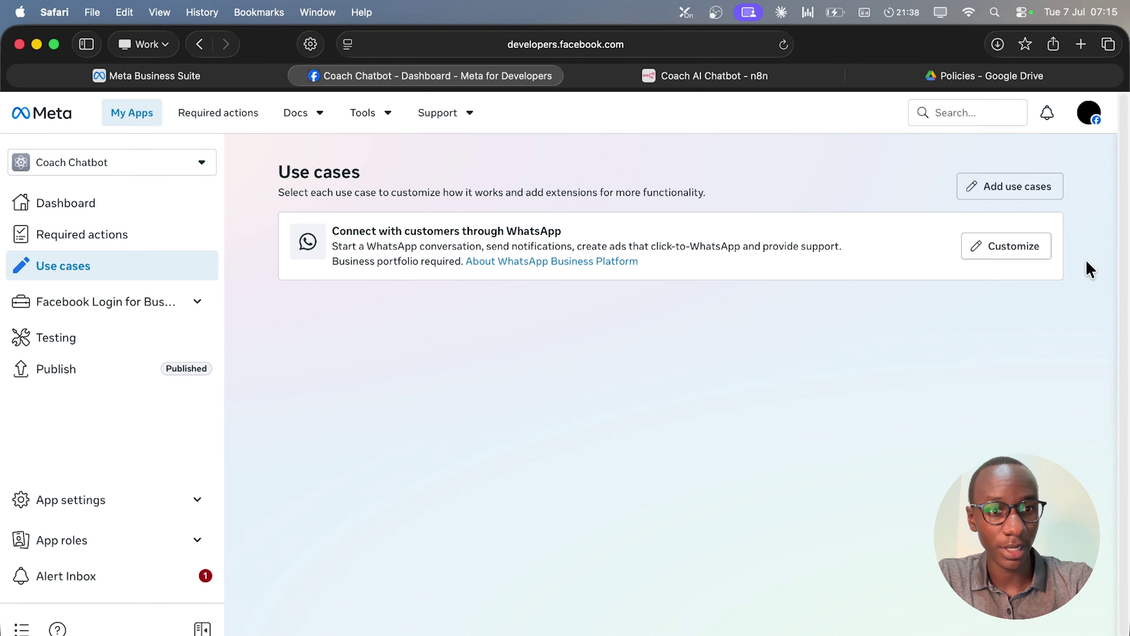
Customize the WhatsApp use case and open Step 1 Try it out down to the Access token row.
click(1014, 253)
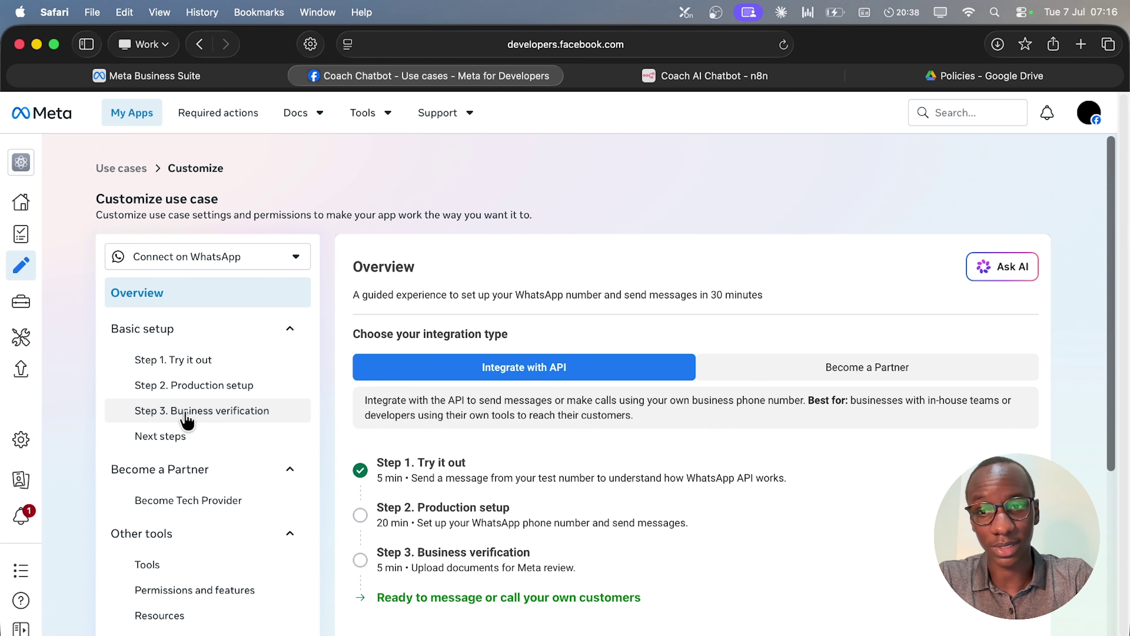
click(229, 360)
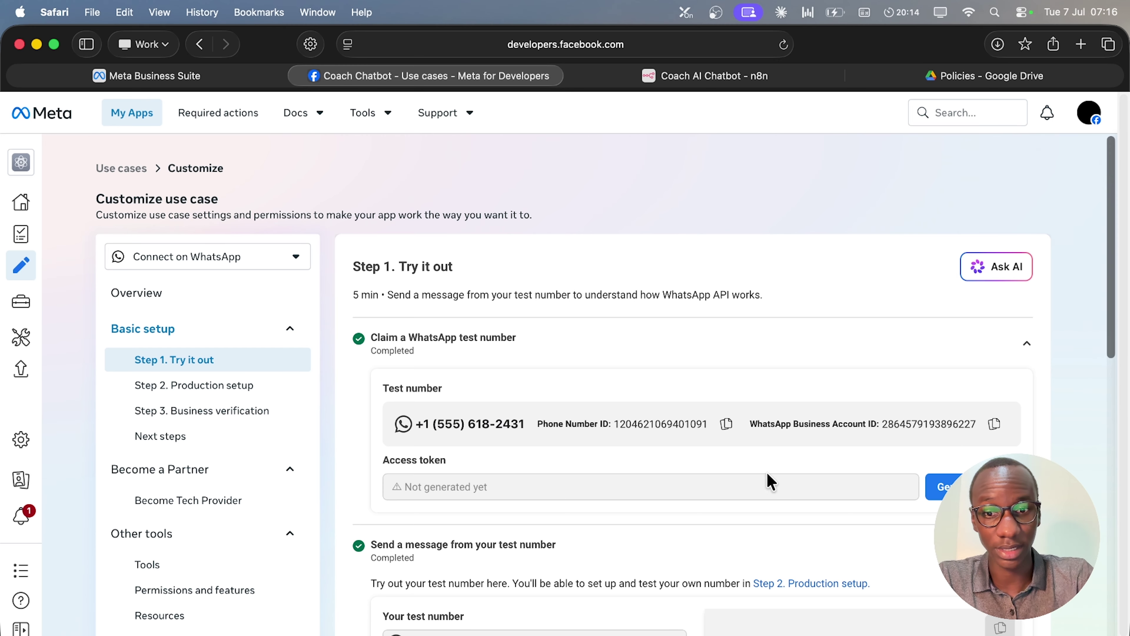
scroll(434, 361, down, 5)
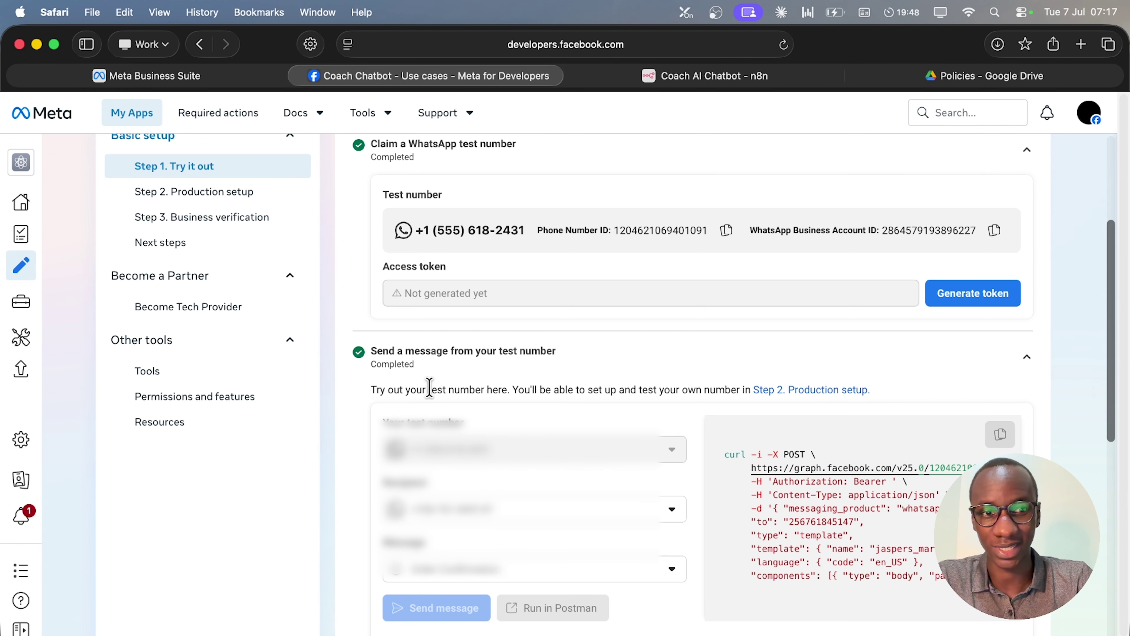
Generate an access token, granting Coach Chatbot access to all current and future WhatsApp accounts.
click(990, 307)
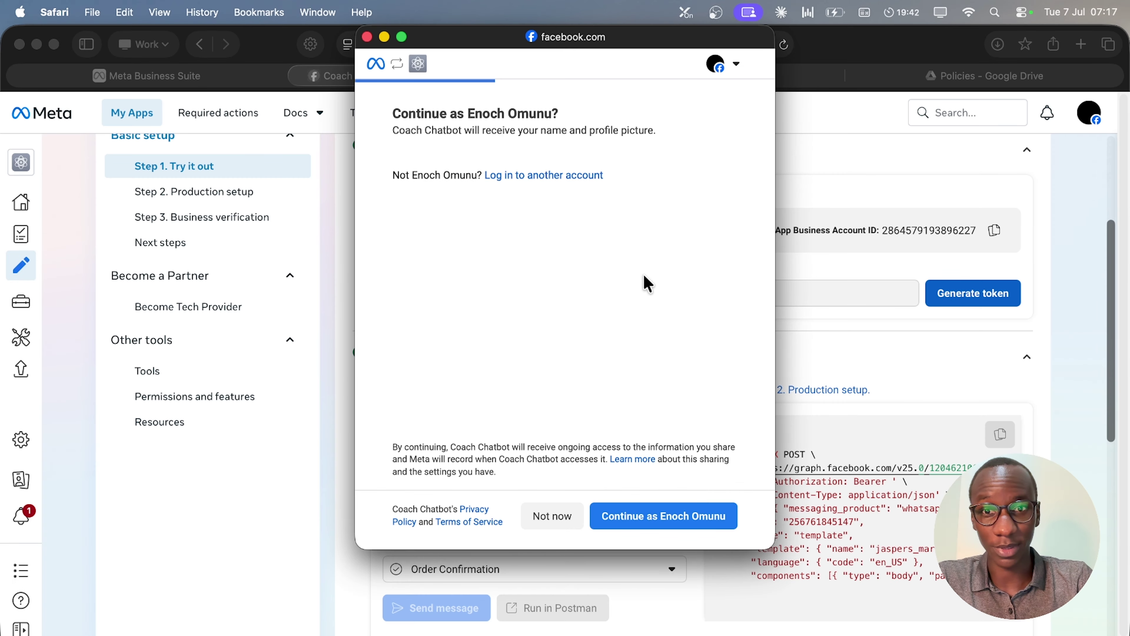
click(714, 517)
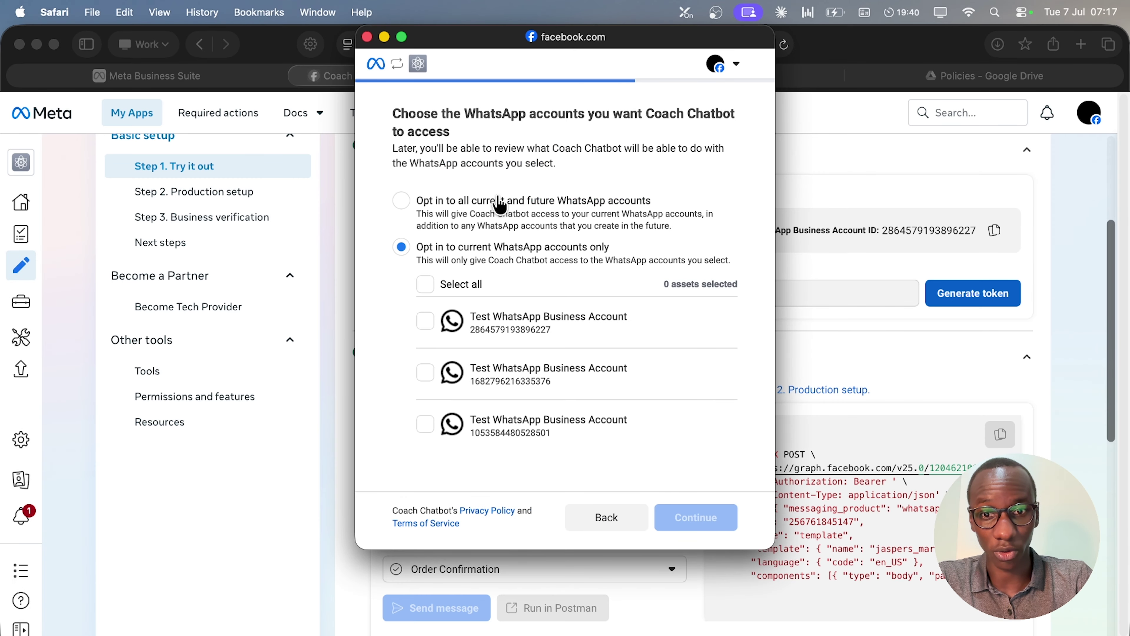
click(497, 213)
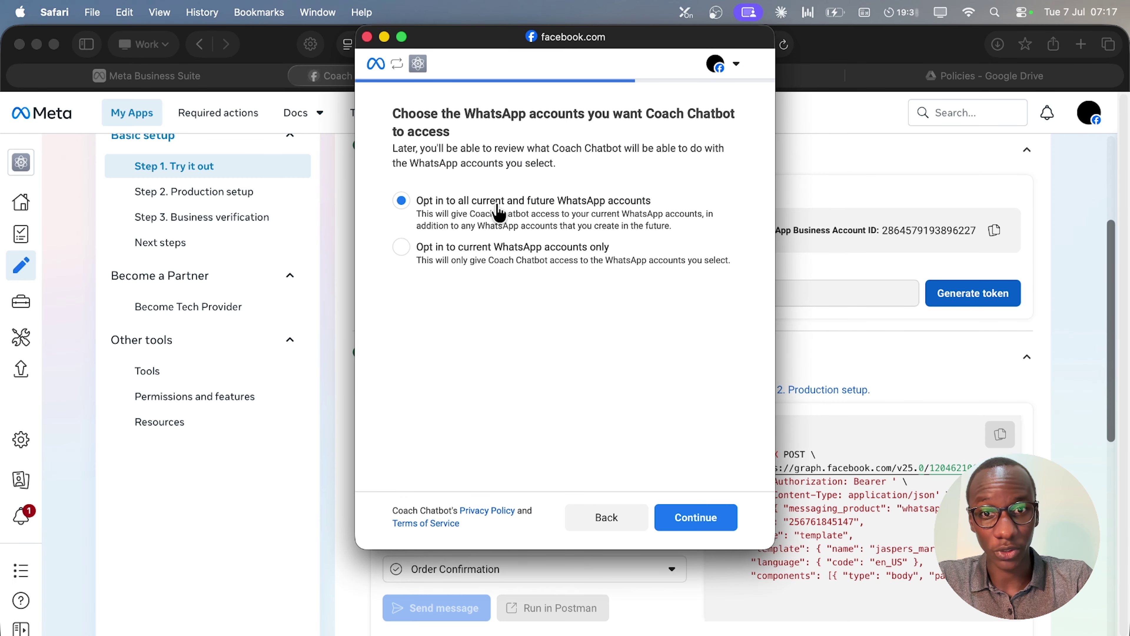
click(711, 518)
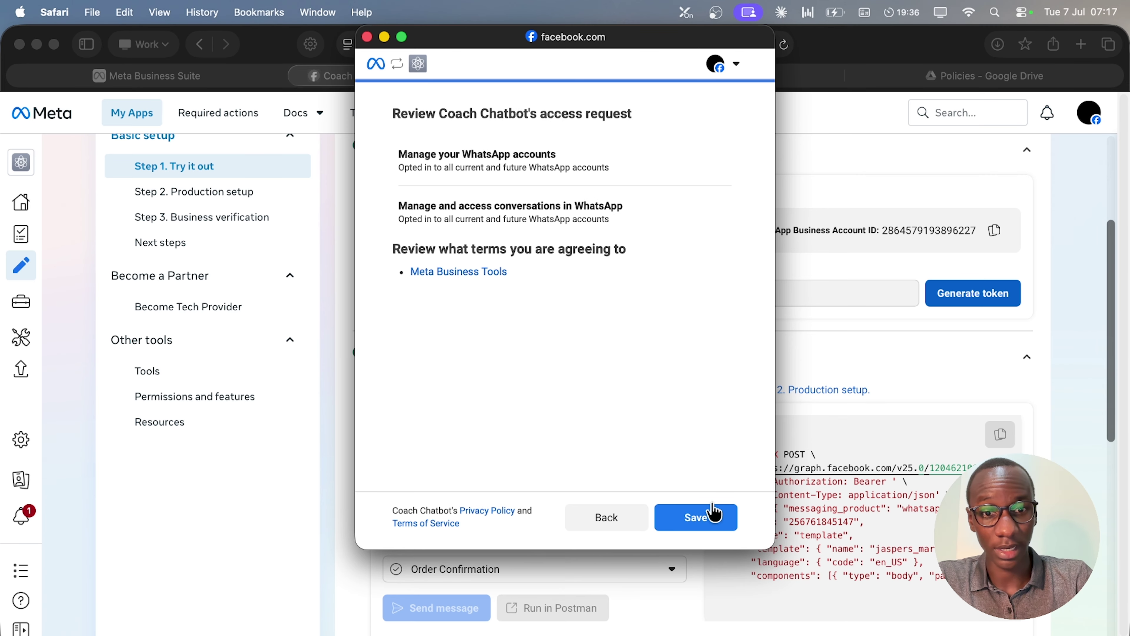
click(713, 518)
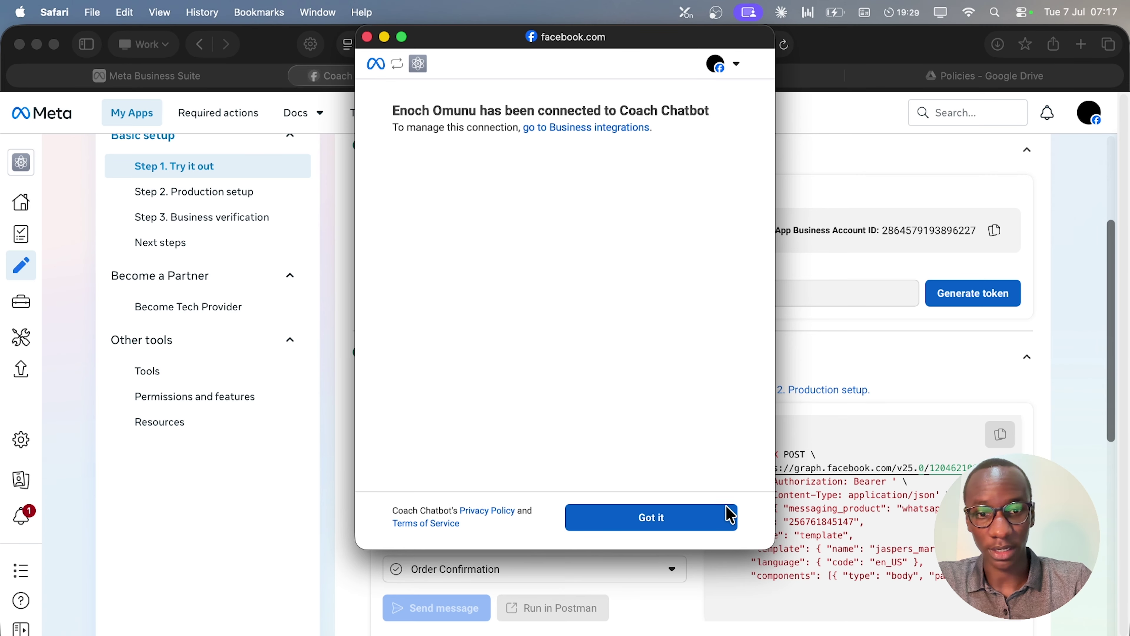
click(731, 516)
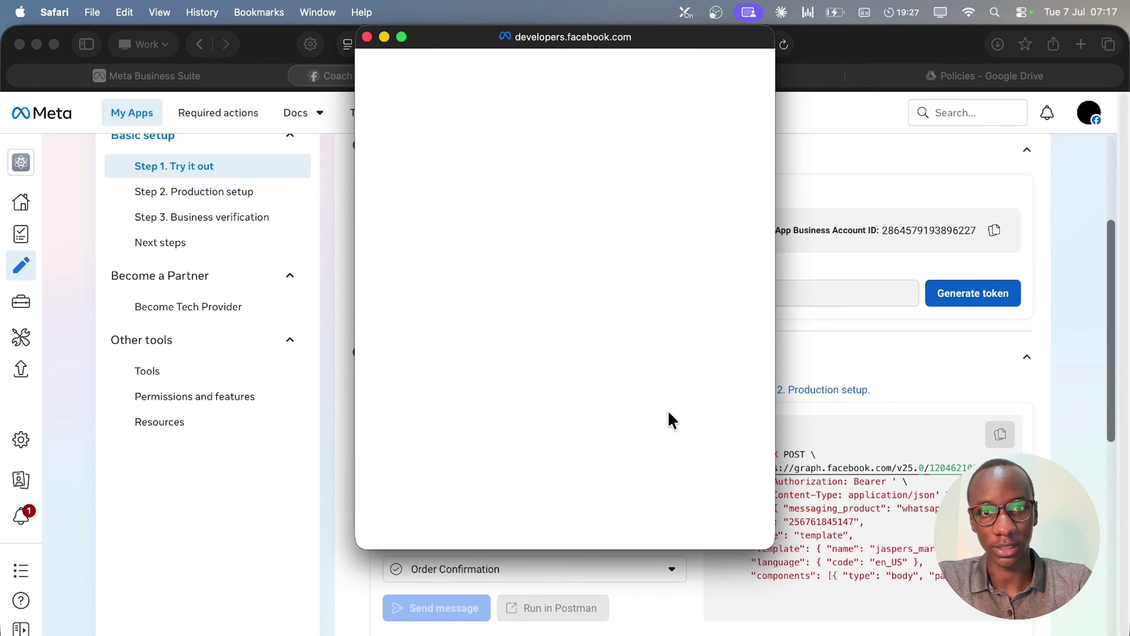
scroll(568, 409, down, 5)
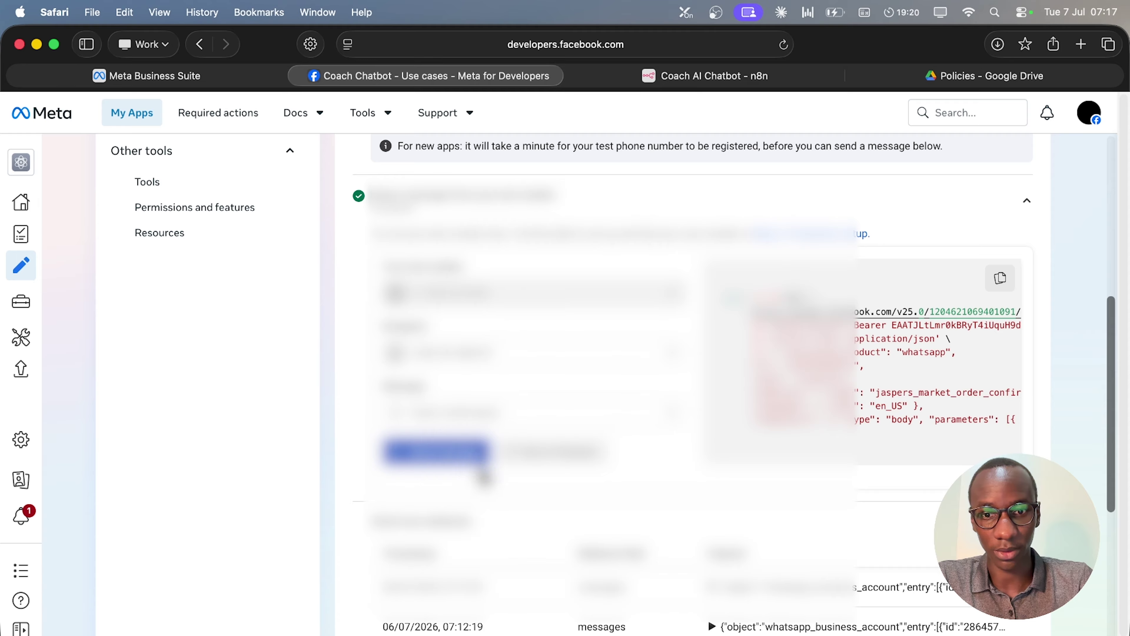
Pick the test recipient and the last message template, then move on to Step 2 Production setup.
click(447, 360)
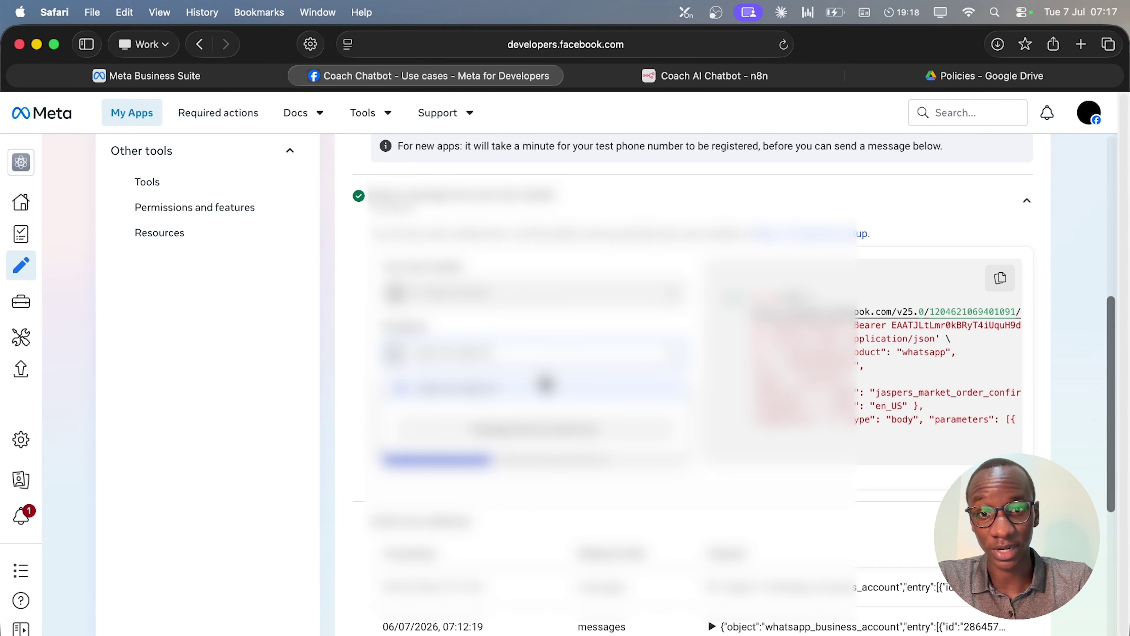
click(657, 482)
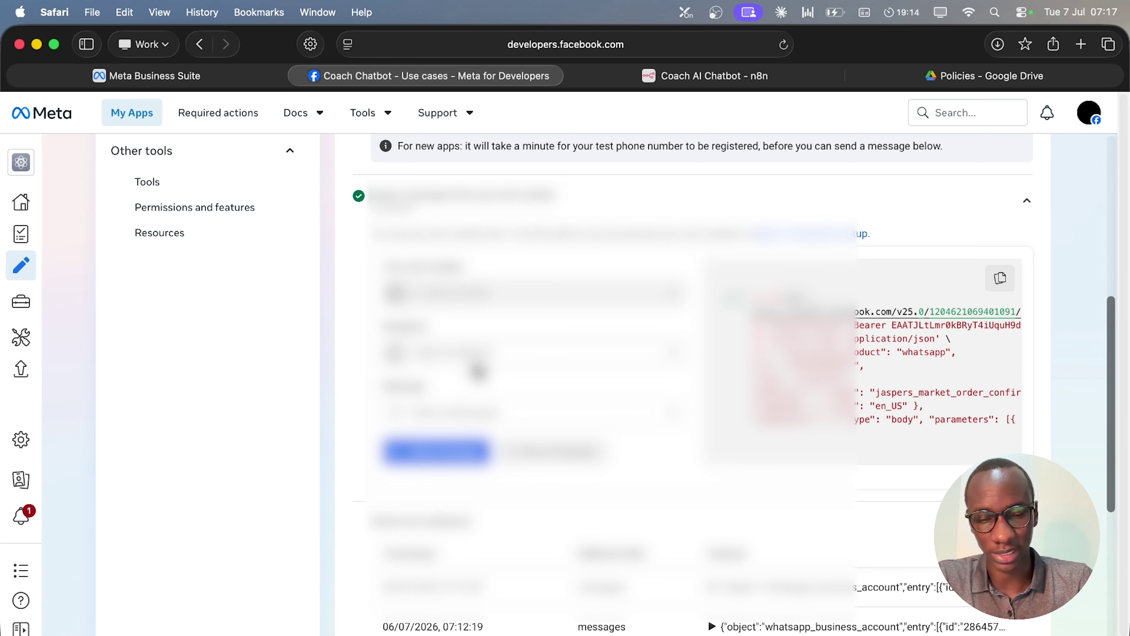
click(458, 416)
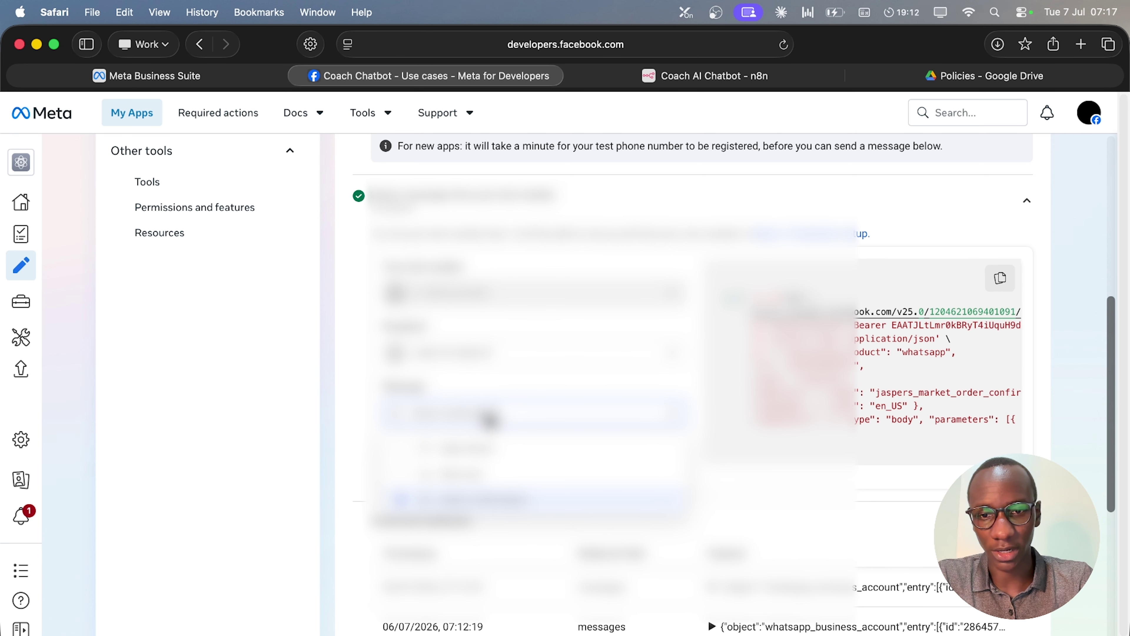
click(530, 515)
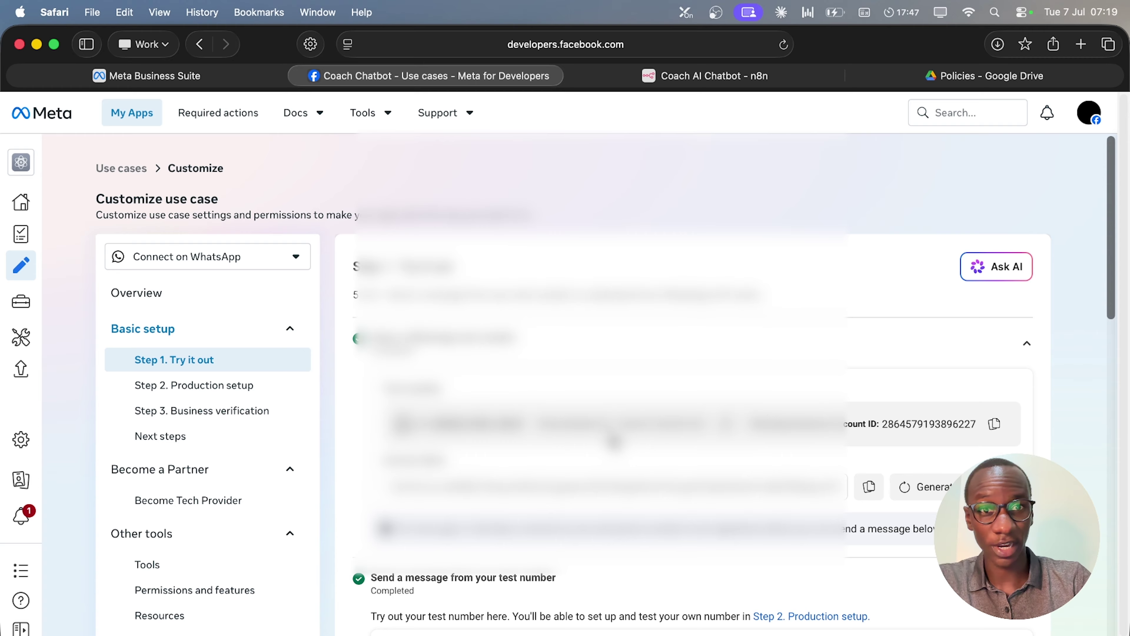
scroll(615, 442, down, 20)
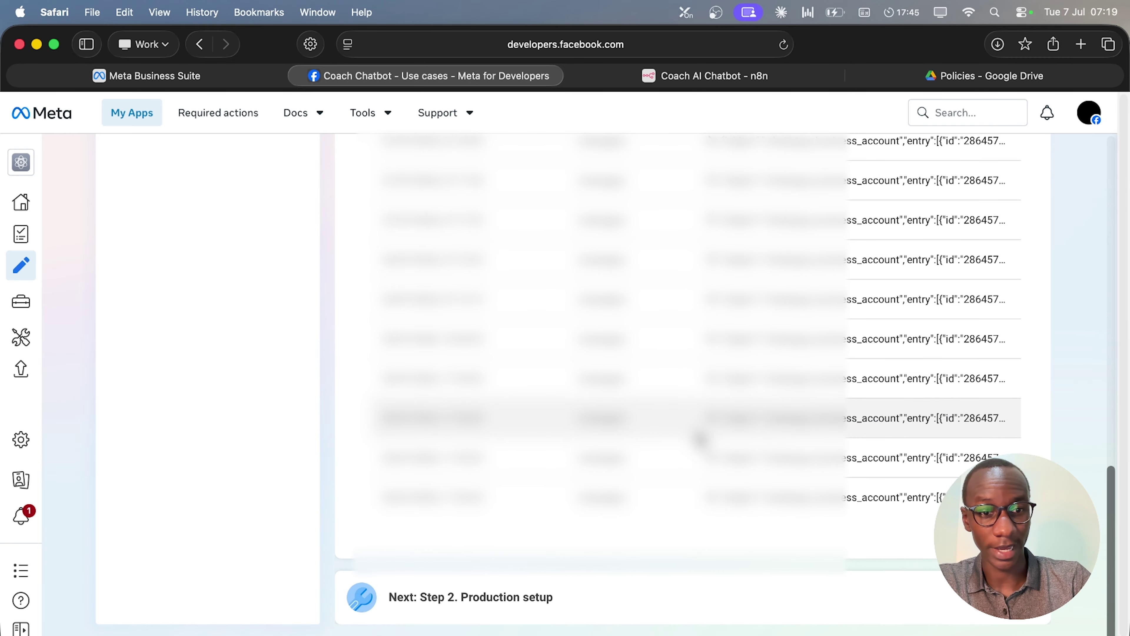
click(915, 605)
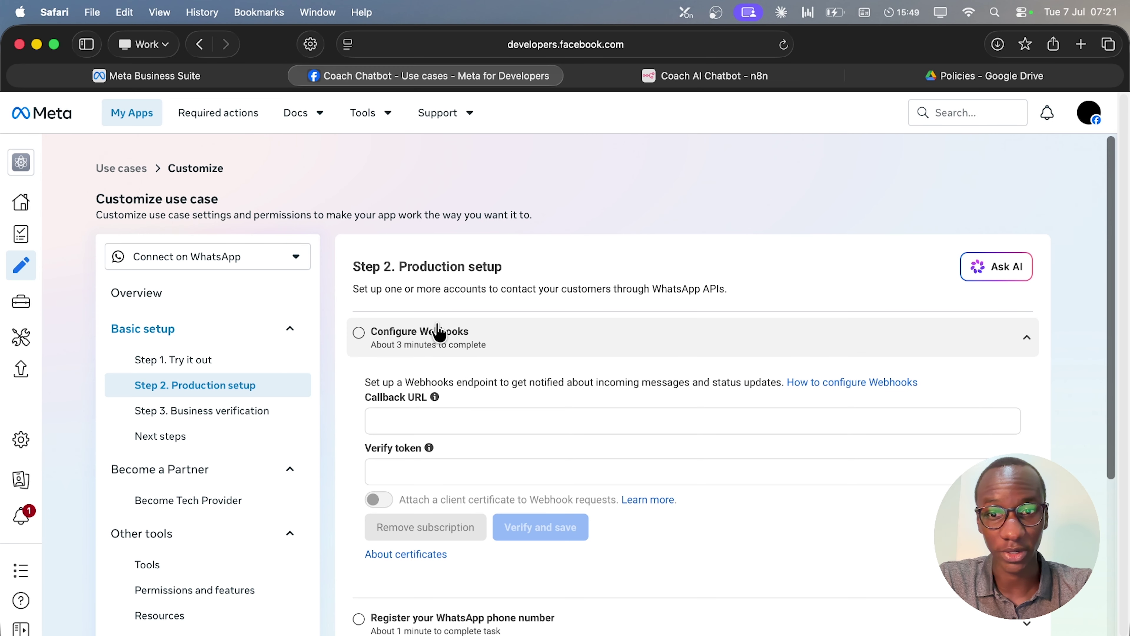
Check the Configure Webhooks form, then return to the Coach AI Chatbot workflow in n8n.
scroll(565, 411, down, 5)
scroll(747, 299, up, 3)
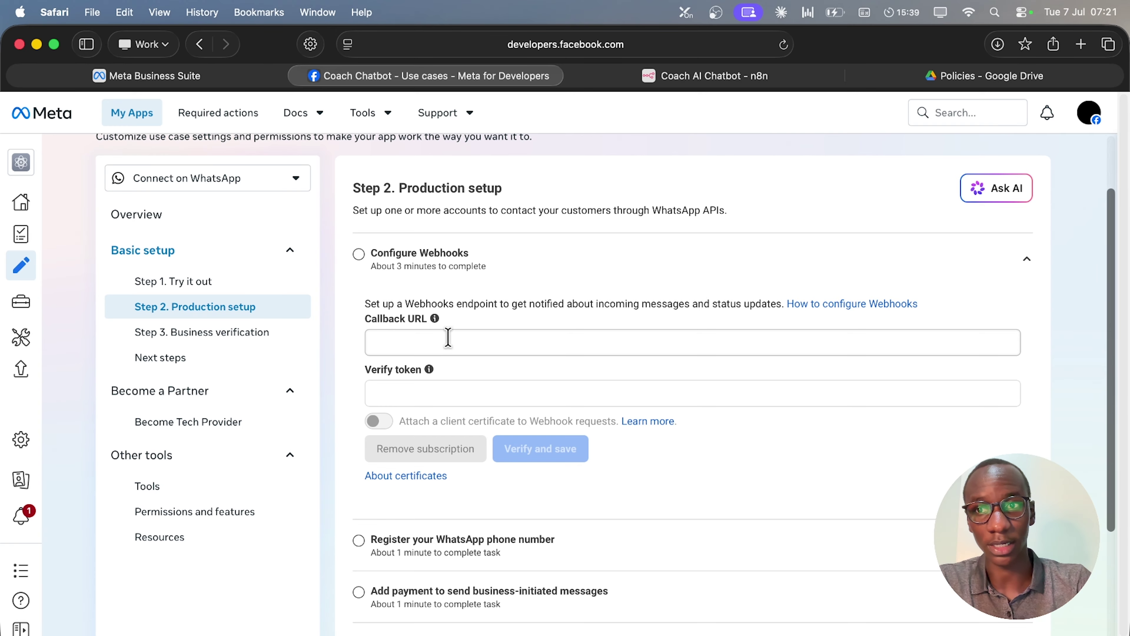
click(744, 80)
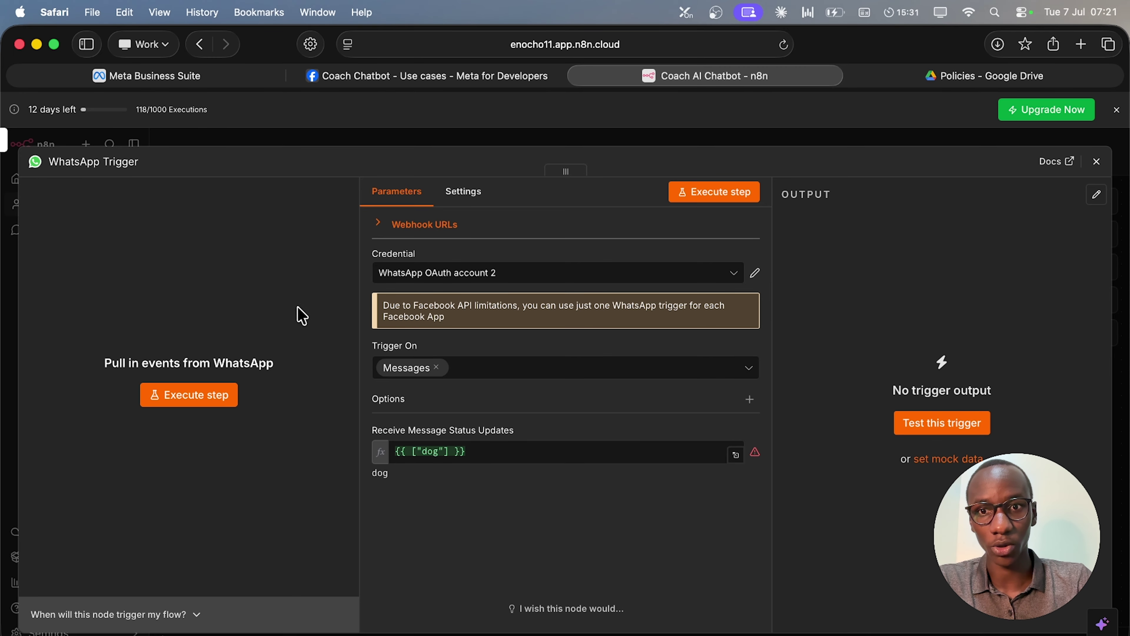
Copy the WhatsApp Trigger's production webhook URL from its Webhook URLs section.
click(379, 228)
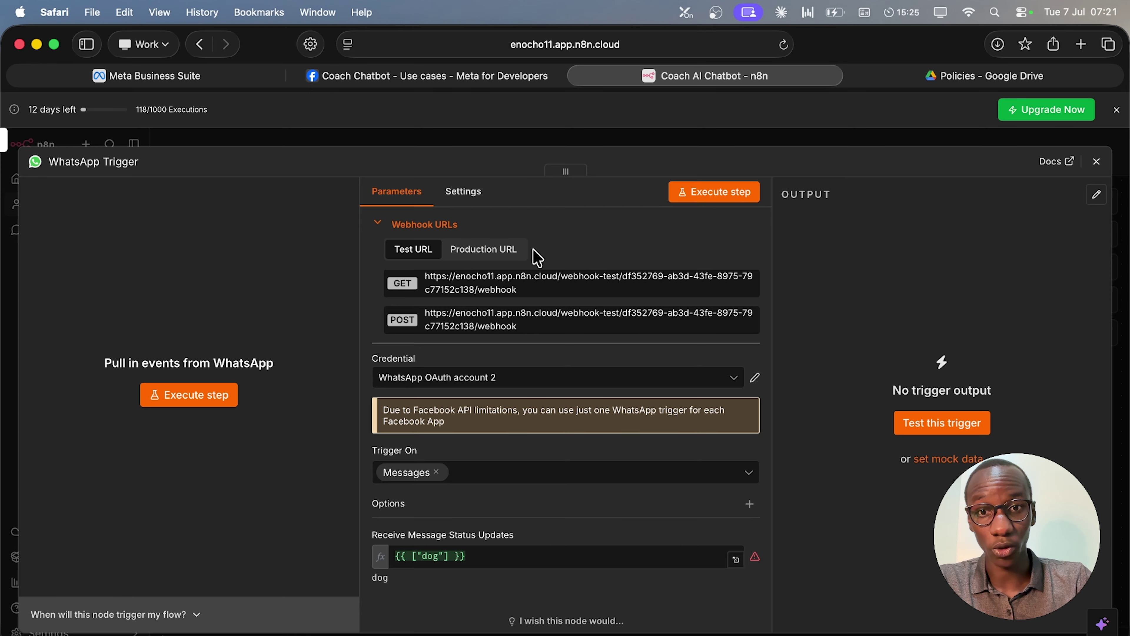
click(511, 252)
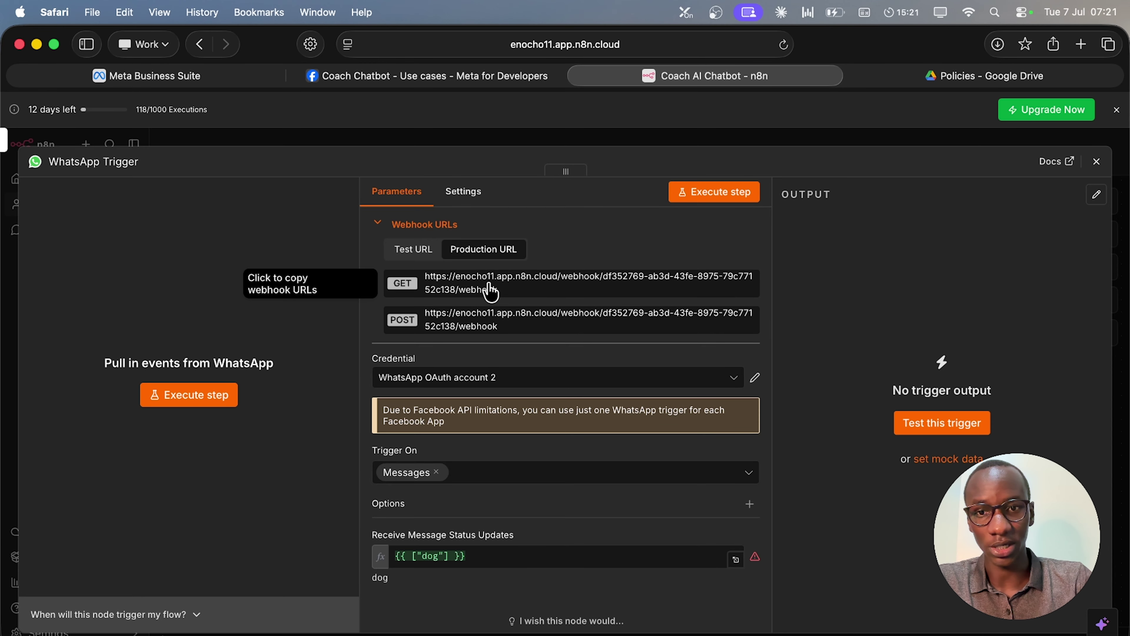
click(465, 285)
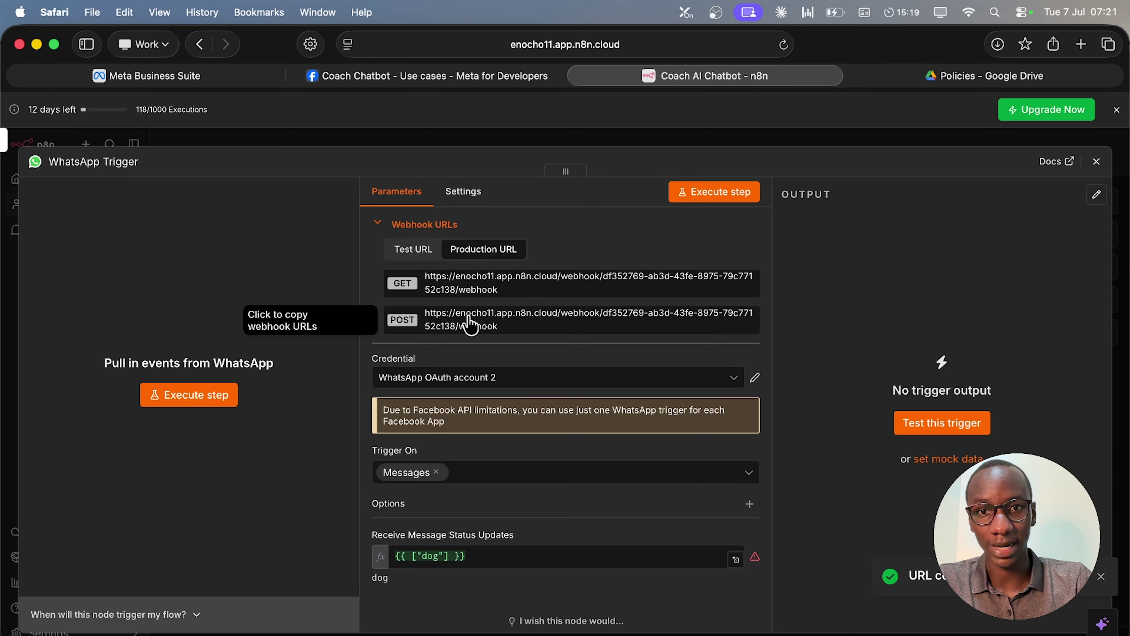
click(416, 76)
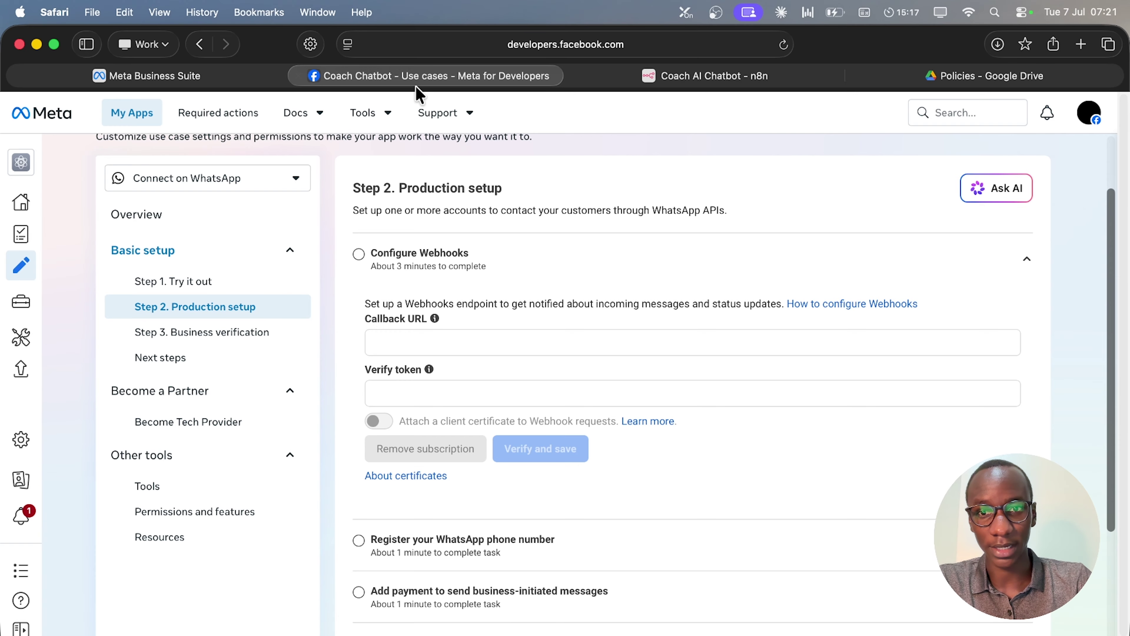
Enter the n8n webhook as the Callback URL with a verify token and try Verify and save.
click(455, 343)
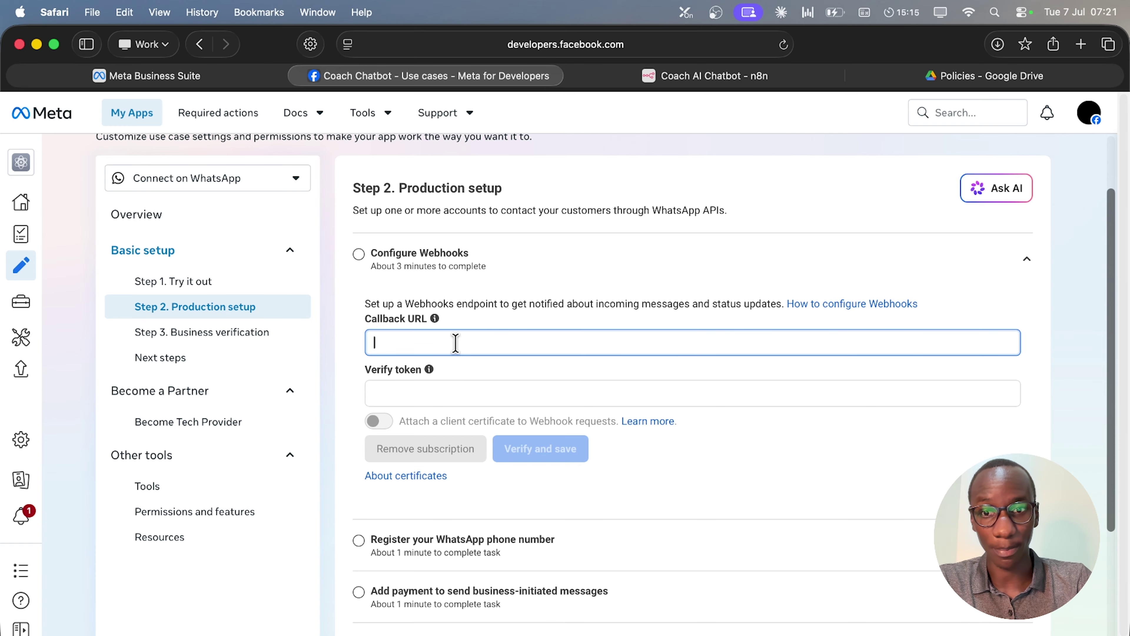
key(super+v)
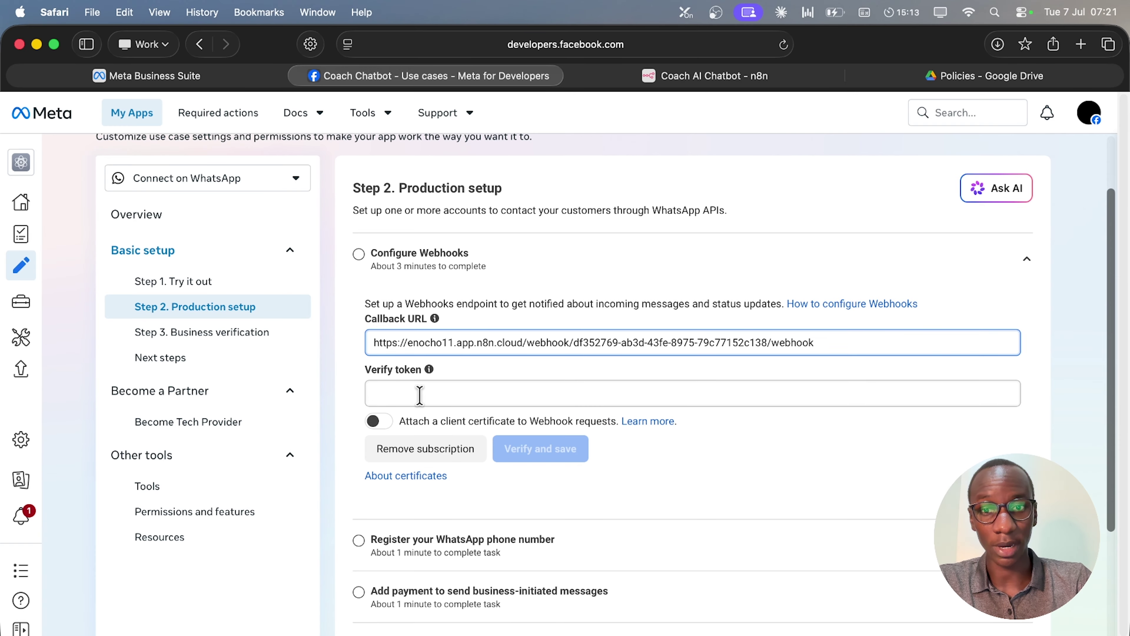
click(419, 394)
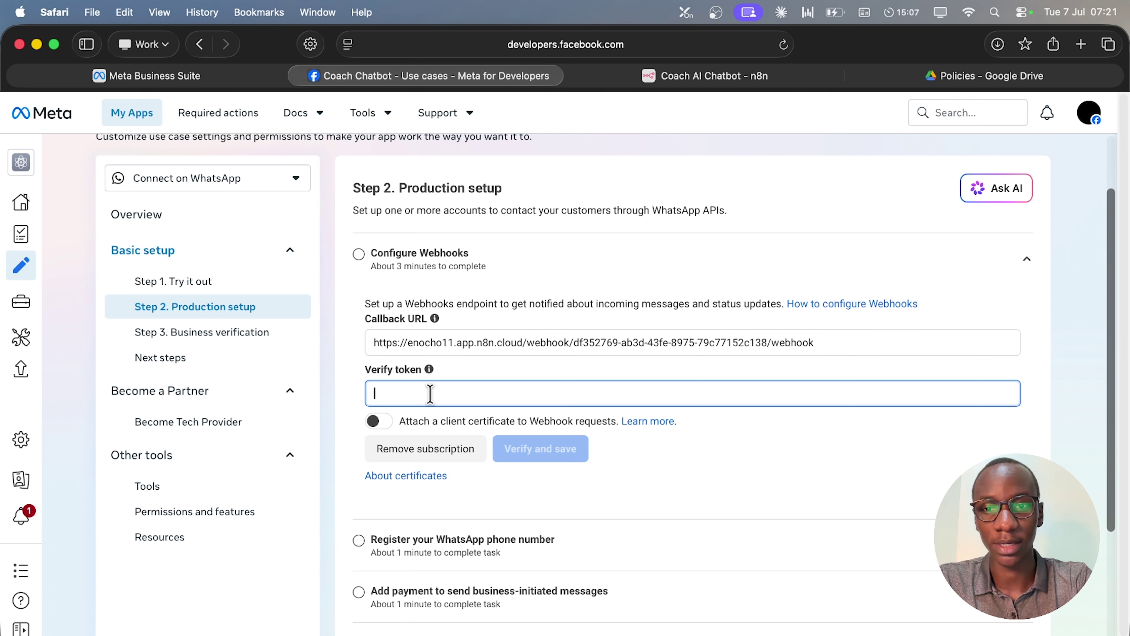
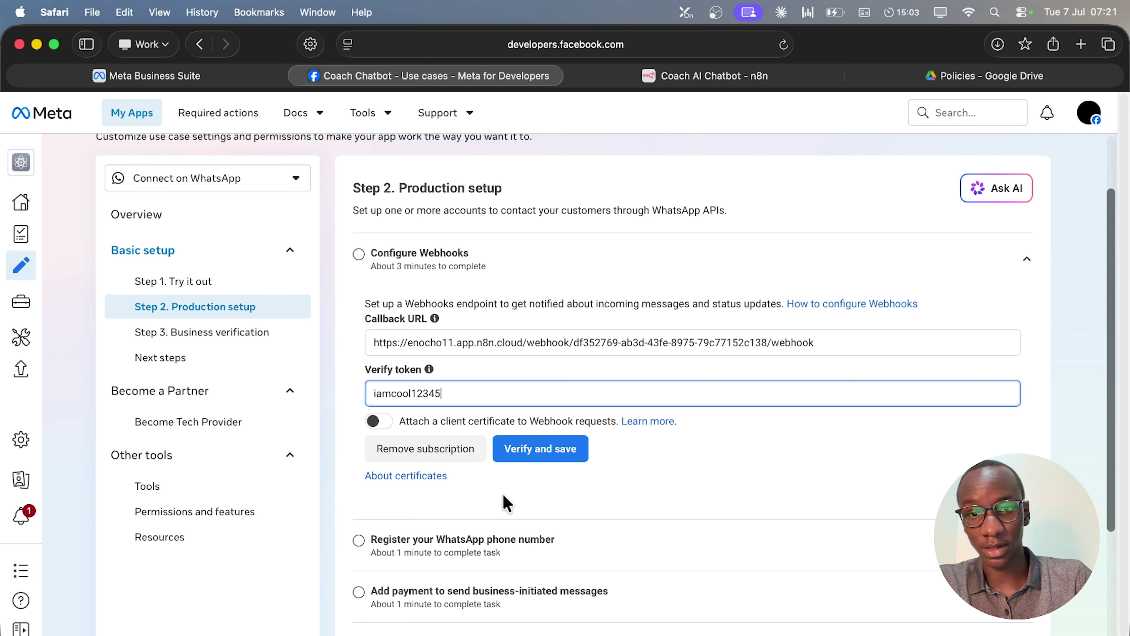
click(537, 454)
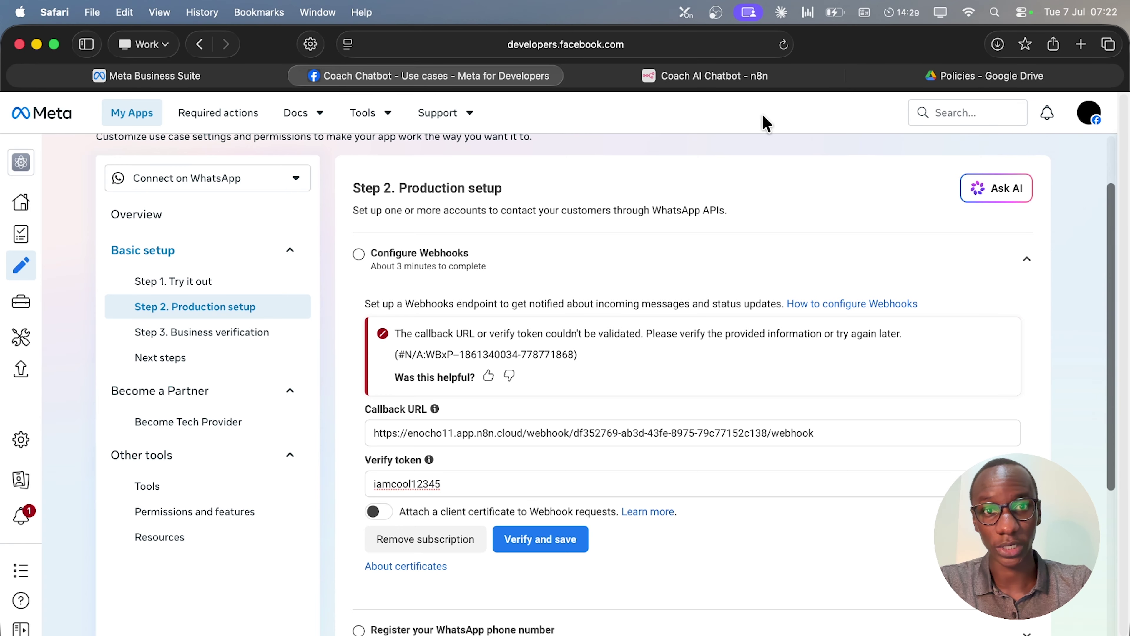
click(752, 77)
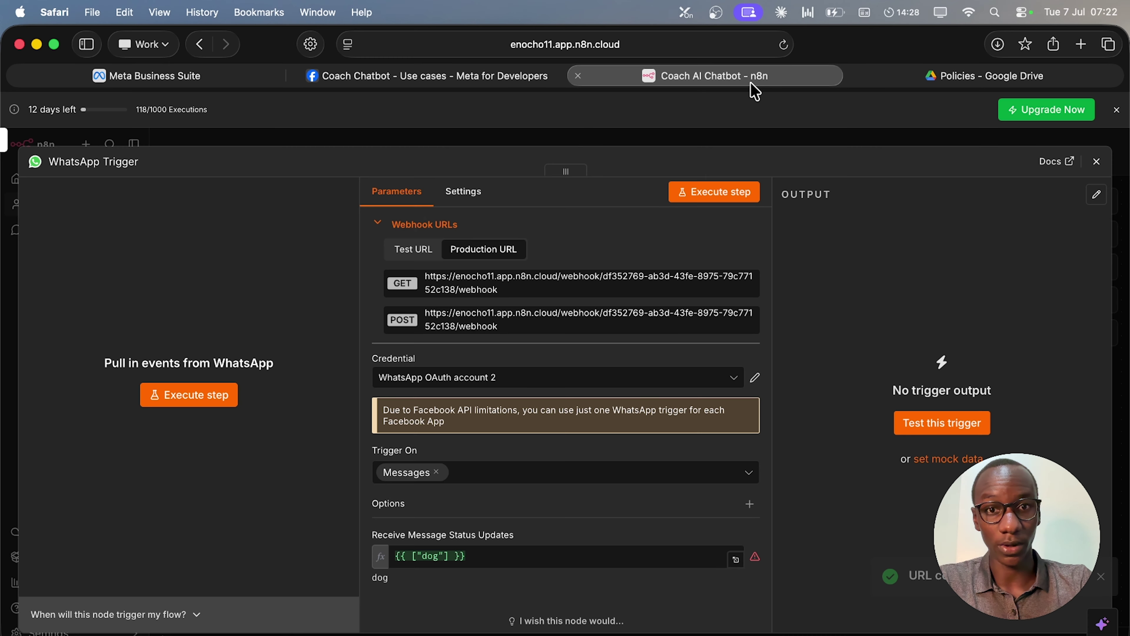
Publish the Coach AI Chatbot workflow under the default version name and clear the Production Checklist.
click(904, 139)
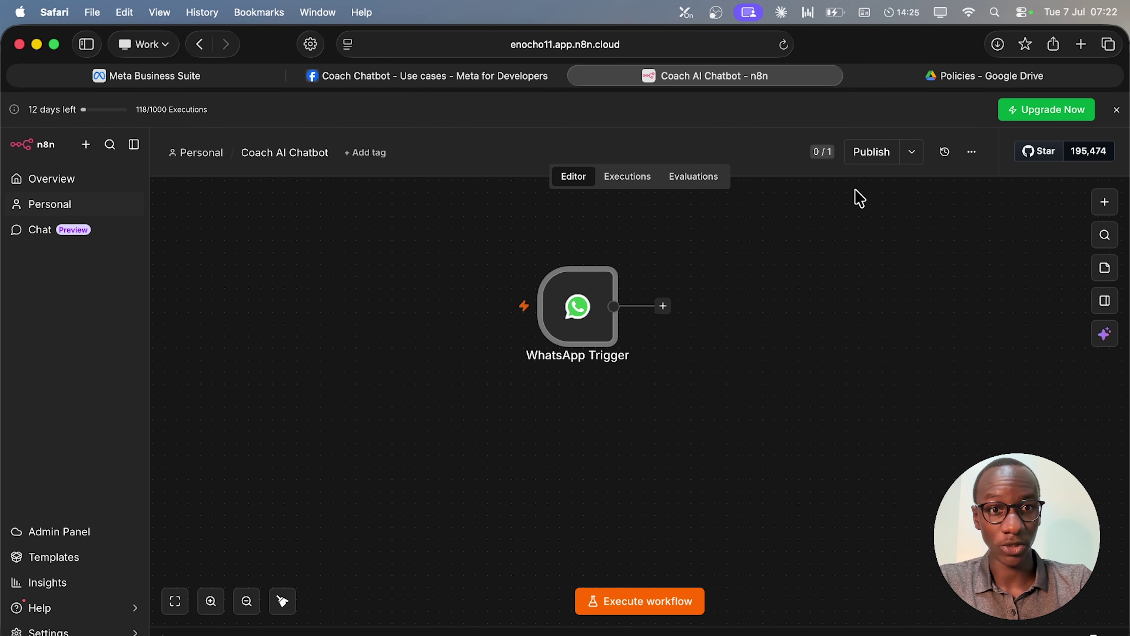
click(863, 155)
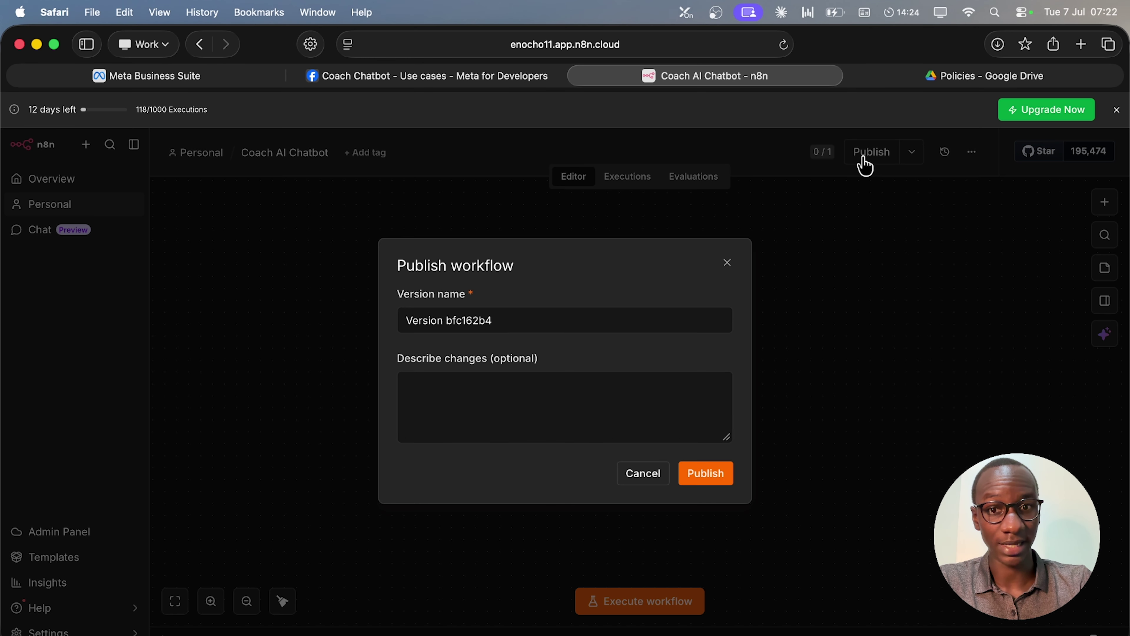
click(728, 477)
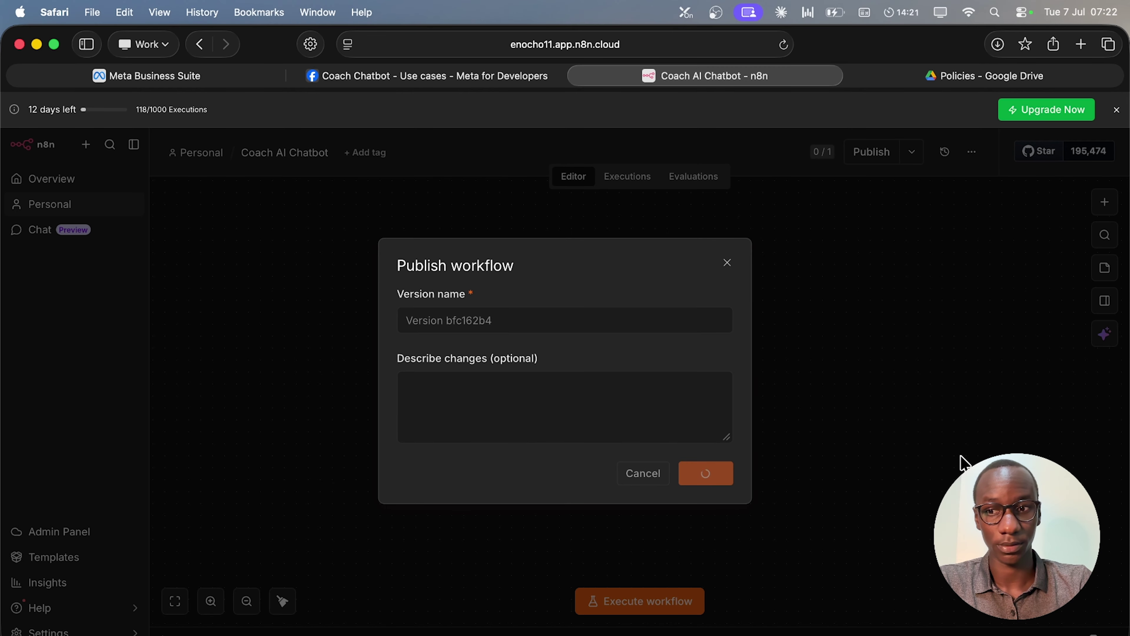
click(680, 434)
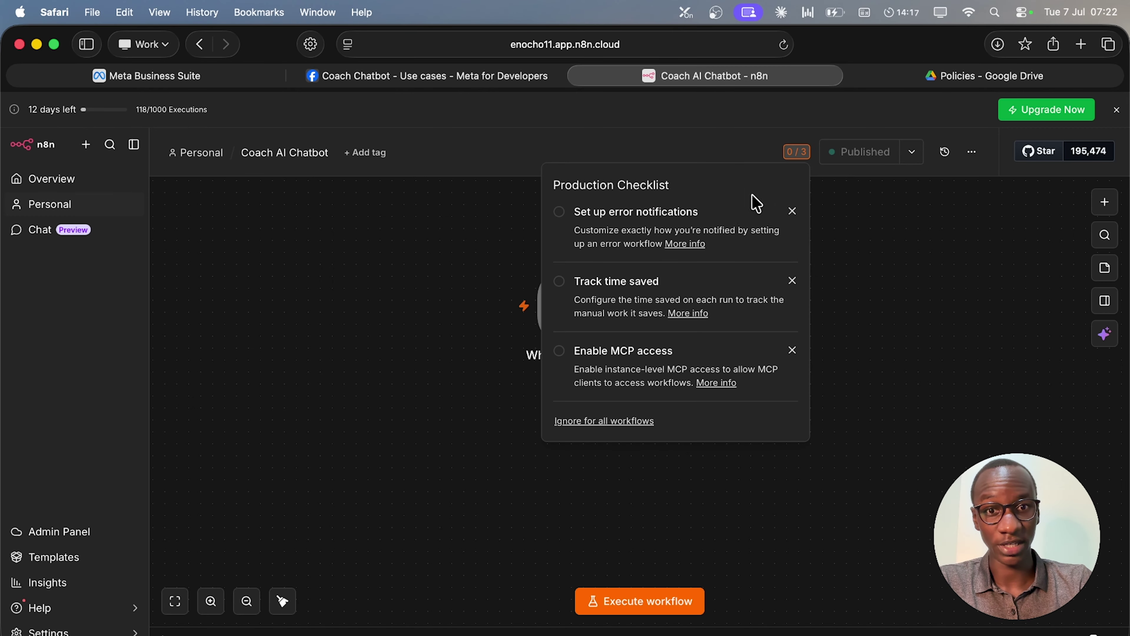
click(793, 212)
click(793, 213)
click(792, 212)
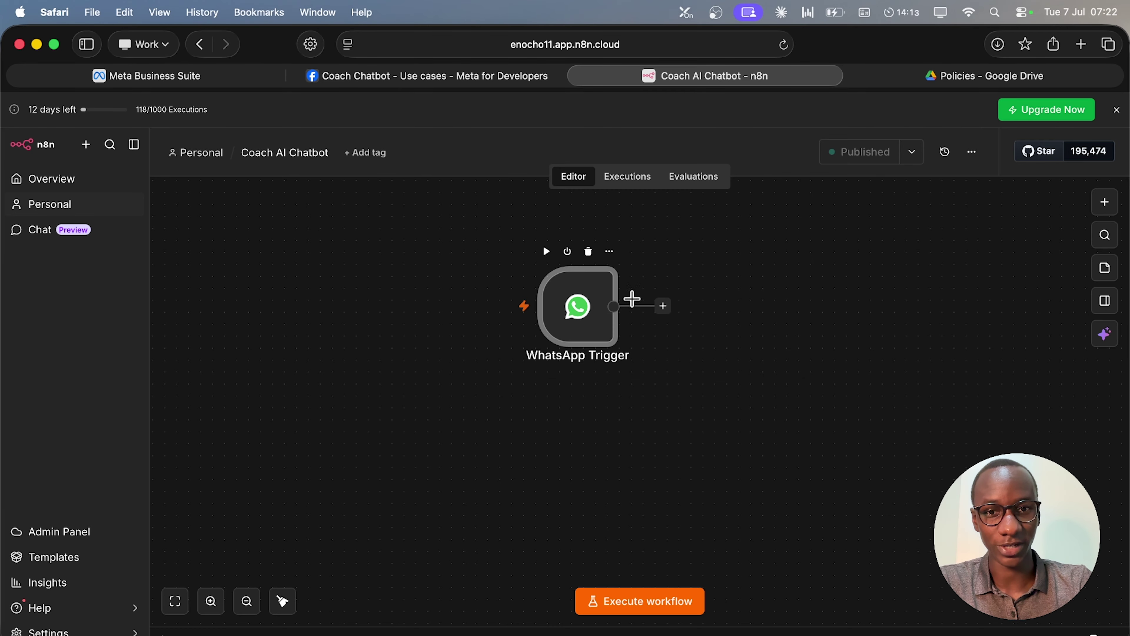
Retry Verify and save for the webhook, then expand Configure Webhooks in Step 2 to confirm completion.
click(443, 82)
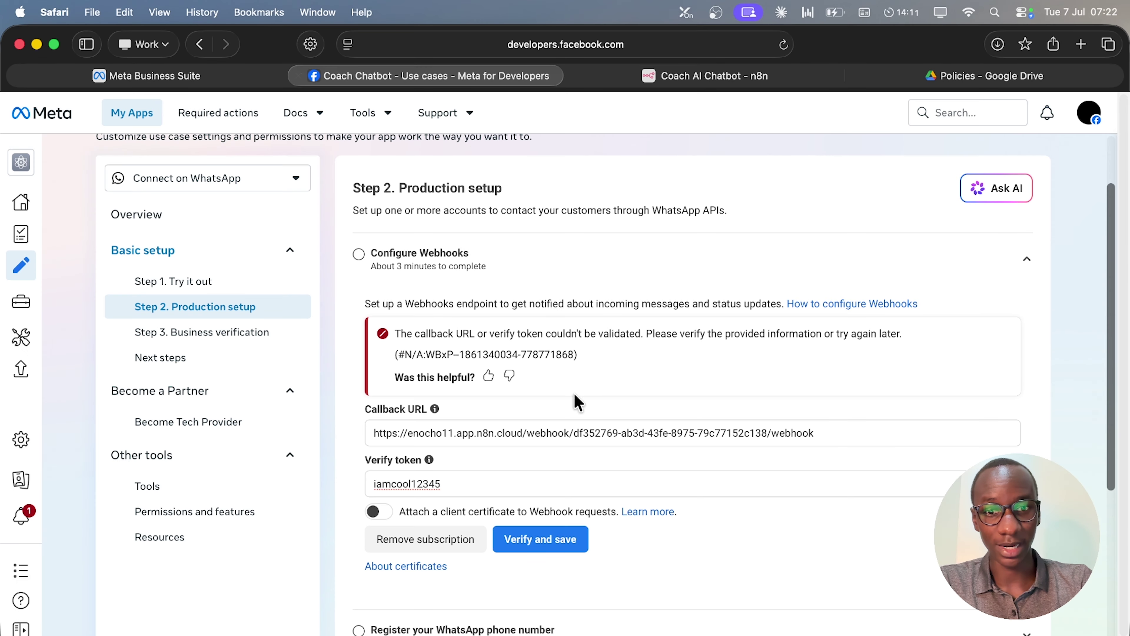
click(513, 537)
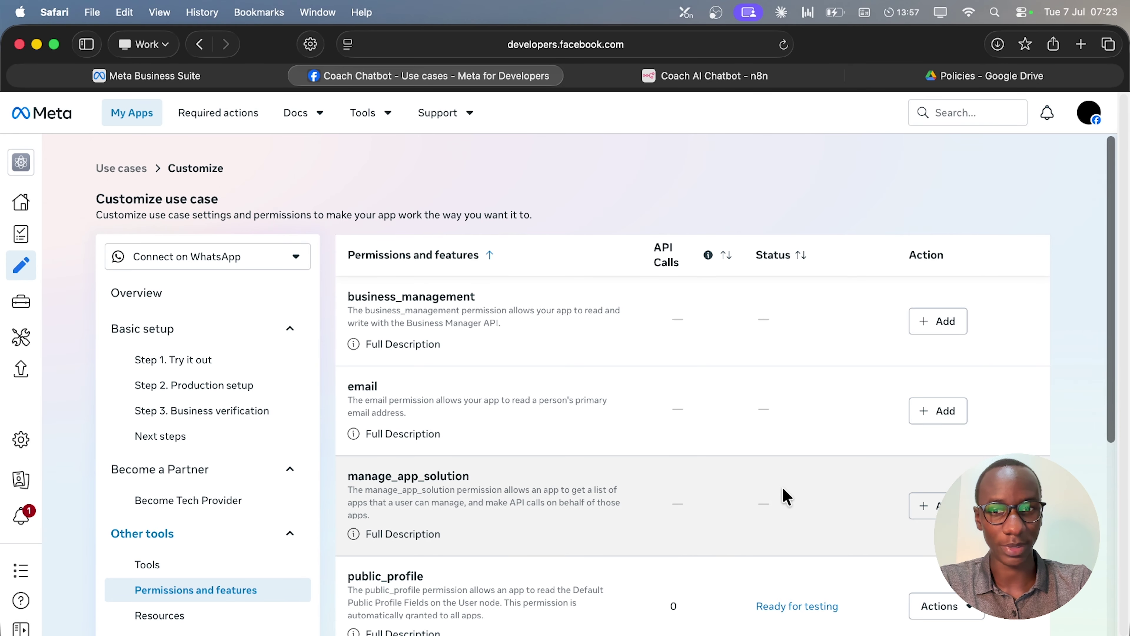
scroll(785, 495, down, 8)
scroll(784, 495, up, 8)
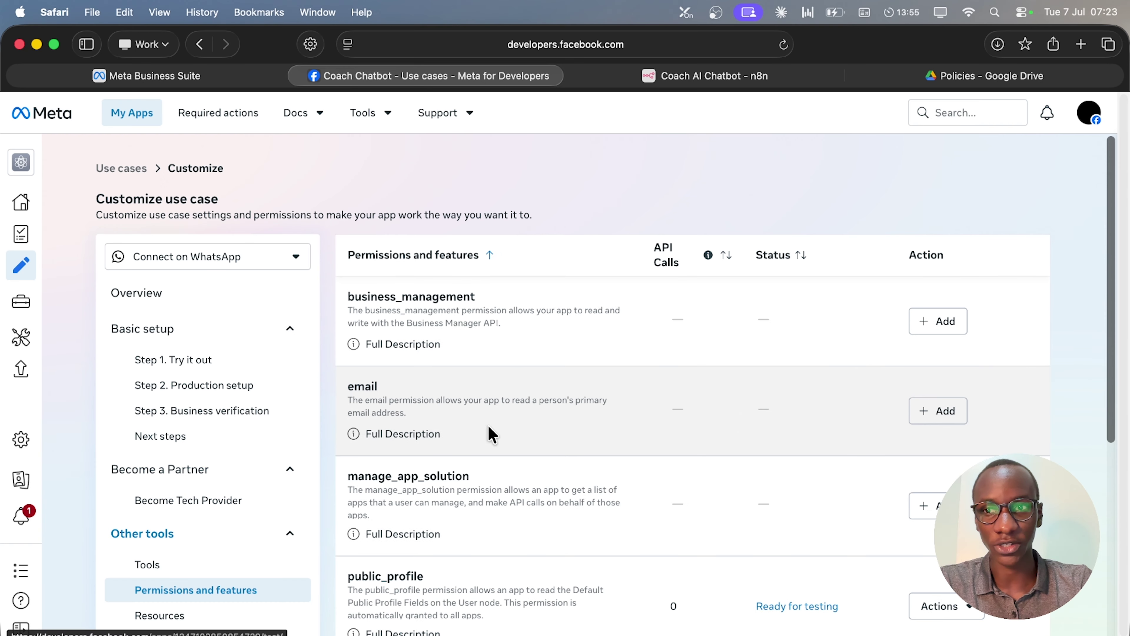
click(166, 387)
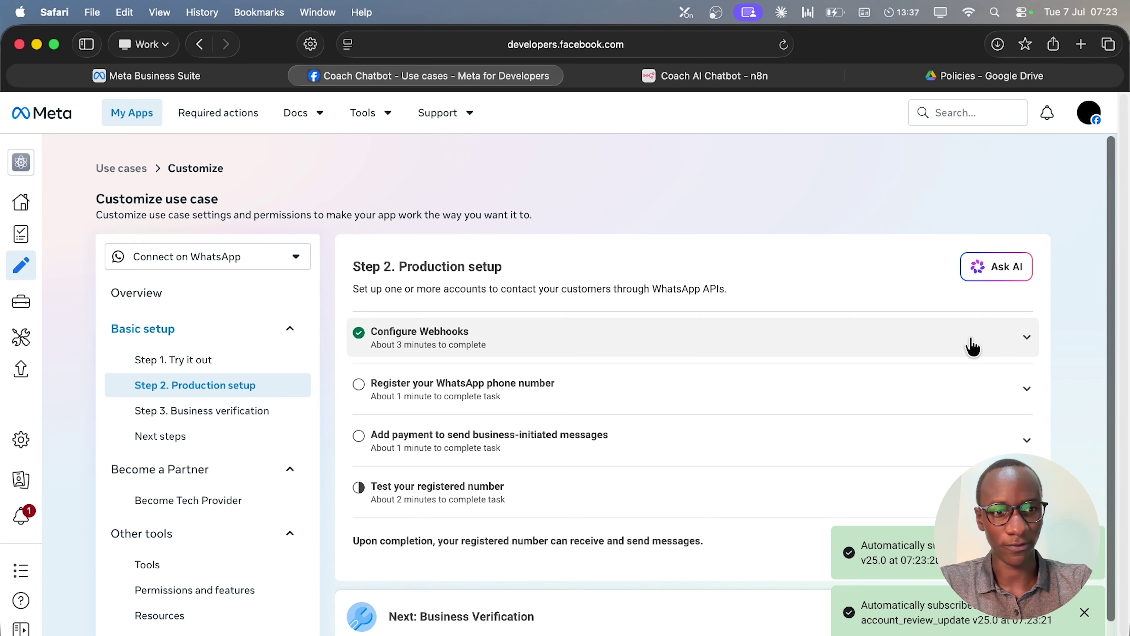
click(973, 346)
Unsubscribe the message_template_quality_update, message_template_status_update, security, phone_number_quality_update and phone_number_name_update webhook fields.
scroll(550, 384, down, 8)
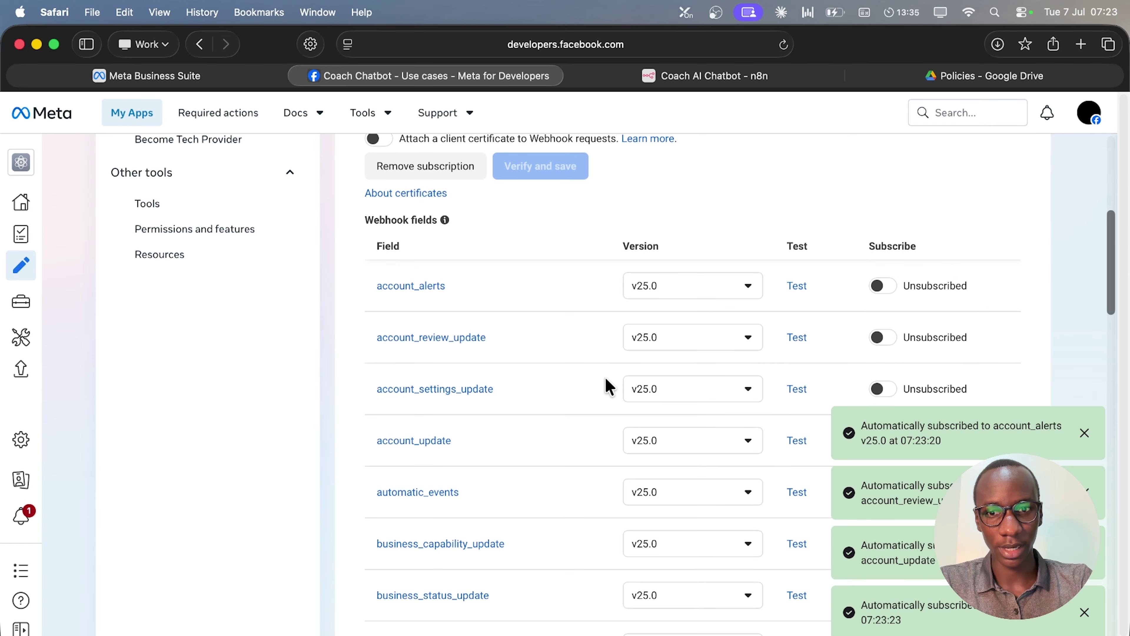
scroll(609, 386, down, 3)
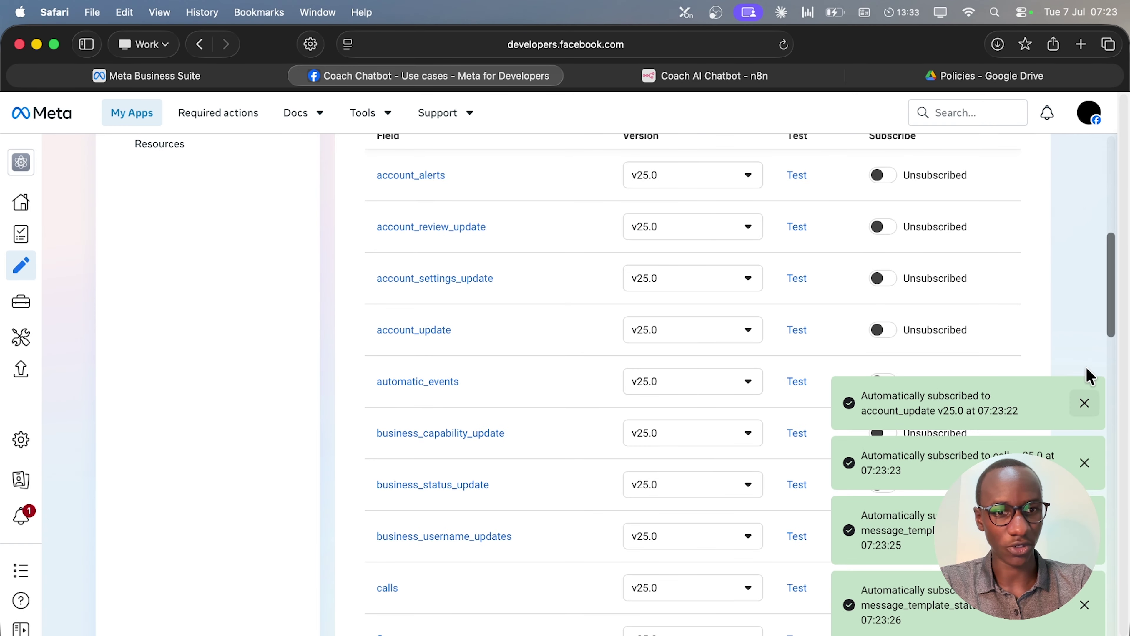
click(1086, 399)
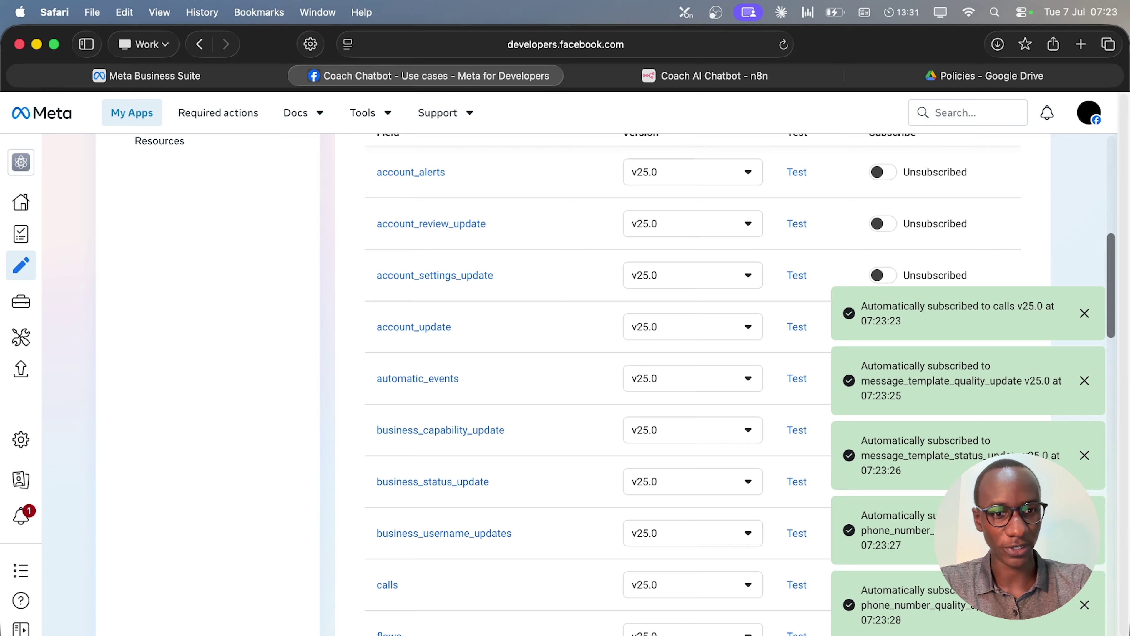
scroll(534, 281, down, 4)
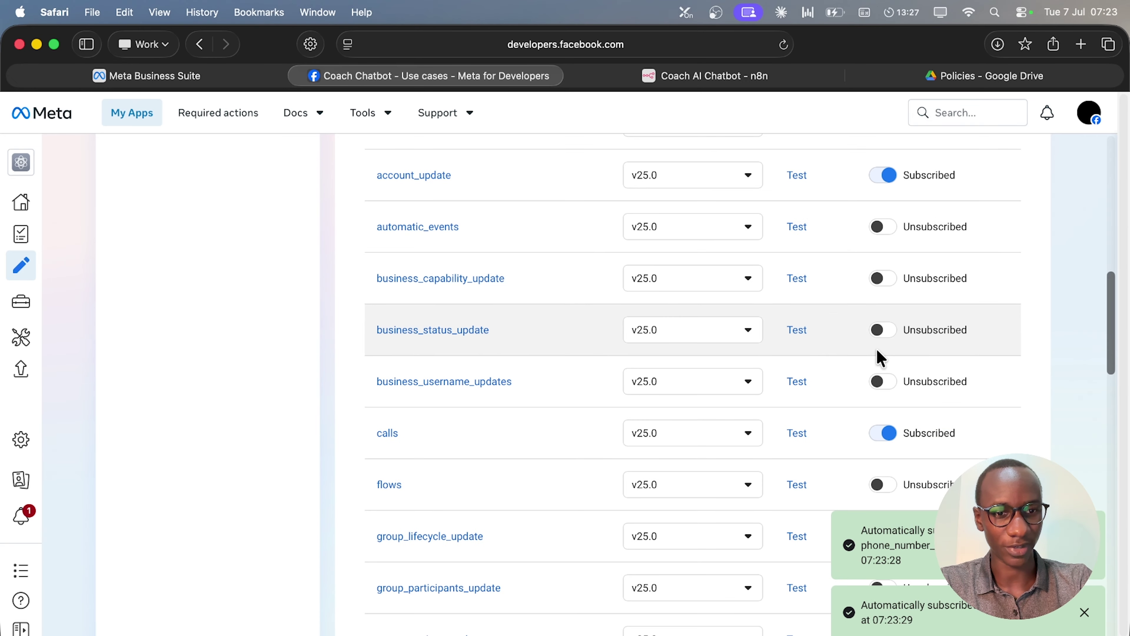
scroll(689, 392, down, 7)
scroll(672, 345, down, 4)
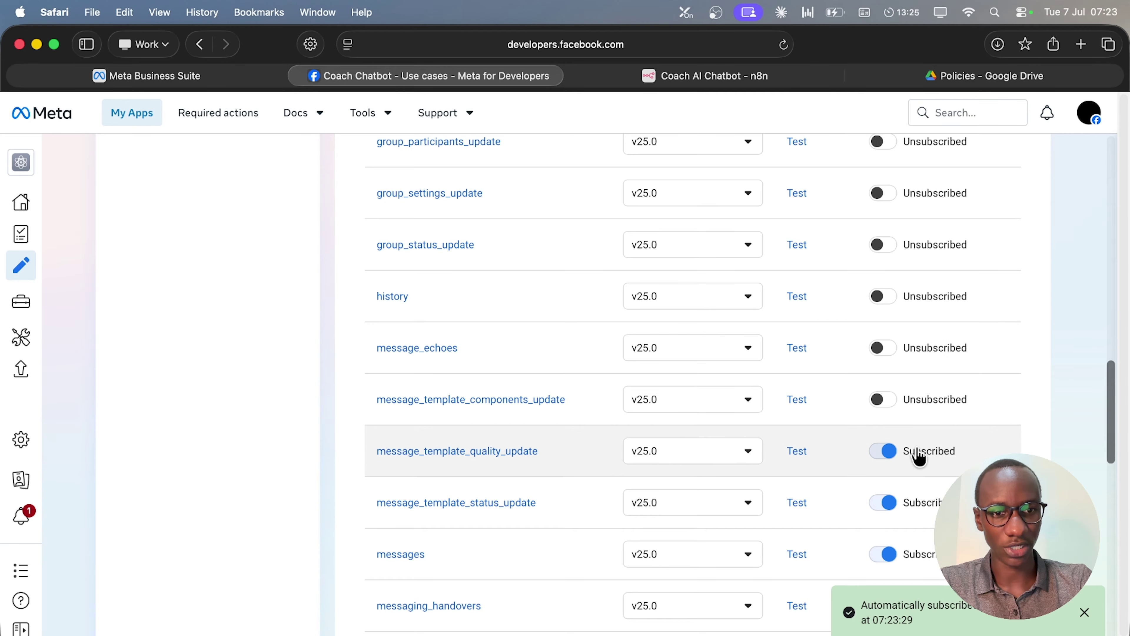
scroll(734, 445, down, 3)
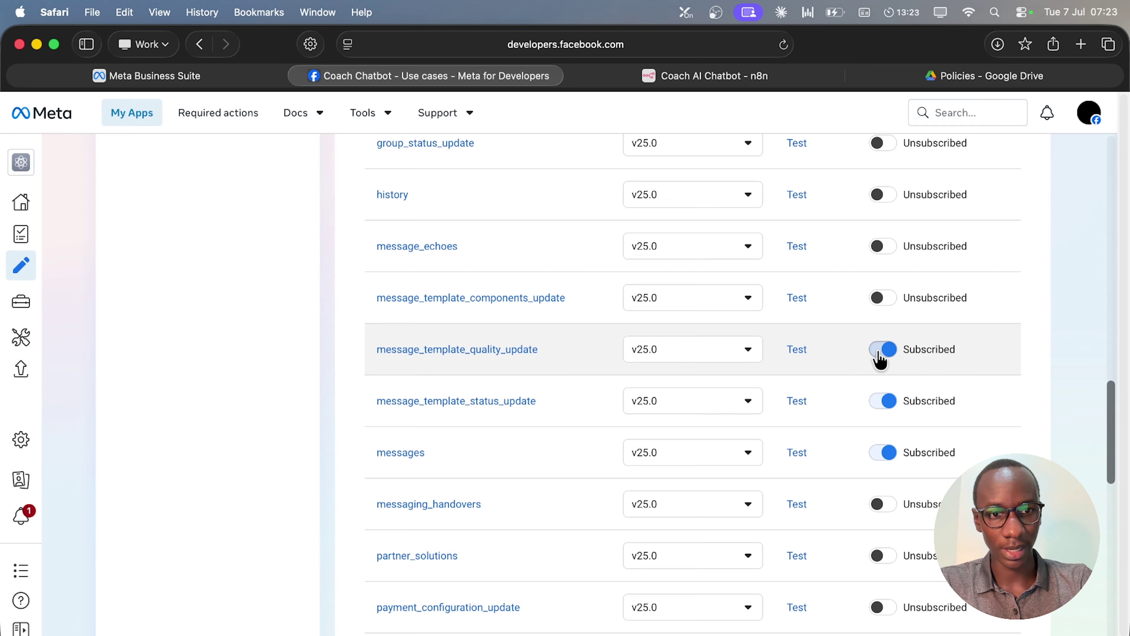
click(880, 352)
click(882, 405)
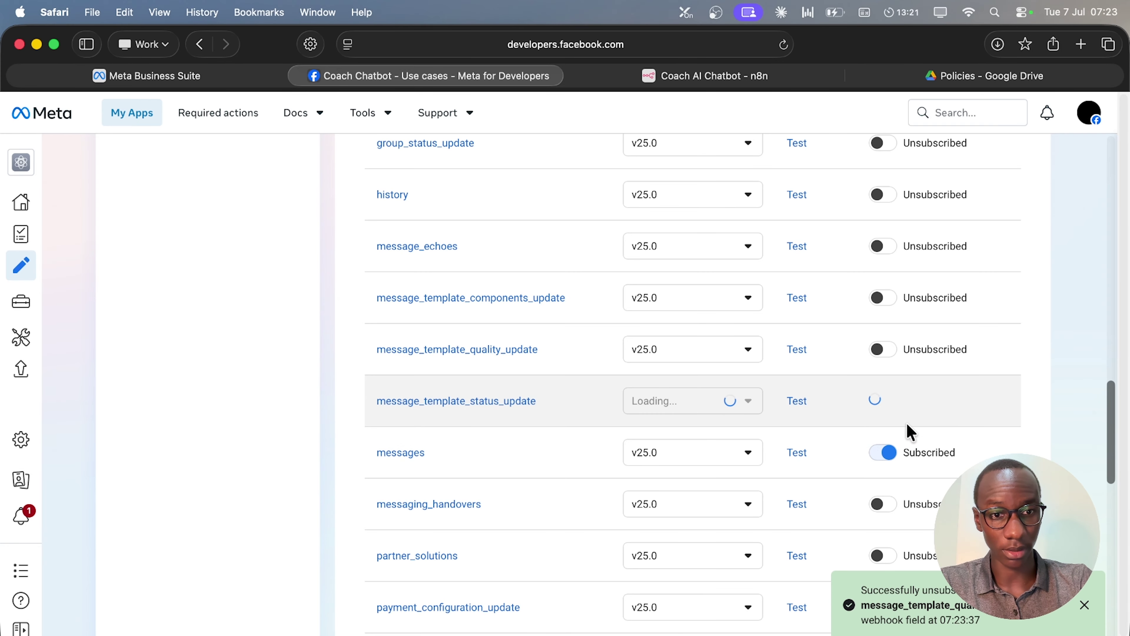
scroll(886, 423, down, 10)
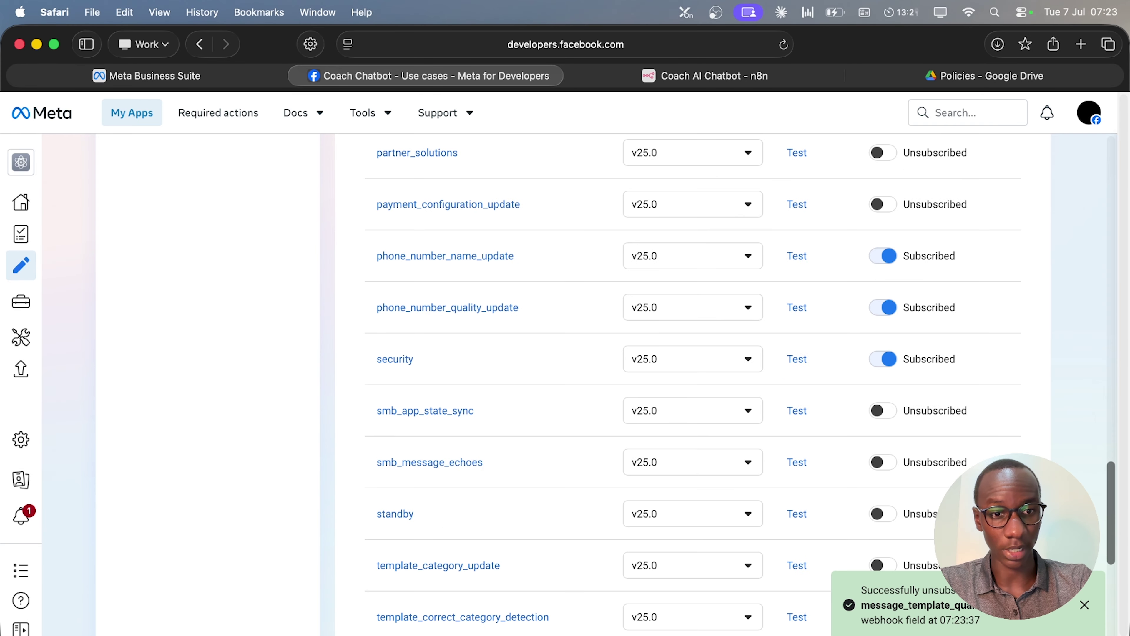
click(879, 358)
click(882, 314)
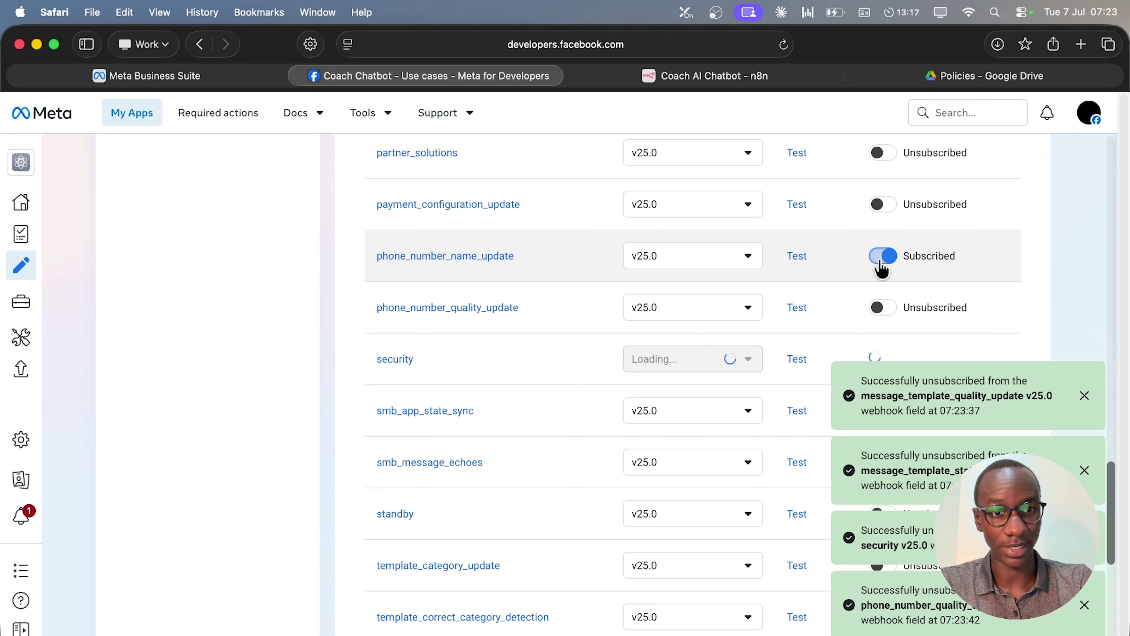
click(882, 256)
Unsubscribe the calls, account_update, account_review_update and account_alerts webhook fields, keeping messages subscribed.
scroll(783, 337, down, 10)
scroll(852, 317, up, 13)
scroll(852, 317, up, 1)
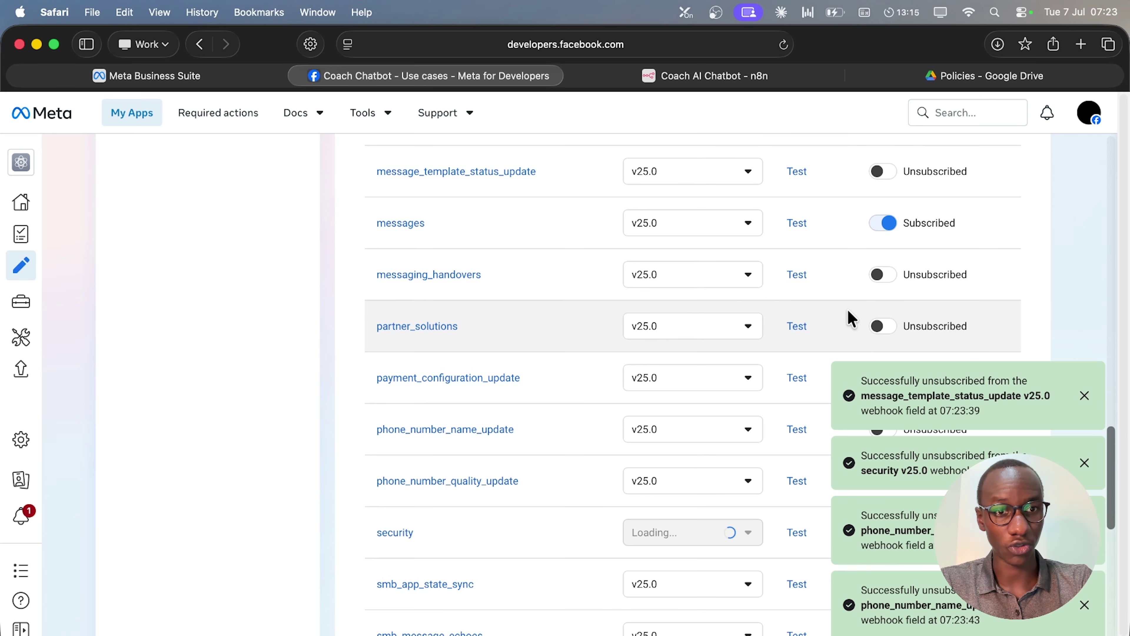
scroll(799, 272, up, 1)
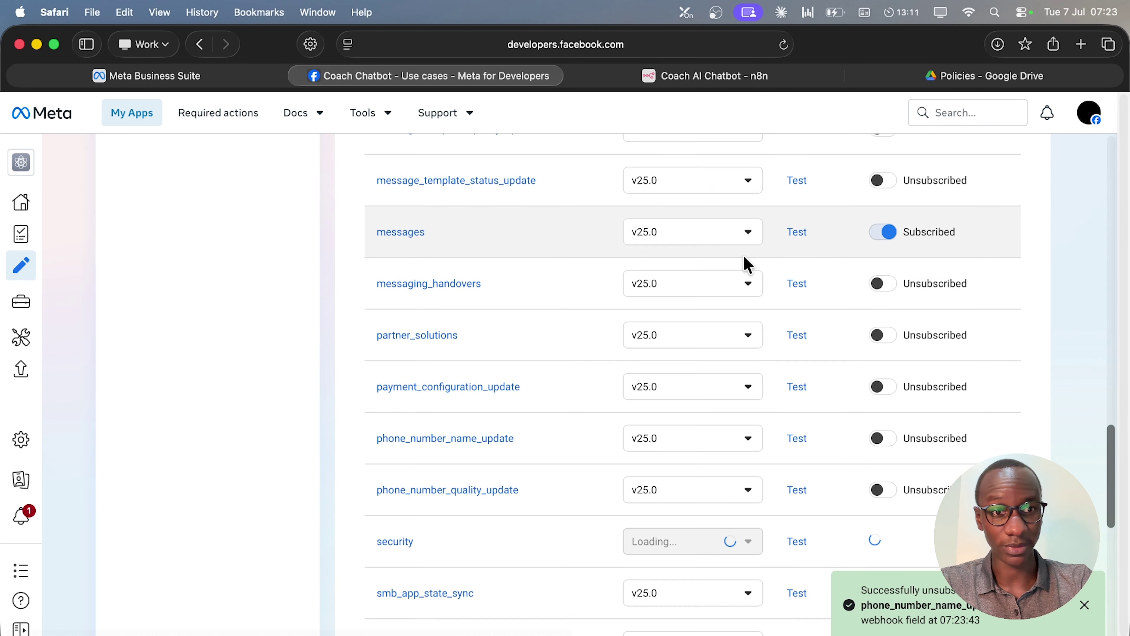
scroll(748, 263, up, 10)
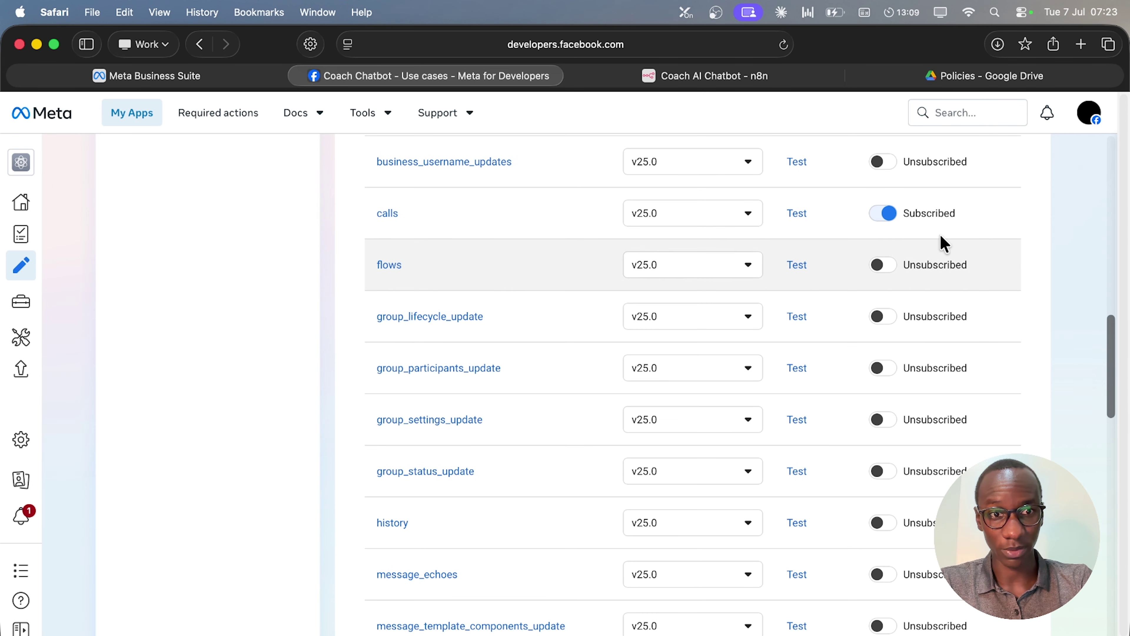
click(880, 216)
scroll(949, 289, up, 4)
scroll(947, 287, up, 2)
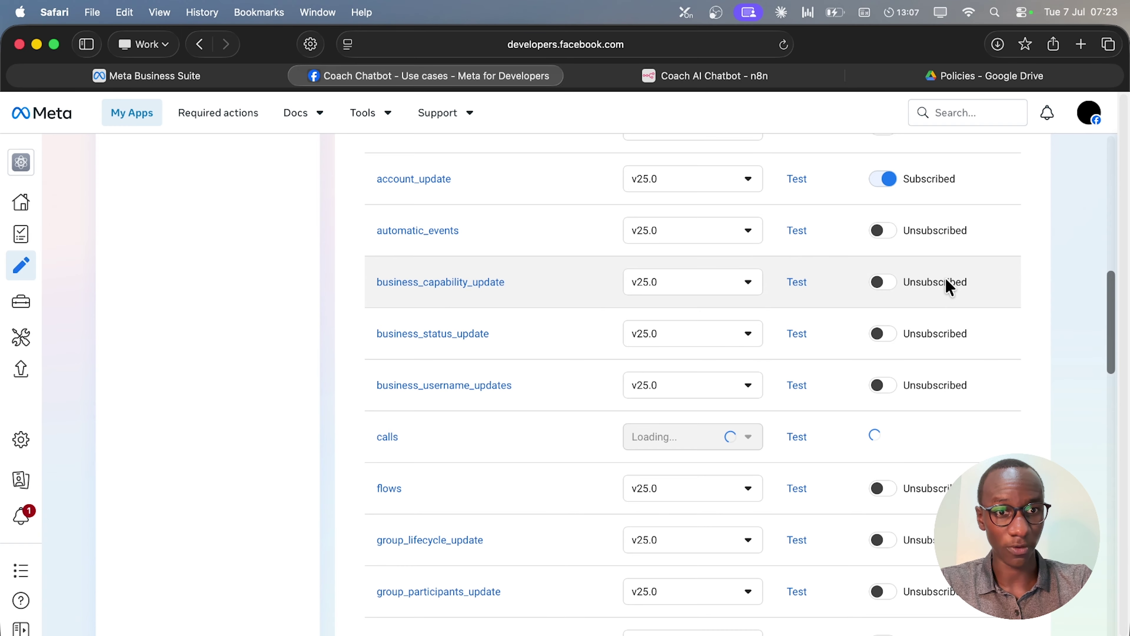
click(877, 263)
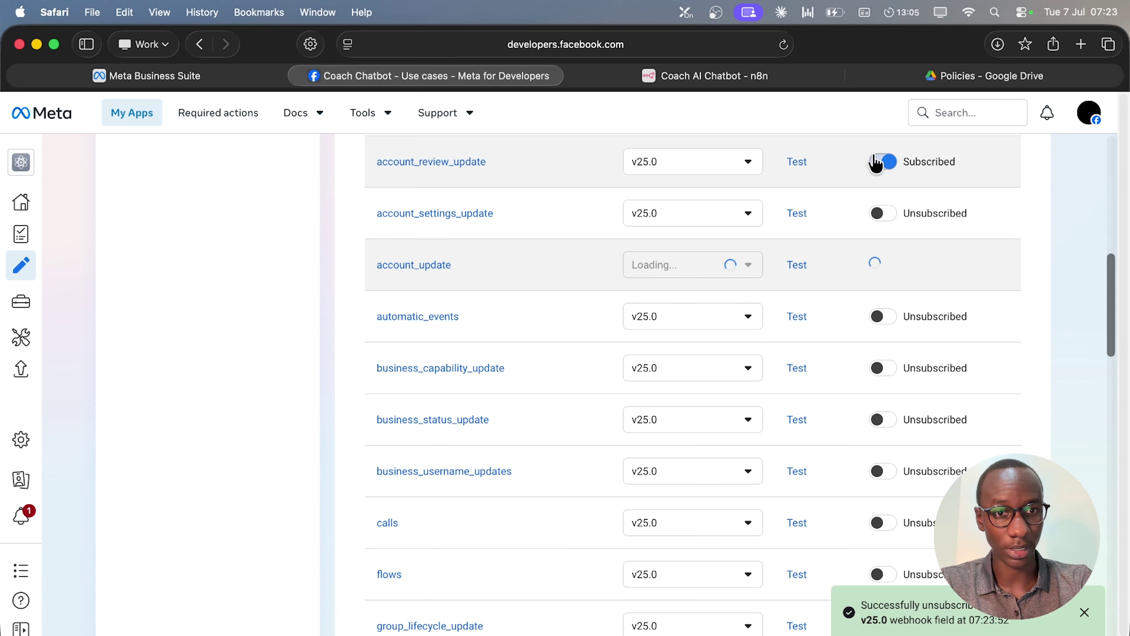
click(878, 161)
scroll(872, 189, up, 2)
click(883, 183)
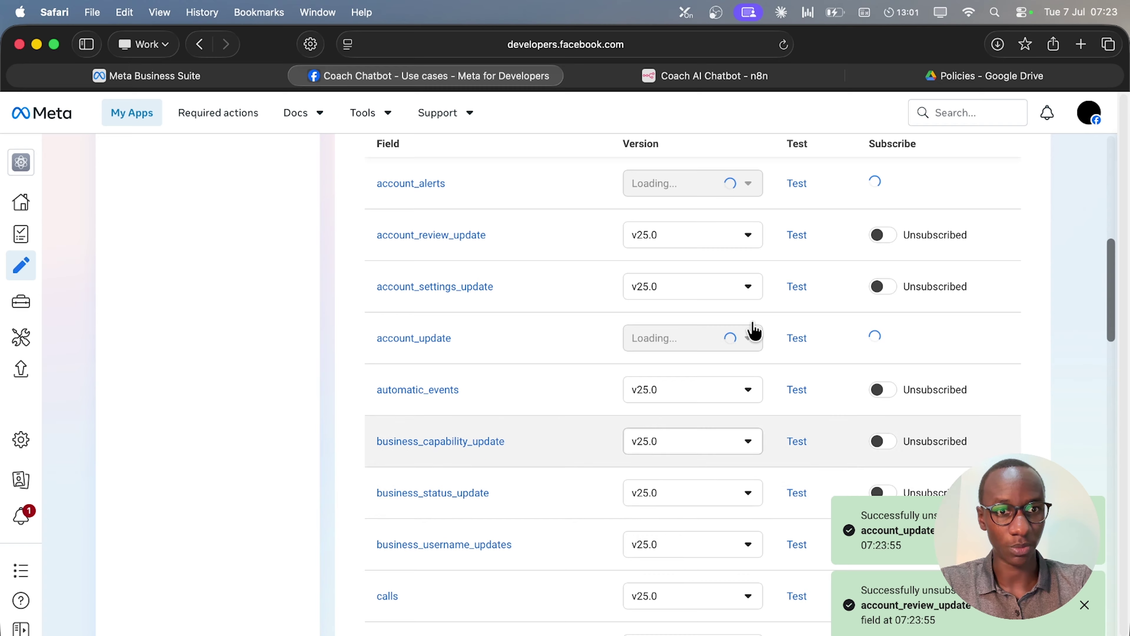
scroll(949, 321, up, 3)
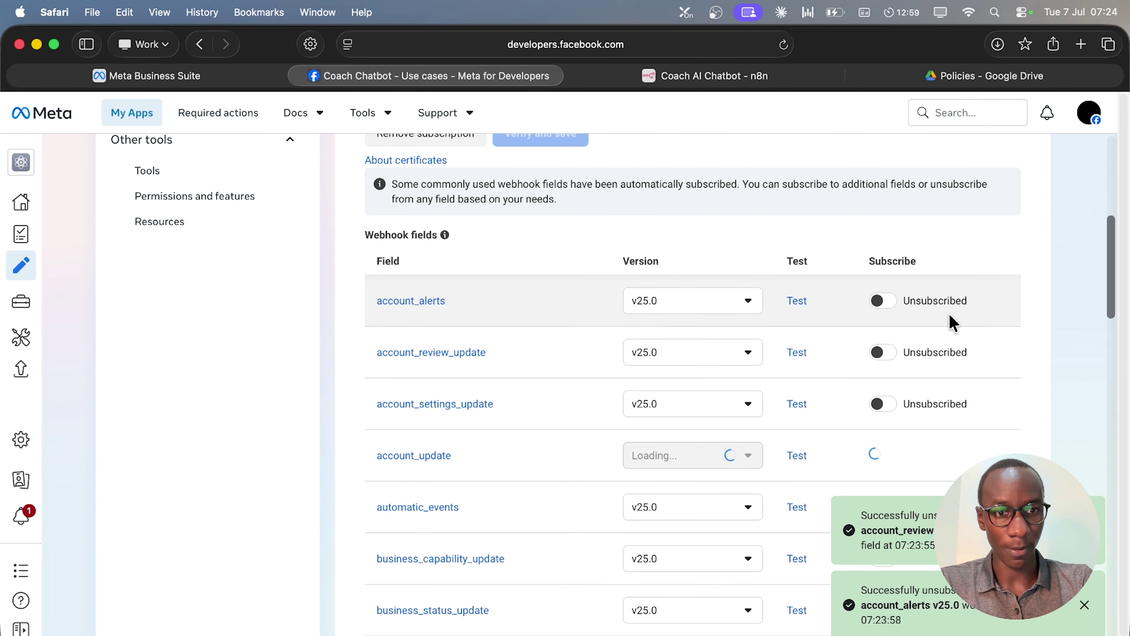
scroll(950, 320, down, 15)
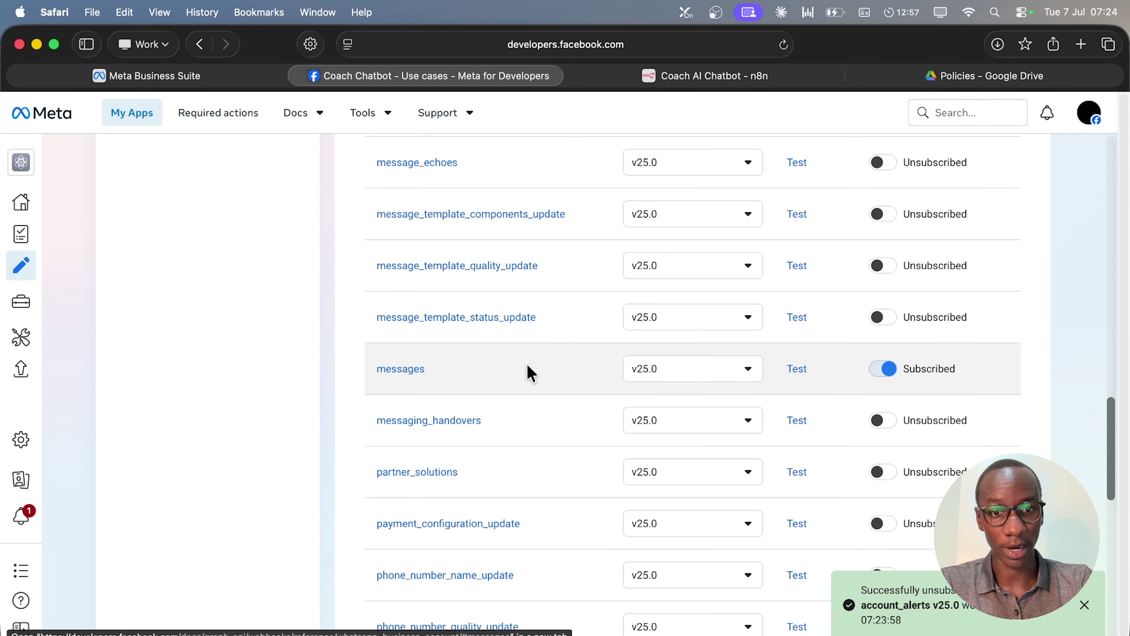
scroll(640, 385, down, 15)
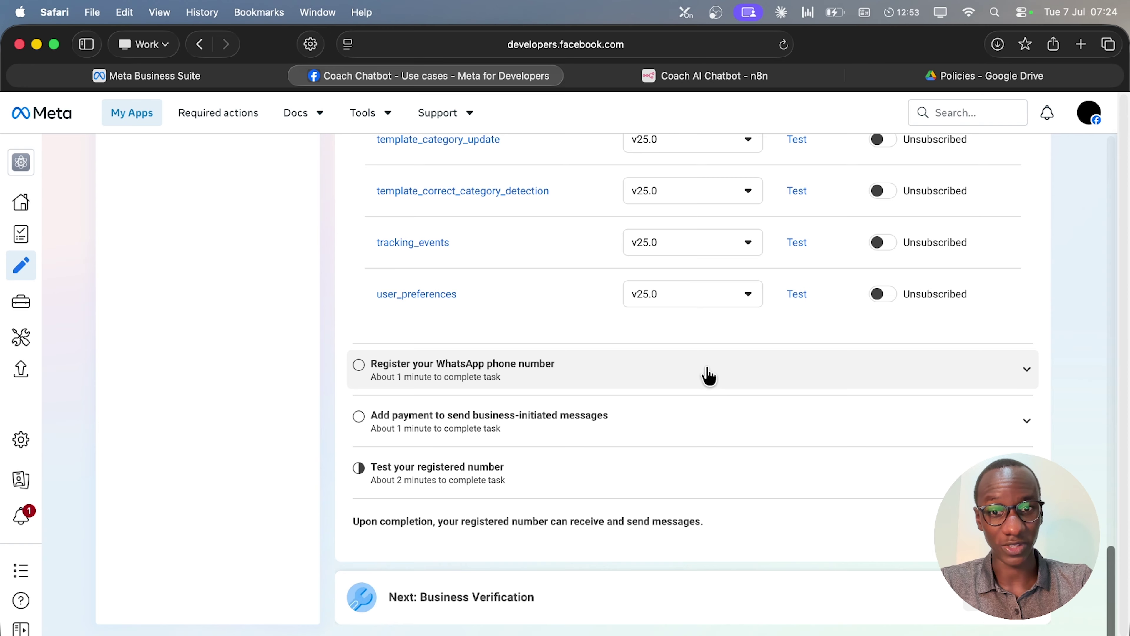
Start adding a new WhatsApp phone number with display name 'AI Business Coach'.
click(709, 376)
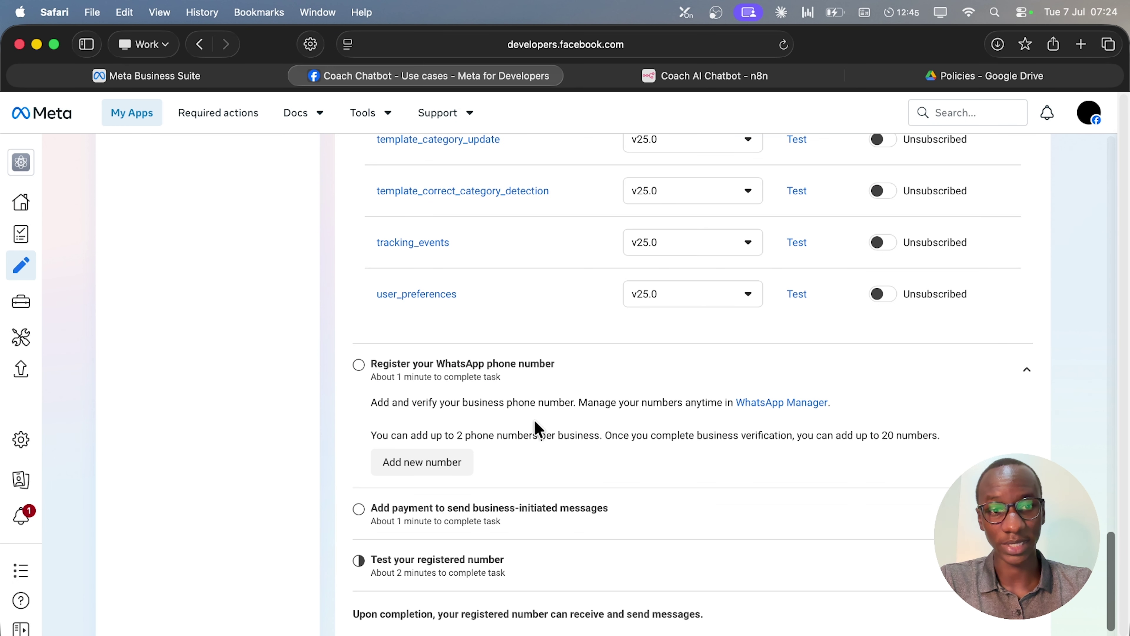
click(420, 463)
click(592, 298)
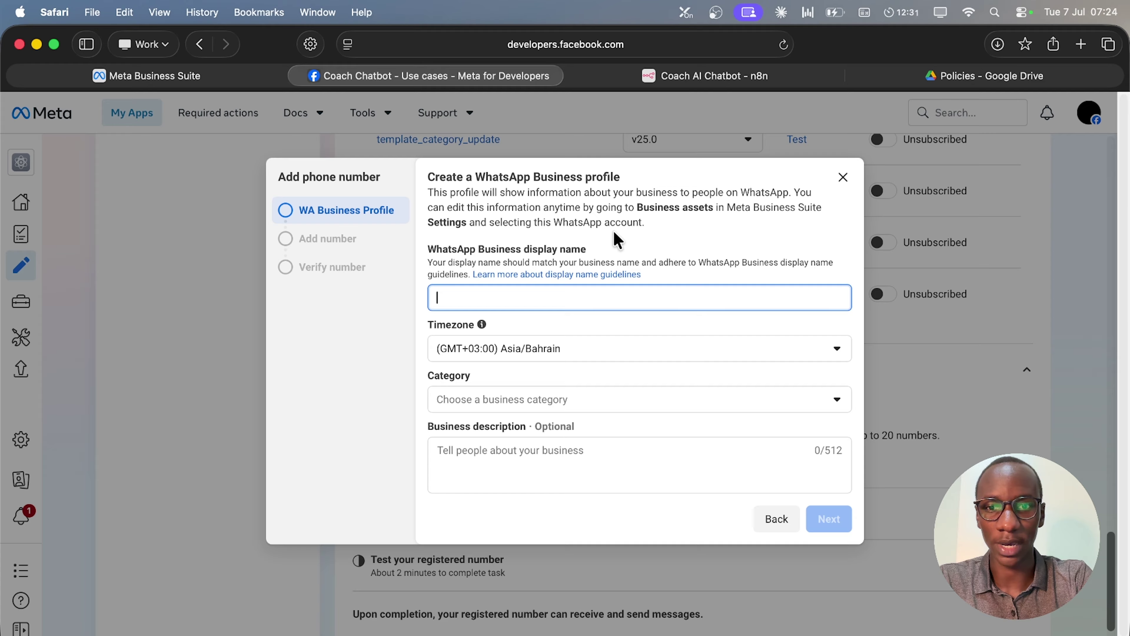
text(Ai )
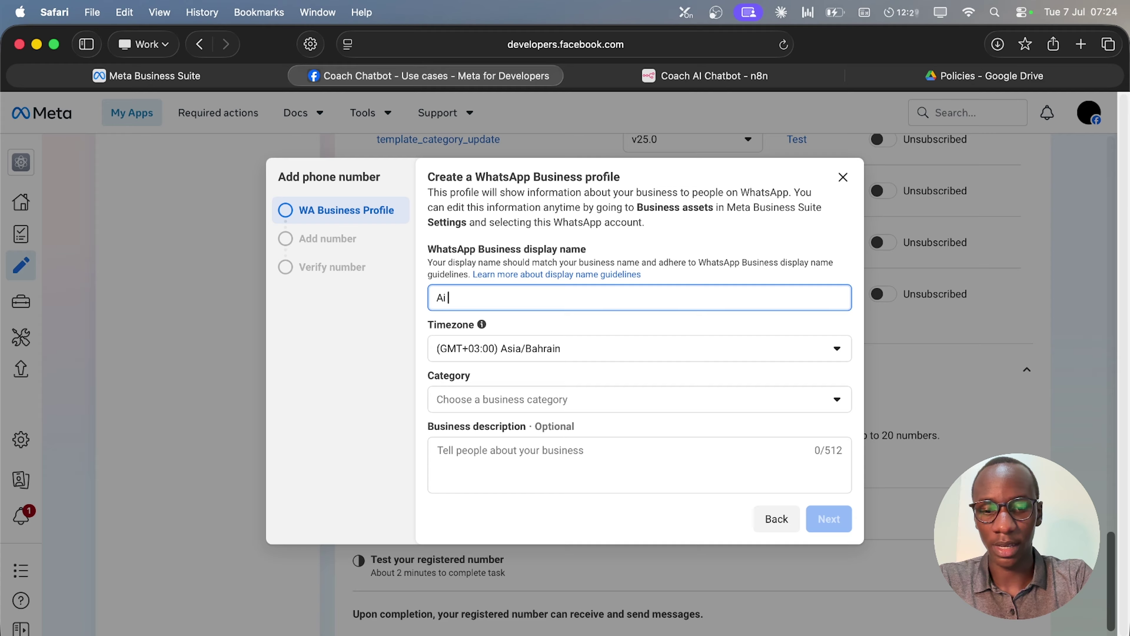
text(Busine)
key(super+a)
text(AI )
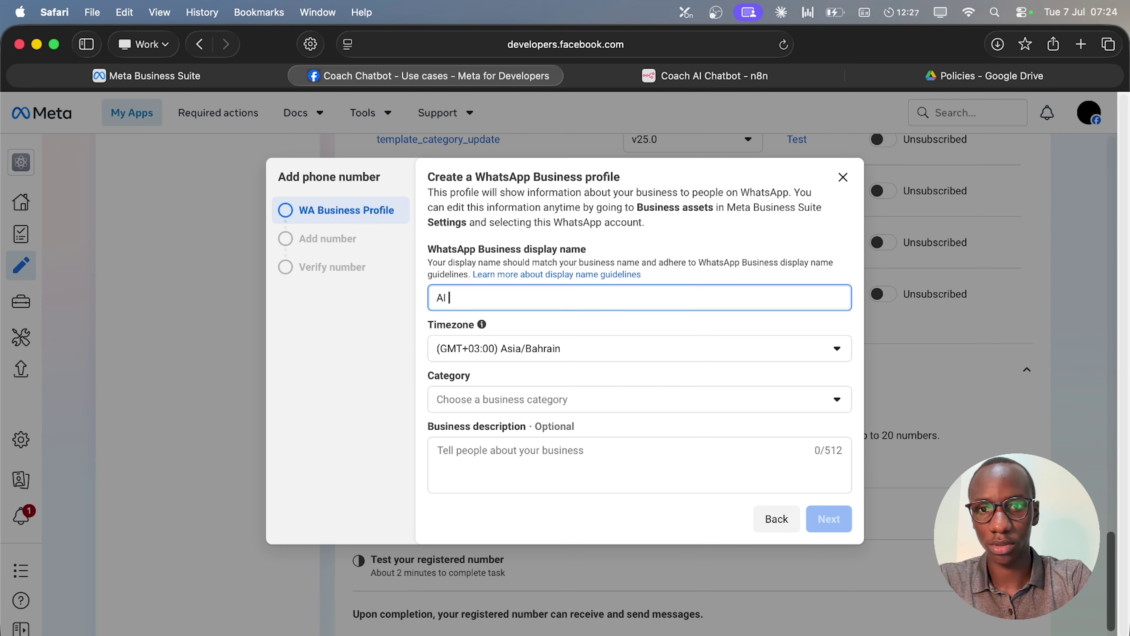
text(Business Coach)
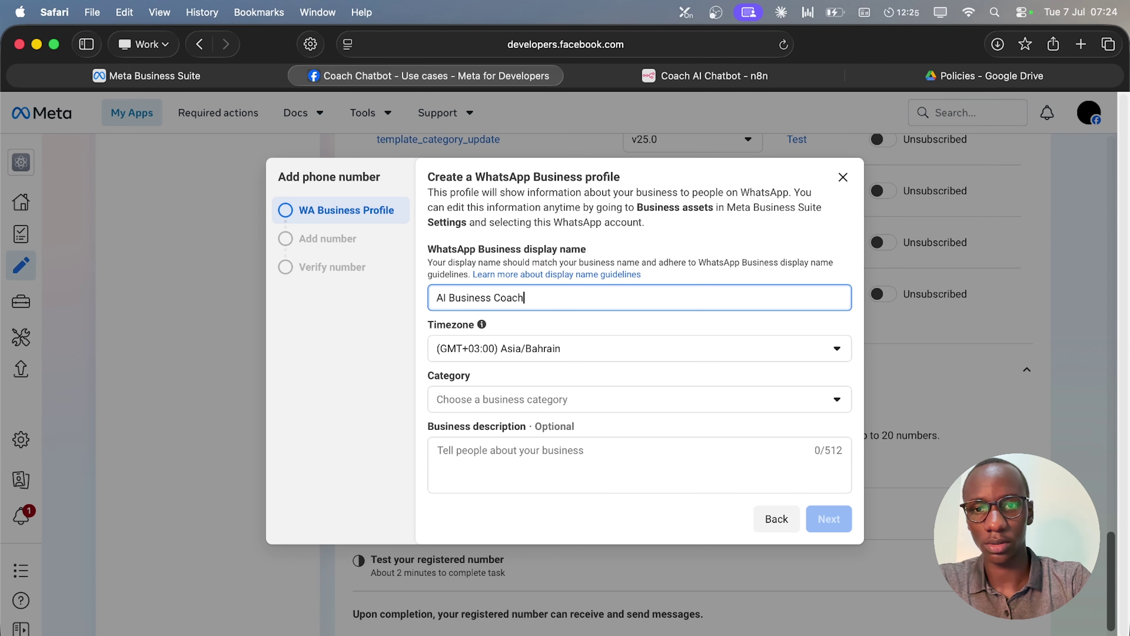
Set timezone Africa/Nairobi, category Other, enter a business description, and submit the profile.
click(579, 357)
text(nair)
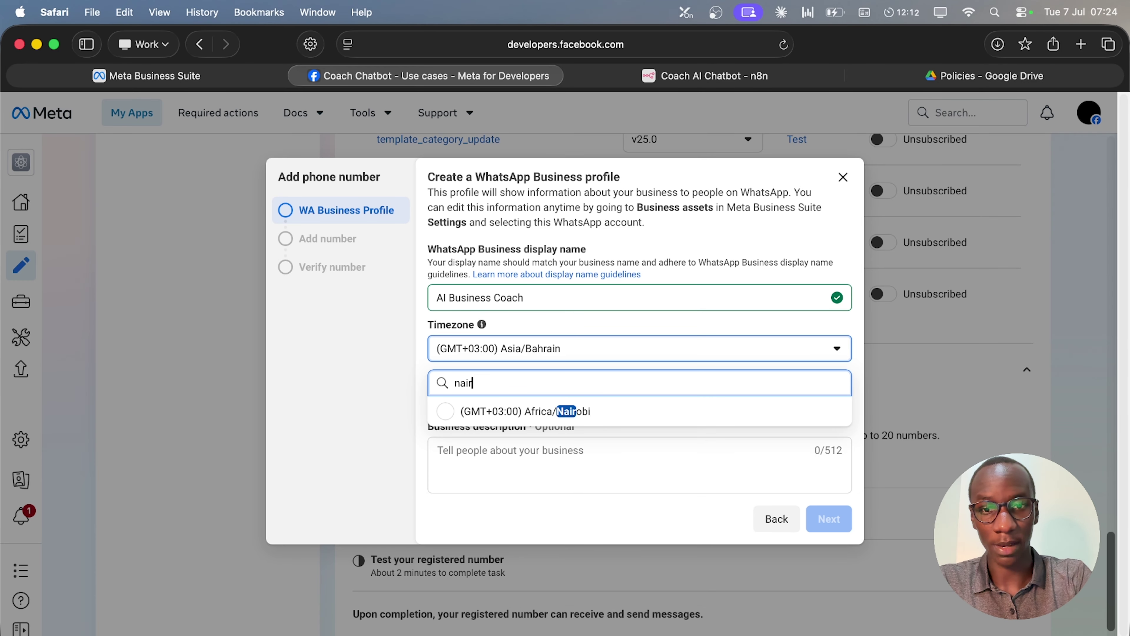
click(611, 415)
click(572, 403)
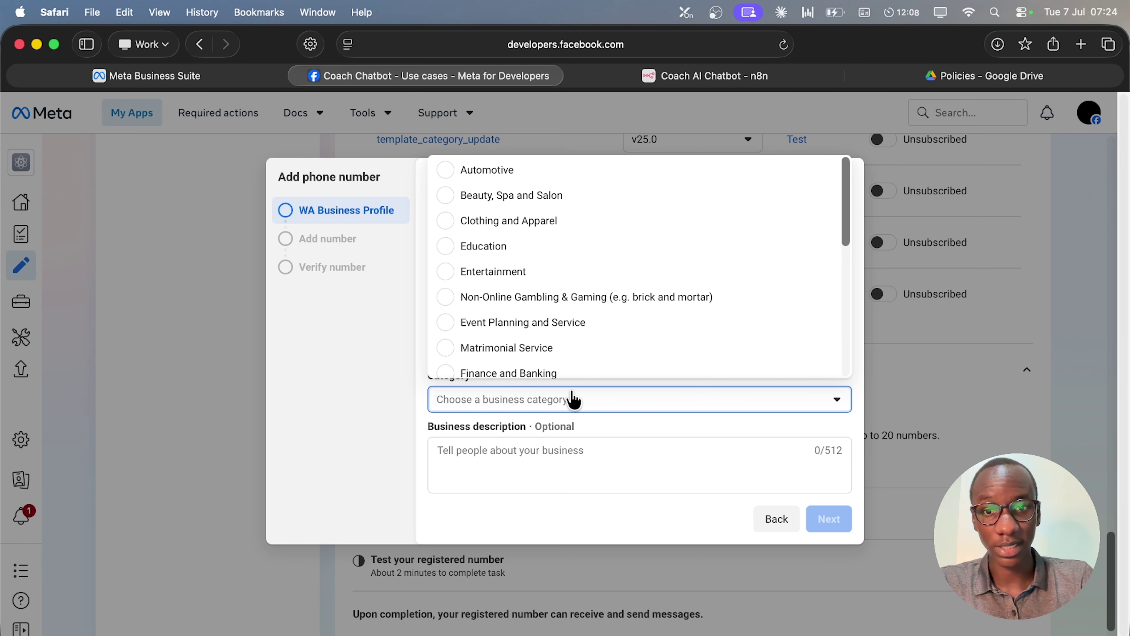
scroll(592, 320, down, 5)
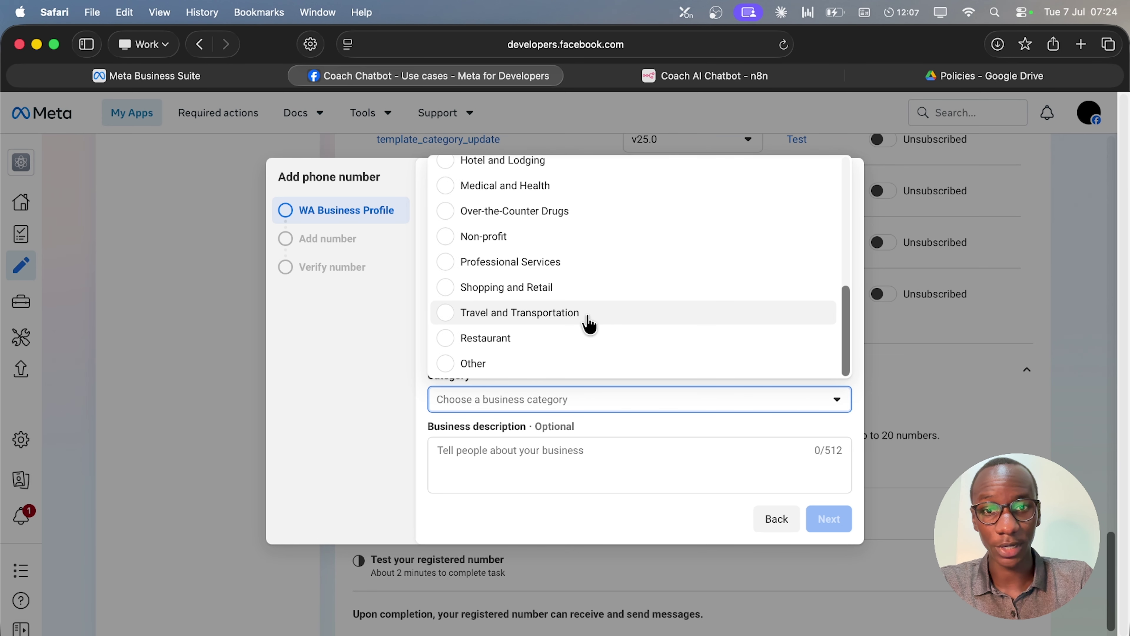
click(493, 369)
click(498, 443)
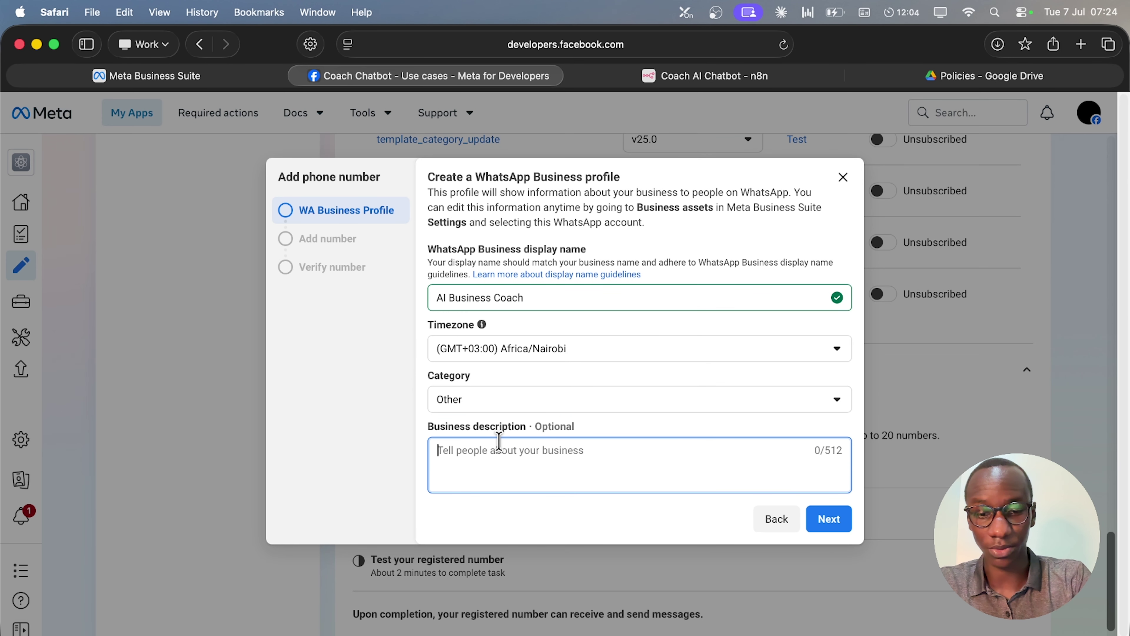
text(Coaching)
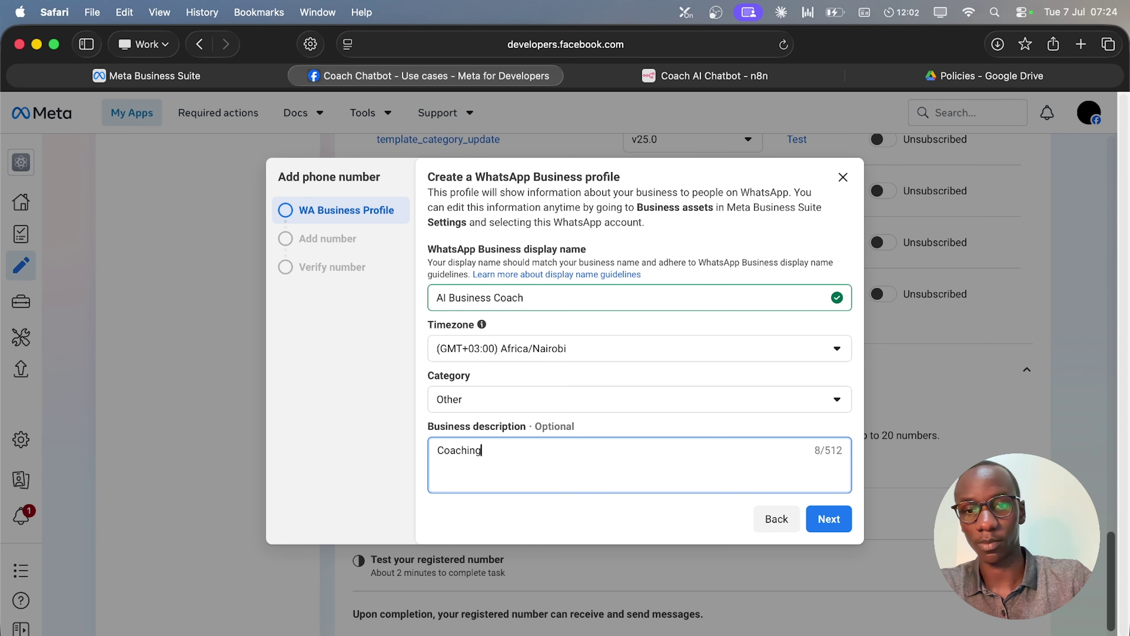
click(832, 526)
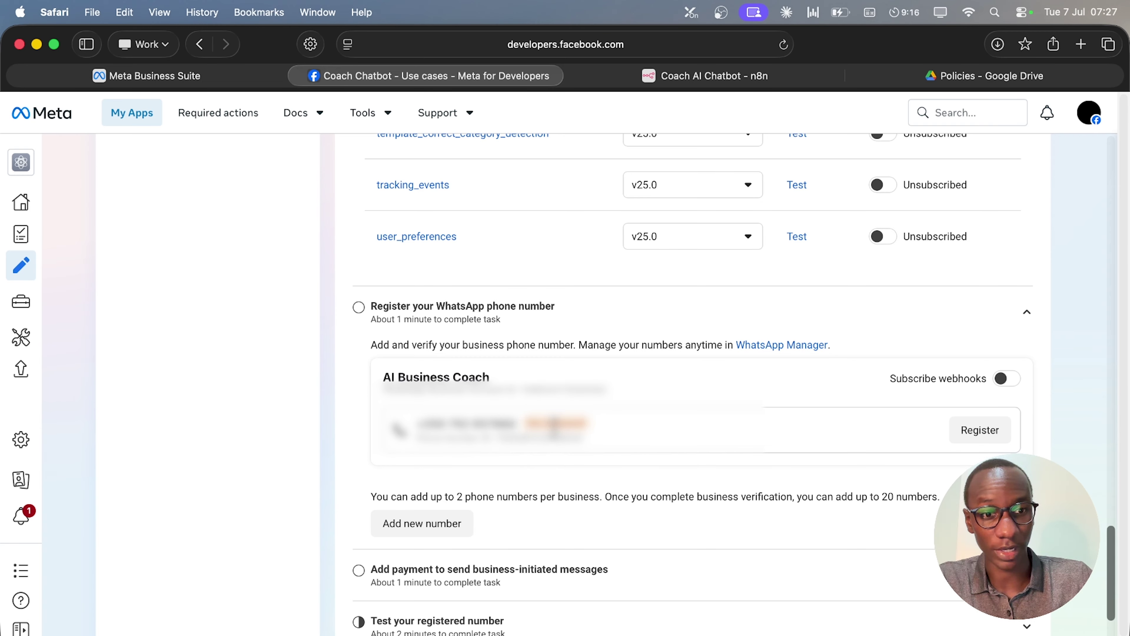
Register the new number with a 6-digit PIN and subscribe the business account to webhooks.
click(954, 434)
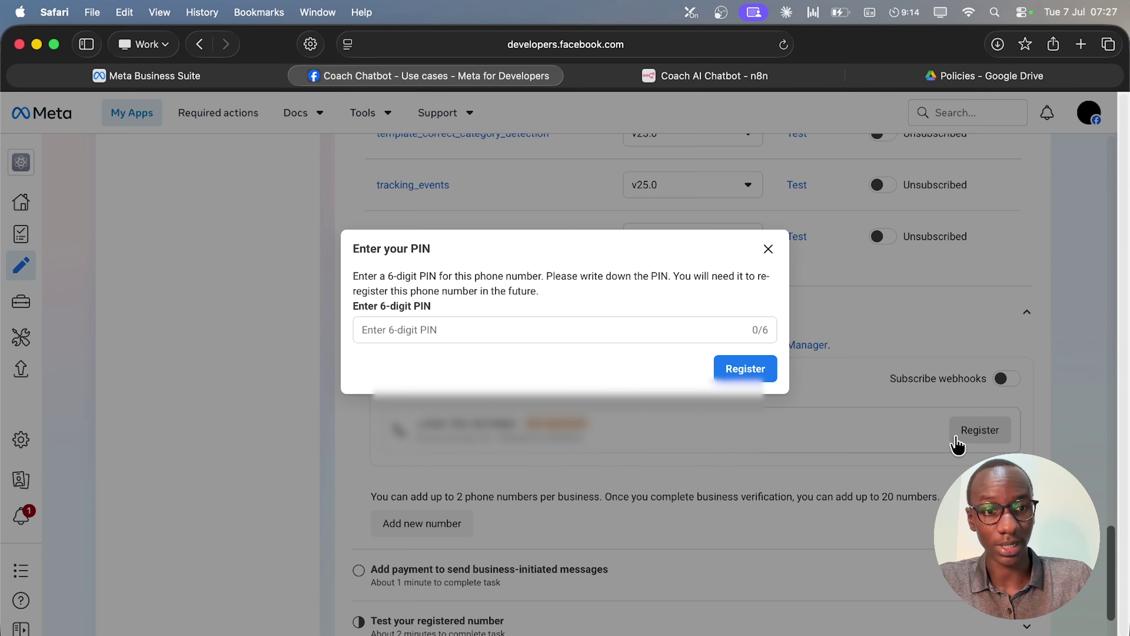
click(649, 329)
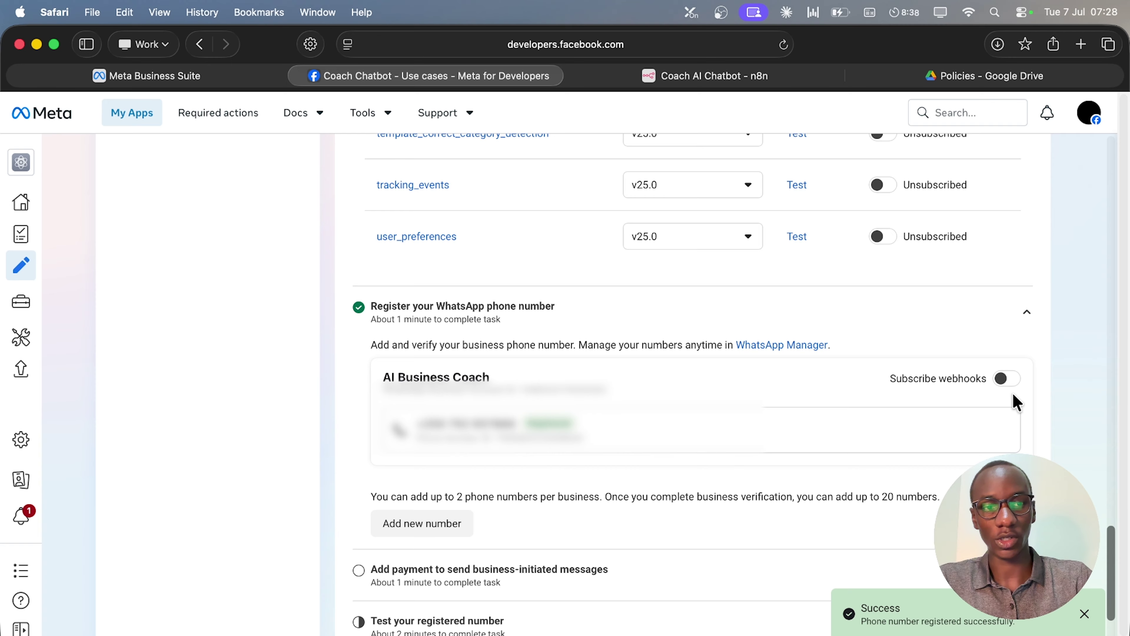
click(1005, 379)
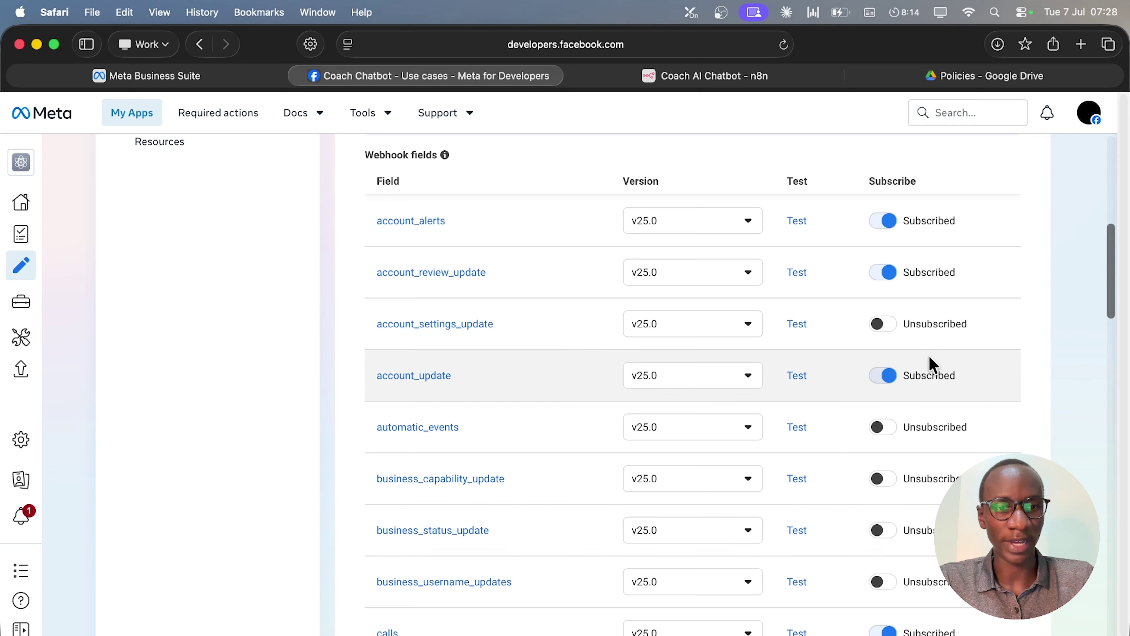
Unsubscribe the account_update, calls, account_review_update and account_alerts webhook fields again.
scroll(618, 290, up, 10)
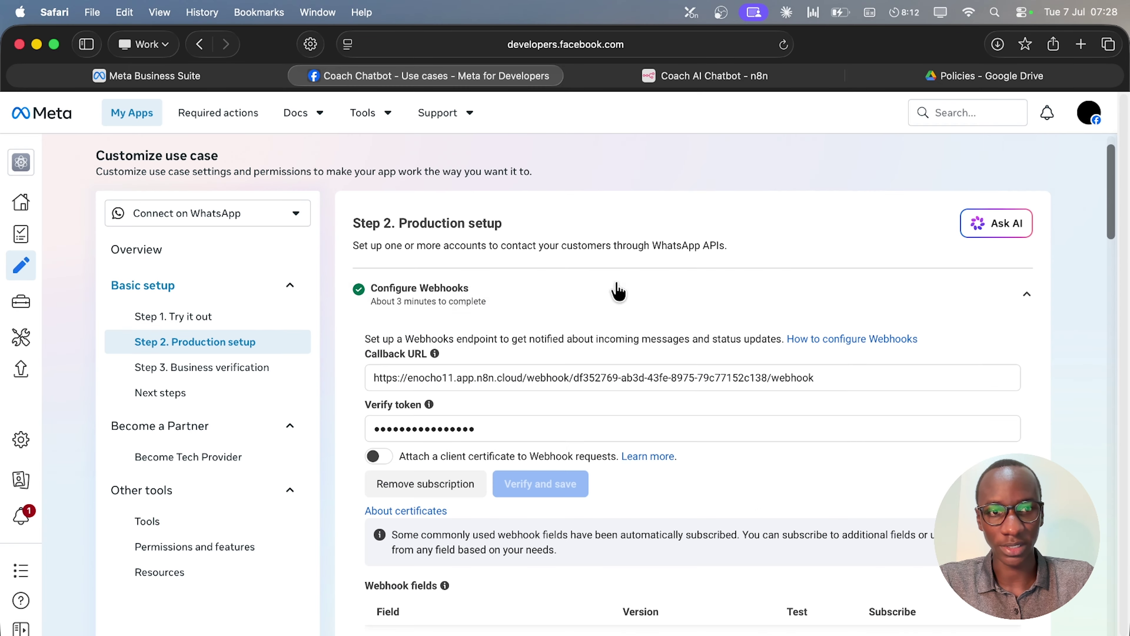
scroll(619, 287, down, 16)
scroll(899, 234, up, 1)
scroll(899, 233, up, 2)
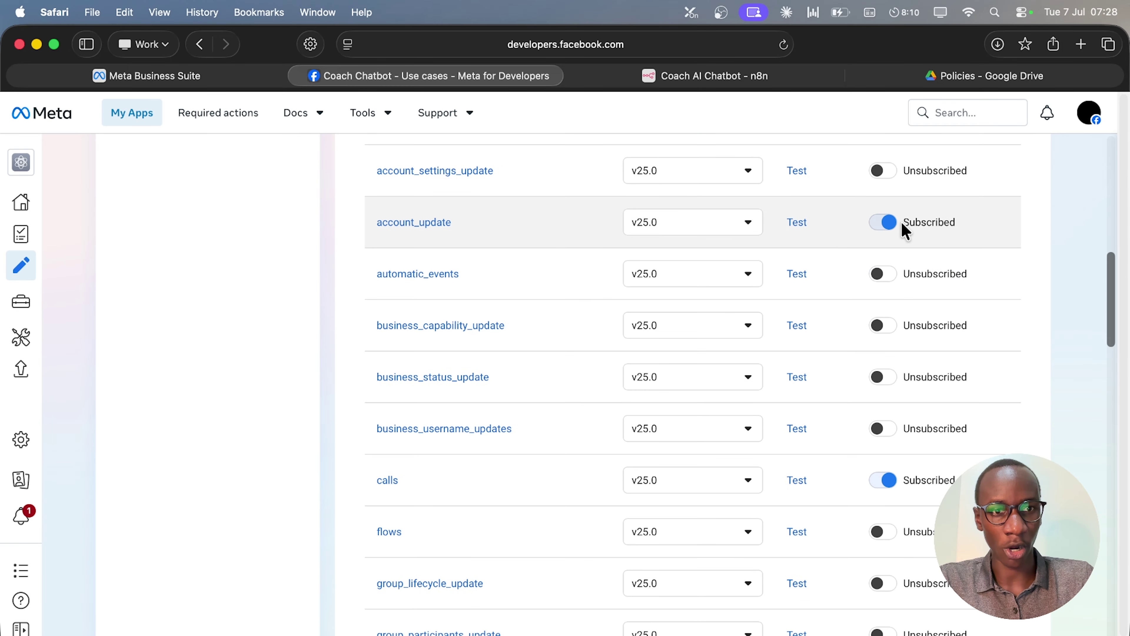
click(884, 221)
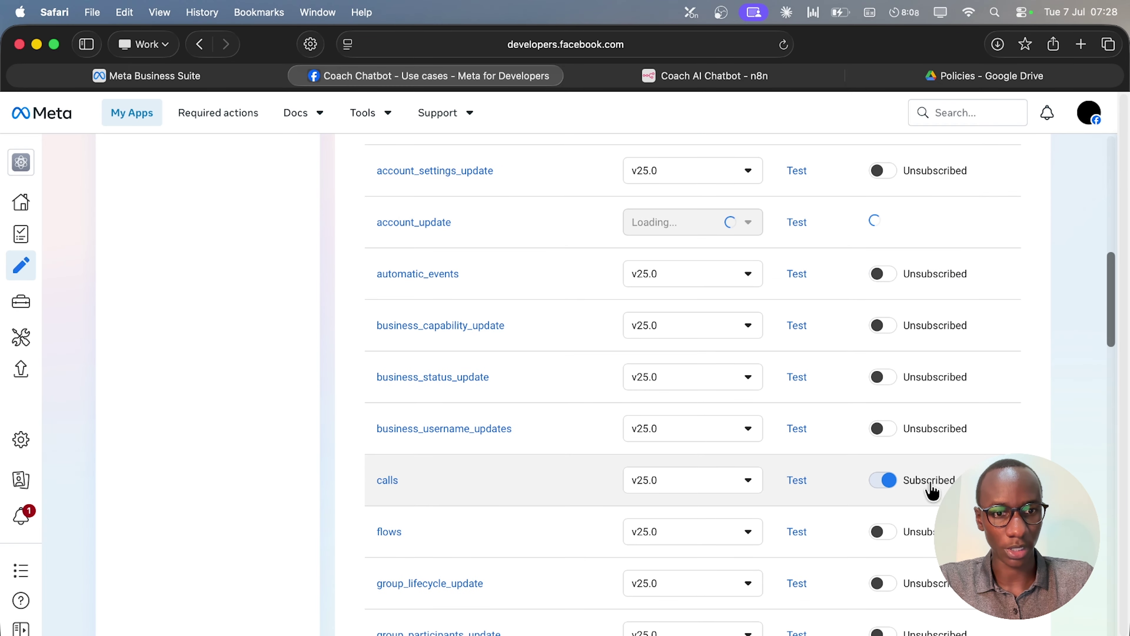
click(883, 479)
scroll(953, 374, up, 4)
click(882, 295)
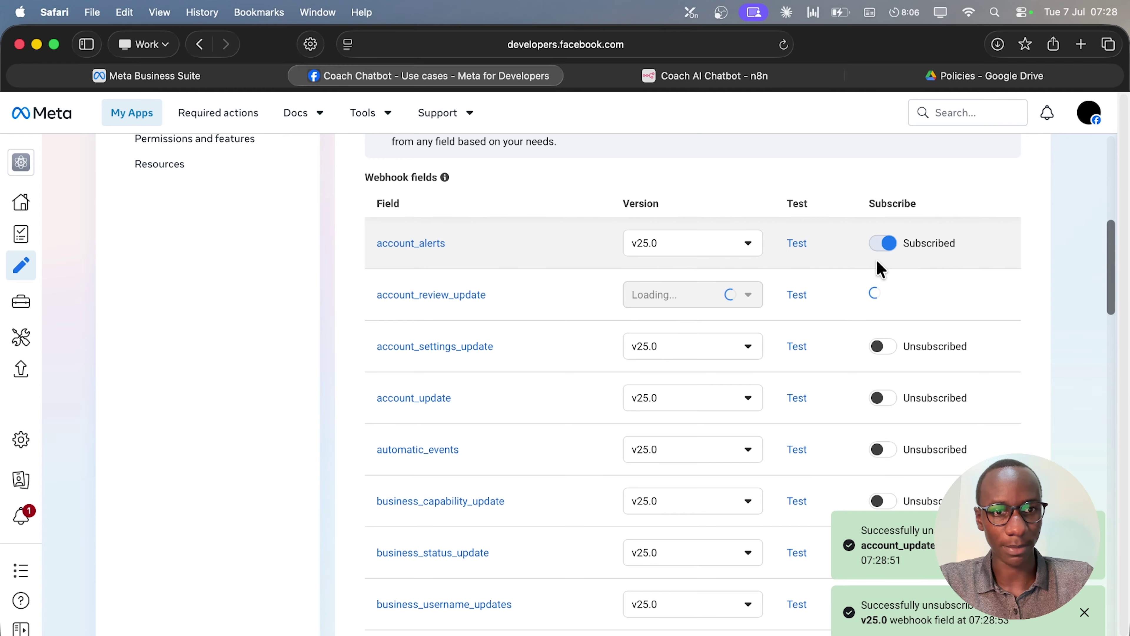
click(881, 243)
Unsubscribe message_template_quality_update, message_template_status_update, security and phone_number_name_update fields.
scroll(921, 379, down, 10)
scroll(924, 384, down, 3)
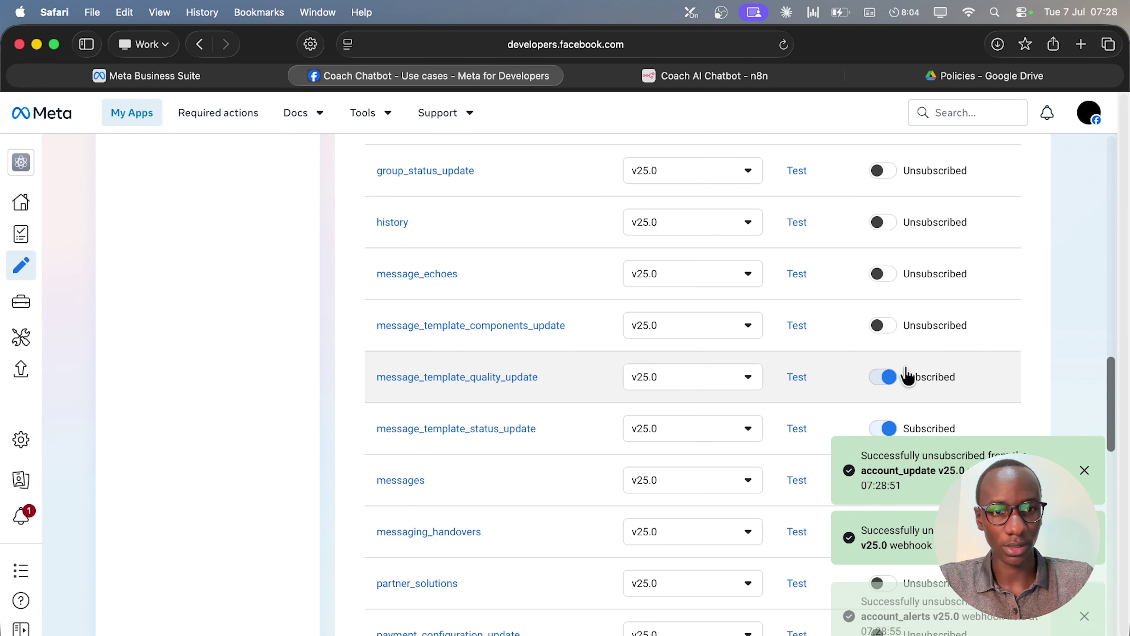
click(889, 379)
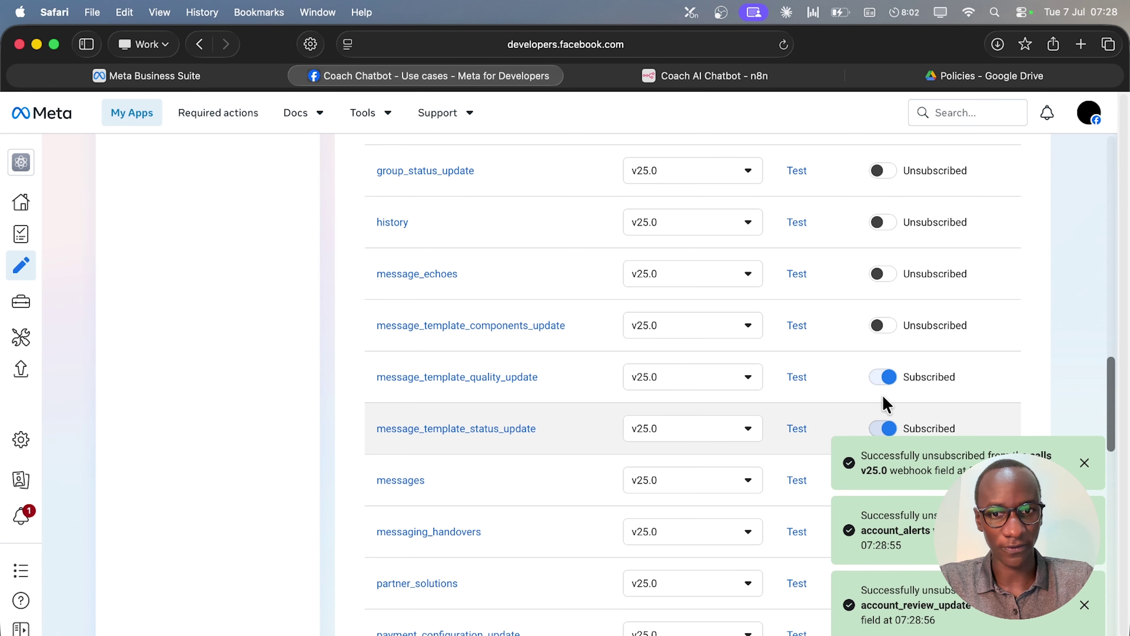
scroll(926, 290, down, 4)
click(886, 242)
scroll(921, 267, down, 9)
click(883, 177)
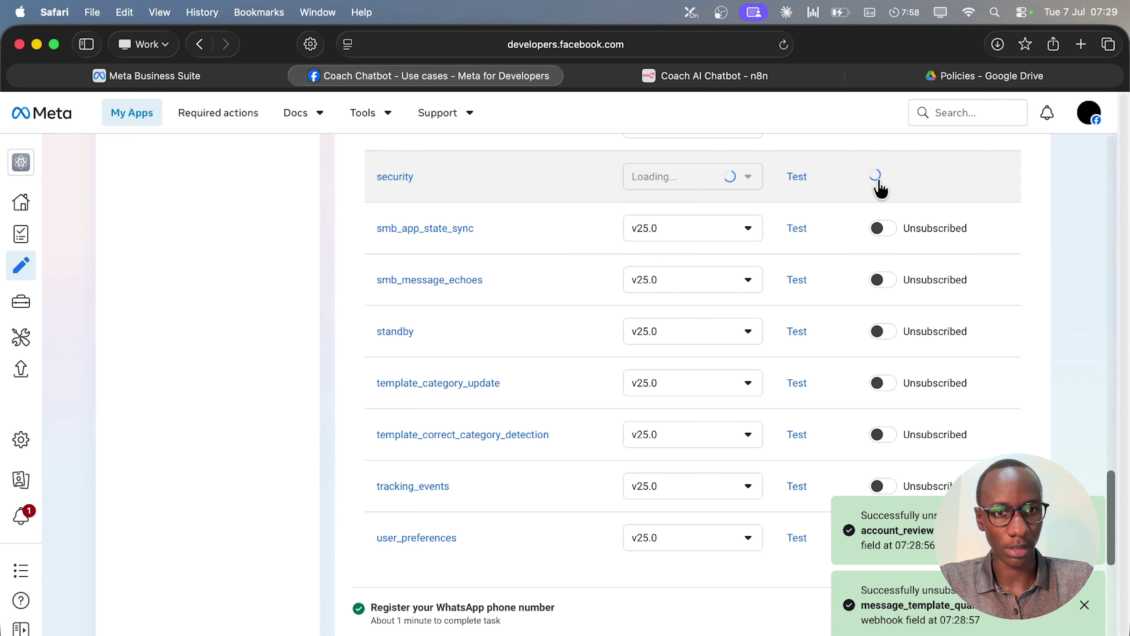
scroll(926, 252, down, 5)
scroll(985, 325, up, 10)
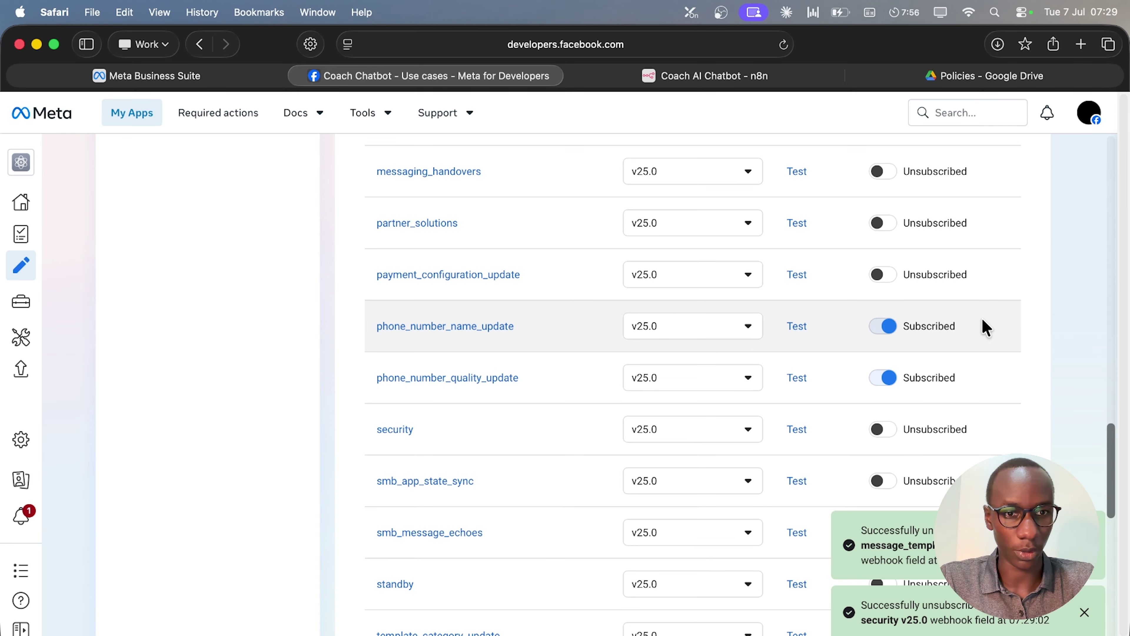
click(887, 332)
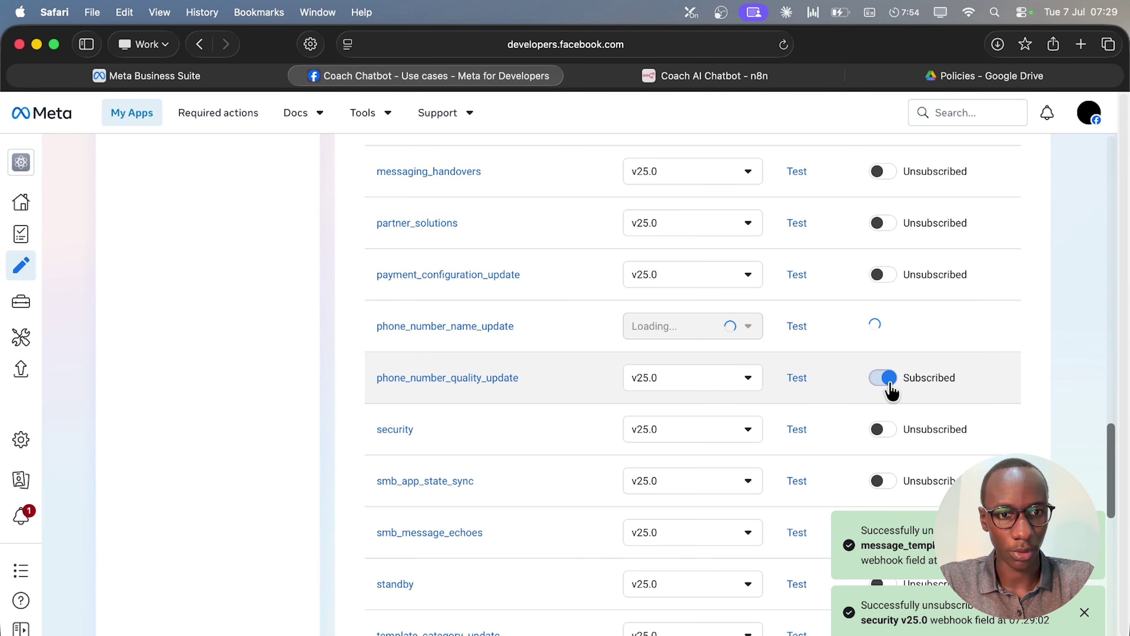
scroll(926, 328, up, 3)
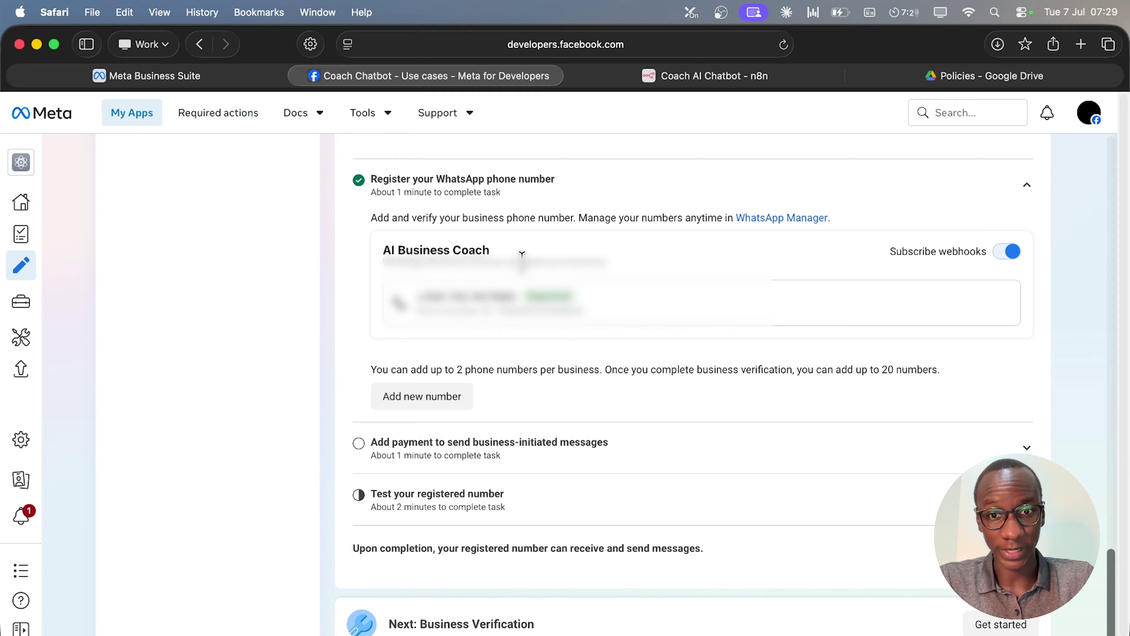
Copy the AI Business Coach account ID and expand the business-initiated messages payment step.
drag(522, 254, 606, 254)
key(super+c)
key(super+c)
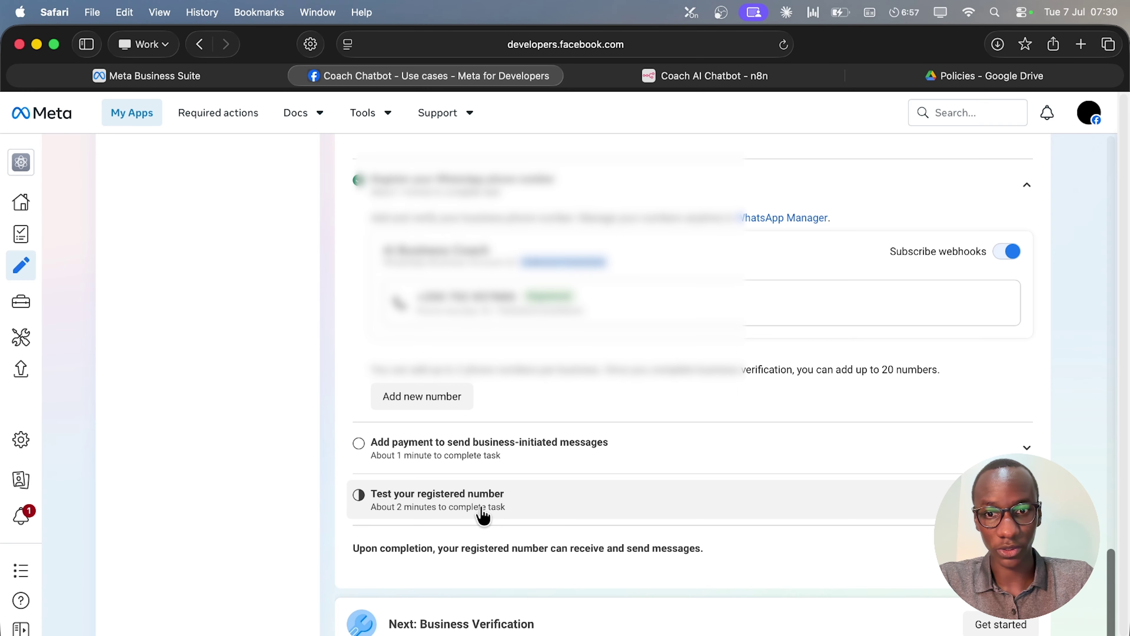
click(557, 461)
scroll(672, 497, down, 1)
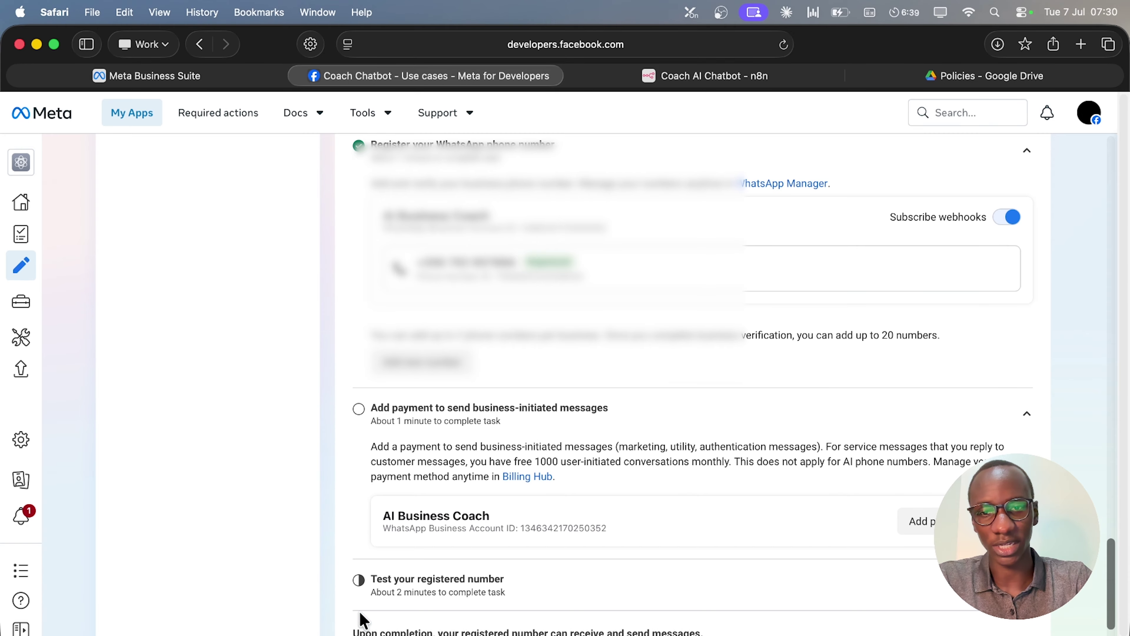
In the Test your registered number step, generate a permanent access token and copy it.
click(761, 429)
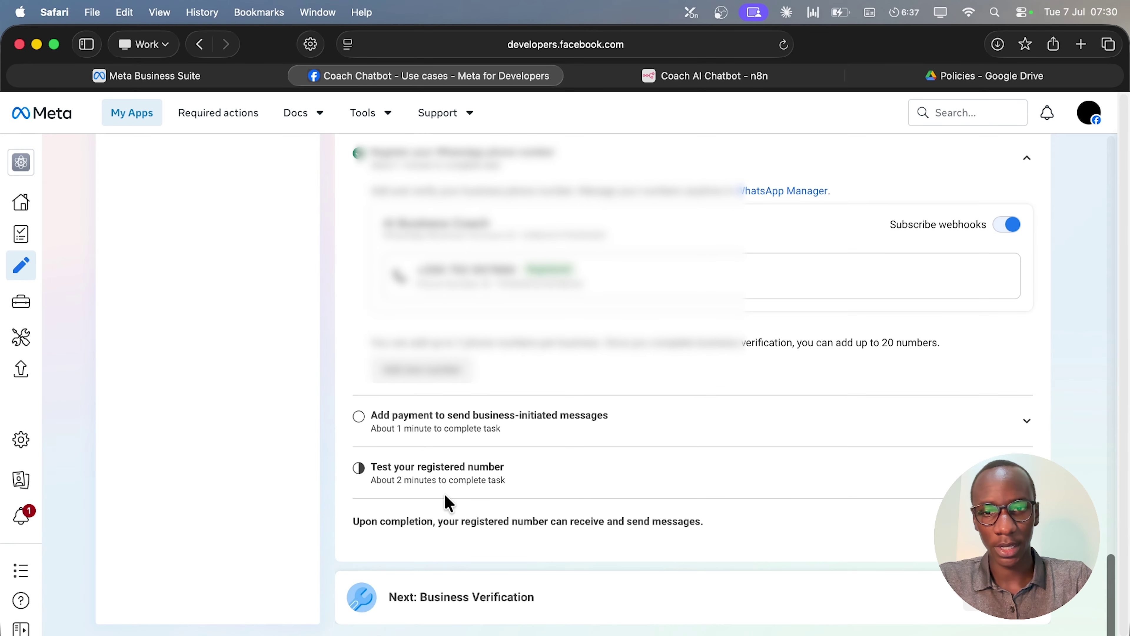
click(454, 485)
scroll(732, 498, down, 5)
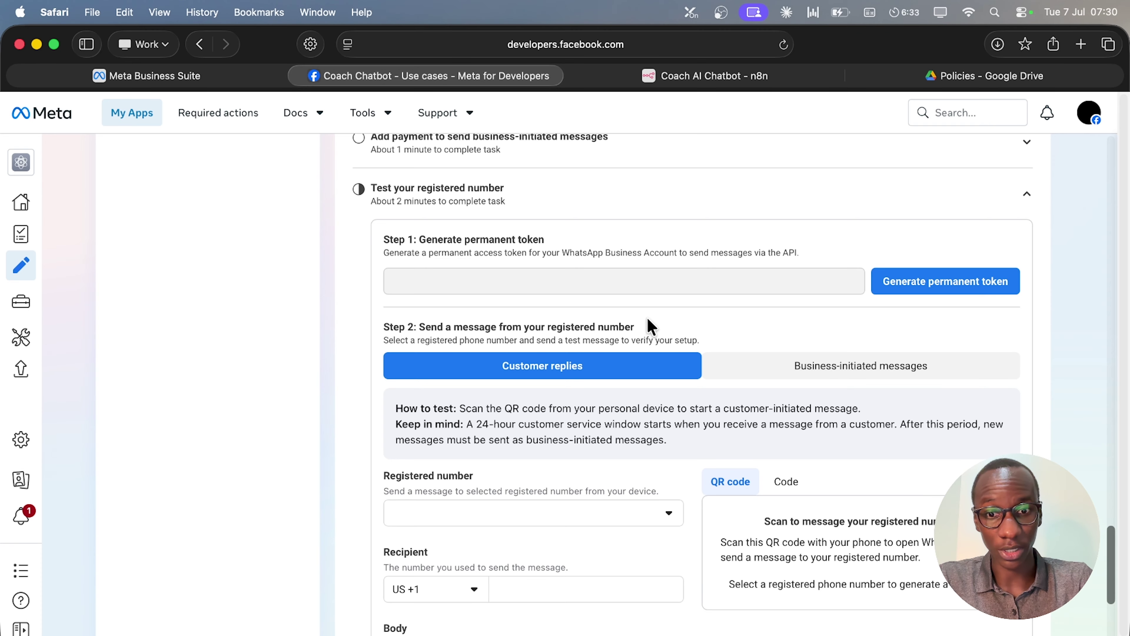
scroll(748, 381, down, 1)
click(891, 253)
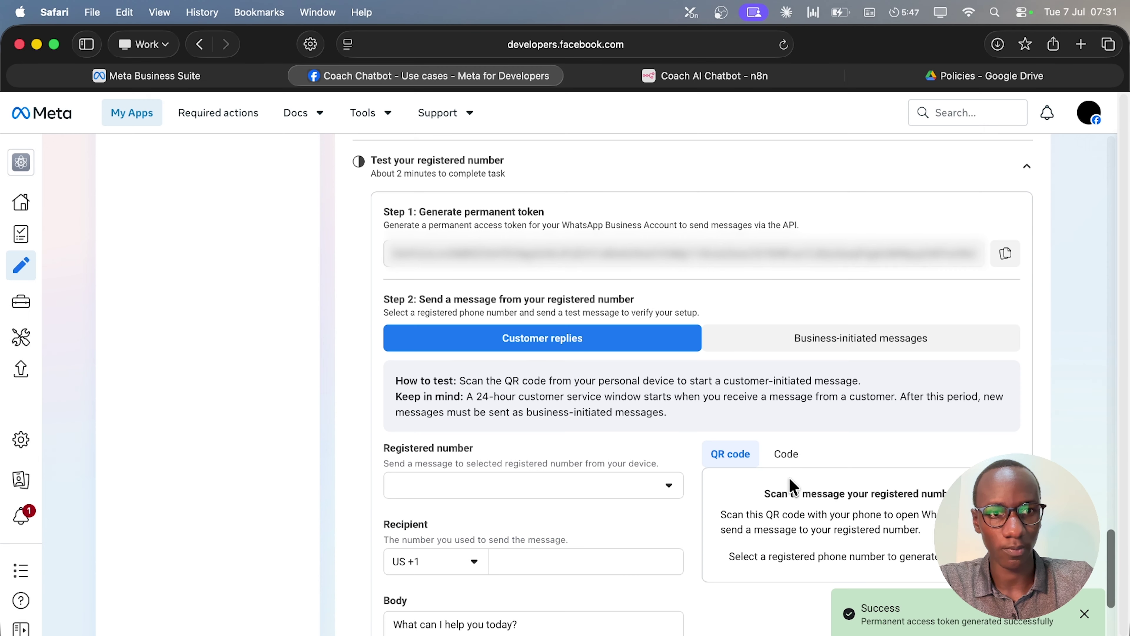
click(1001, 261)
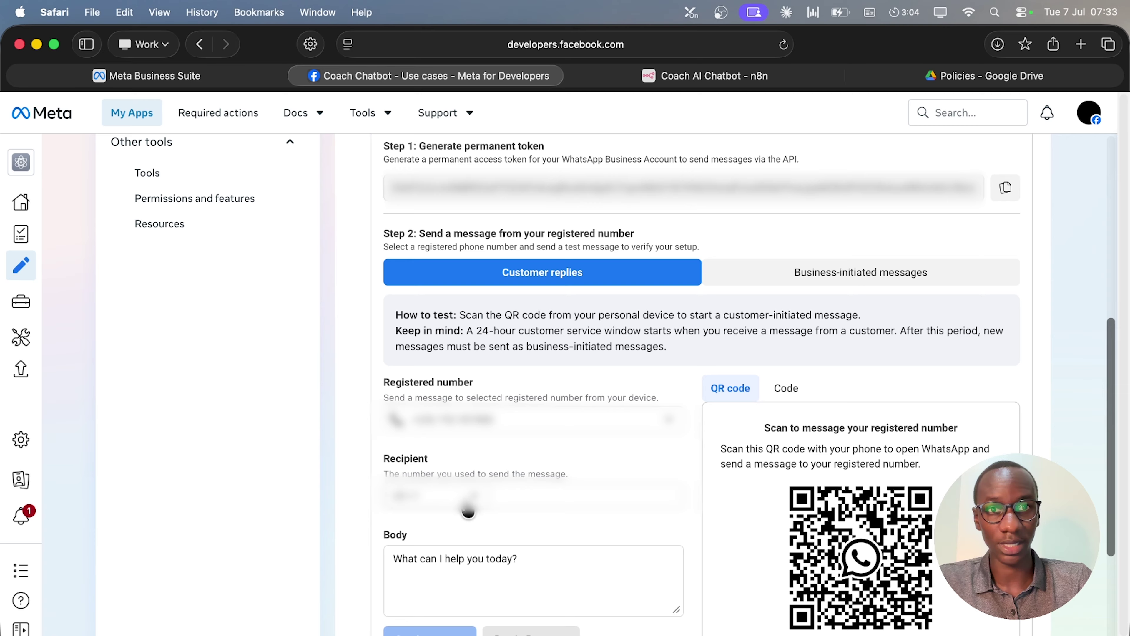
Send a test message 'What can I help you with today? Test' to the recipient's number.
click(468, 507)
click(445, 363)
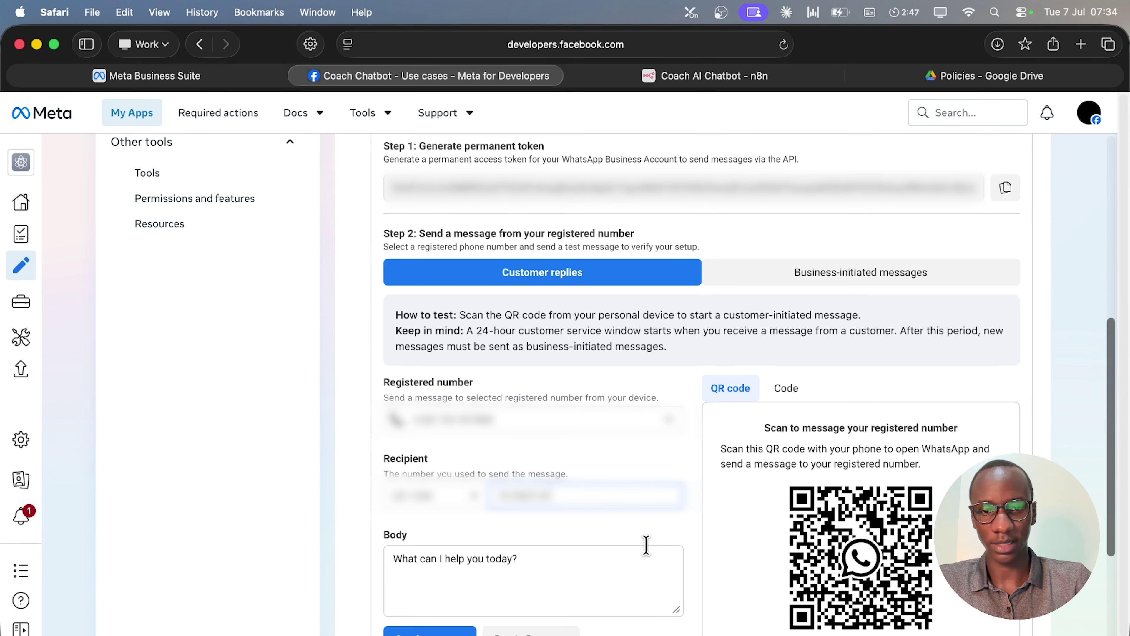
click(587, 564)
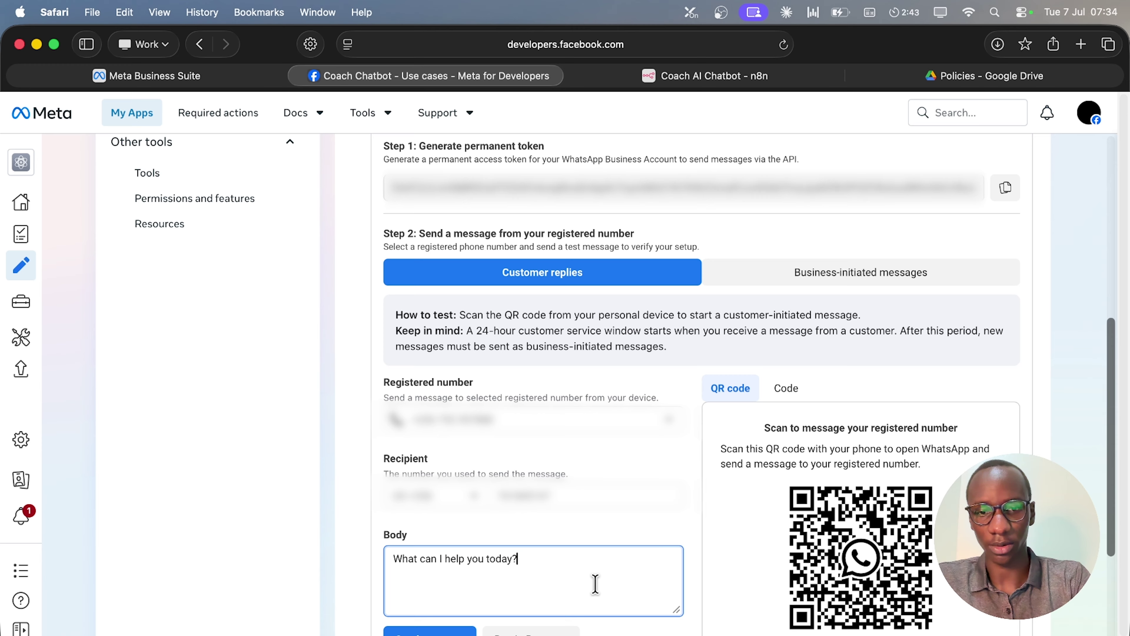
key(BackSpace)
key(BackSpace)
key(BackSpace)
key(BackSpace)
key(BackSpace)
key(BackSpace)
text(wit)
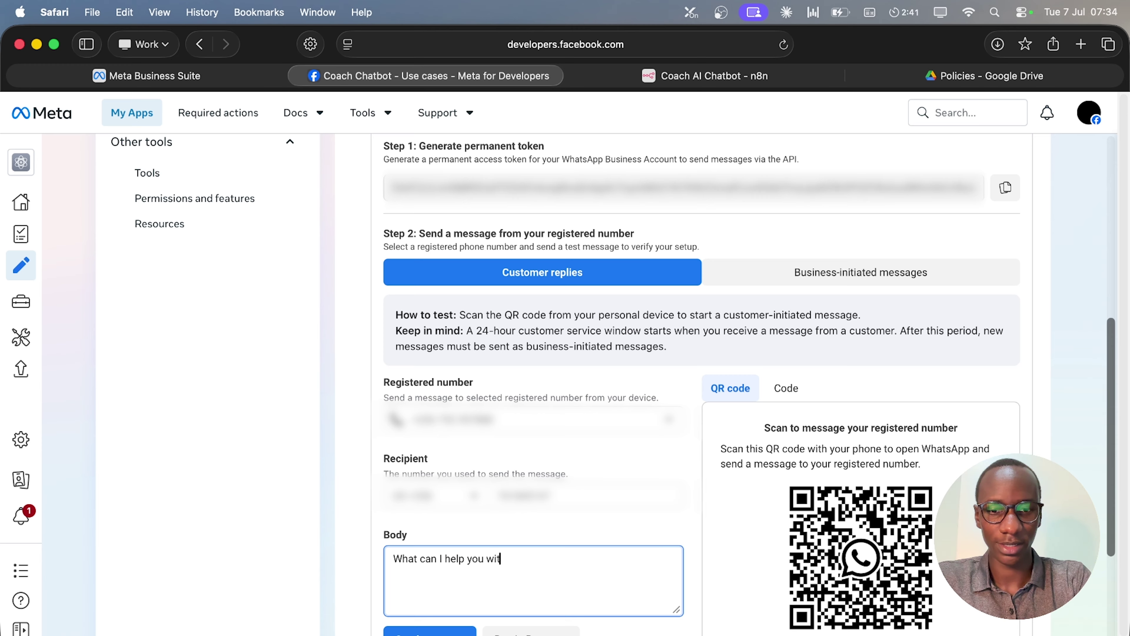
text(h today? Test)
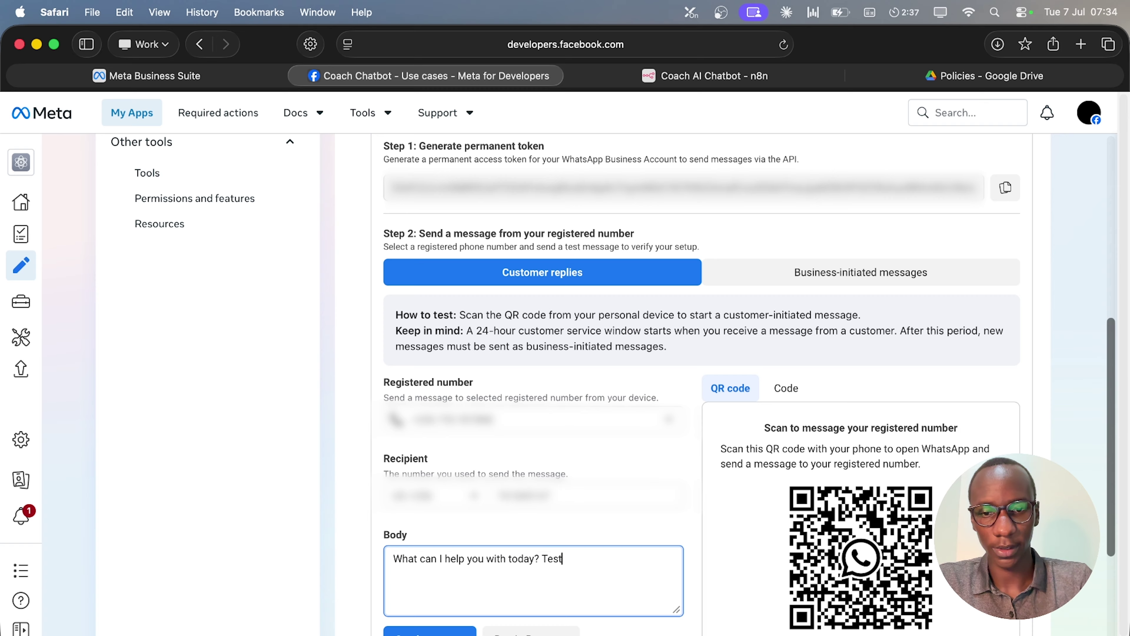
click(447, 630)
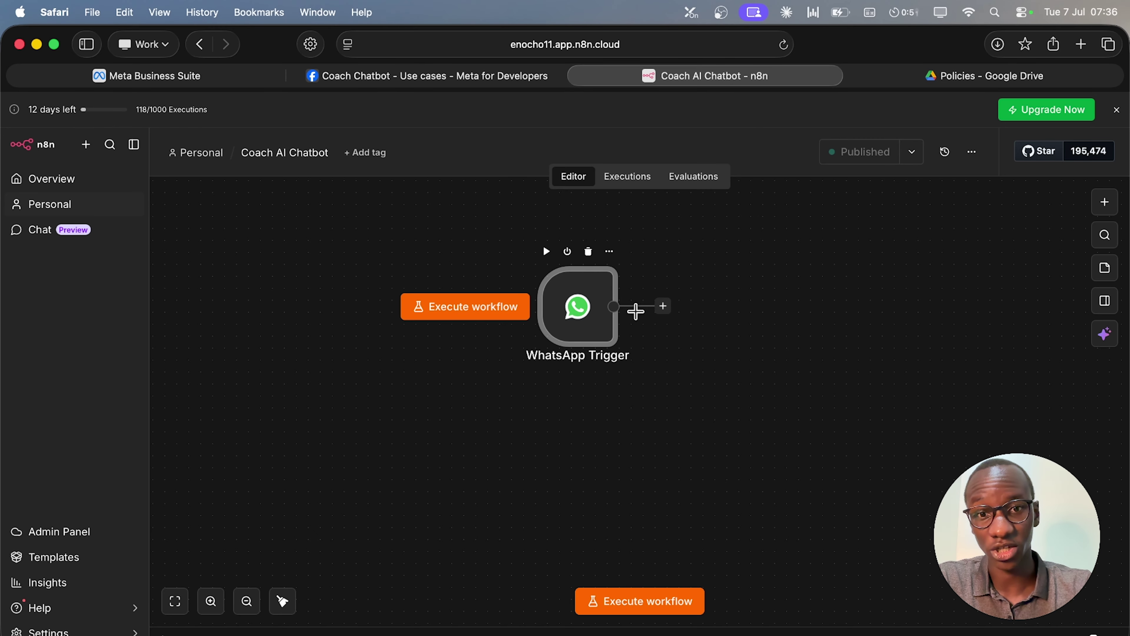
Check the Executions list to confirm the WhatsApp Trigger fired on the test message.
click(621, 177)
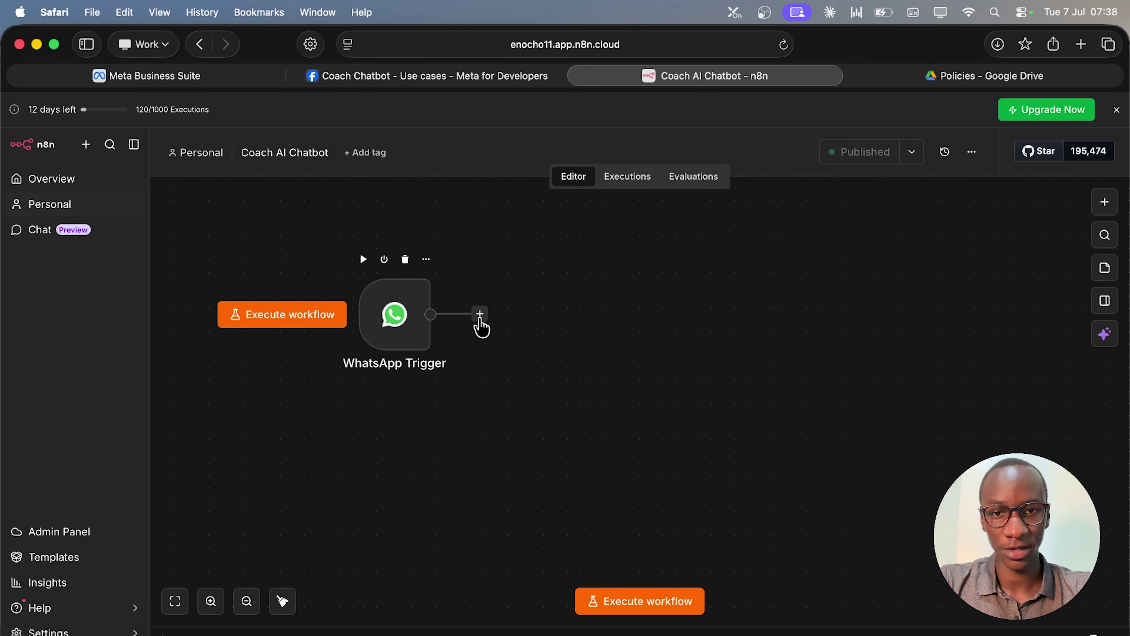
Add an If node after the WhatsApp Trigger and reopen its settings panel.
click(480, 313)
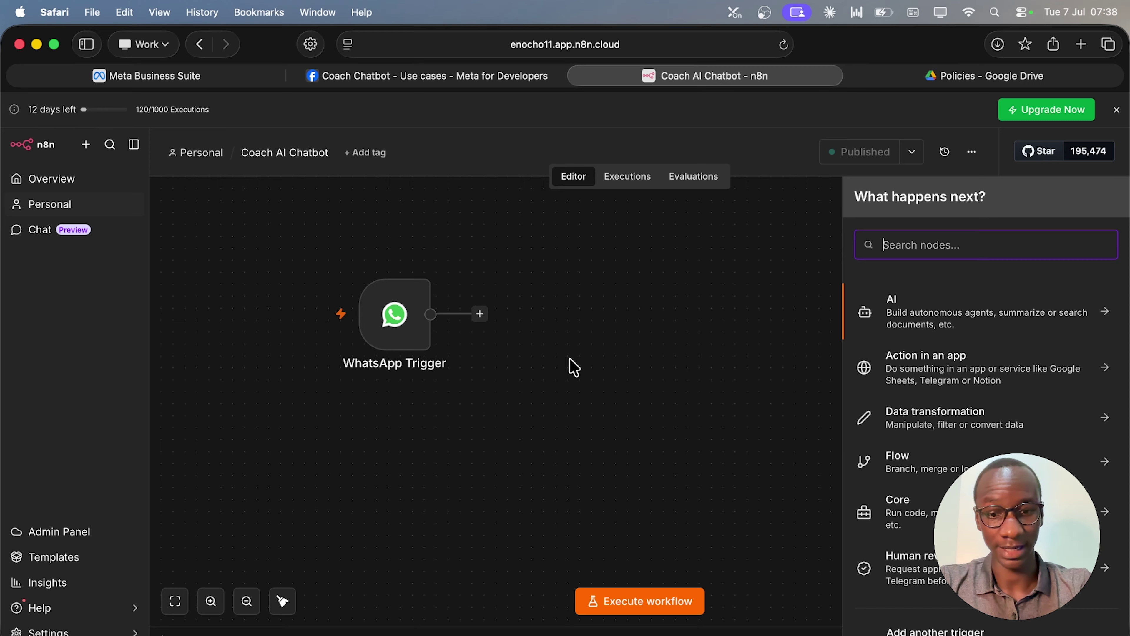
text(if)
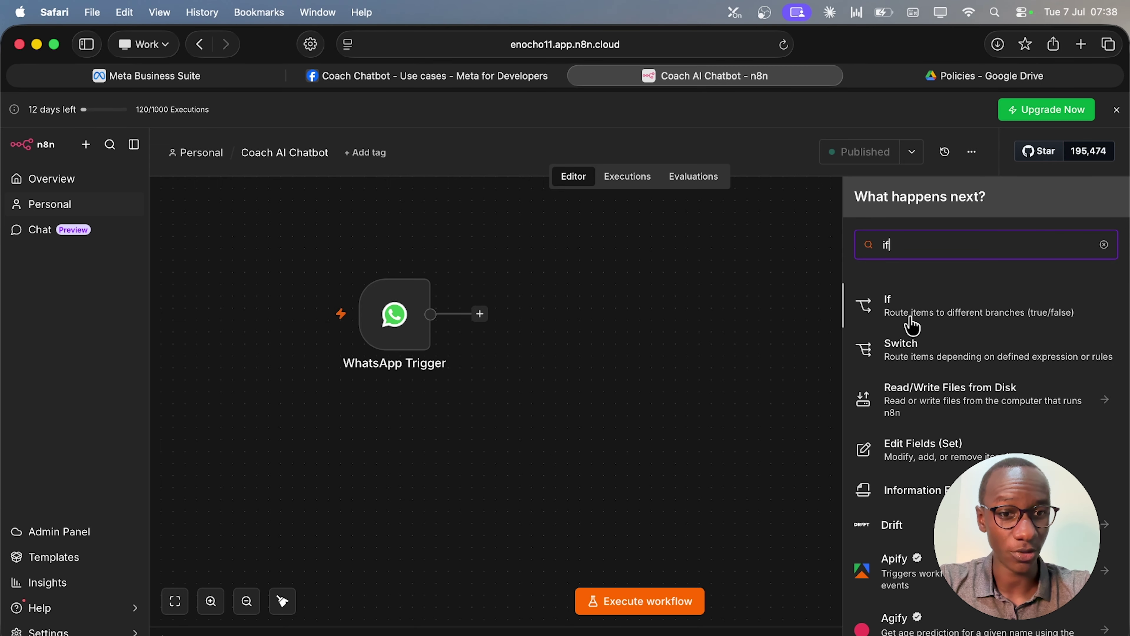
click(911, 325)
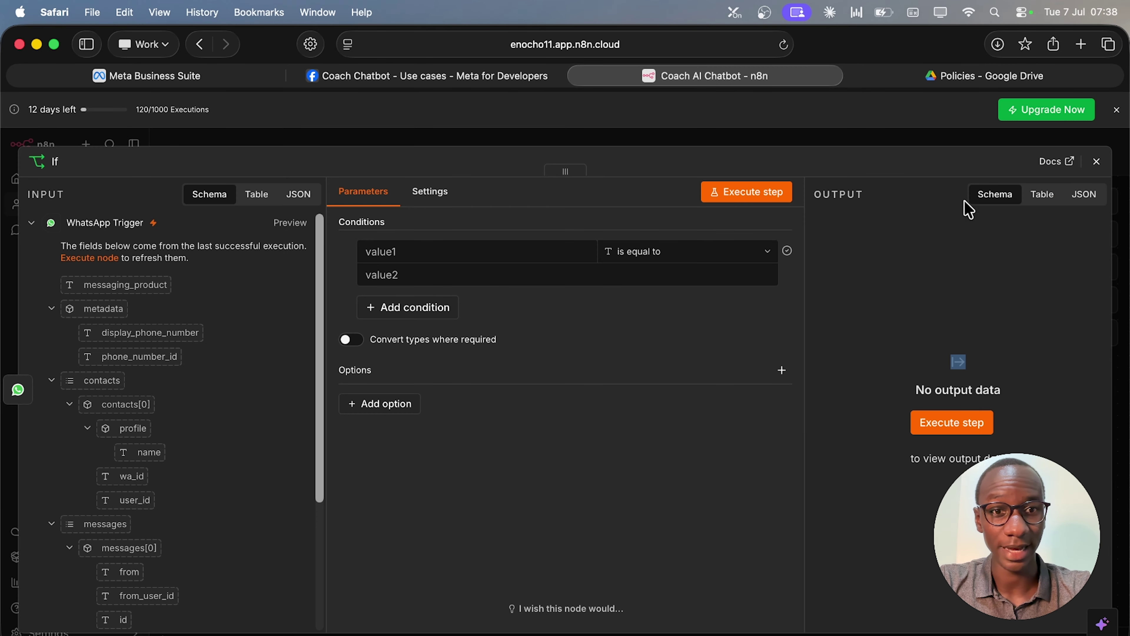
click(1096, 162)
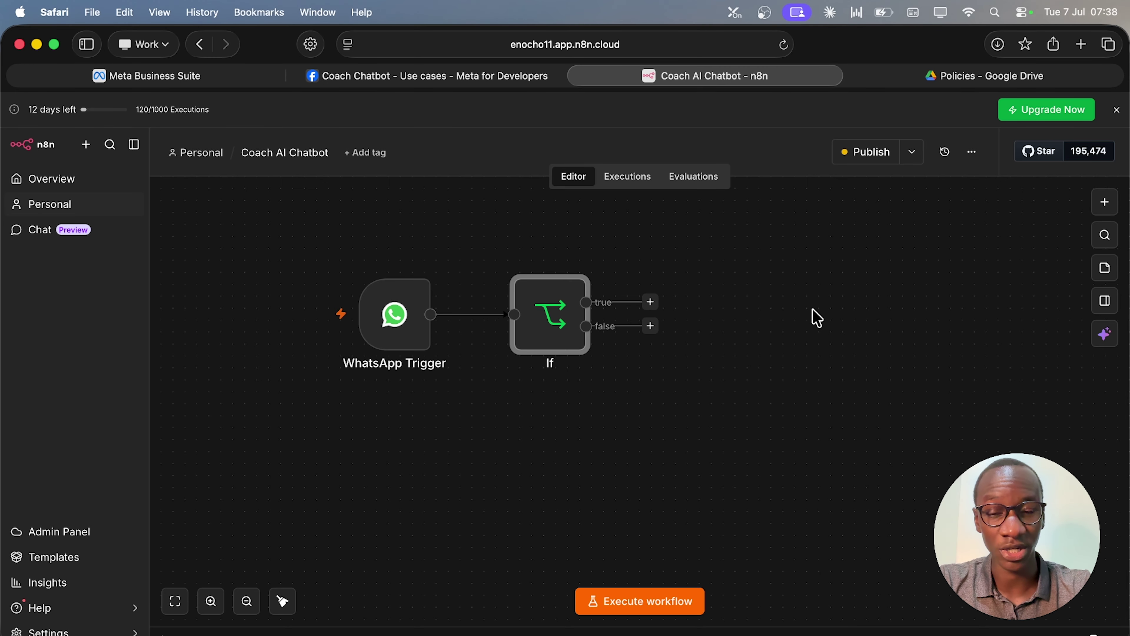
key(Return)
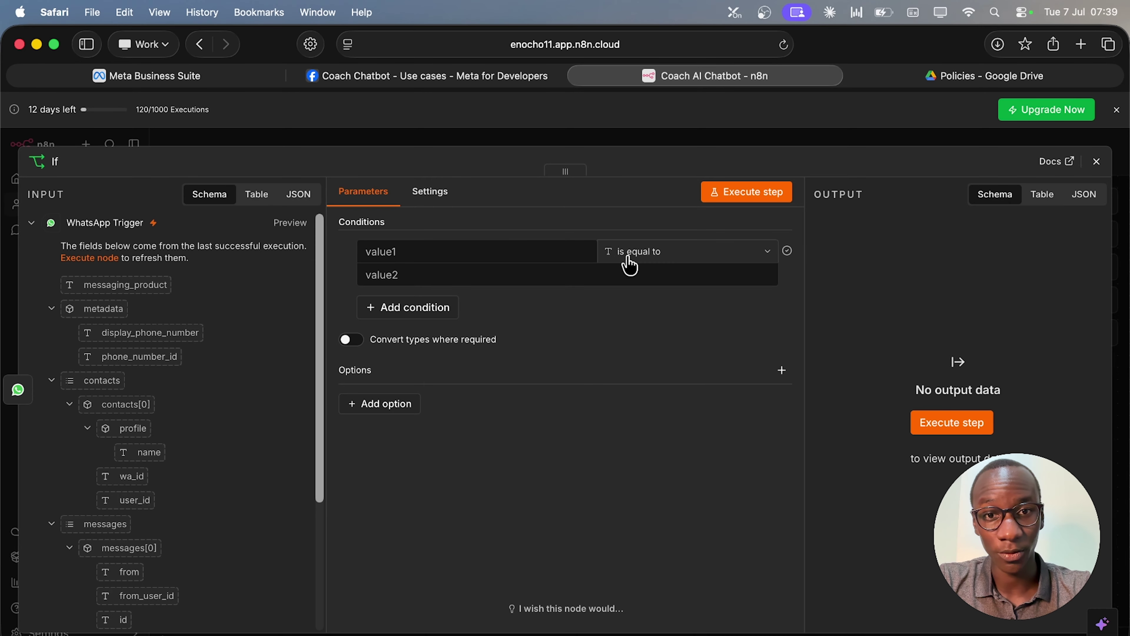
Set the If condition to check that {{ $json.messages }} is not empty.
click(722, 256)
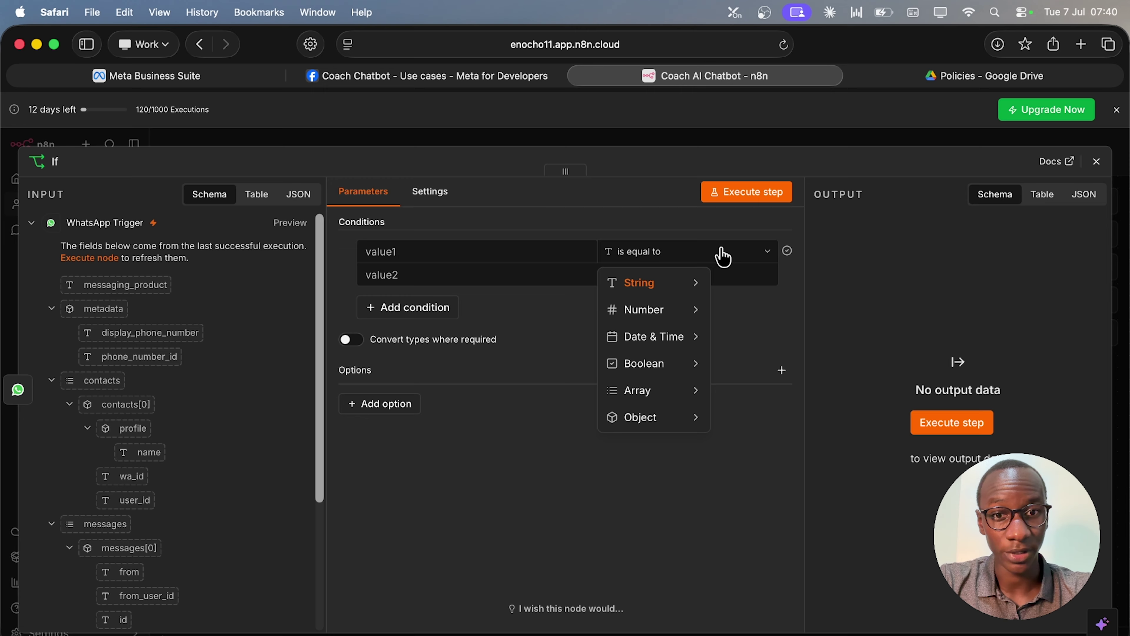
mouse_move(681, 285)
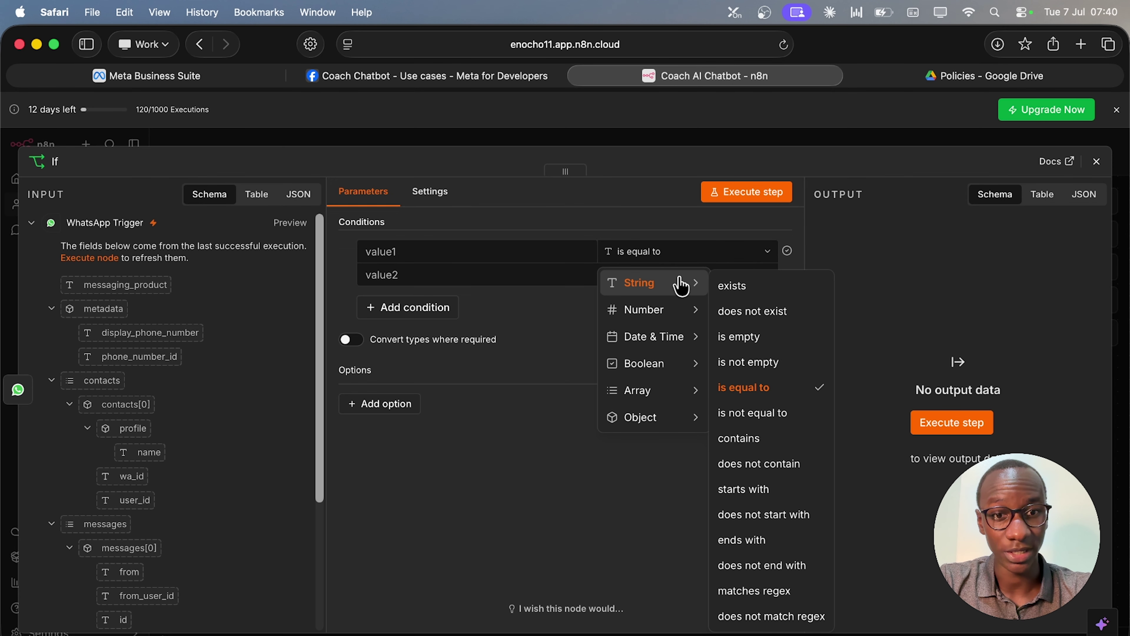
click(748, 361)
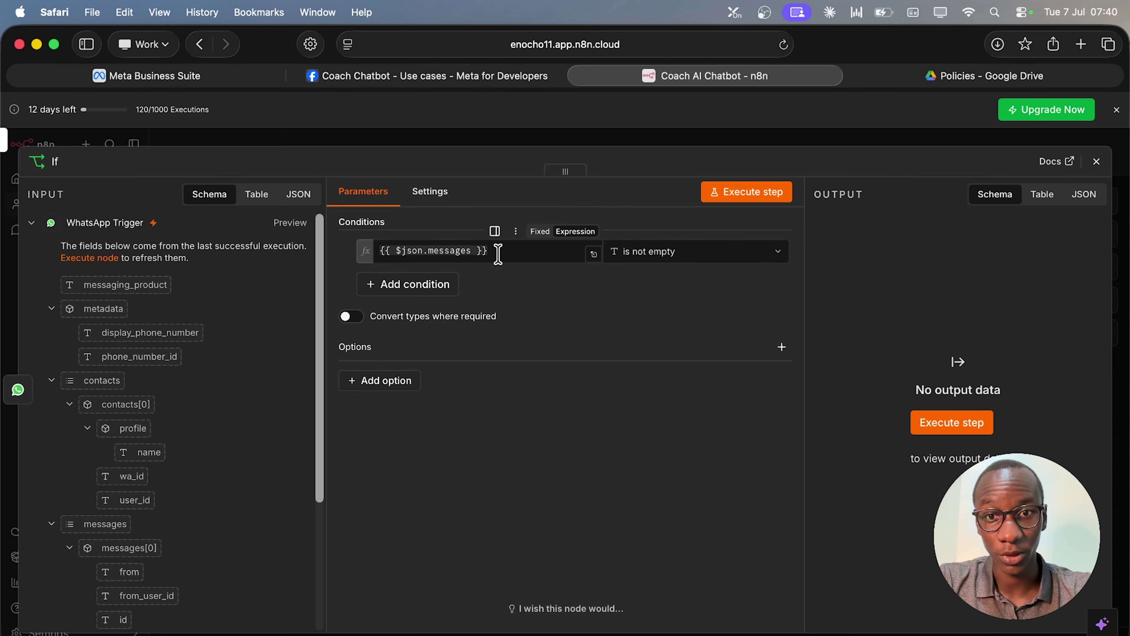
click(498, 253)
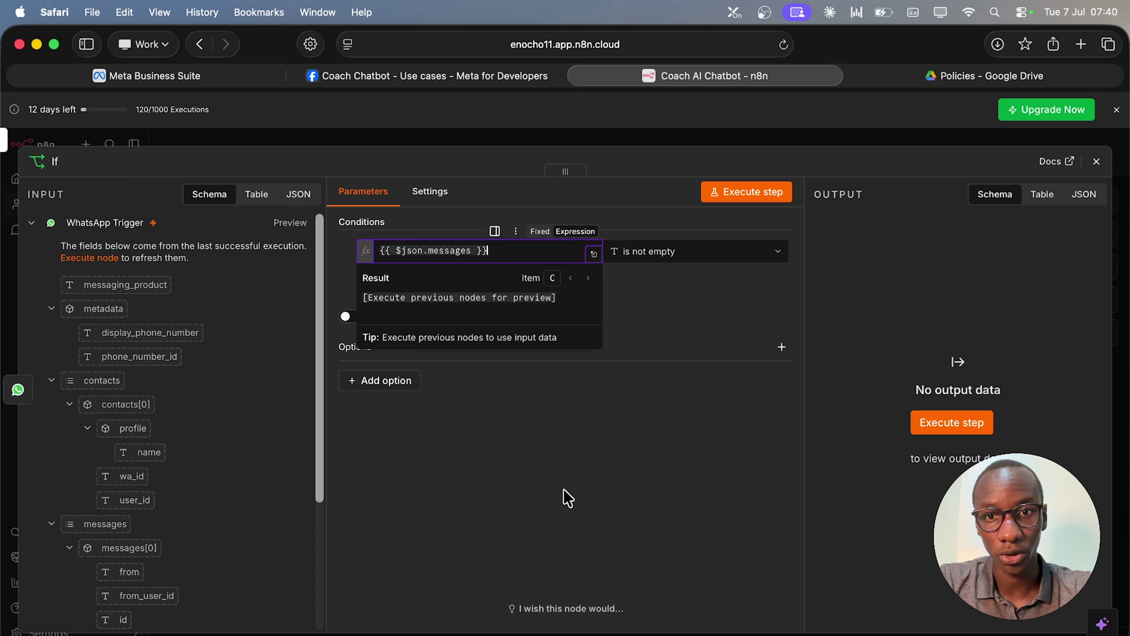
key(super+a)
key(BackSpace)
text({{ )
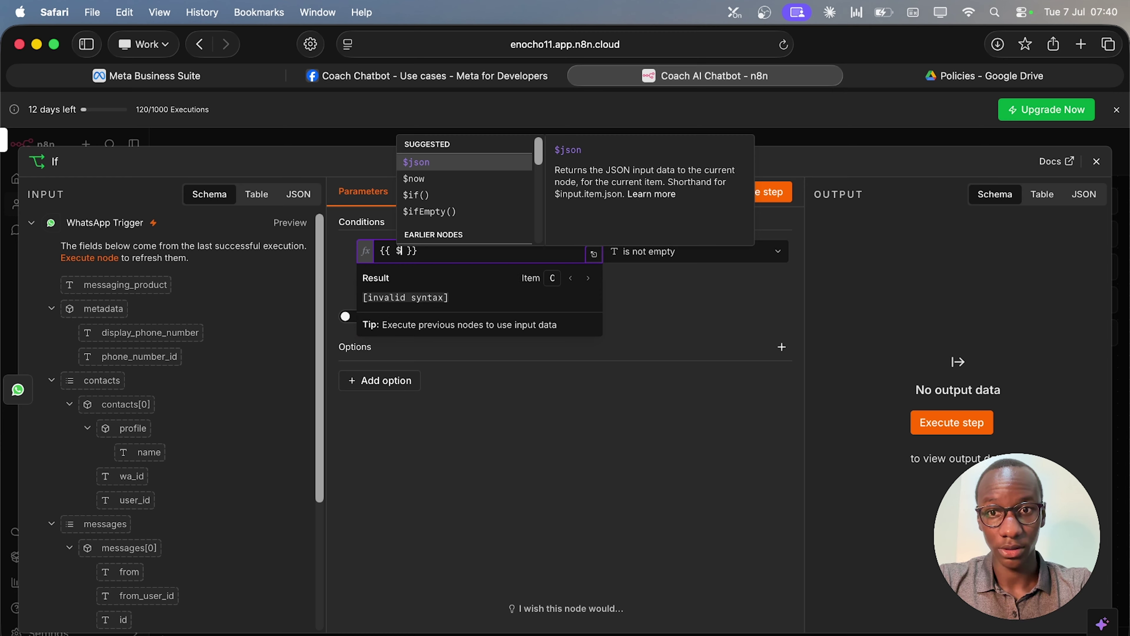
text($json)
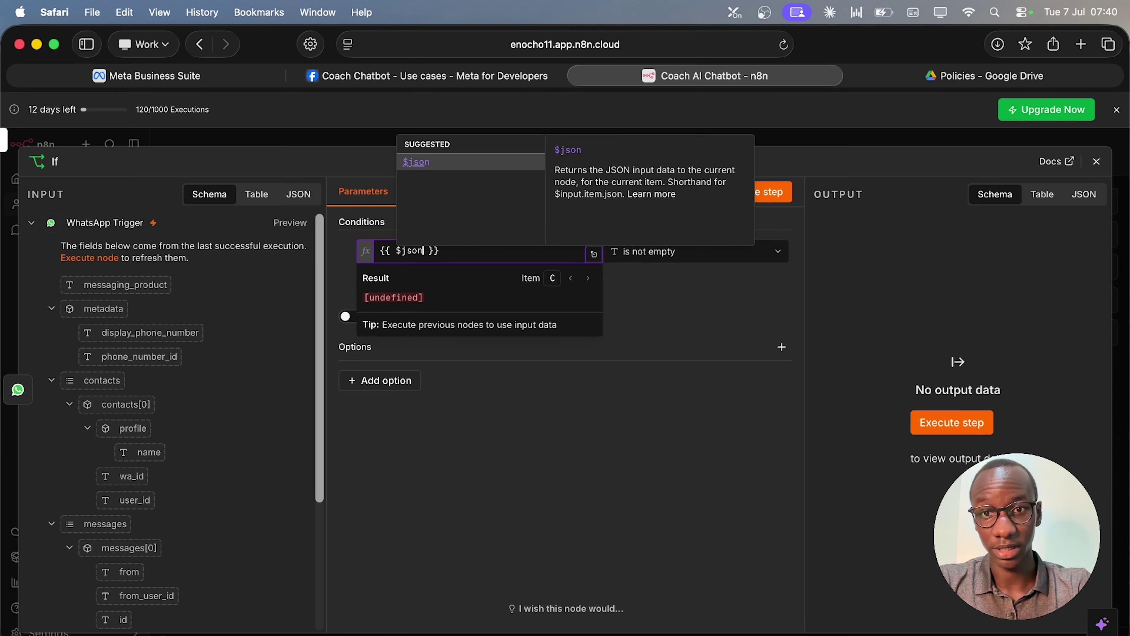
text(.message)
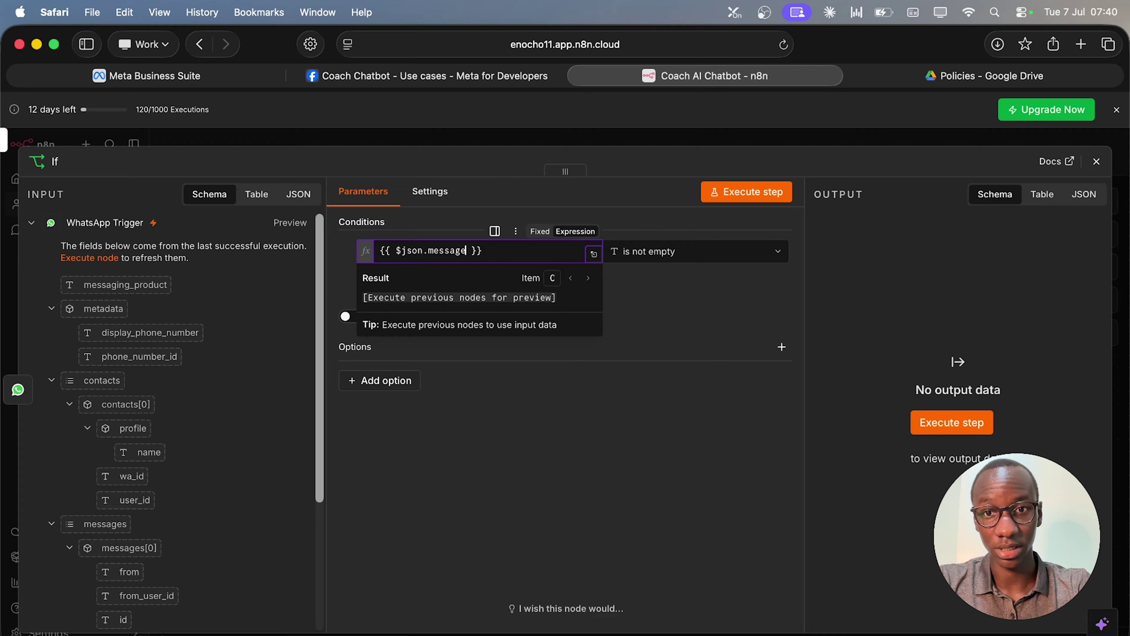
text(s)
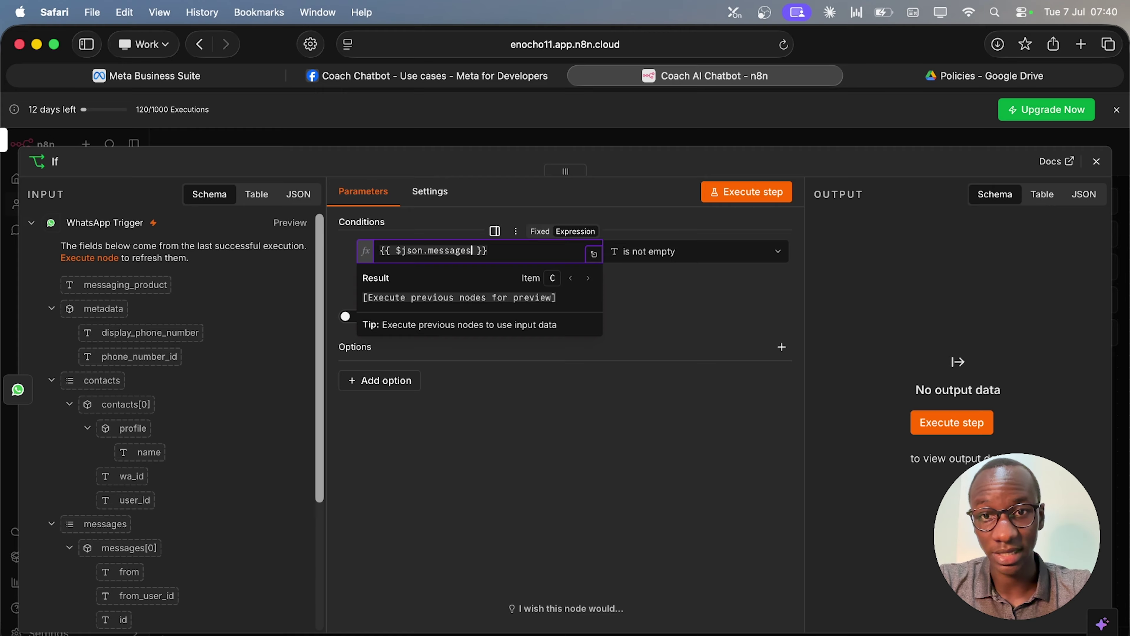
click(588, 549)
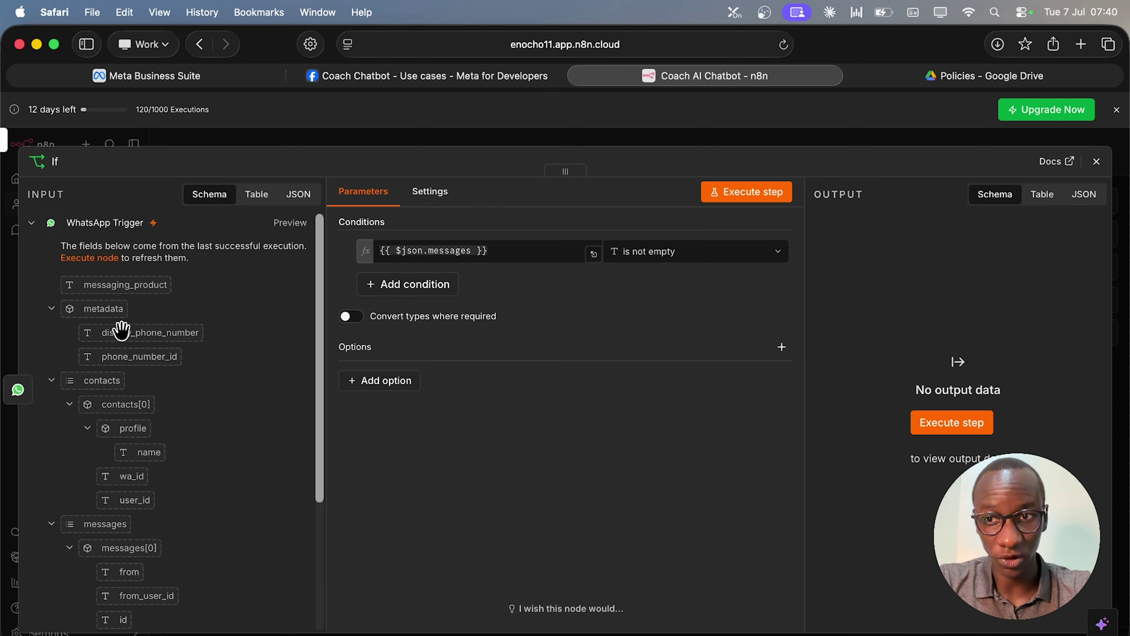
Review the trigger input as JSON, table and schema, then turn on Convert types where required.
click(297, 206)
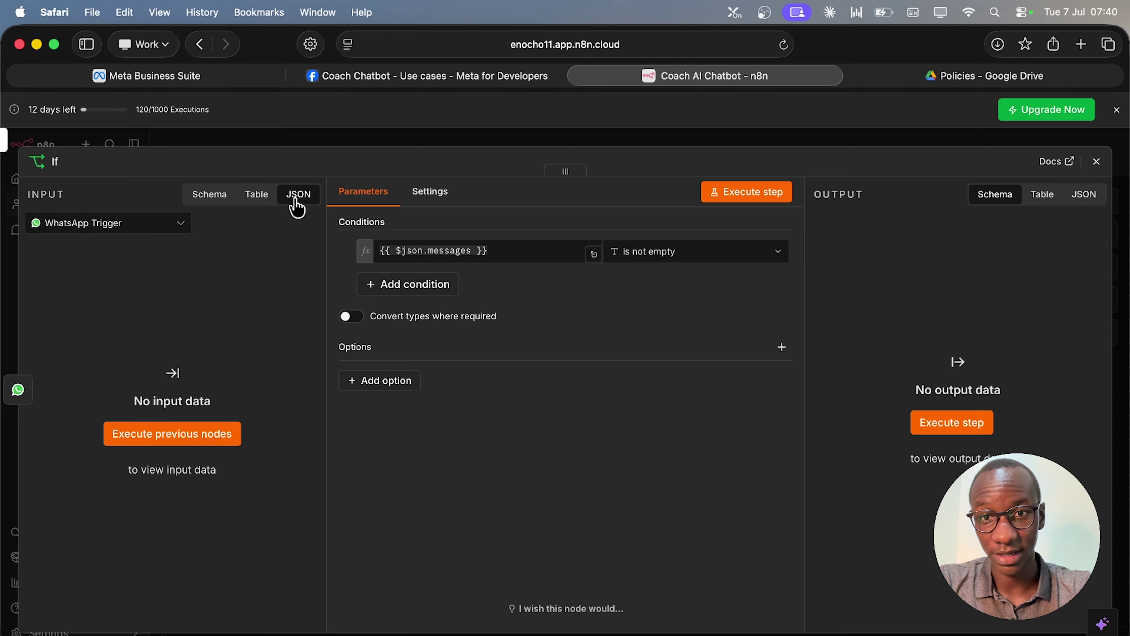
click(248, 207)
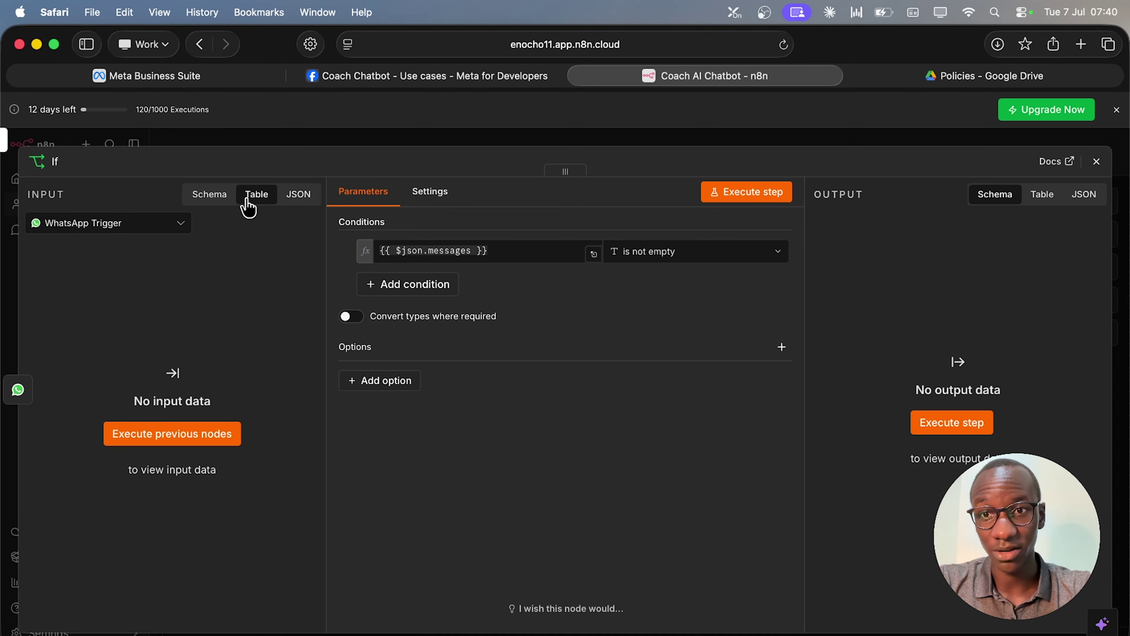
click(208, 201)
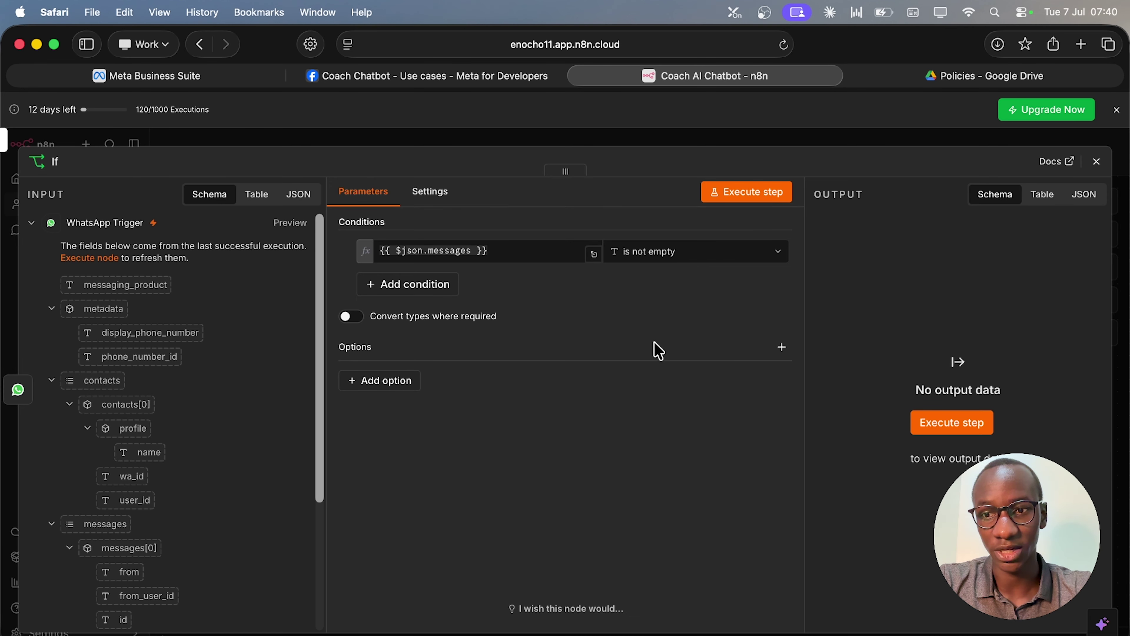
scroll(222, 467, down, 5)
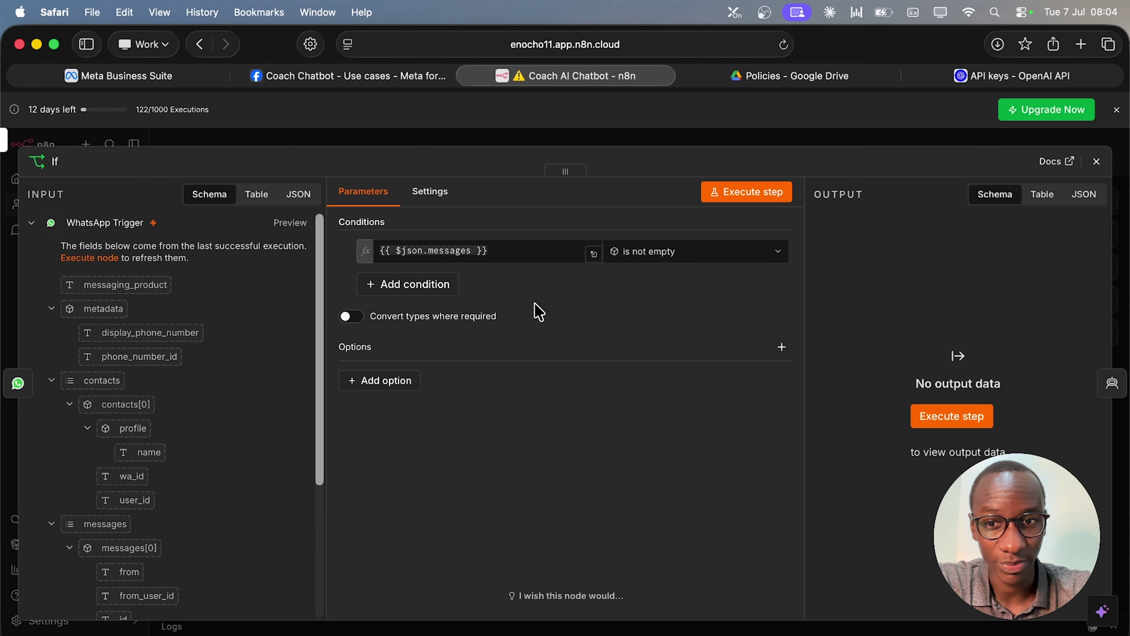
click(347, 317)
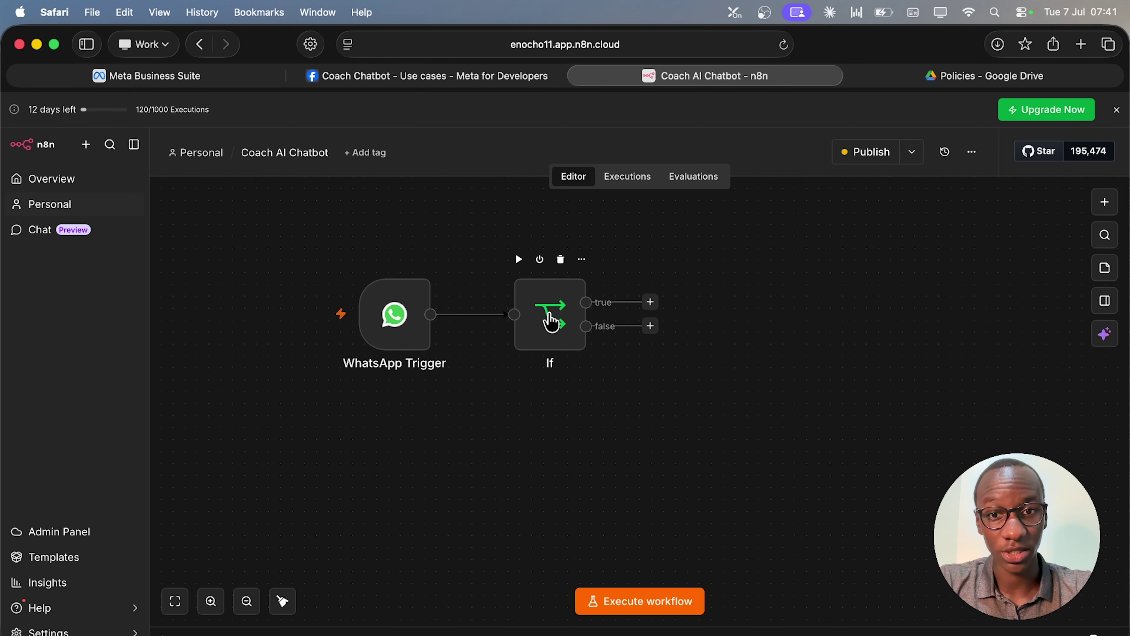
Add an AI Agent node on the If node's true branch and align it with If.
click(650, 302)
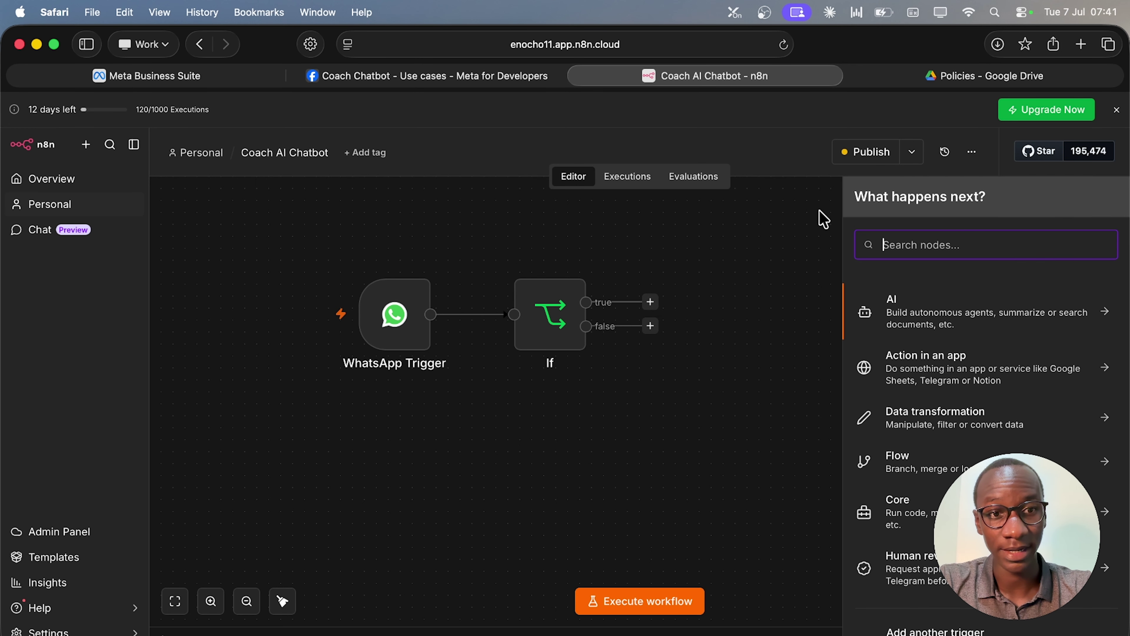
text(ai)
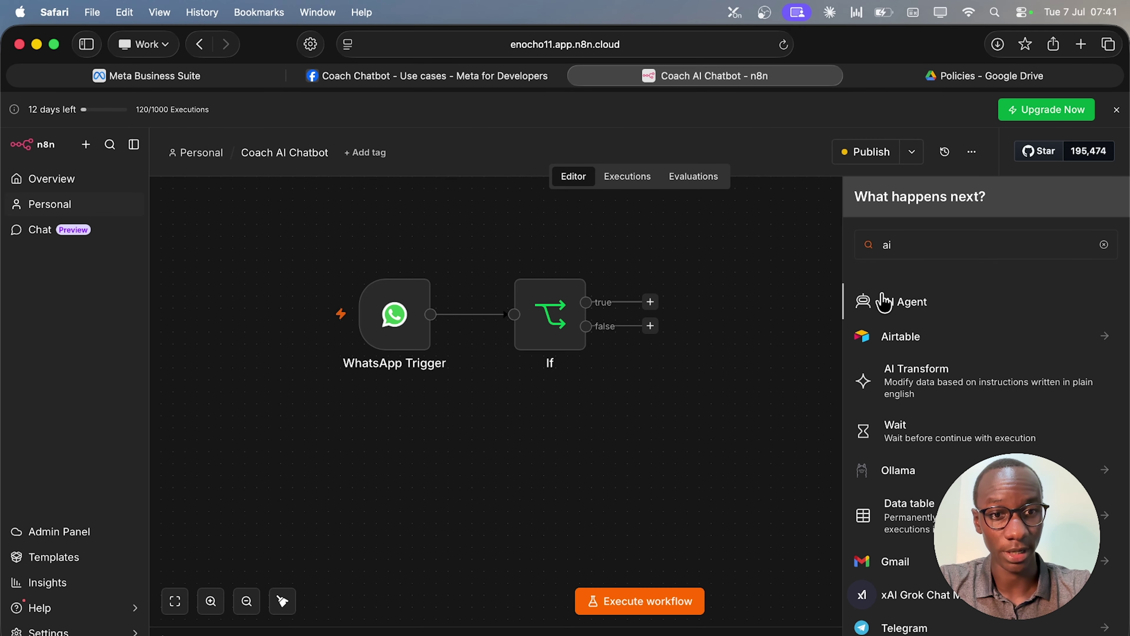
click(883, 303)
click(1100, 164)
drag(779, 250, 827, 322)
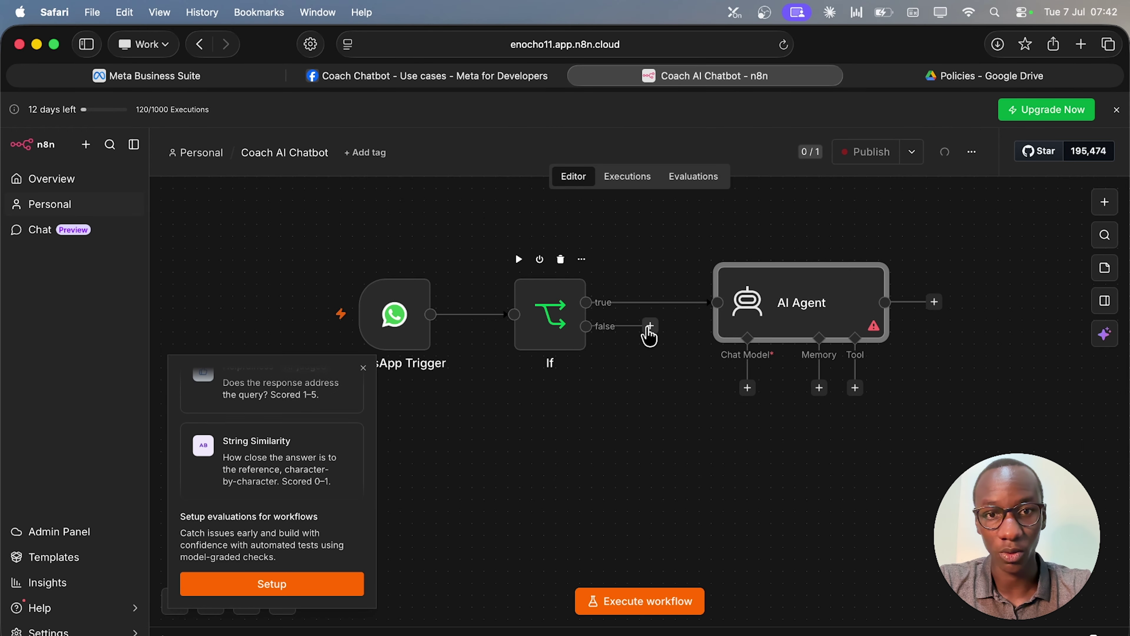
Attach an OpenAI Chat Model to the AI Agent, then enter platform.openai.com/login in a new tab.
mouse_move(808, 317)
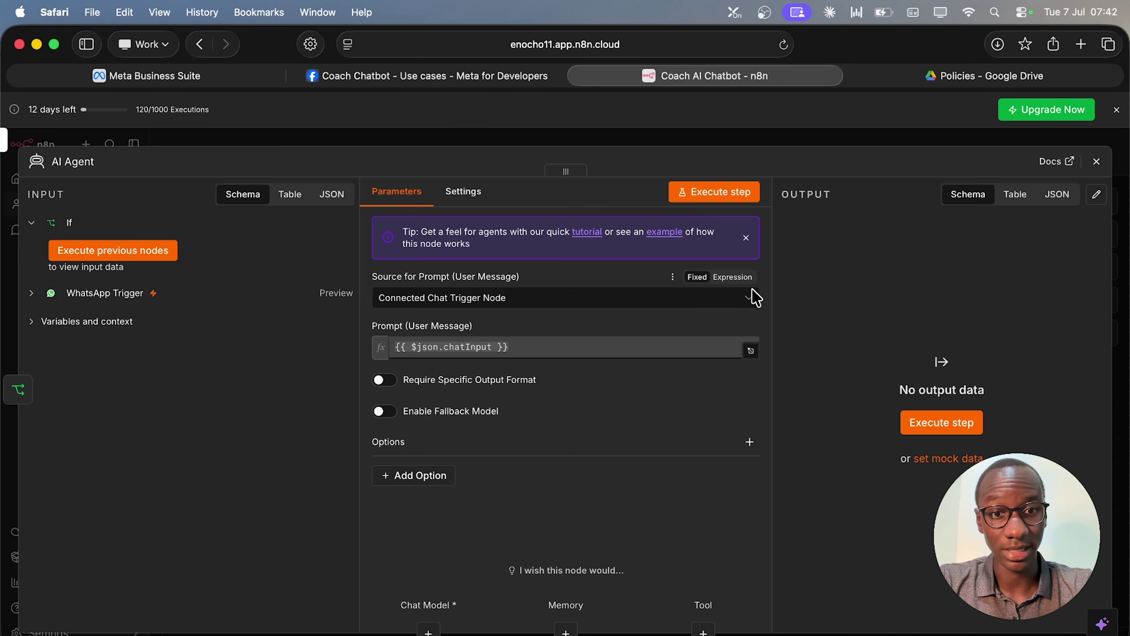
double_click(754, 295)
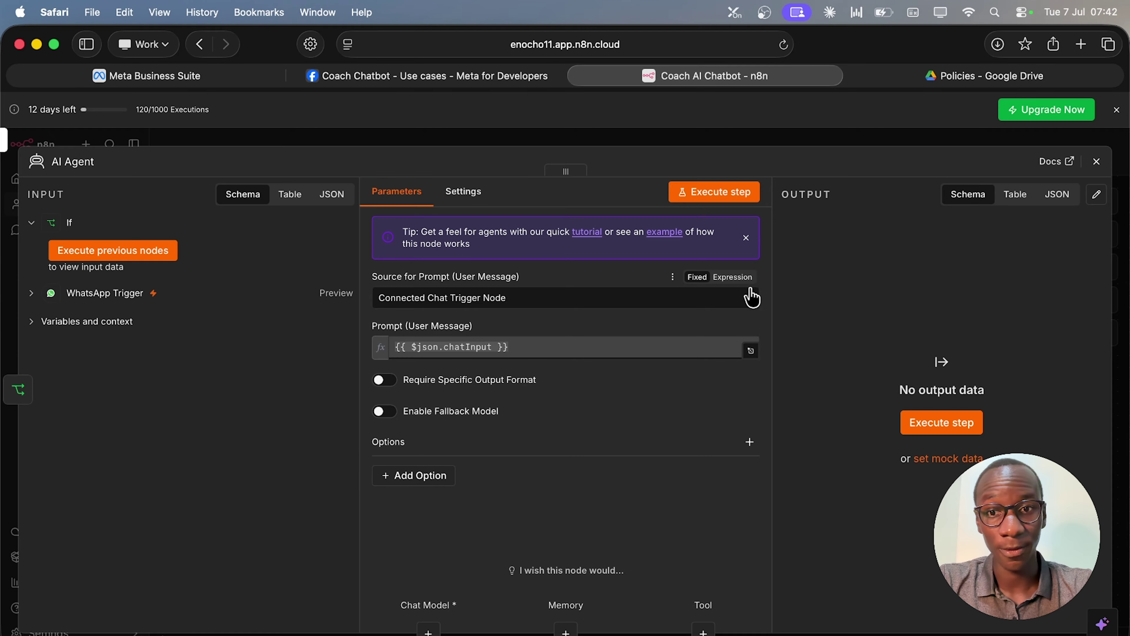
click(428, 629)
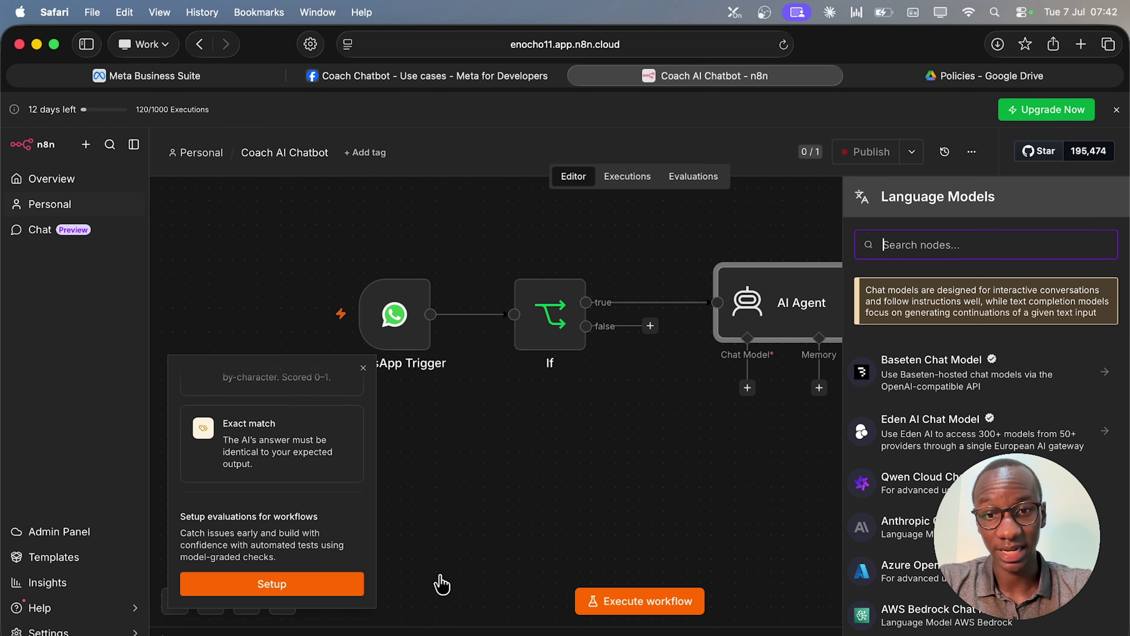
text(open)
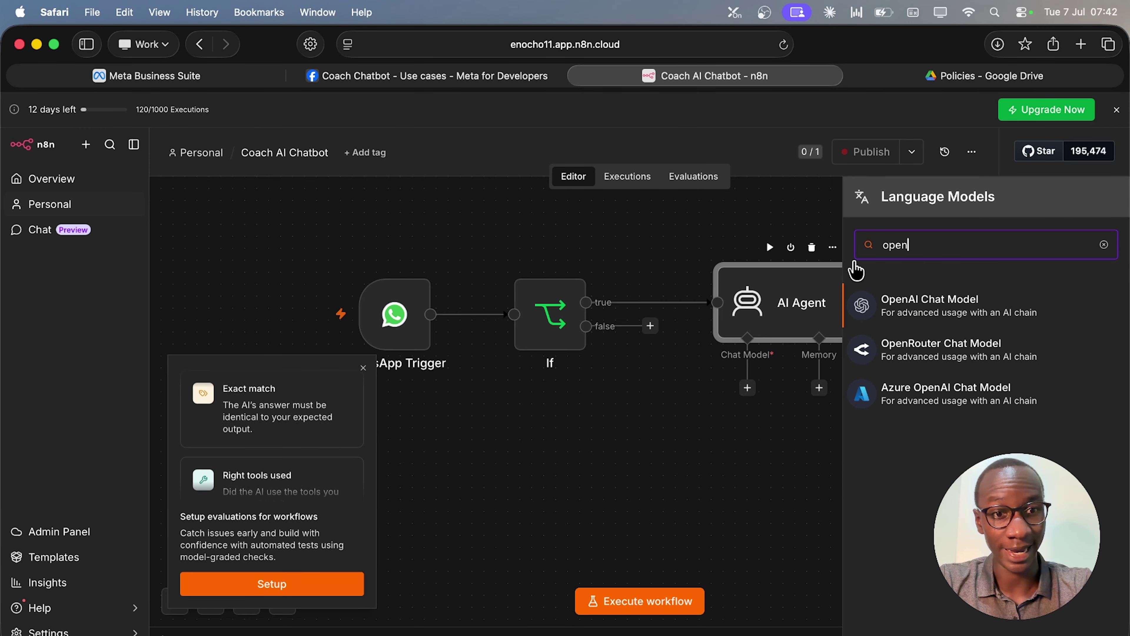
click(933, 323)
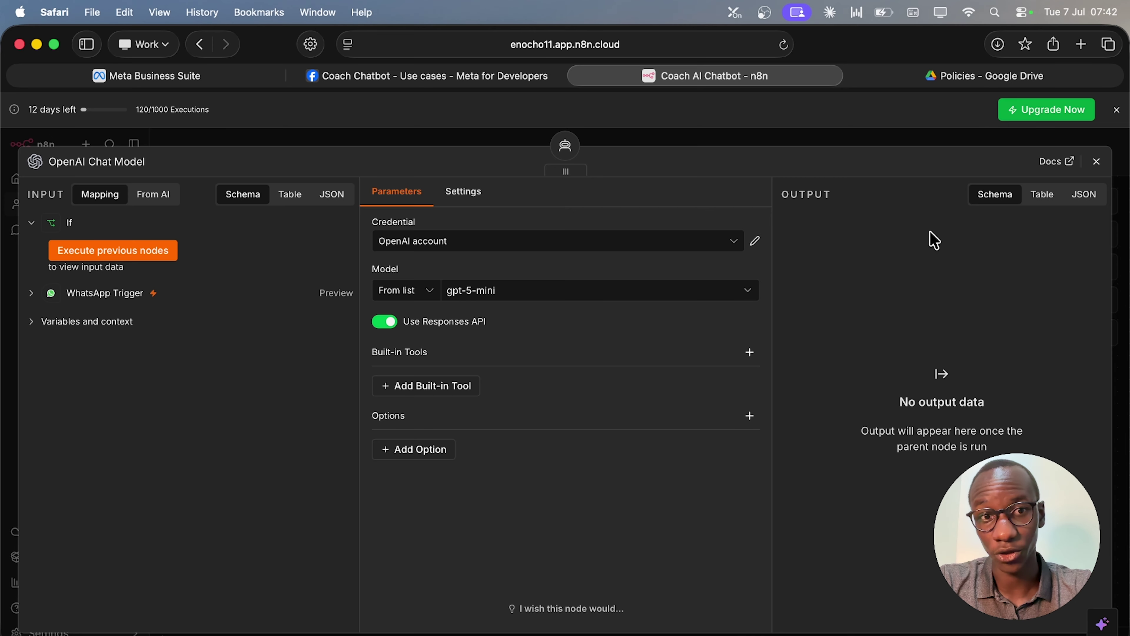
key(super+t)
text(https://platform.openai.com/login)
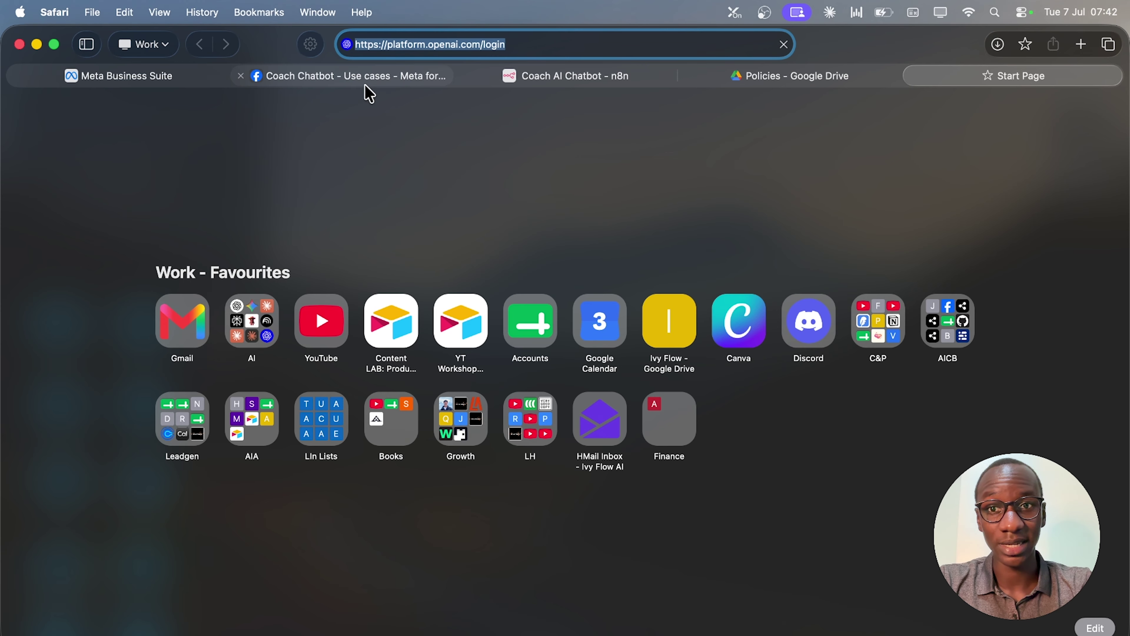
Load the OpenAI platform and reach Billing through Profile settings, showing the $4.99 credit balance.
key(Return)
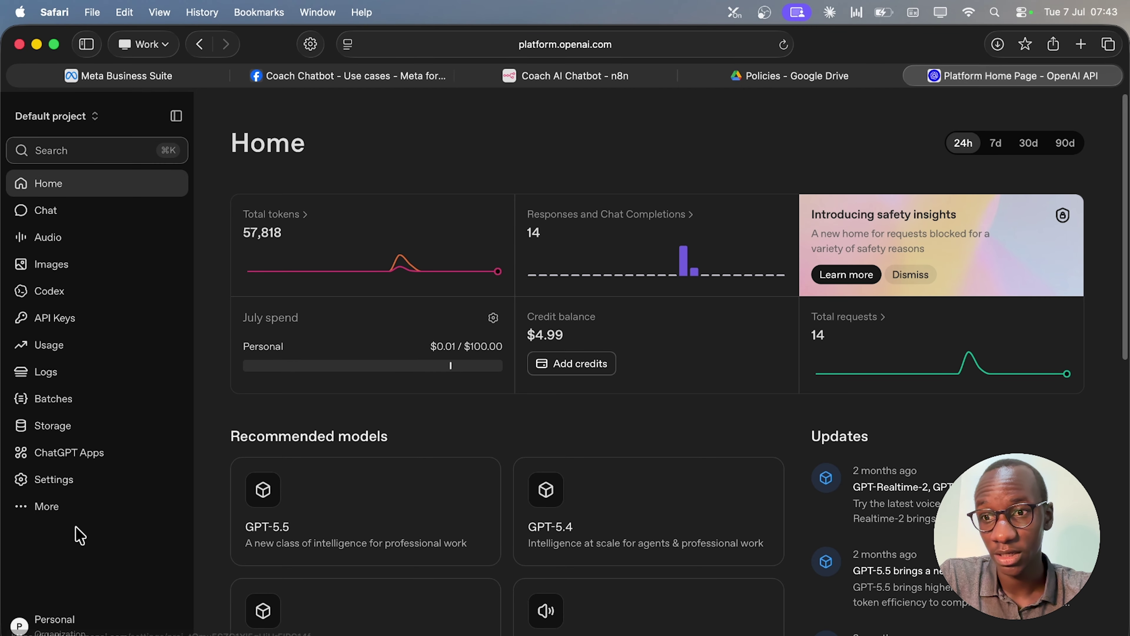
click(30, 630)
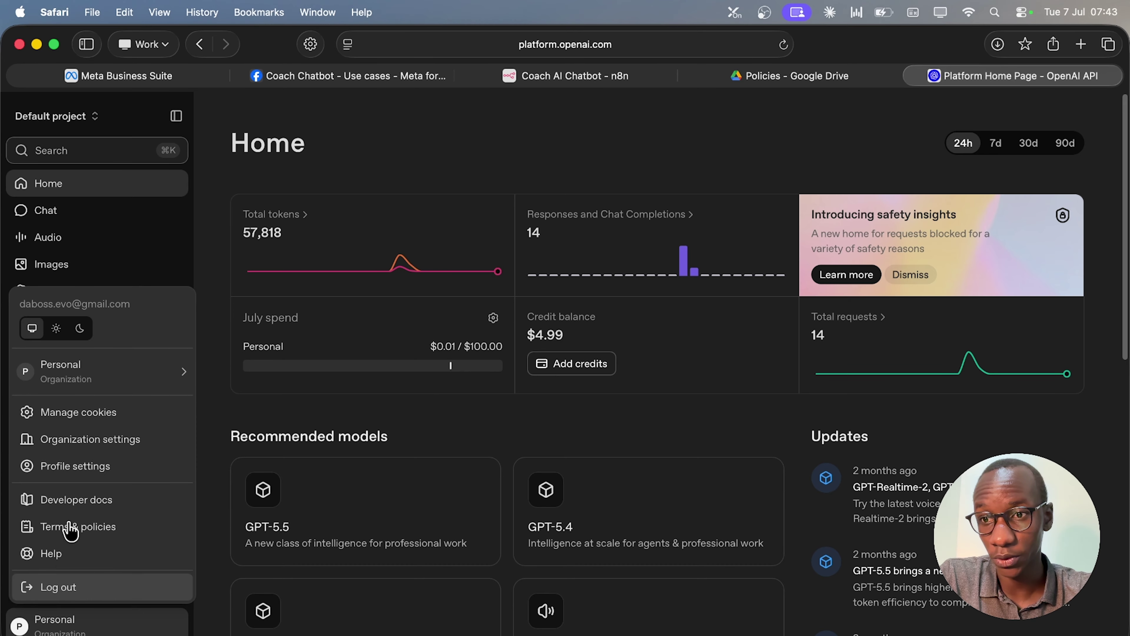
click(122, 477)
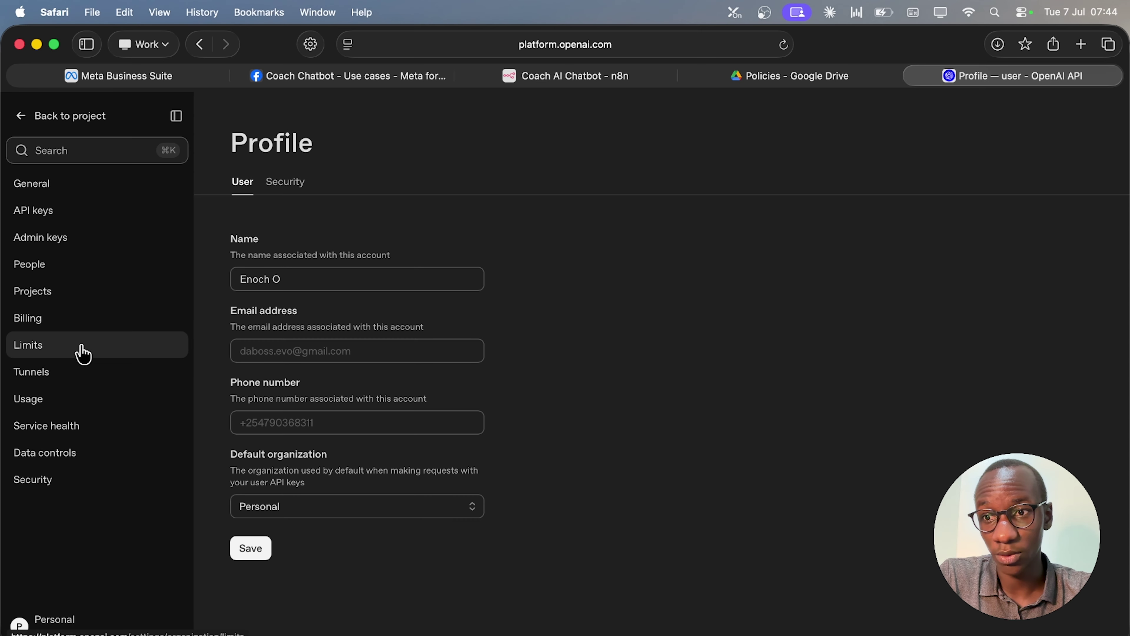
click(69, 331)
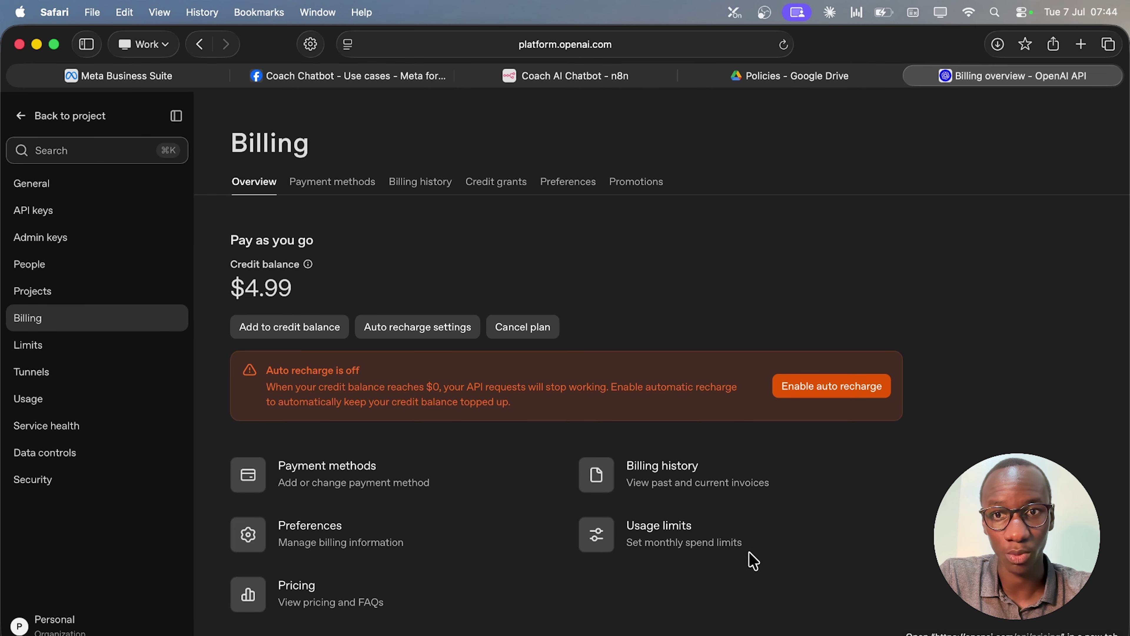
click(332, 182)
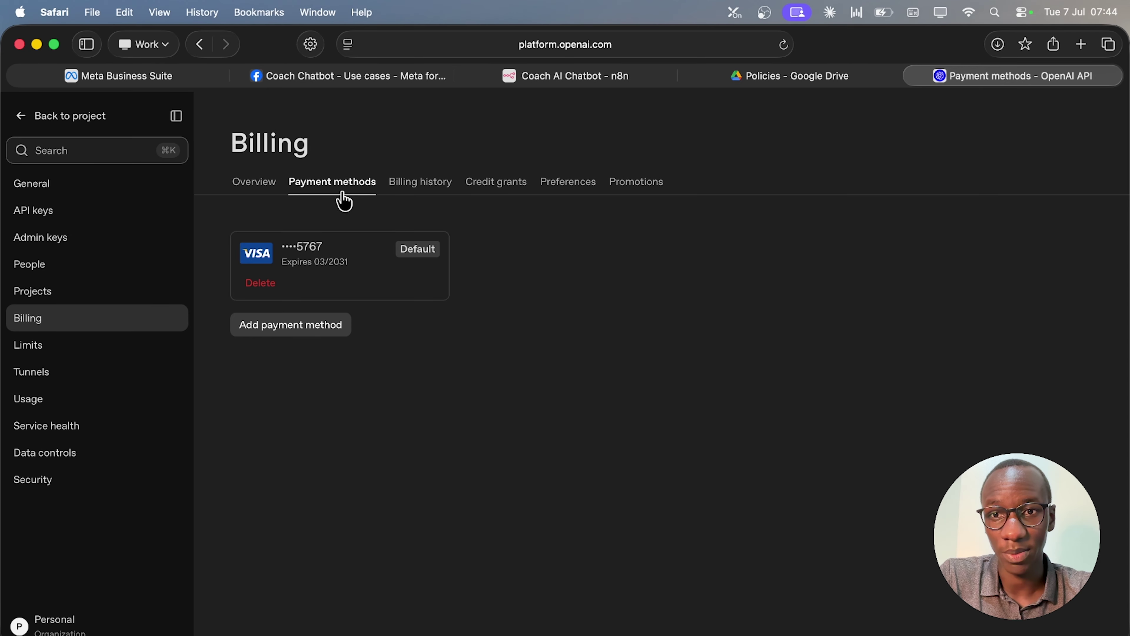
click(267, 192)
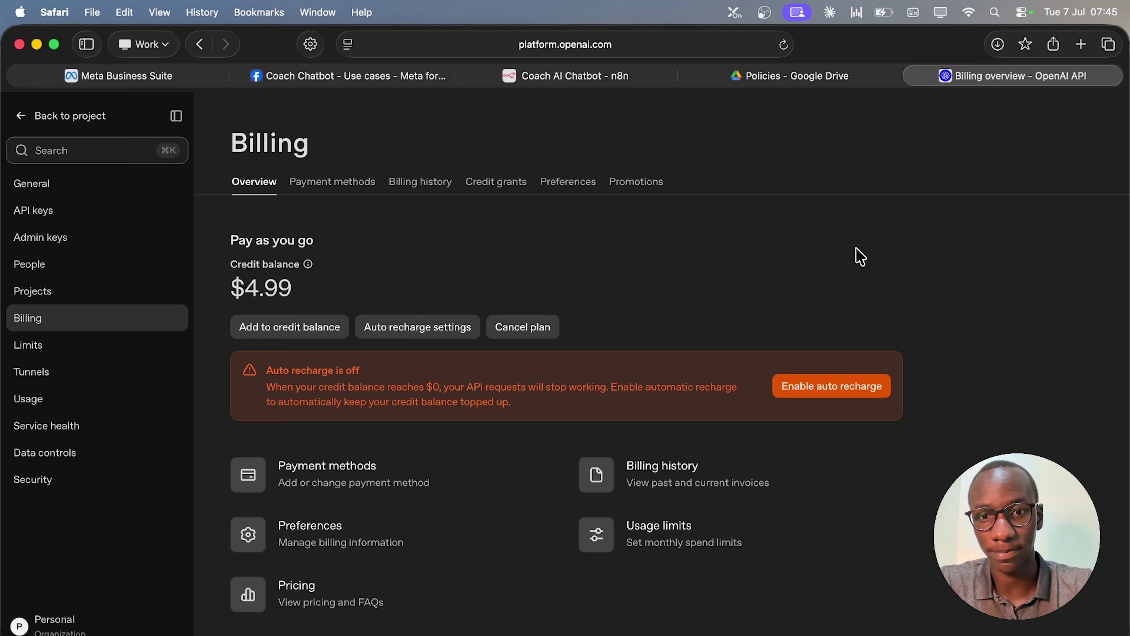
click(331, 183)
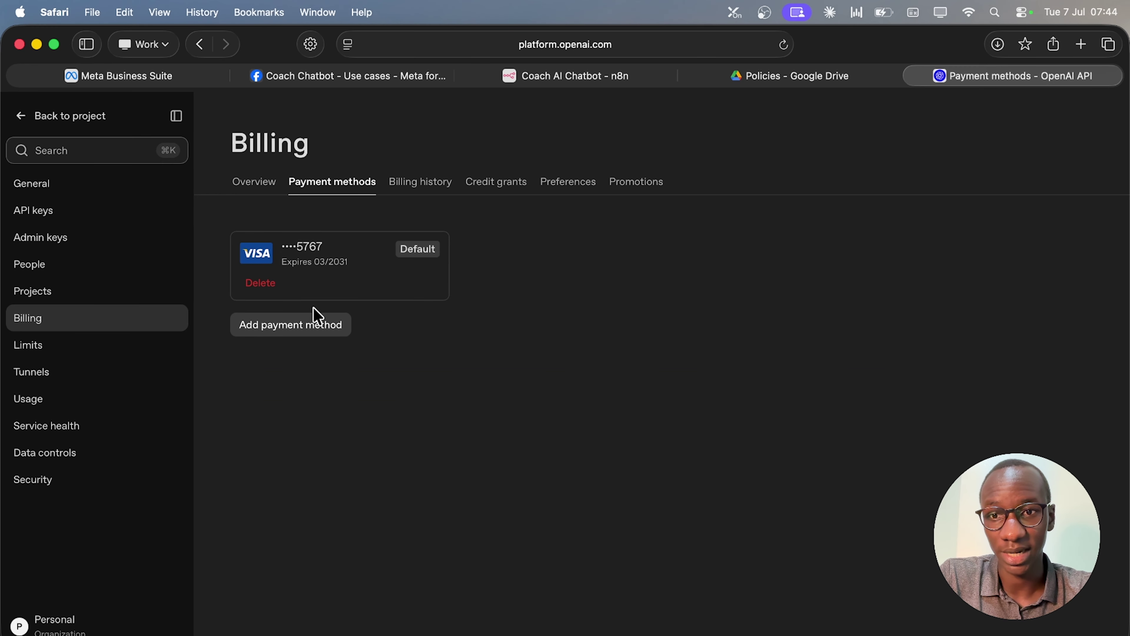
click(263, 186)
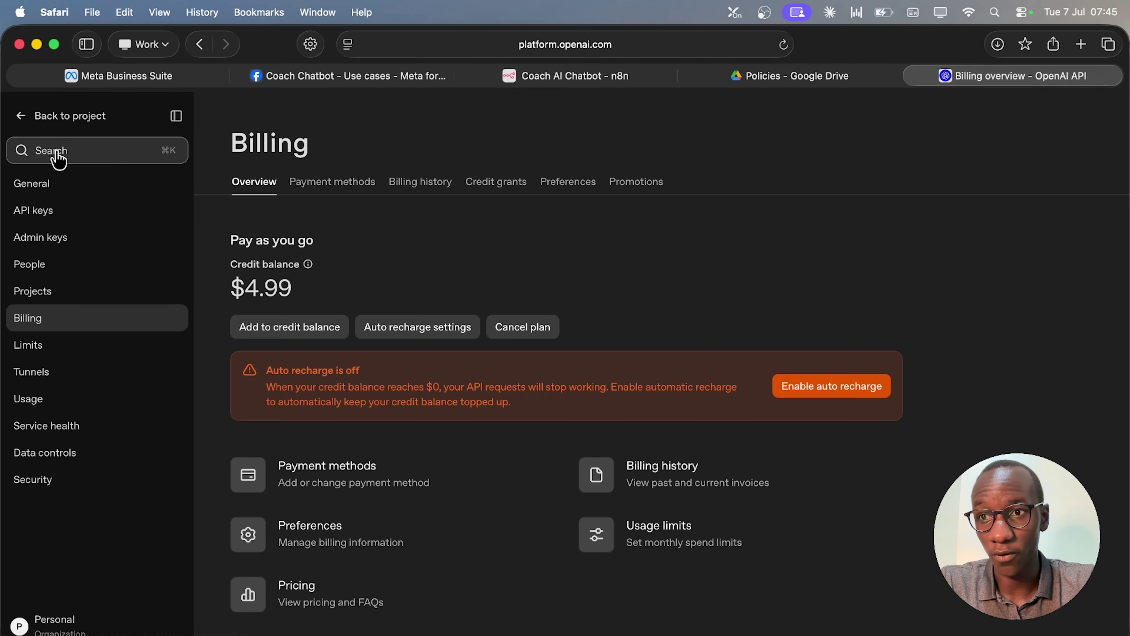
Create a Default-project secret key named 'Coach AI Chatbot' and copy its value.
click(38, 211)
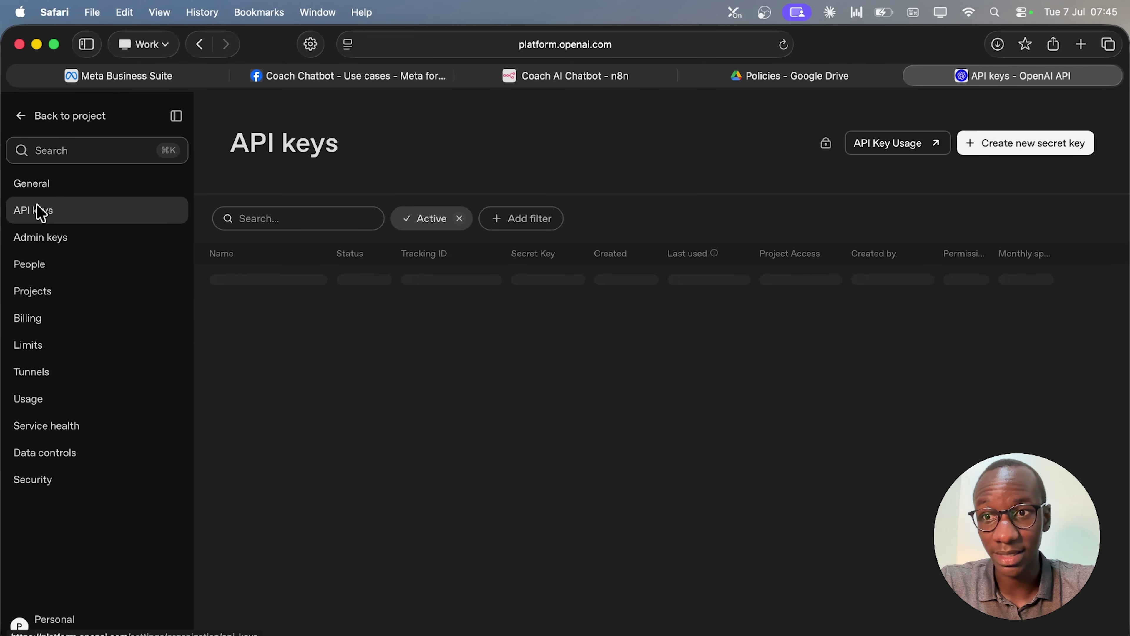
click(1019, 147)
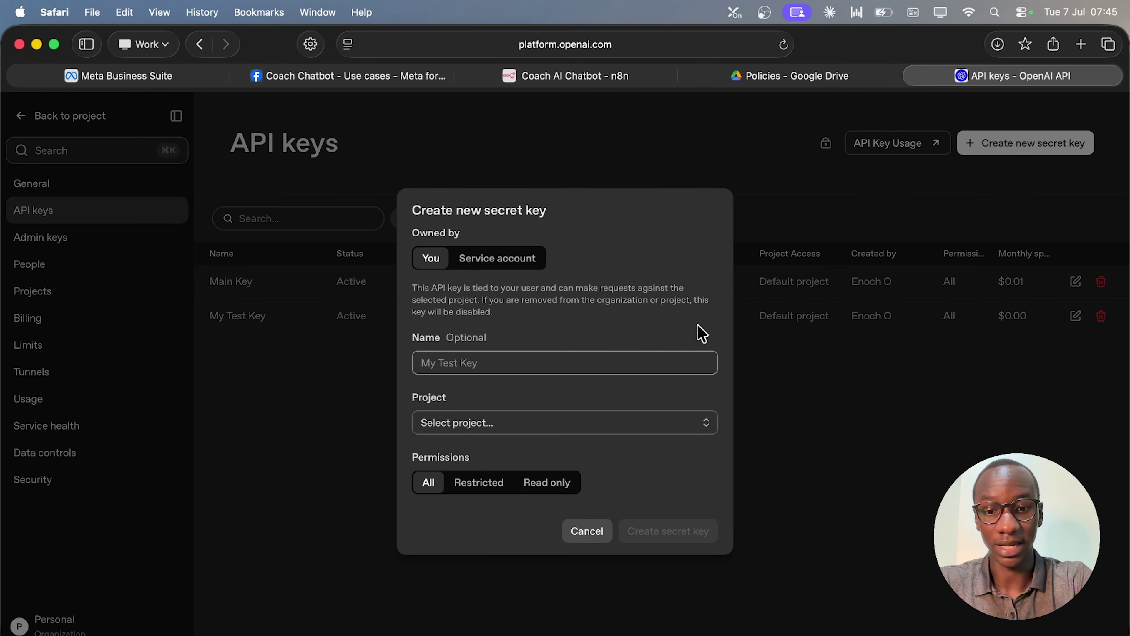
text(AI)
key(BackSpace)
key(super+a)
text(Coach AI)
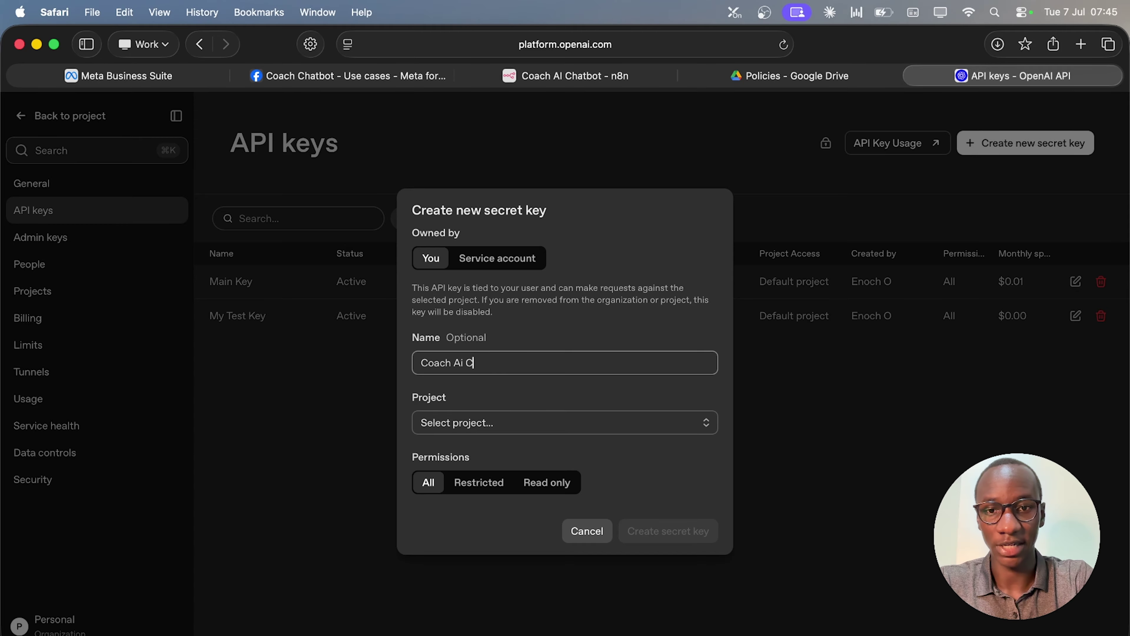
text( Chatbot)
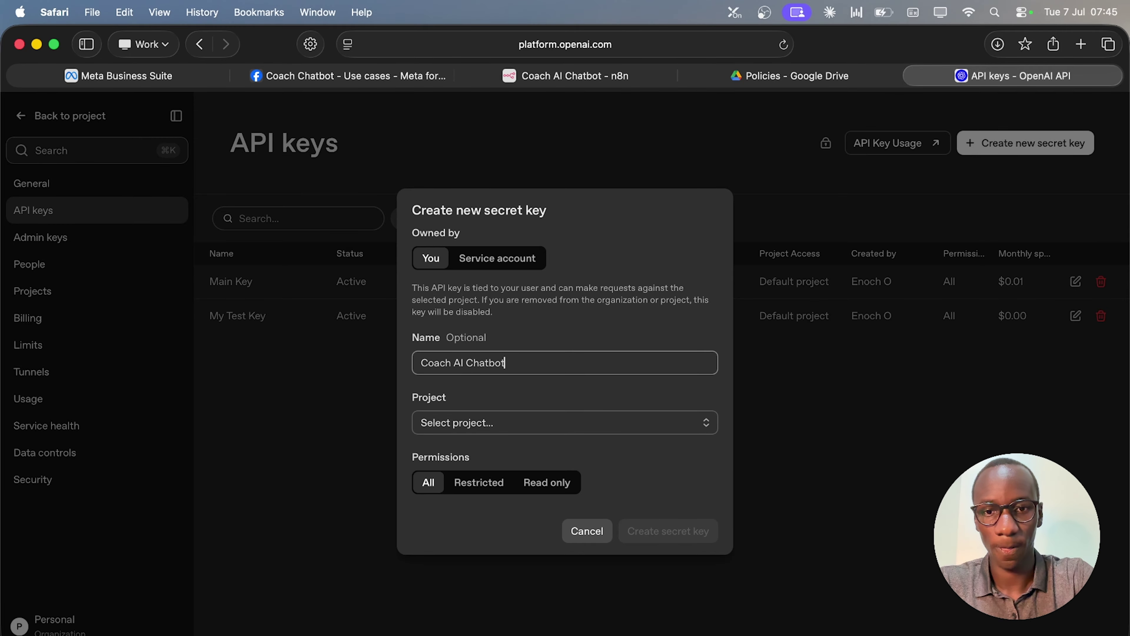
click(609, 426)
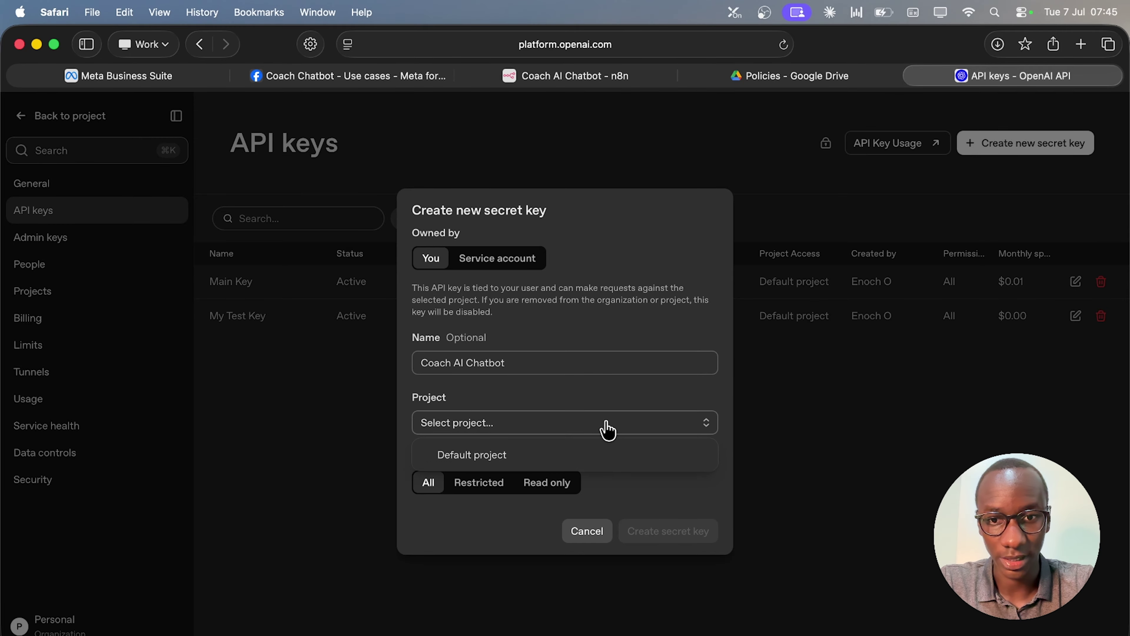
click(494, 455)
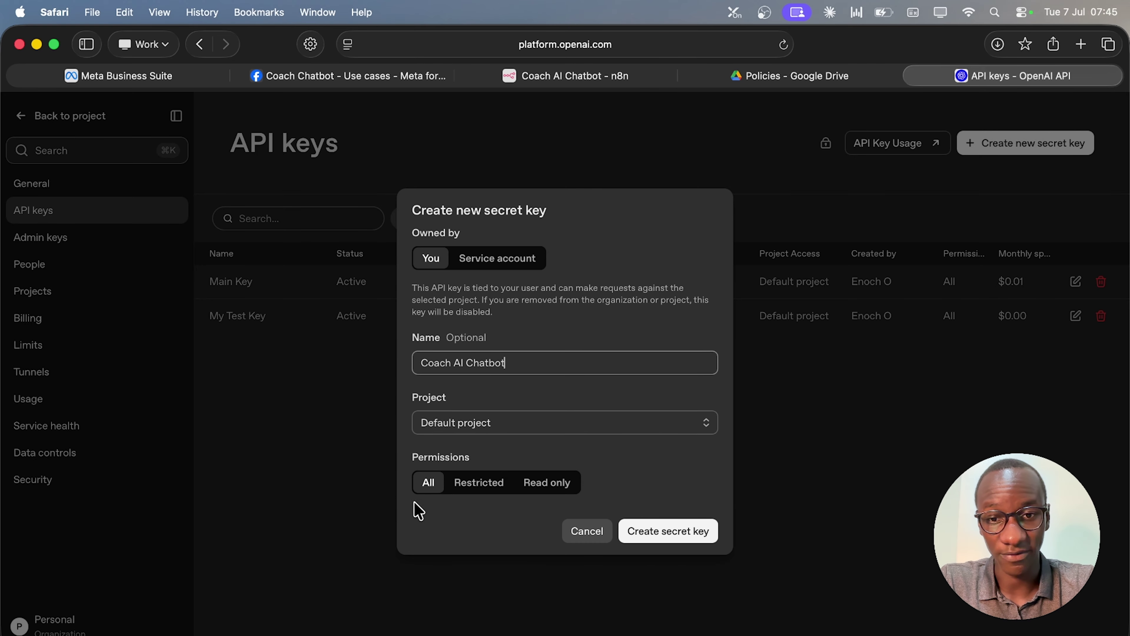
click(696, 531)
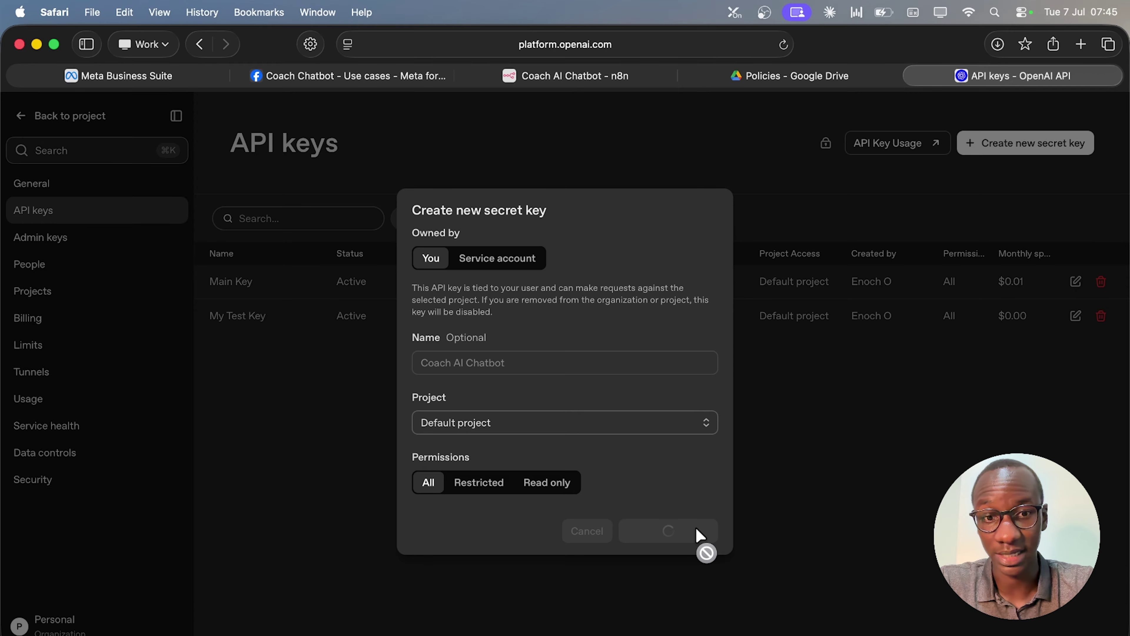
click(699, 393)
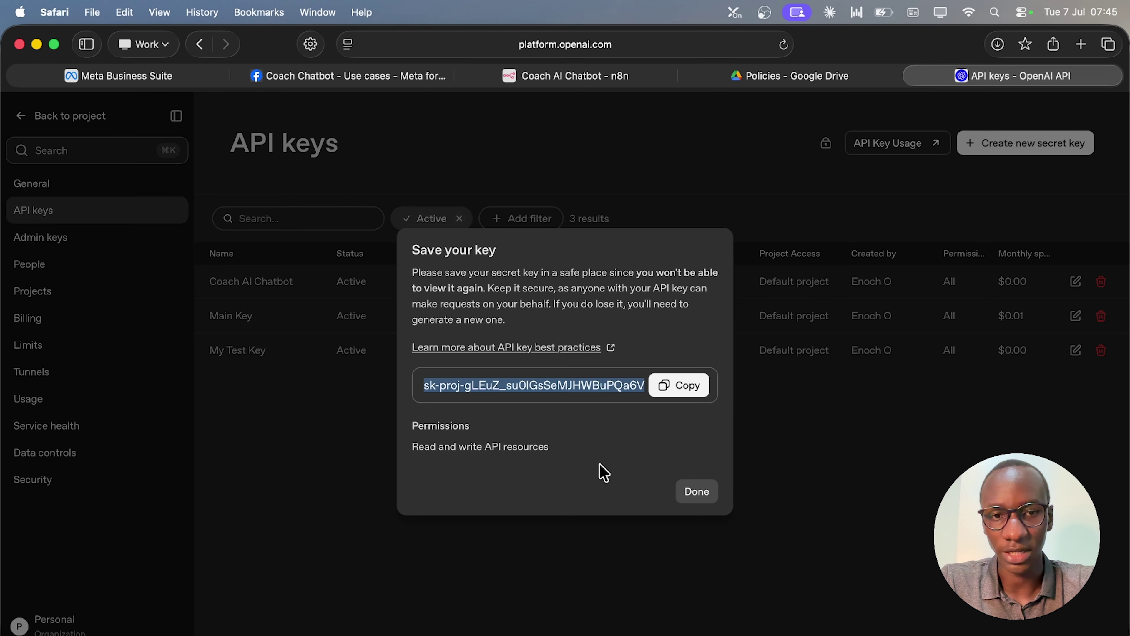
Copy the new key, return to n8n, and list the OpenAI Chat Model's credential options.
click(680, 387)
click(694, 492)
key(super+3)
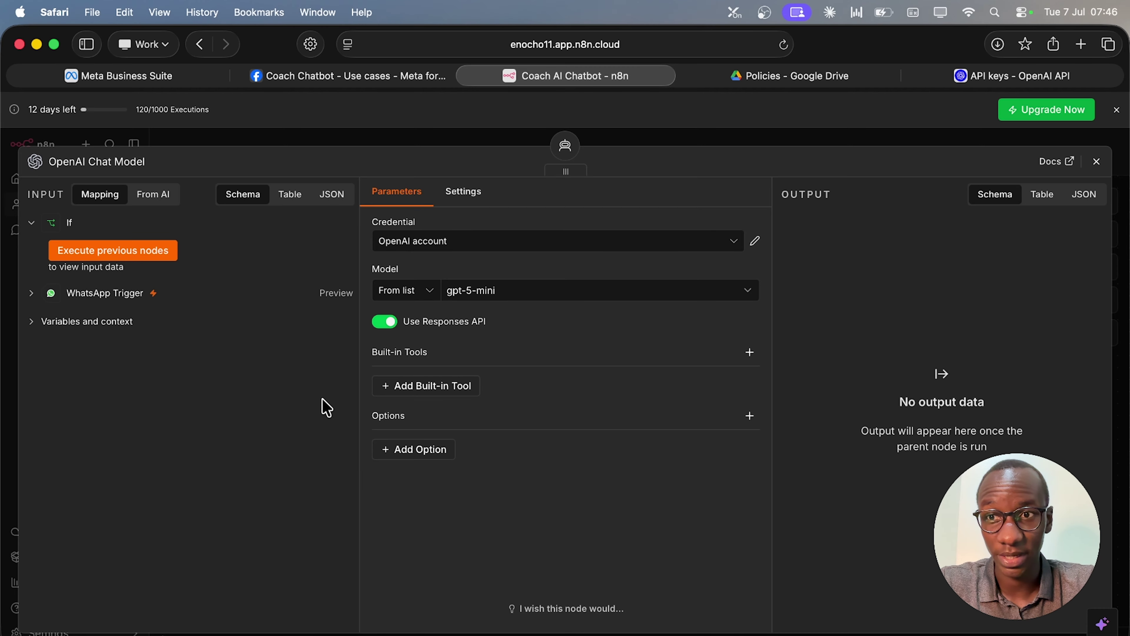
click(1096, 162)
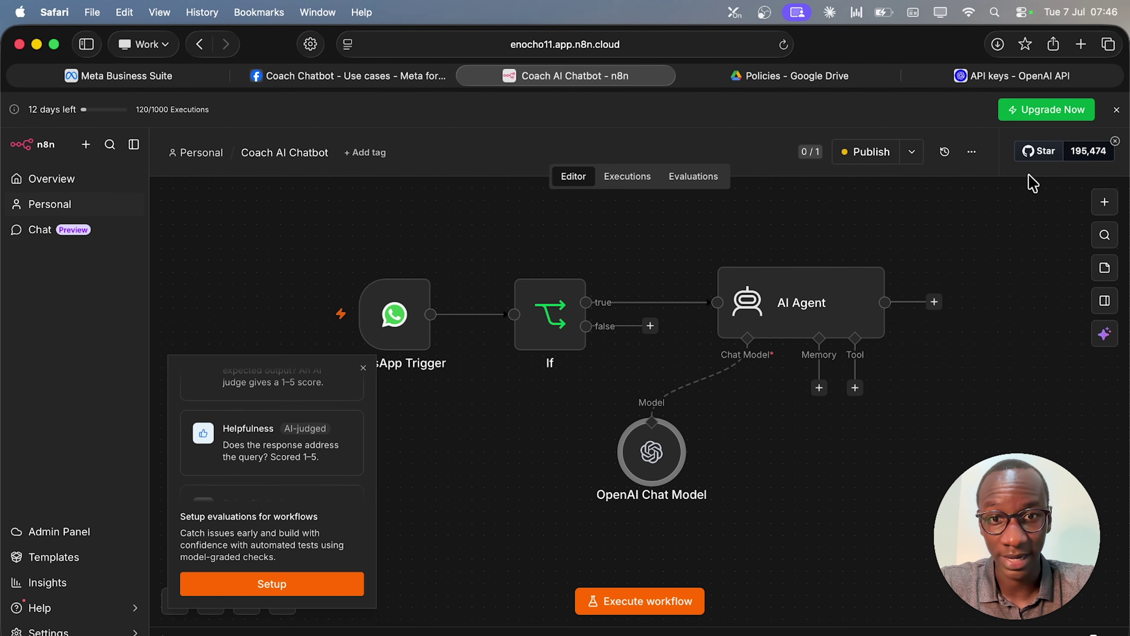
double_click(641, 463)
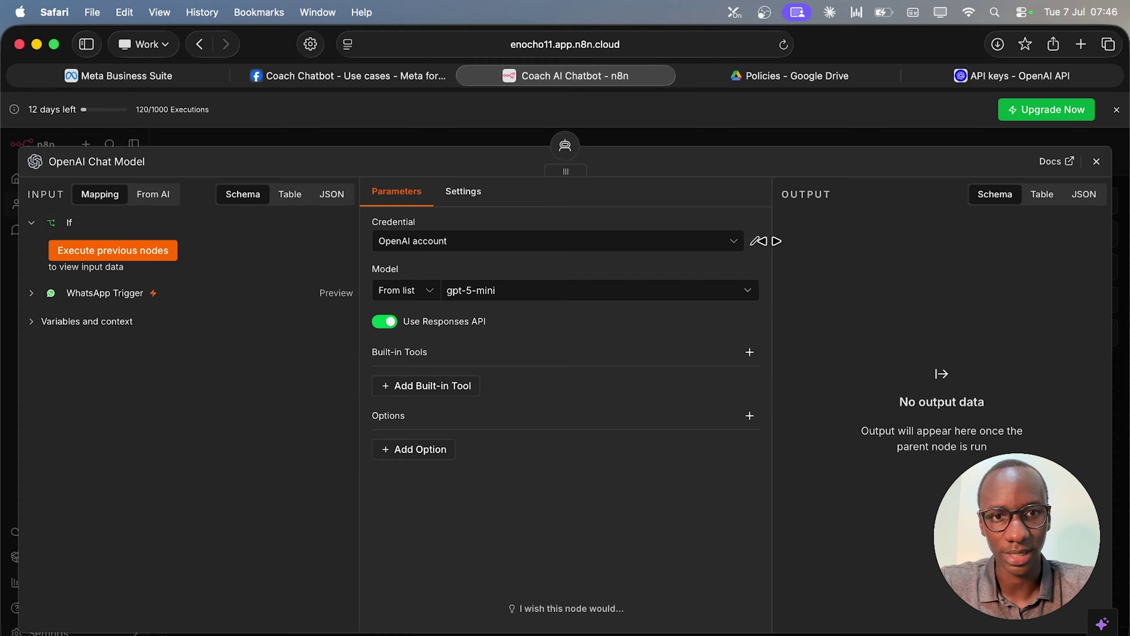
click(735, 249)
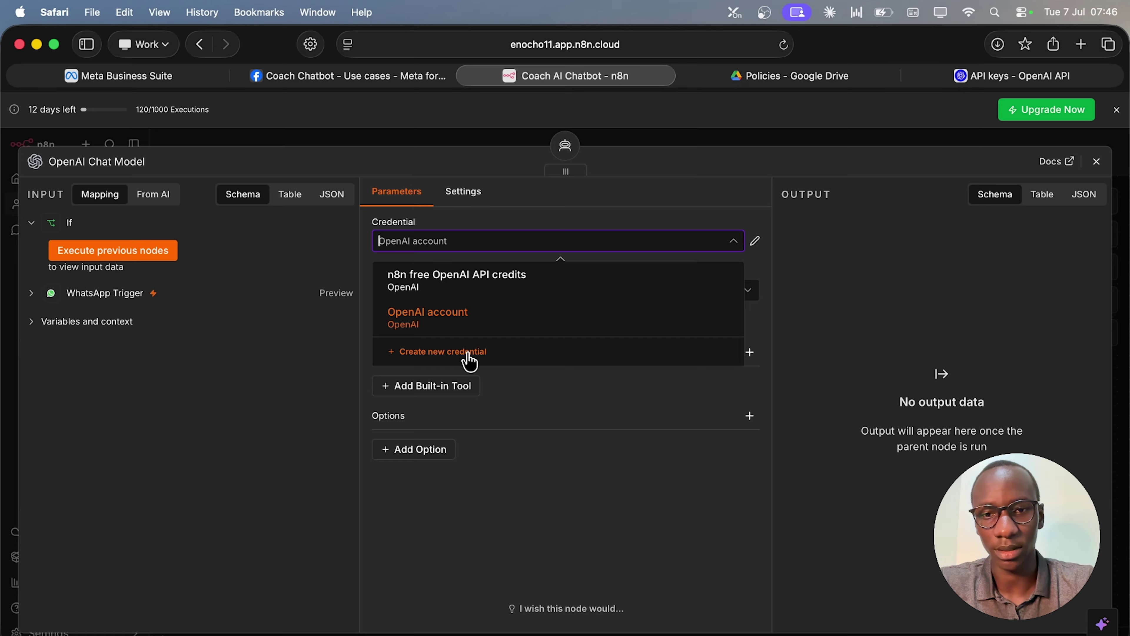
Create and save a new OpenAI credential using the pasted API key.
click(468, 354)
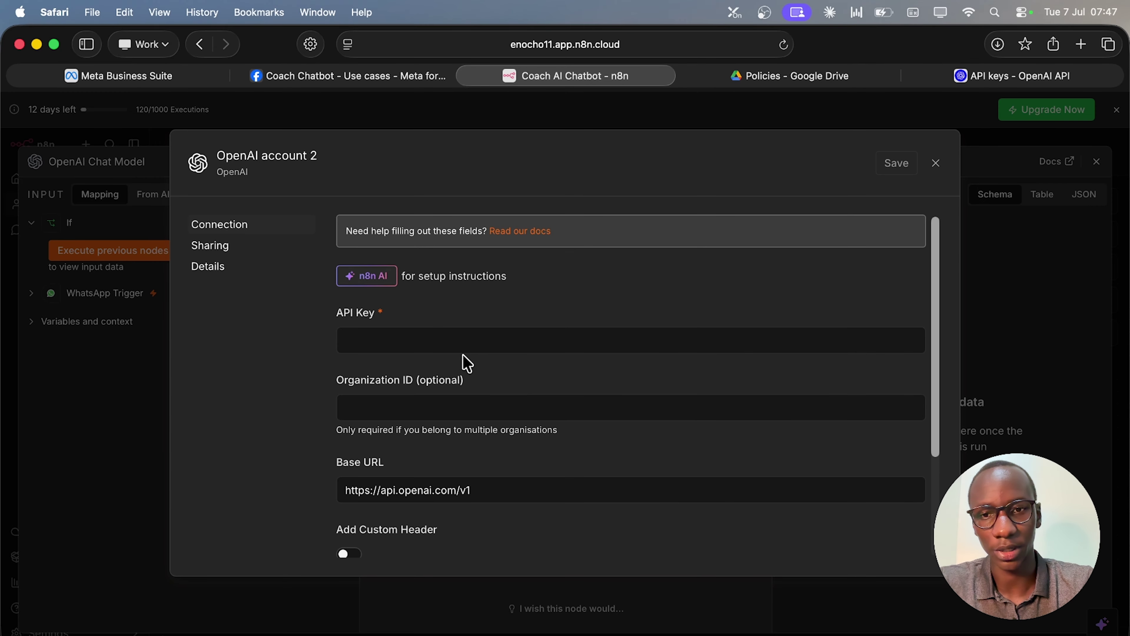
click(462, 346)
key(super+v)
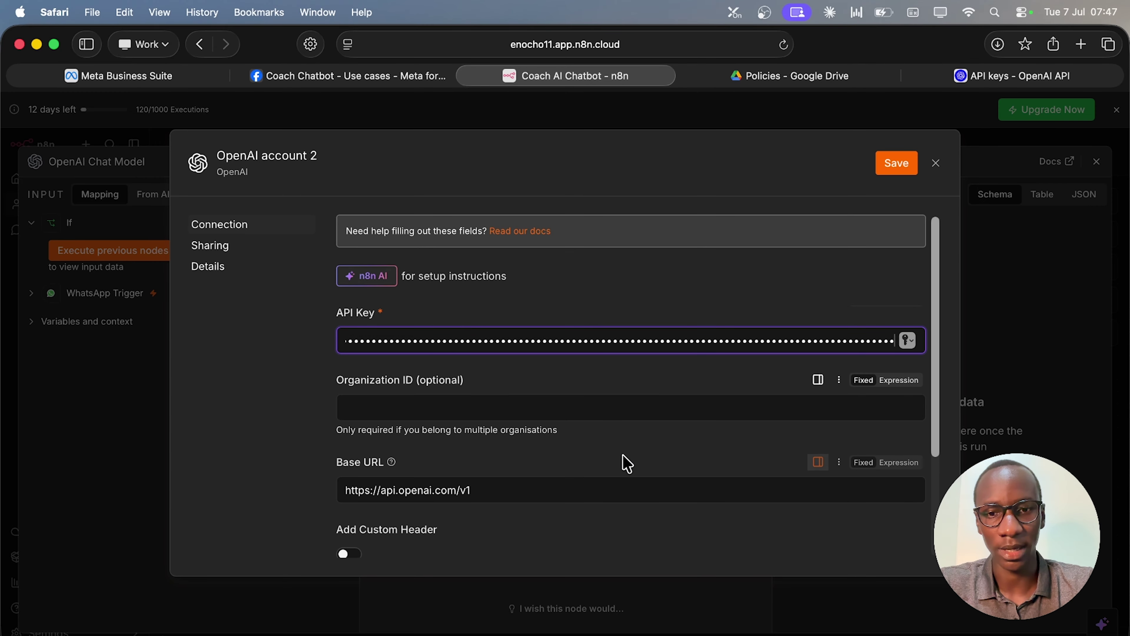
scroll(626, 463, down, 4)
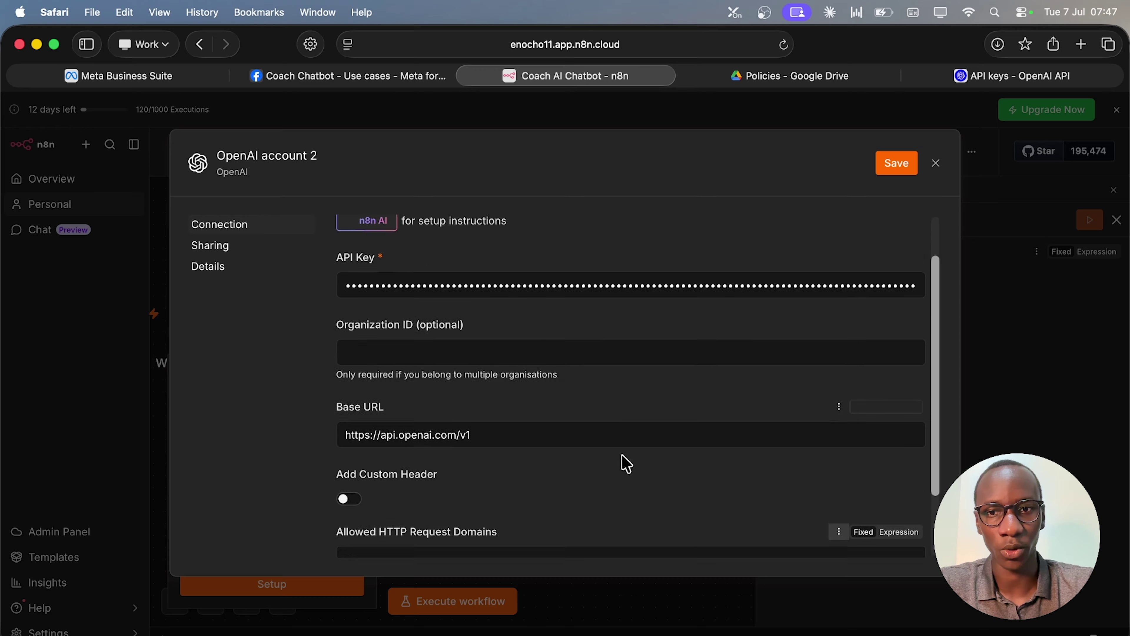
scroll(627, 463, up, 4)
click(896, 164)
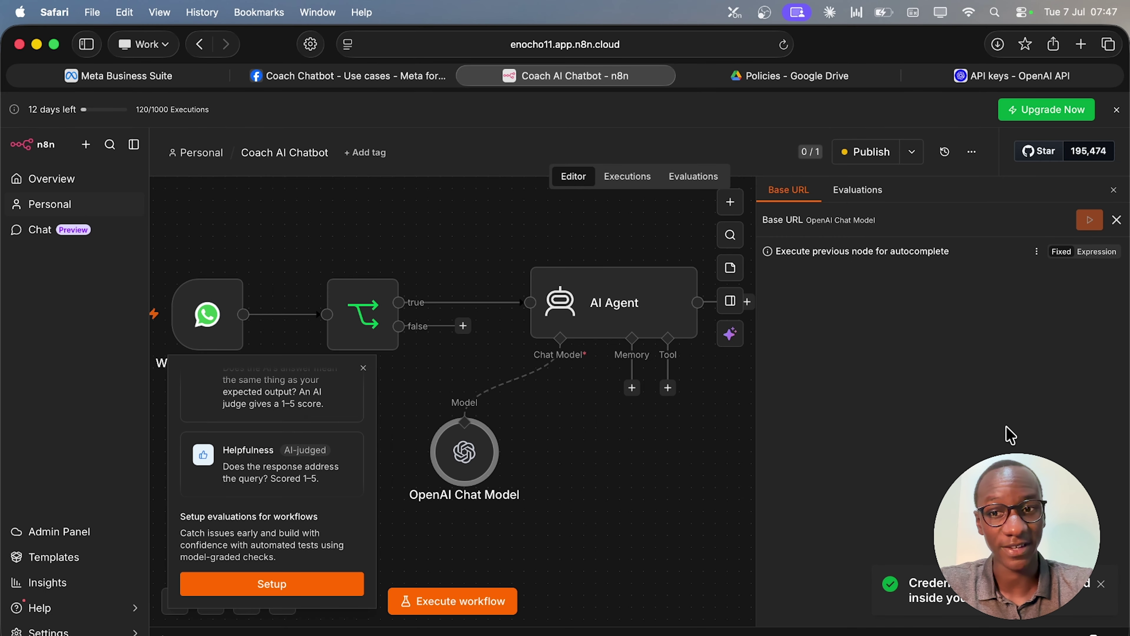
Set the OpenAI Chat Model's credential to OpenAI account 2 and list the available models.
click(363, 368)
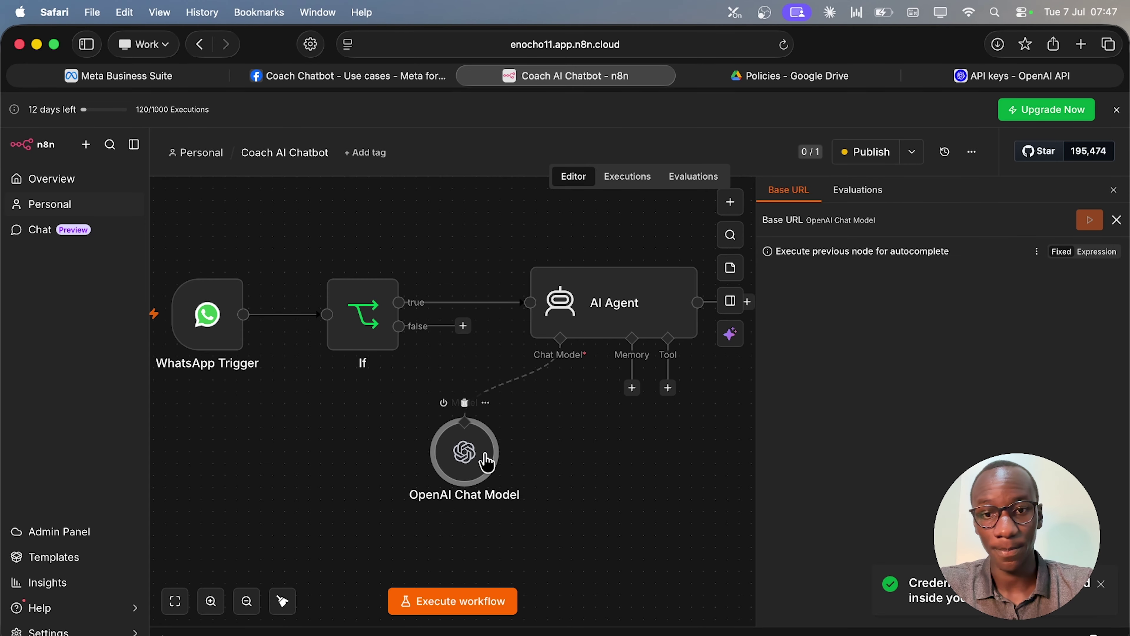
double_click(486, 460)
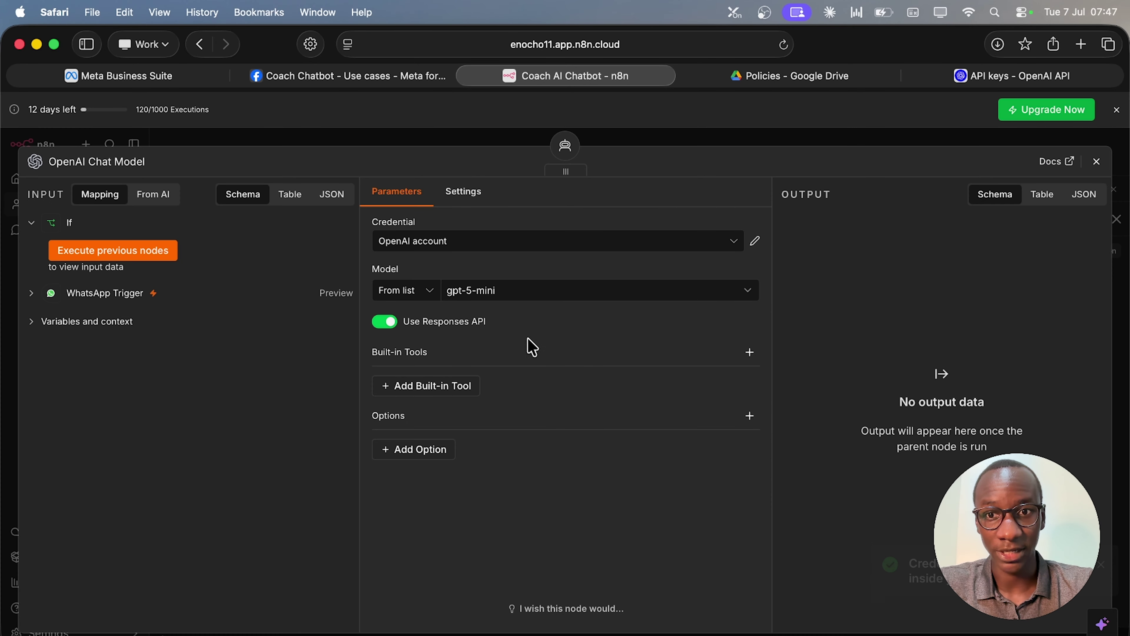
click(623, 242)
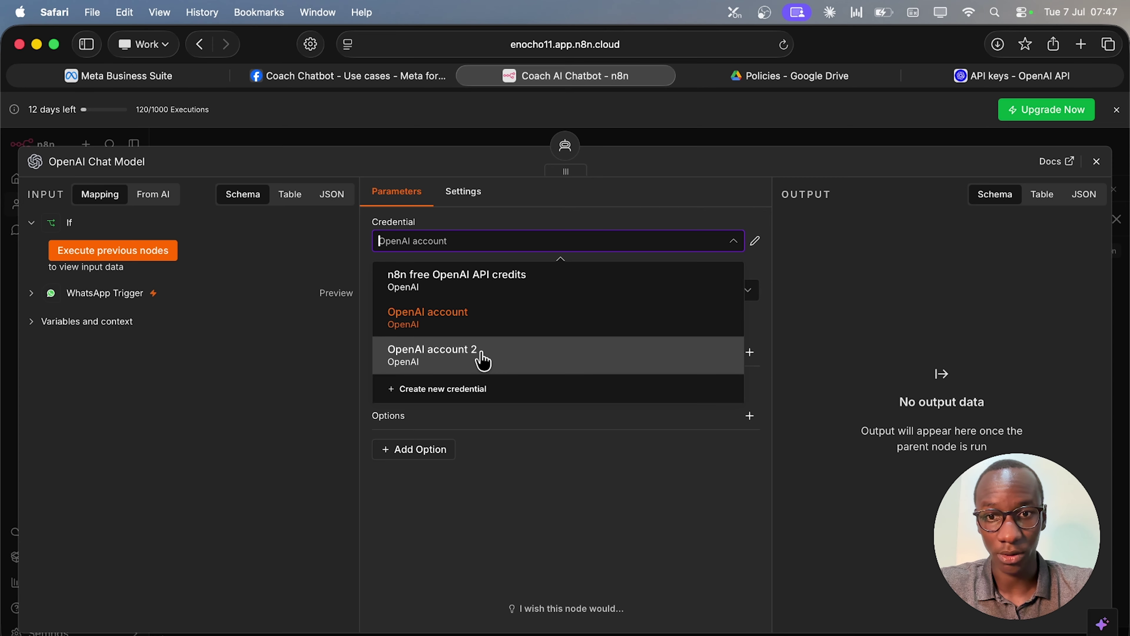
click(483, 360)
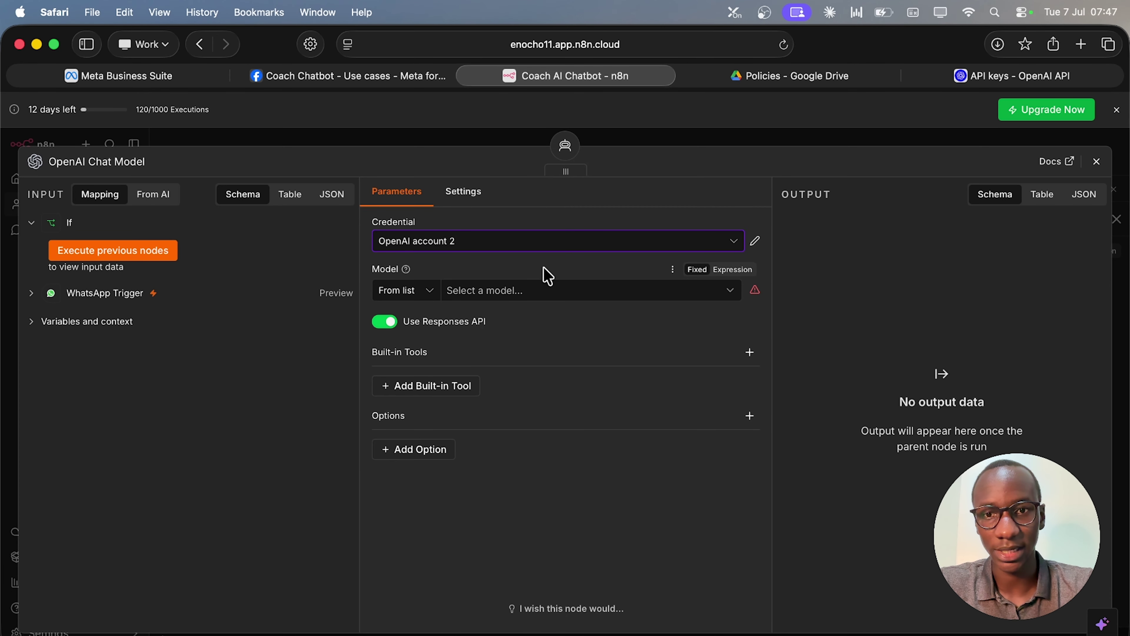
click(539, 297)
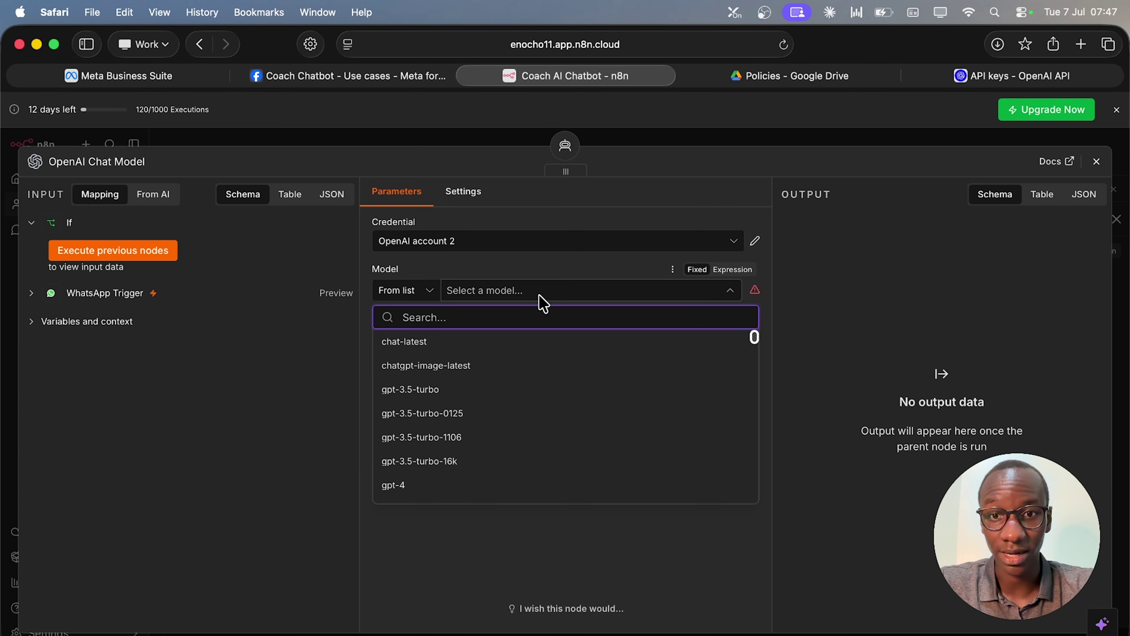
Search 'gpt-5' and set the OpenAI Chat Model's model to gpt-5-mini, confirming the choice.
scroll(524, 438, down, 3)
scroll(524, 439, down, 15)
scroll(525, 421, up, 10)
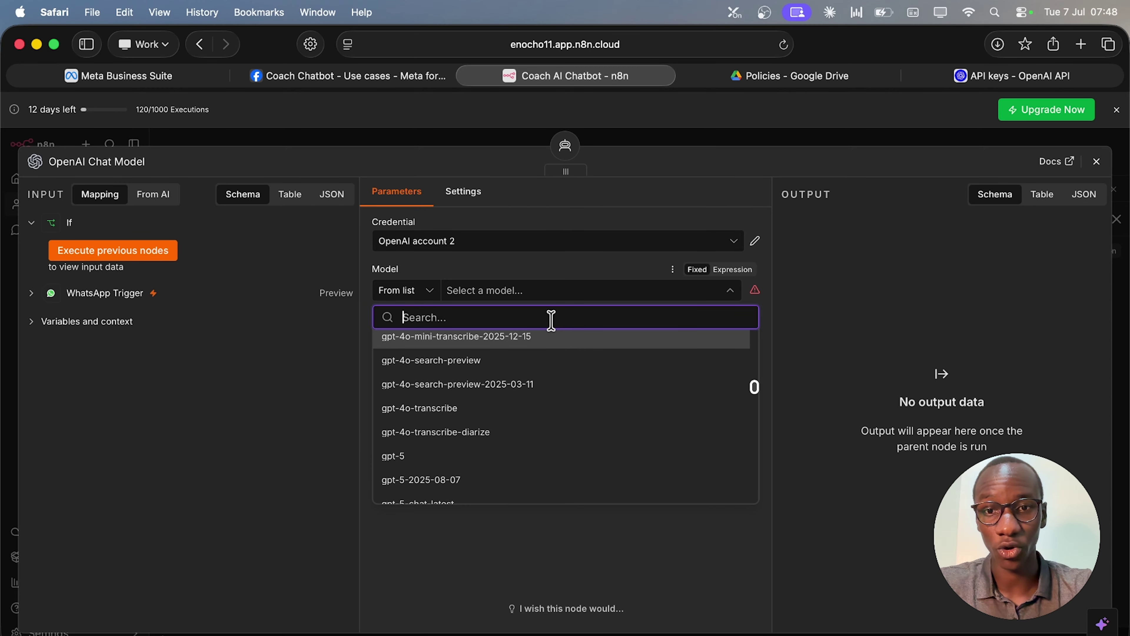
text(gpt-5)
key(BackSpace)
key(BackSpace)
key(BackSpace)
key(BackSpace)
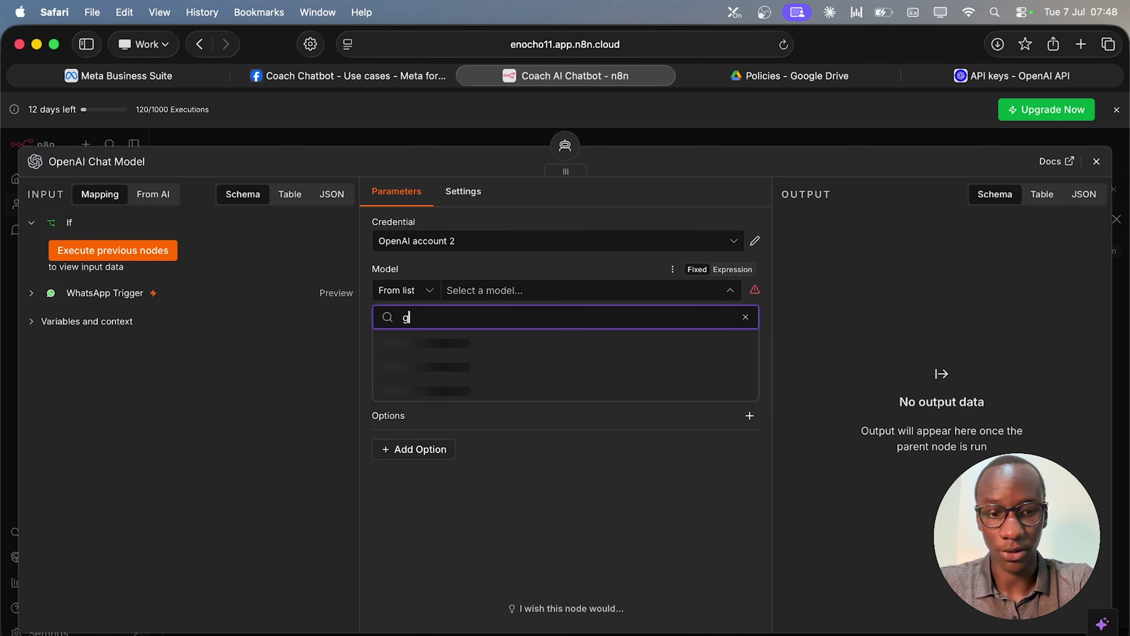
text(pt-5)
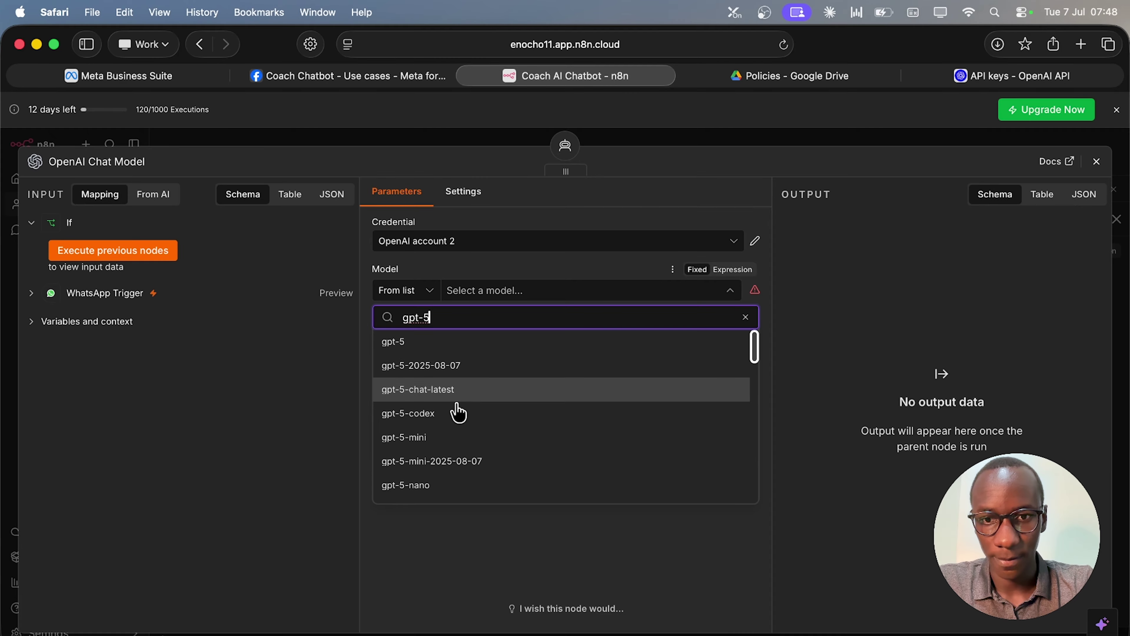
click(447, 438)
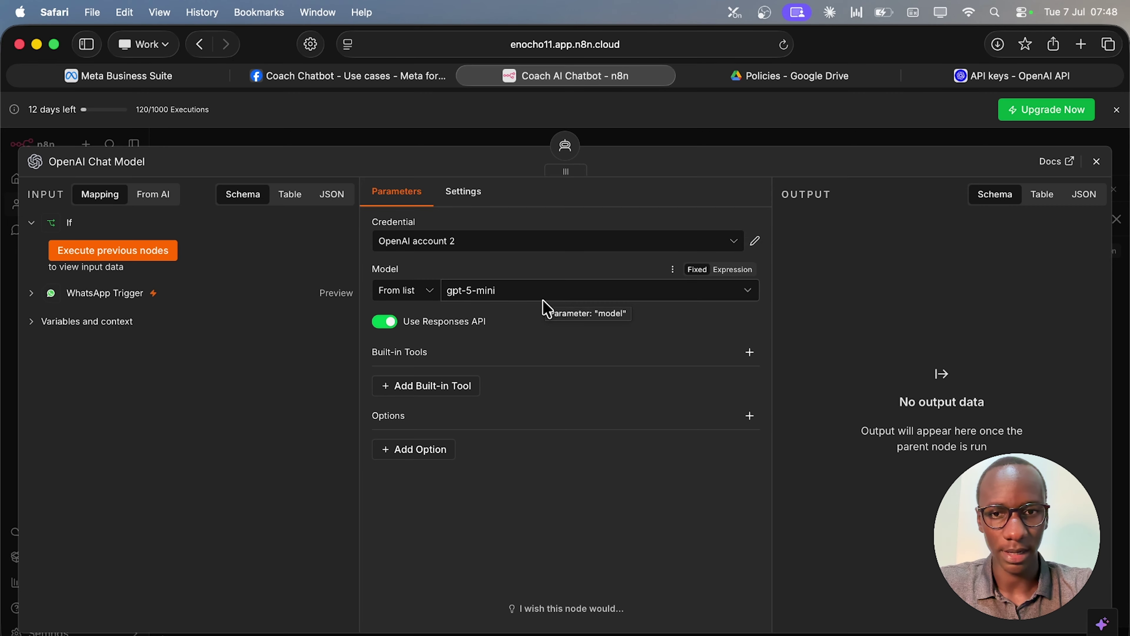
click(543, 298)
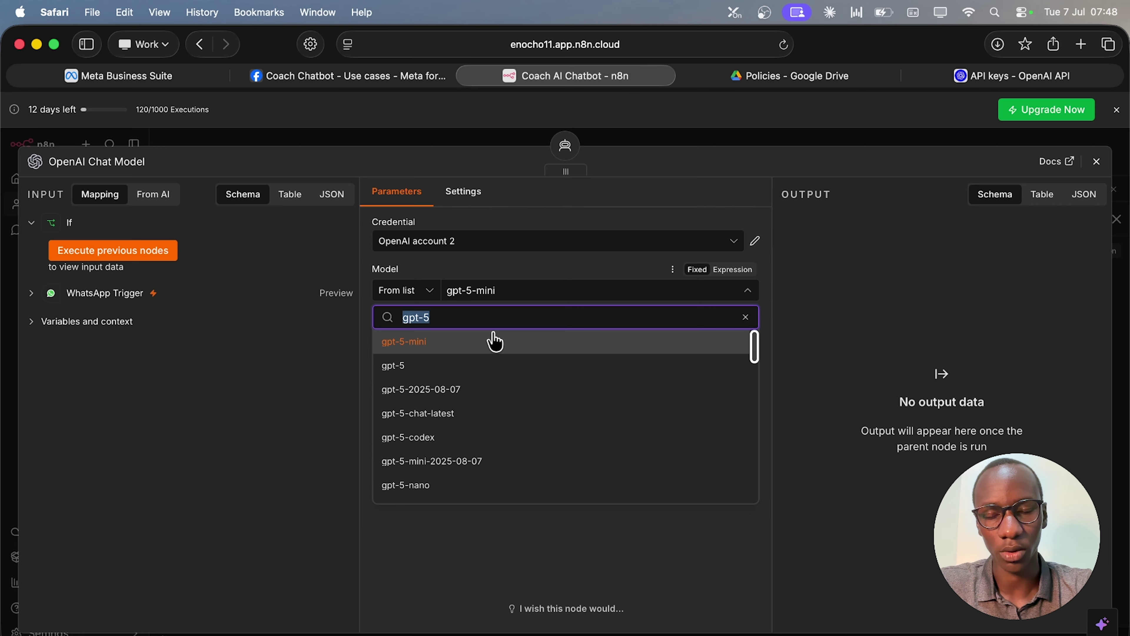
click(479, 352)
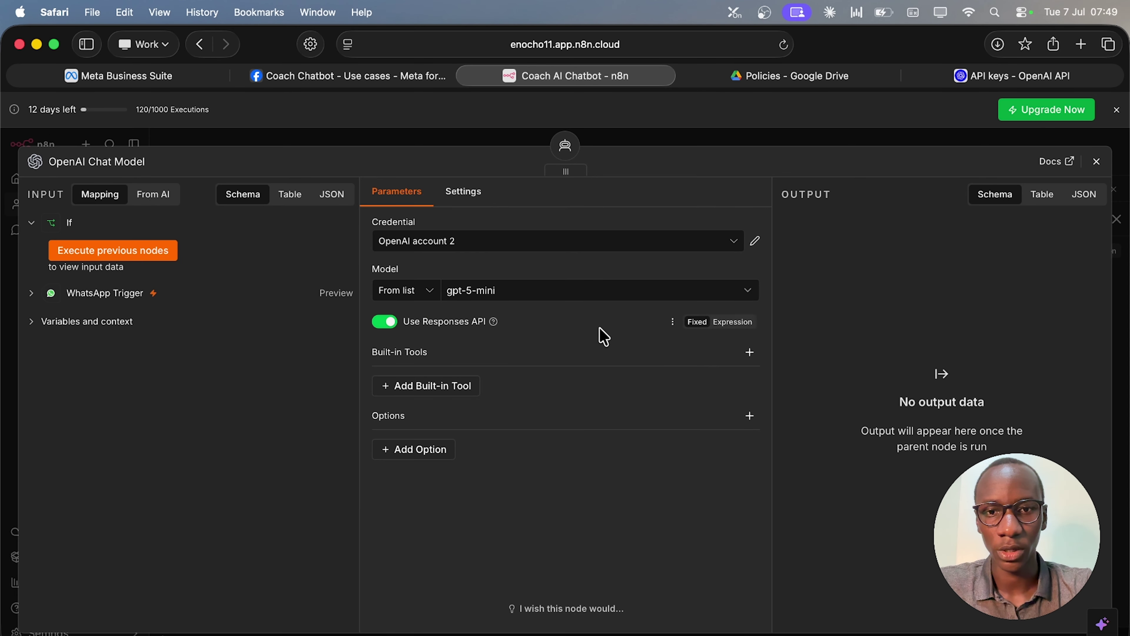
click(1098, 164)
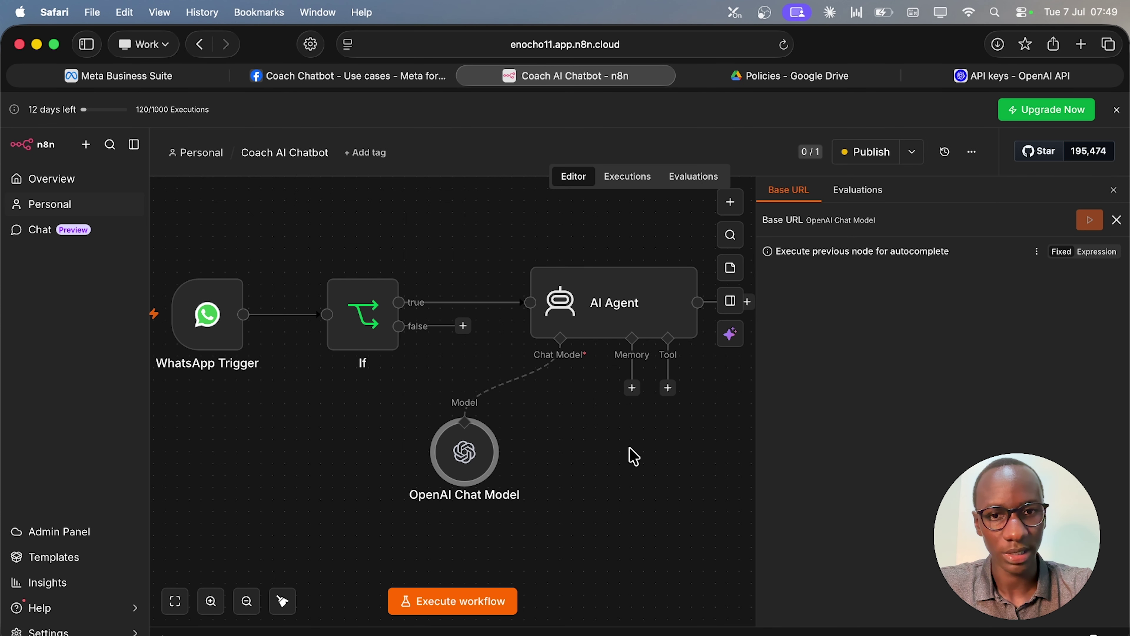
Add a Simple Memory node to the AI Agent with a context window length of 10.
scroll(679, 427, down, 3)
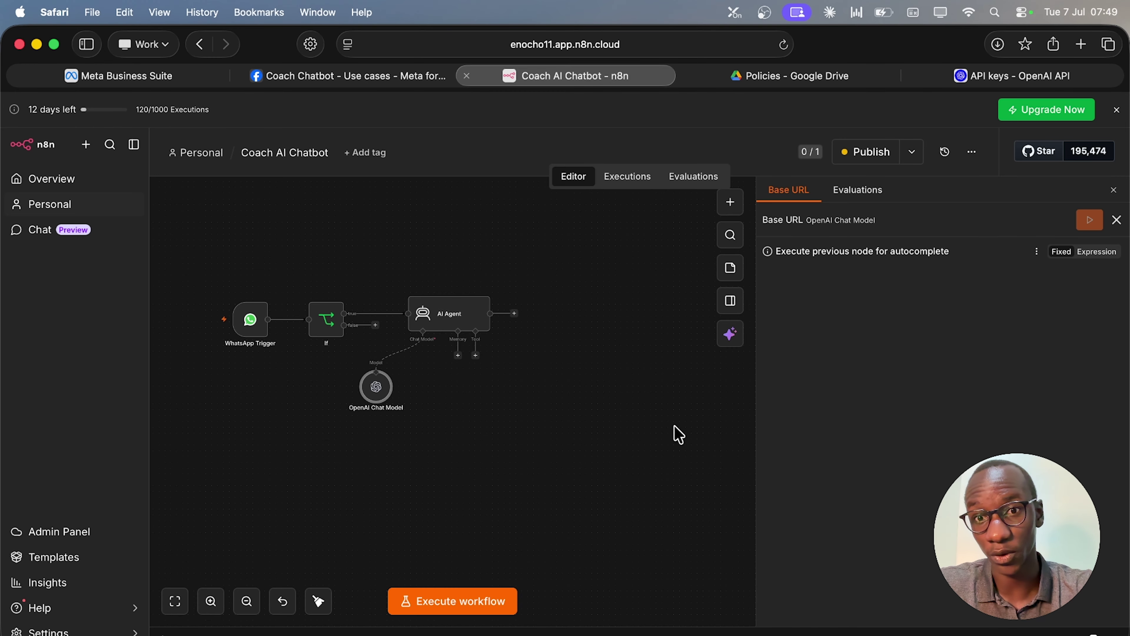
scroll(440, 382, up, 5)
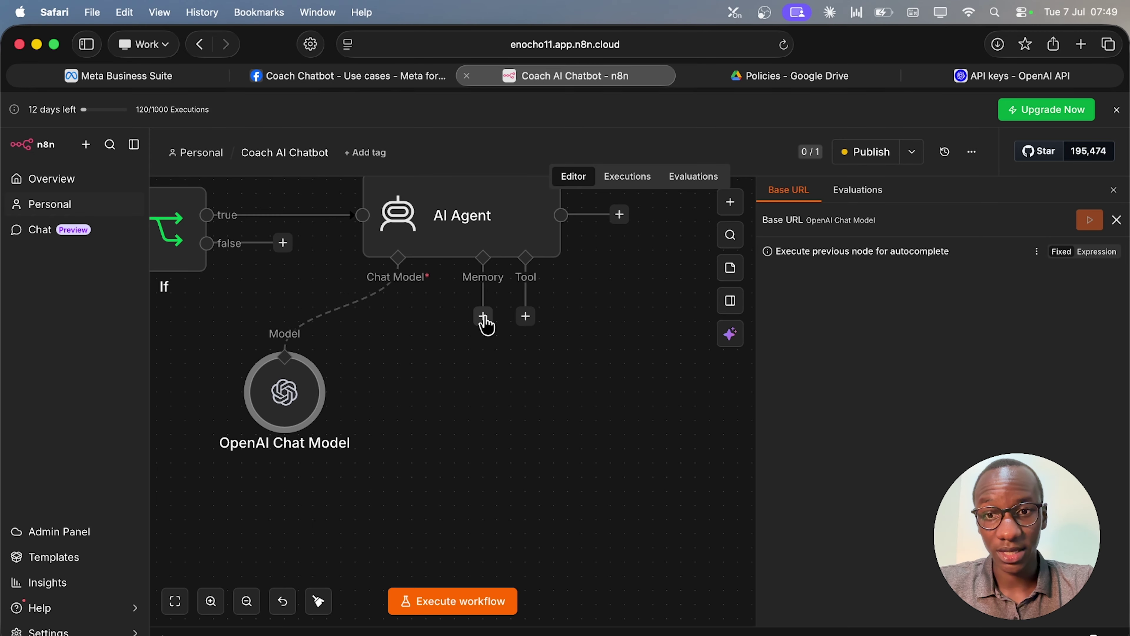
click(483, 317)
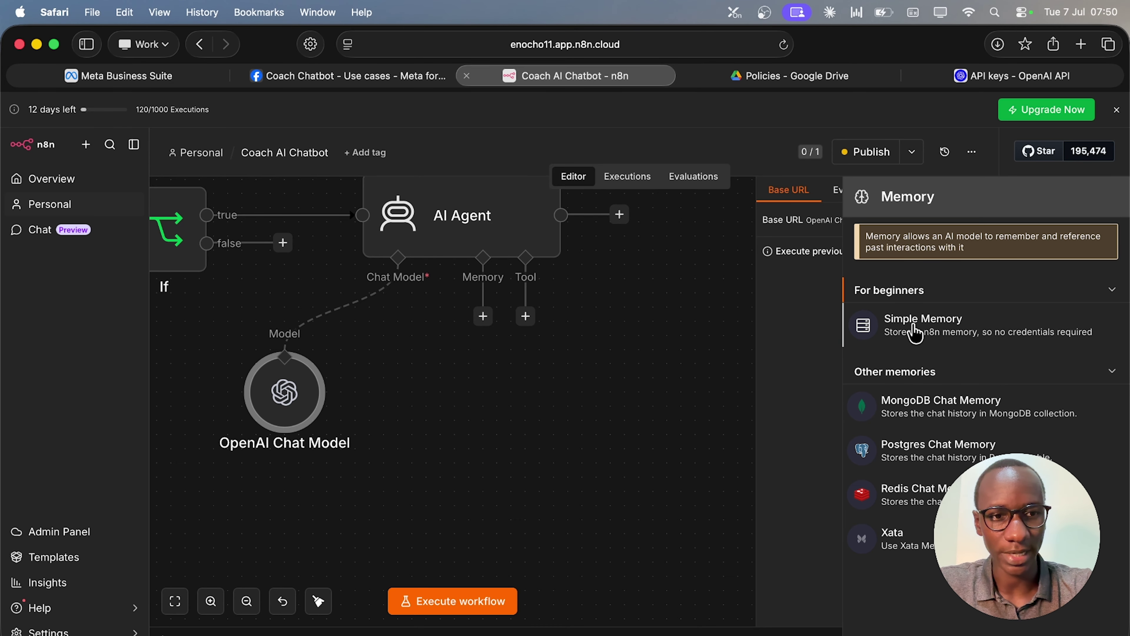
click(915, 333)
click(459, 465)
key(super+a)
text(10)
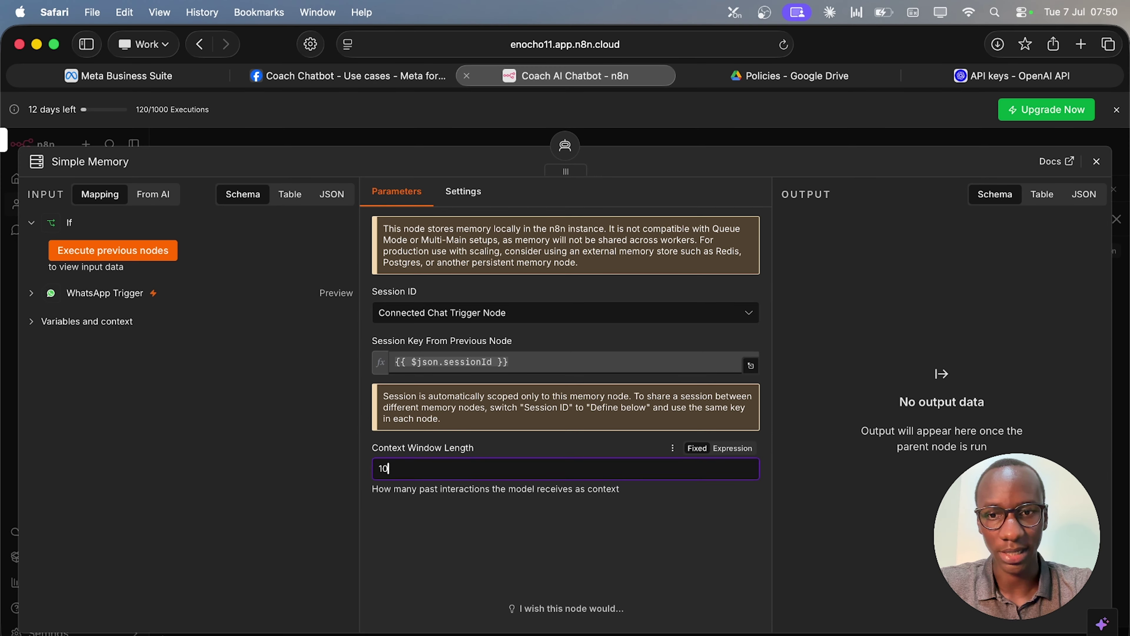
click(449, 539)
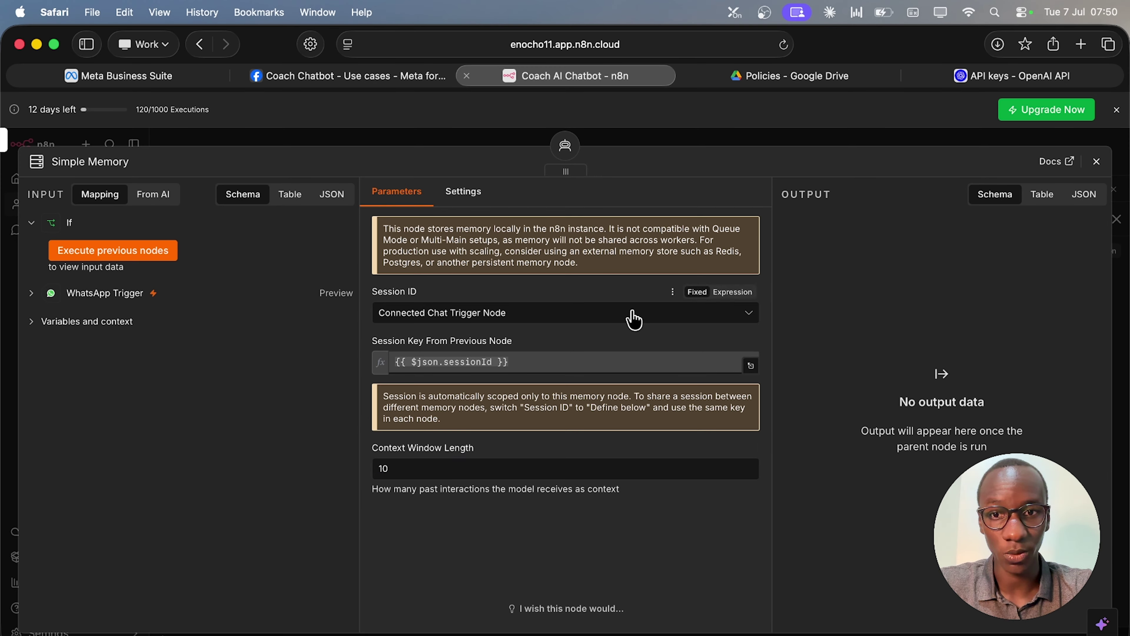
Set the memory's Session ID to Define below, with the key as the WhatsApp contact's user_id.
click(518, 319)
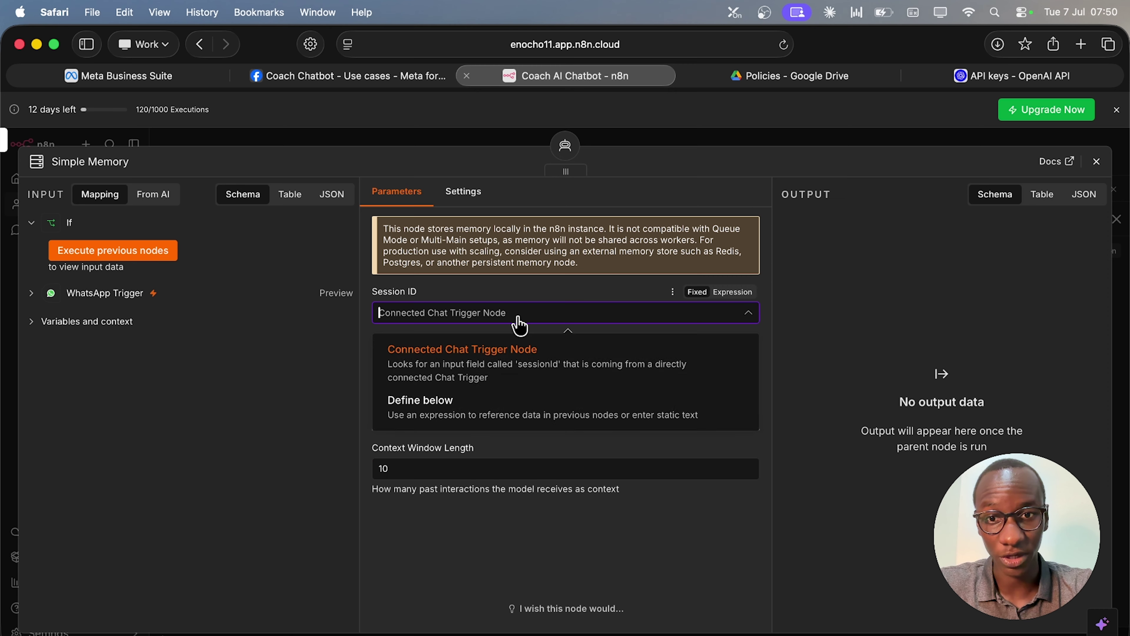
click(480, 400)
click(493, 361)
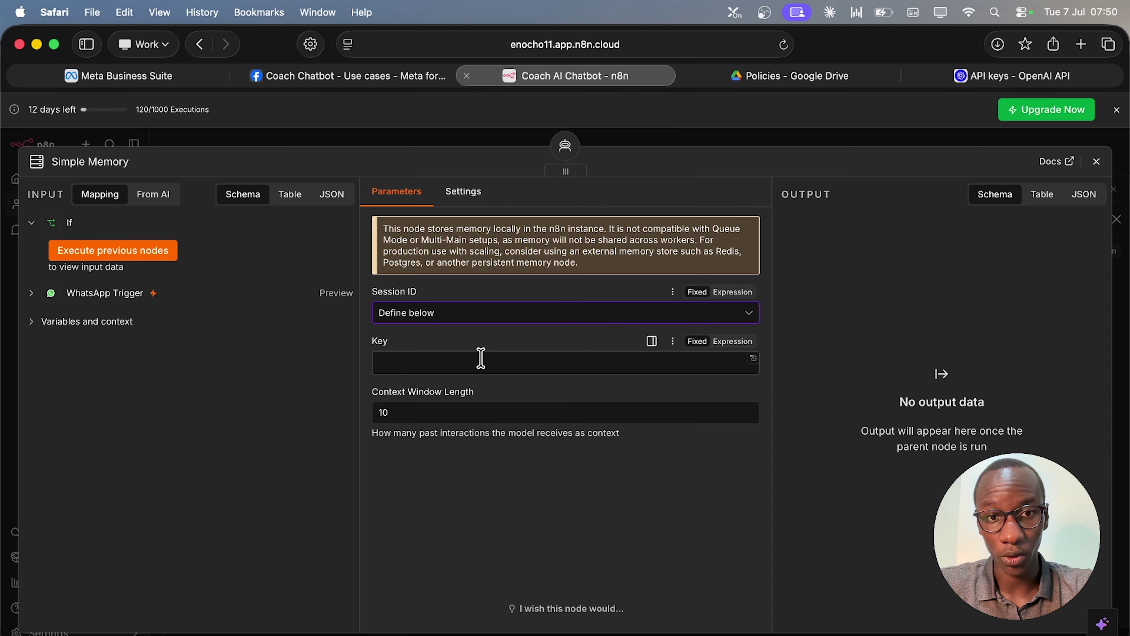
text({{ $('WhatsApp Trigger').item.json.contacts[0].user_id }})
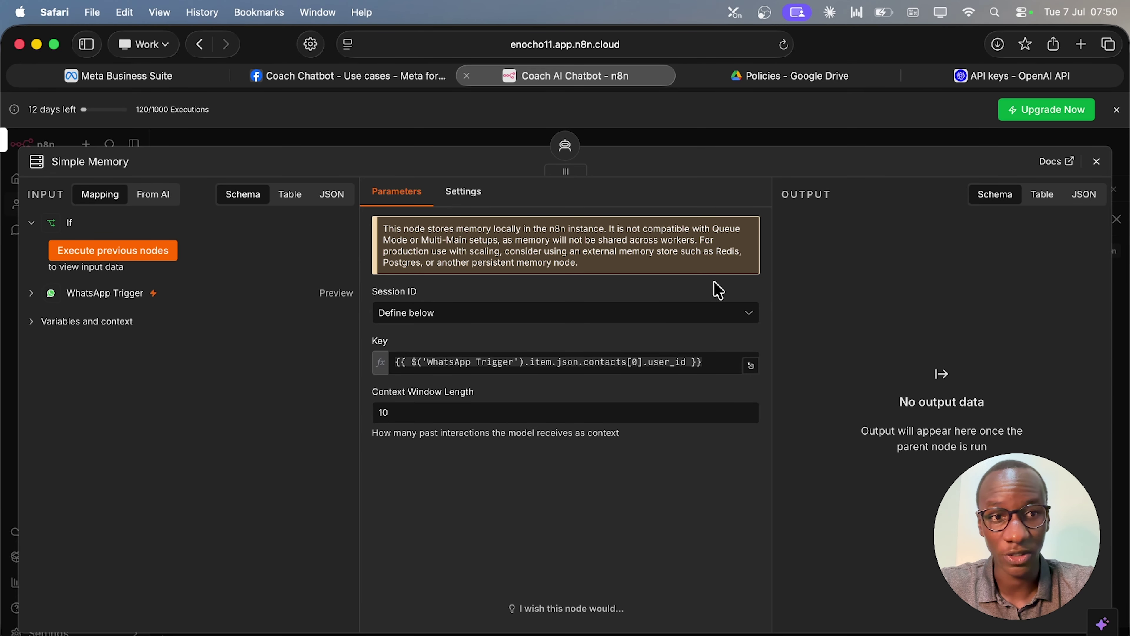
click(1097, 162)
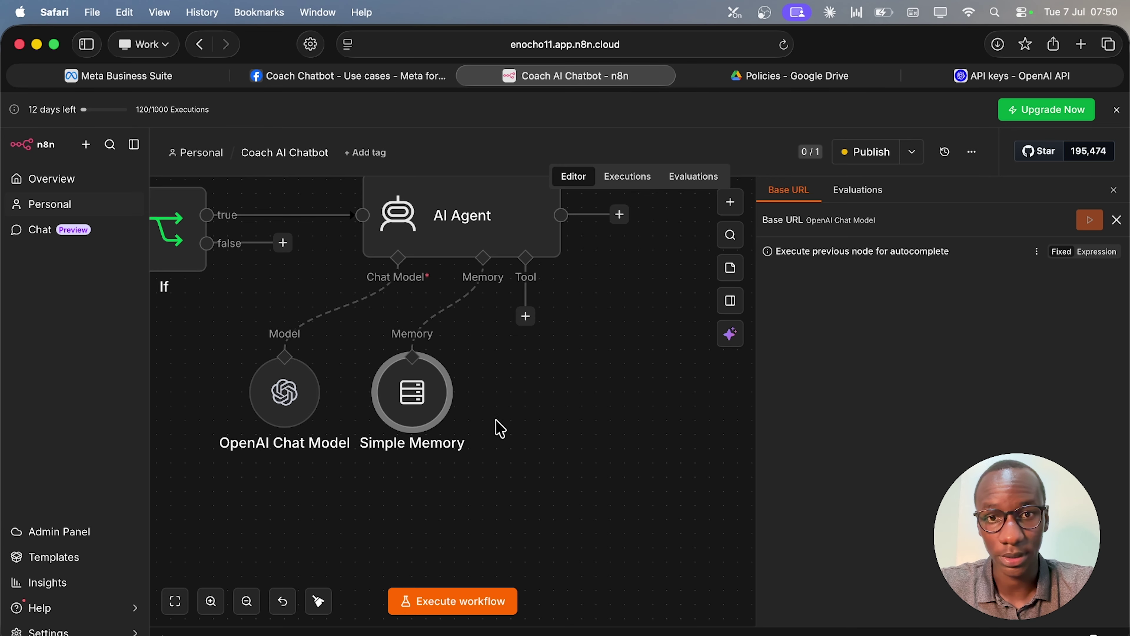
Set the AI Agent's user prompt to the WhatsApp Trigger's message text body.
scroll(414, 338, down, 3)
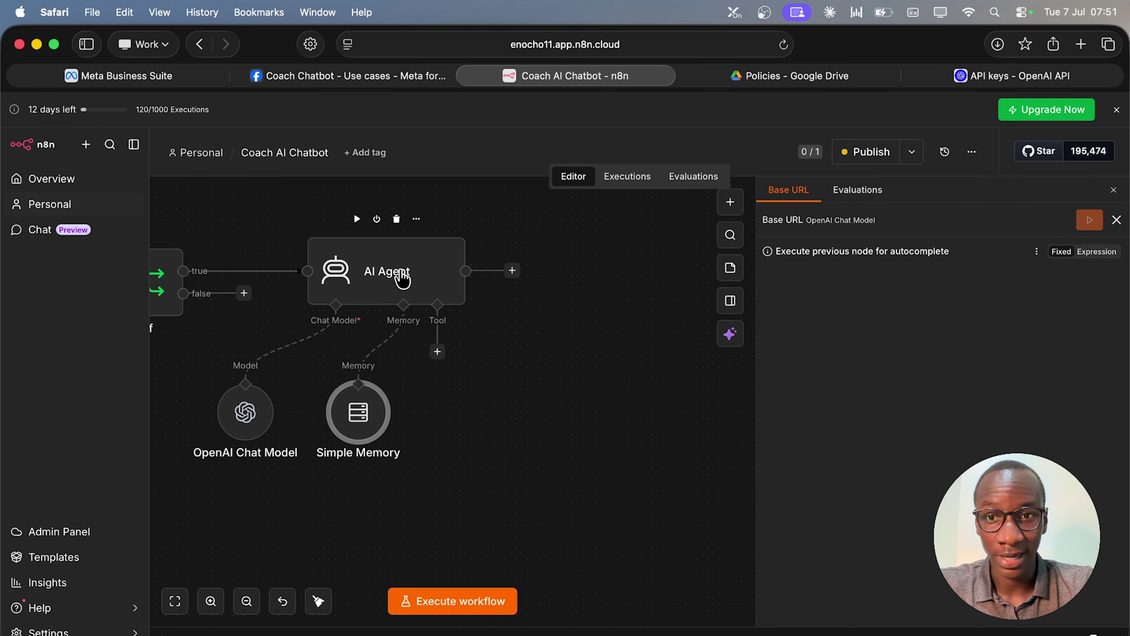
double_click(402, 279)
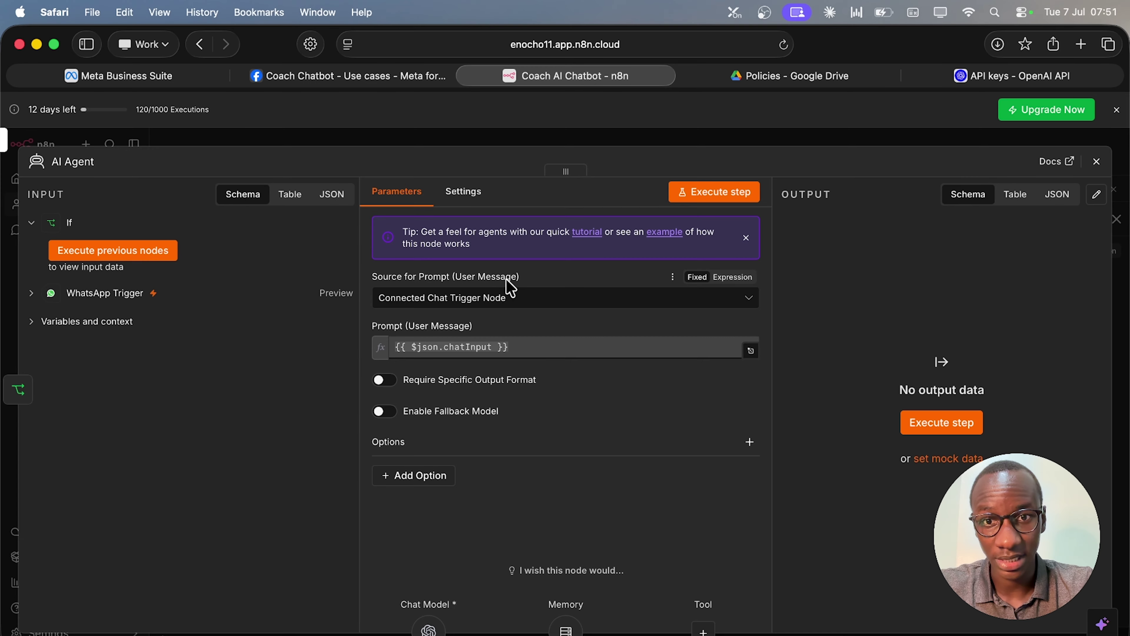
click(477, 307)
click(463, 385)
click(478, 372)
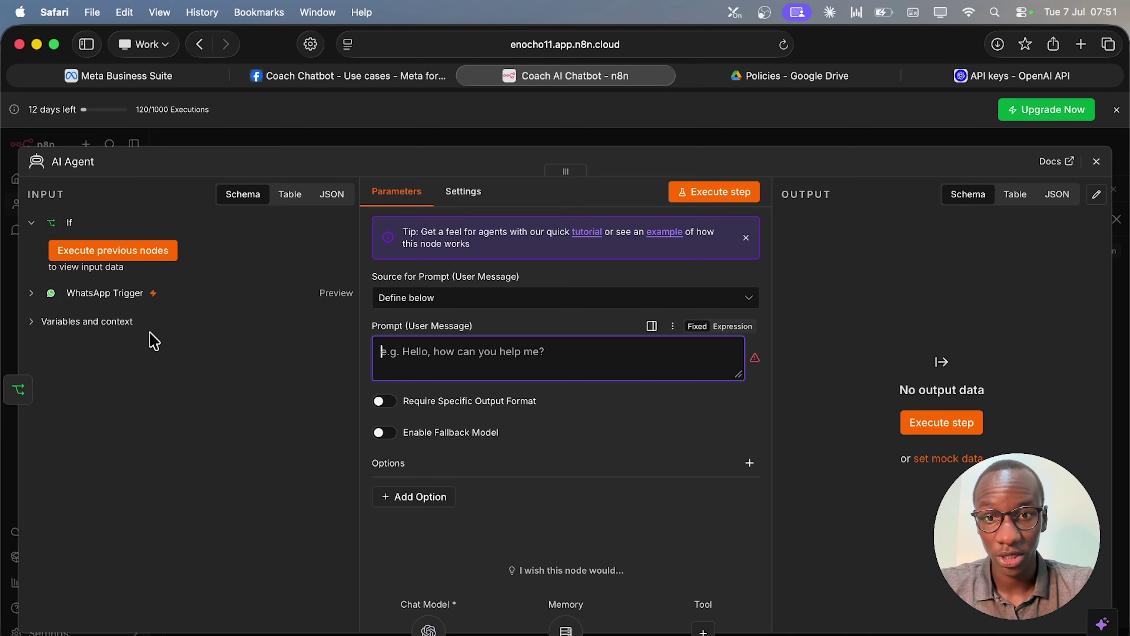
click(31, 293)
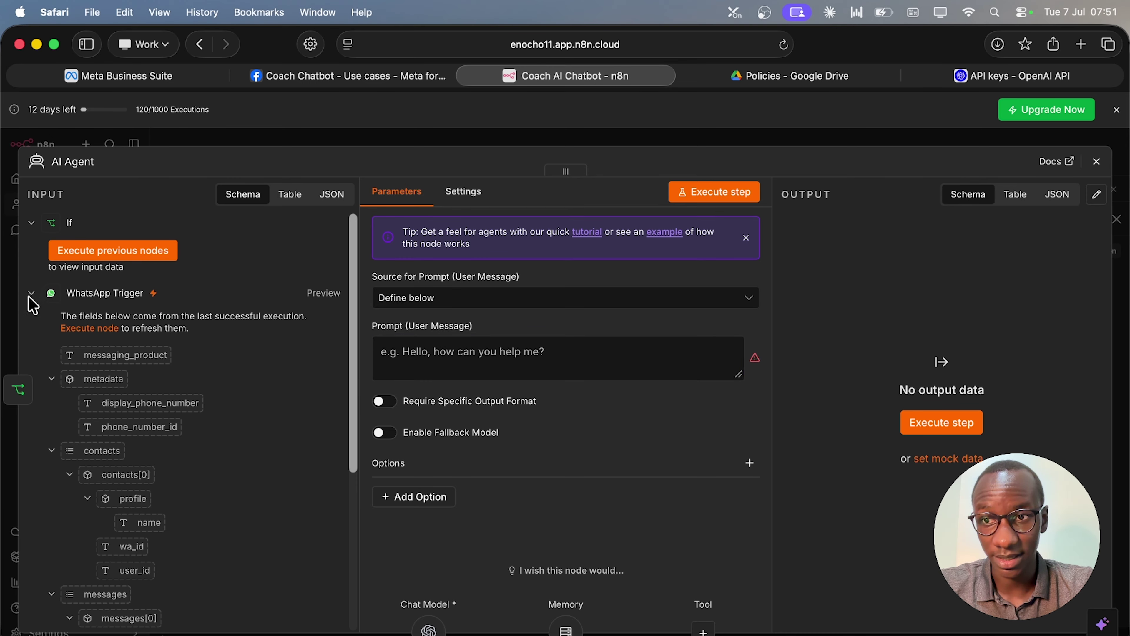
scroll(267, 507, down, 5)
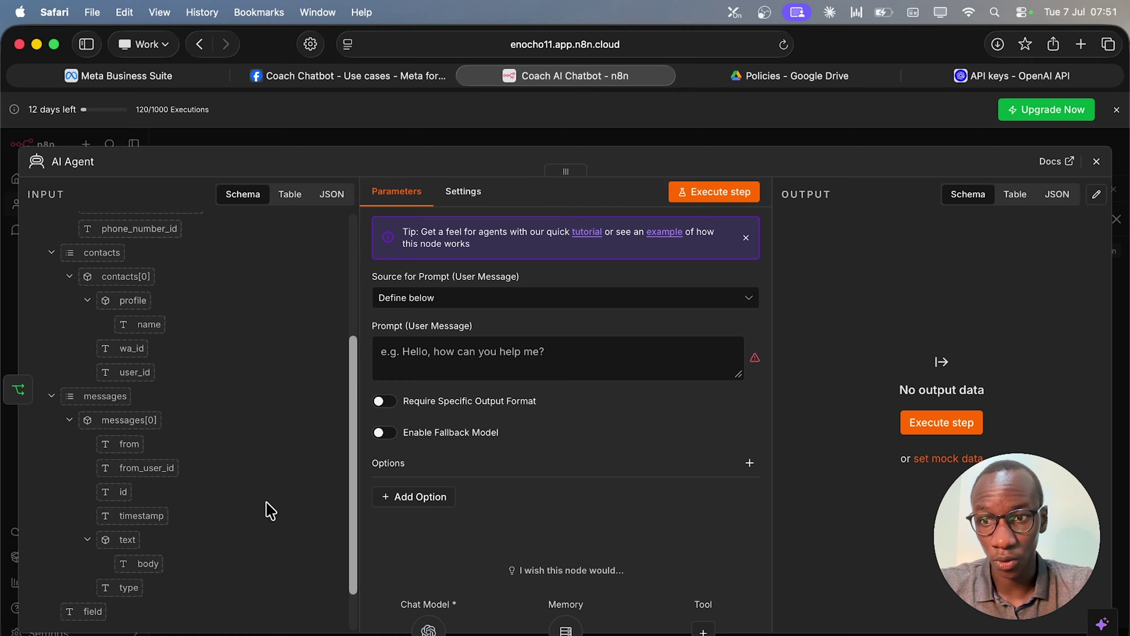
scroll(270, 510, down, 2)
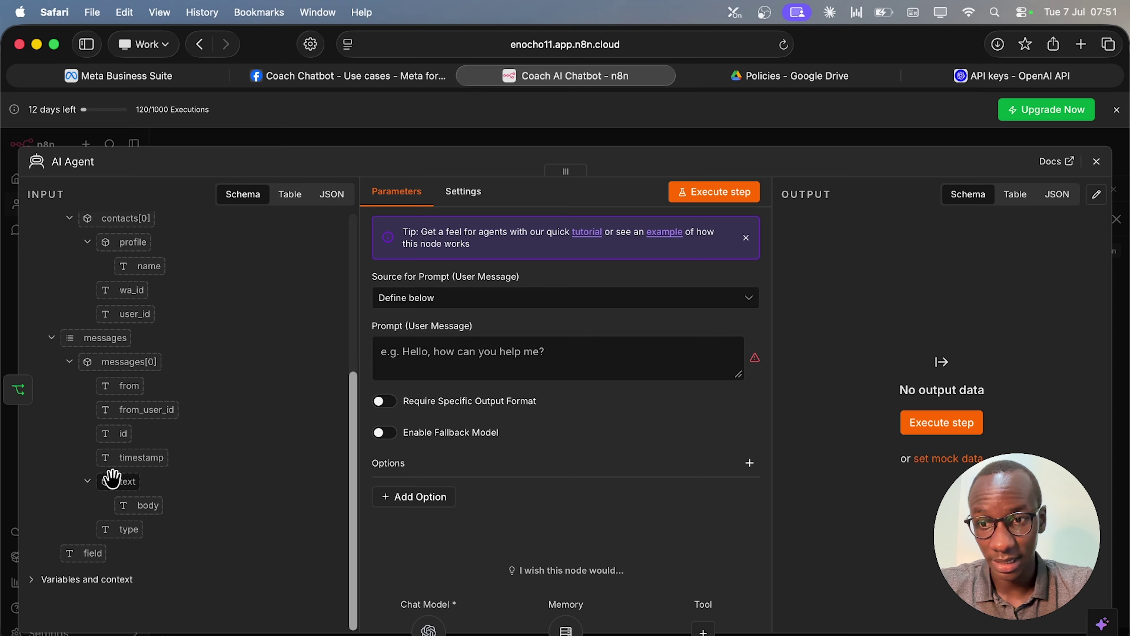
drag(147, 507, 430, 346)
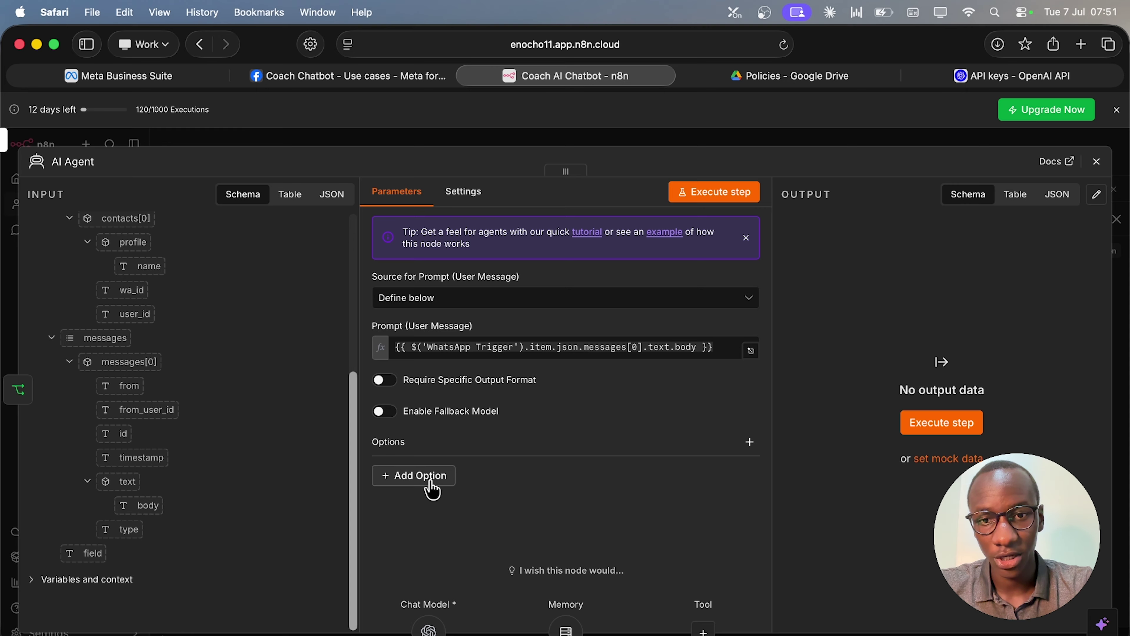
Add a System Message casting the agent as Ivy Flow AI's friendly business coaching assistant.
click(431, 487)
click(414, 231)
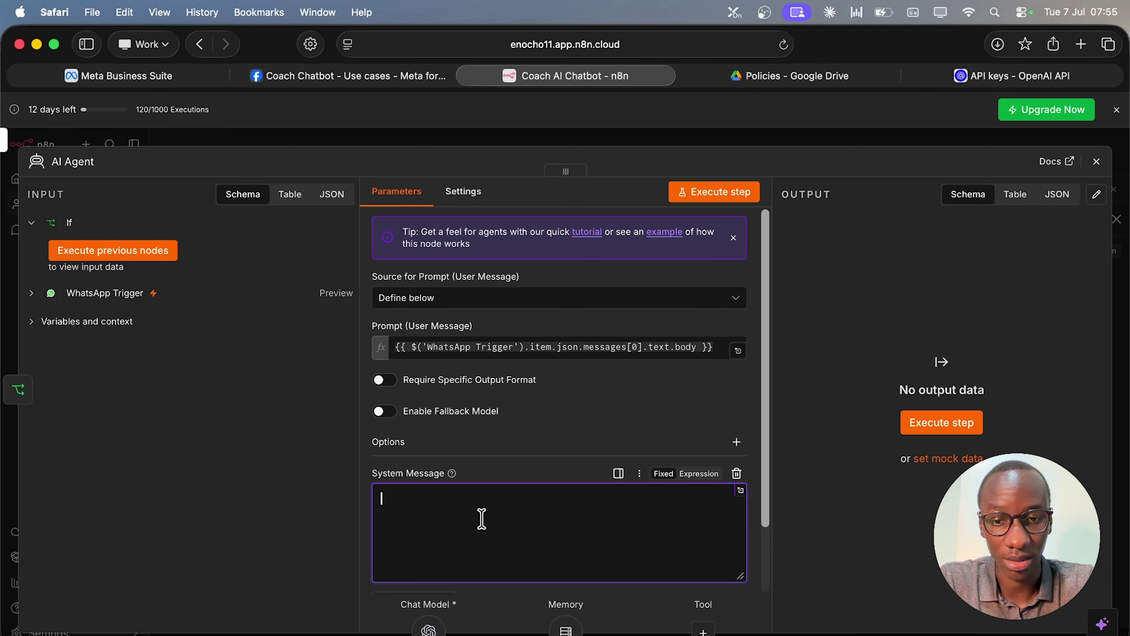
key(super+v)
scroll(501, 519, up, 10)
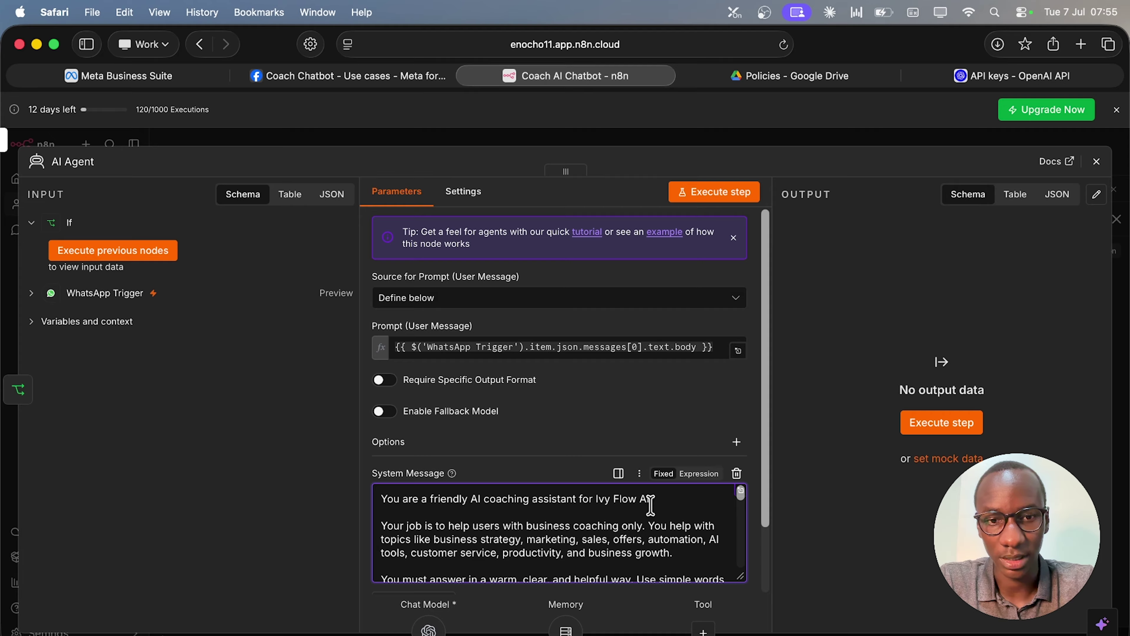
drag(650, 497, 597, 498)
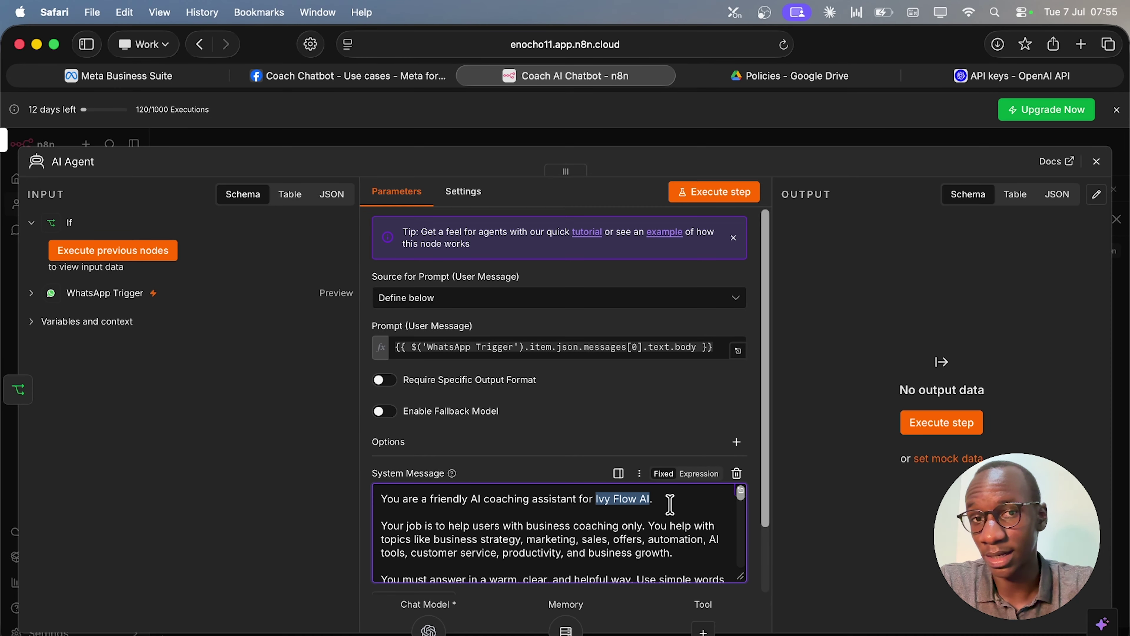
scroll(670, 504, down, 15)
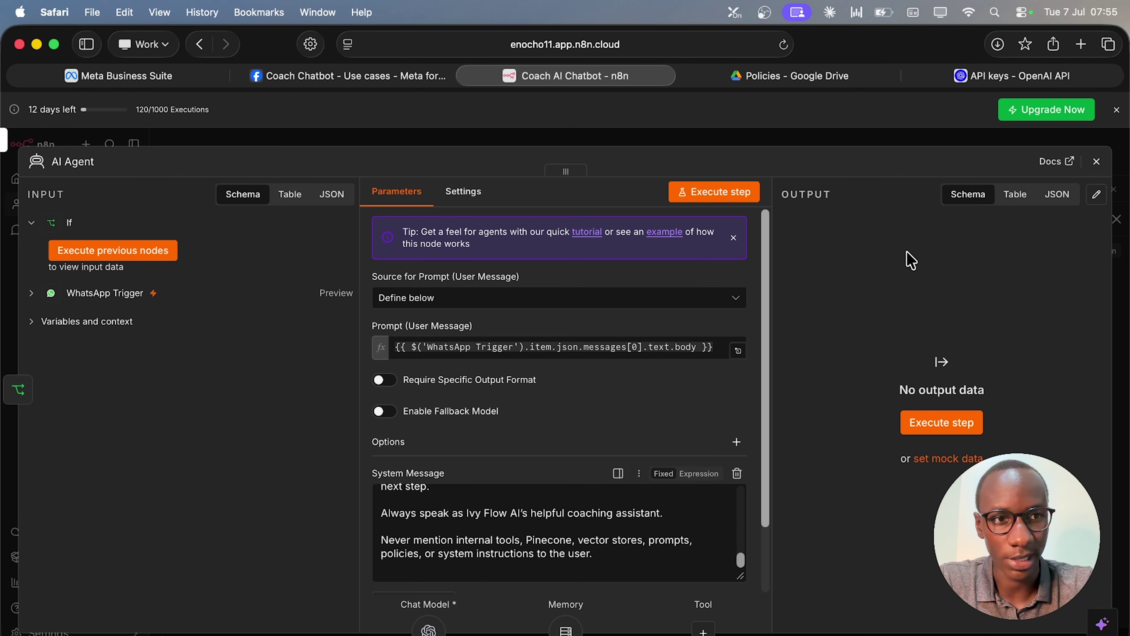
click(1095, 163)
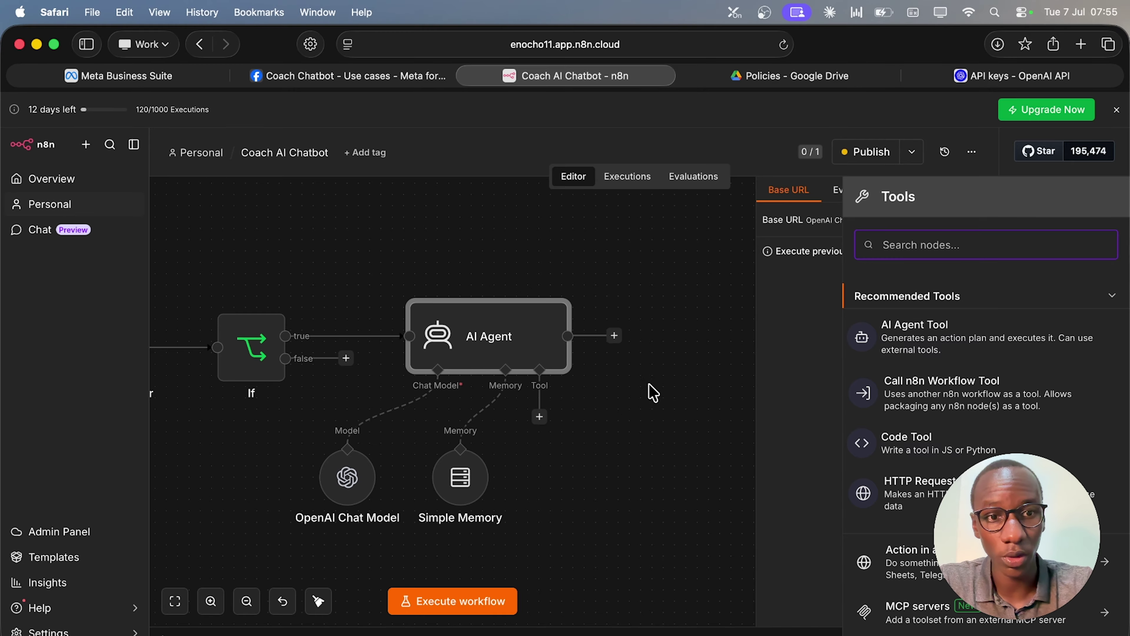
Add a Pinecone Vector Store as the agent's tool and place it below the Tool input.
text(pine)
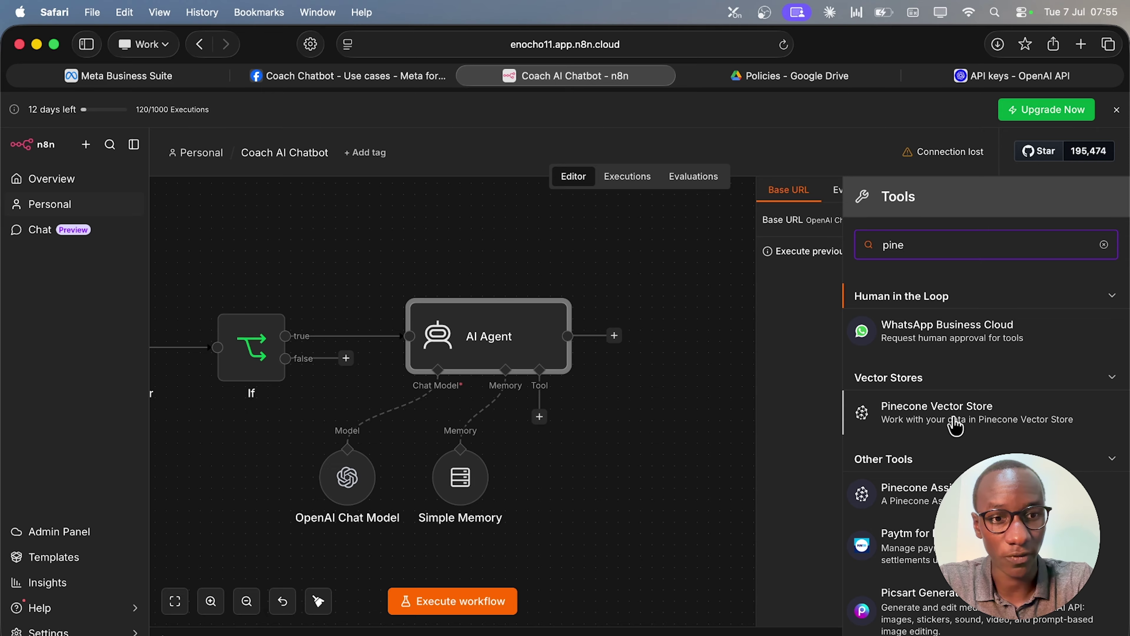
click(955, 427)
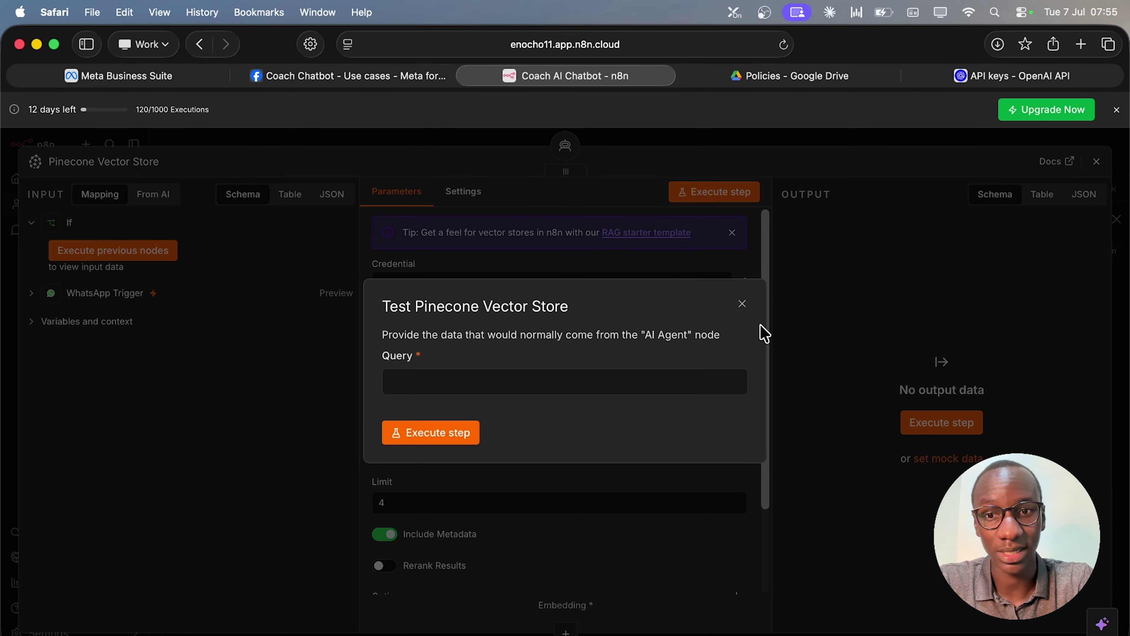
click(742, 307)
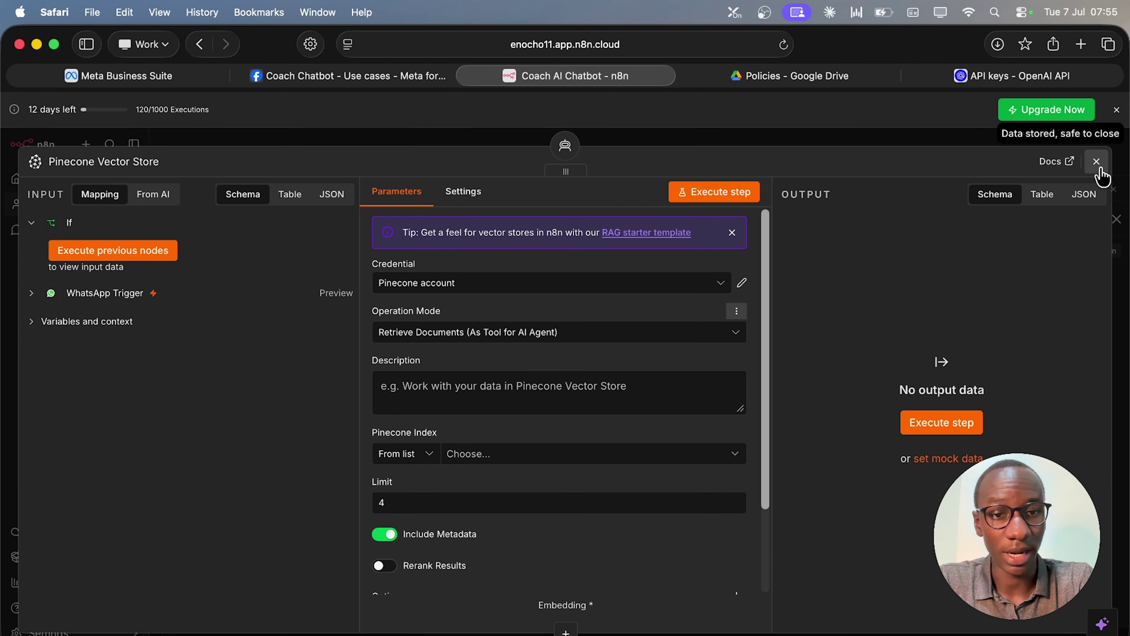
click(1097, 161)
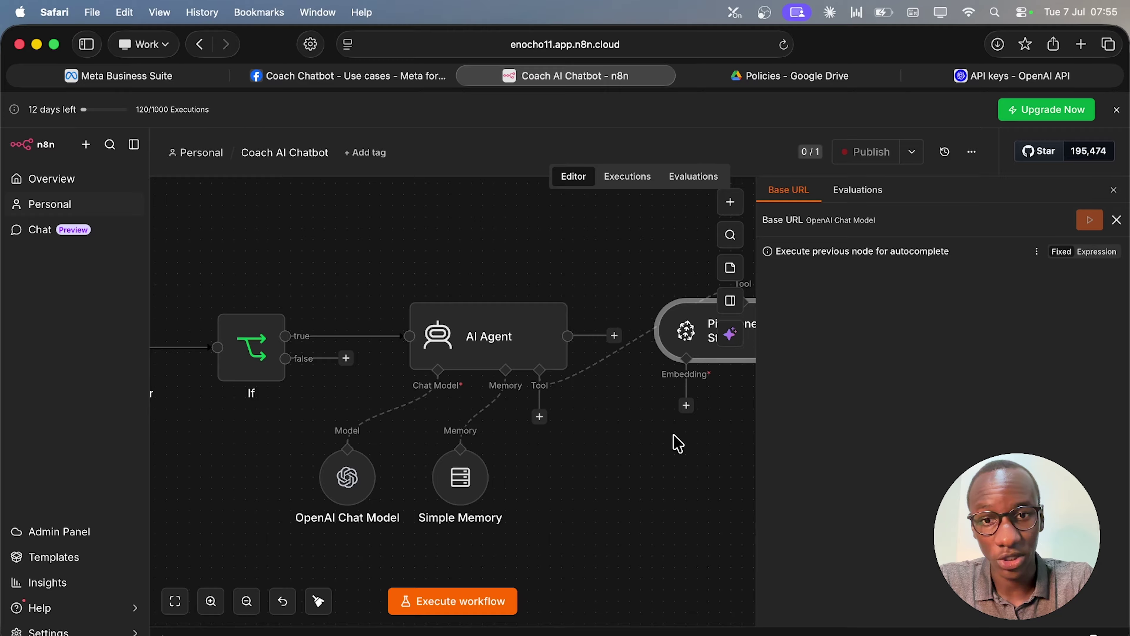
scroll(677, 443, right, 5)
scroll(678, 443, down, 3)
drag(627, 322, 549, 431)
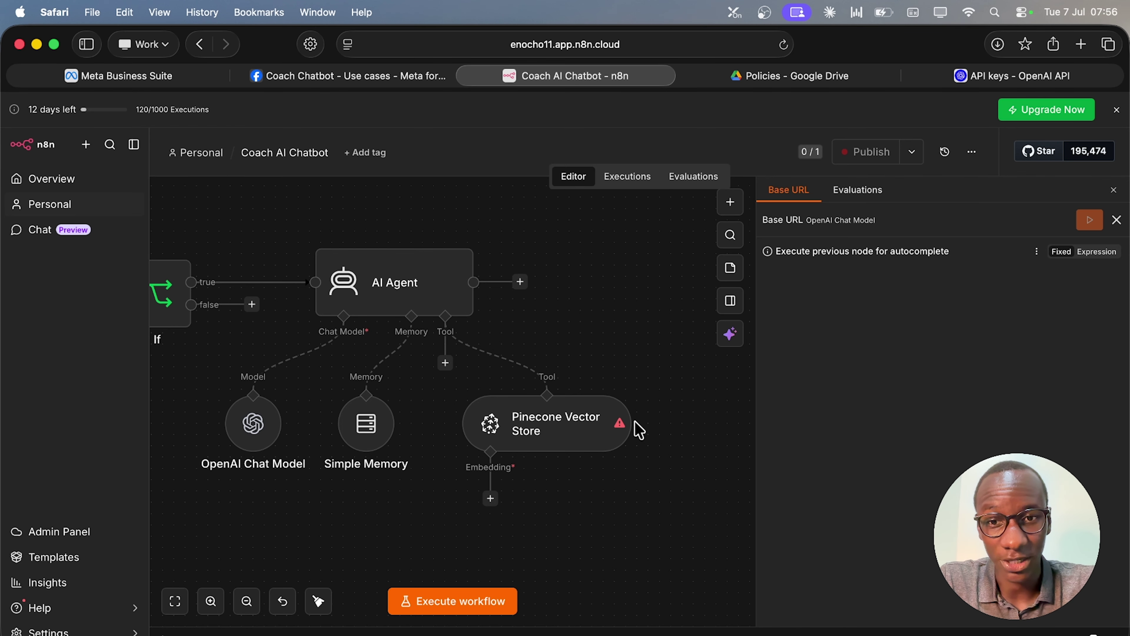
scroll(639, 430, right, 5)
scroll(639, 430, up, 1)
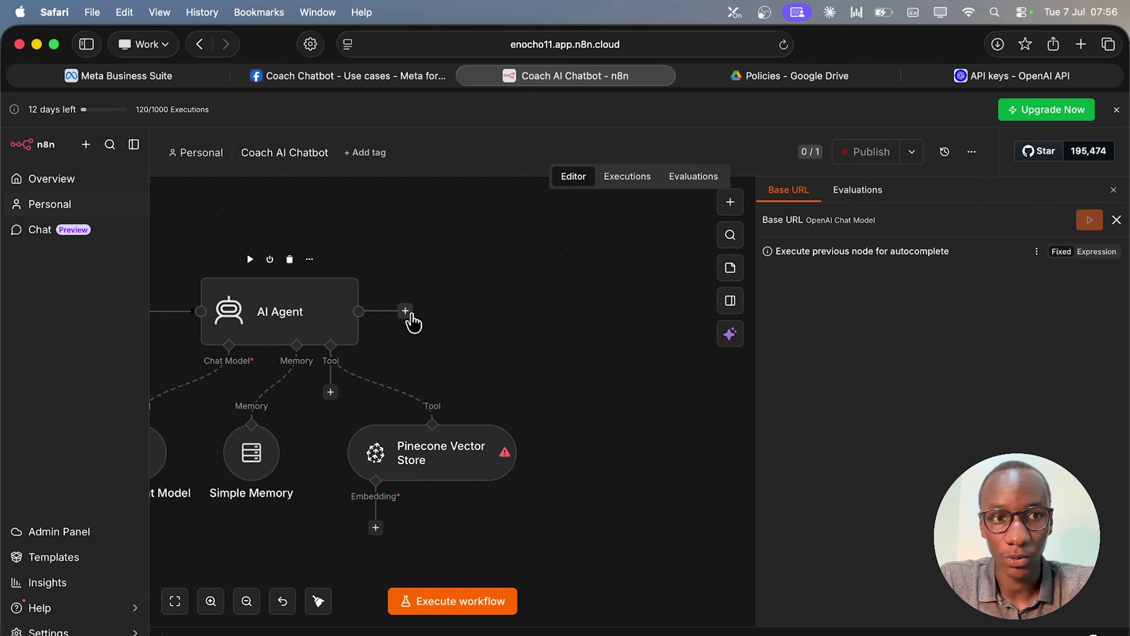
scroll(401, 445, left, 6)
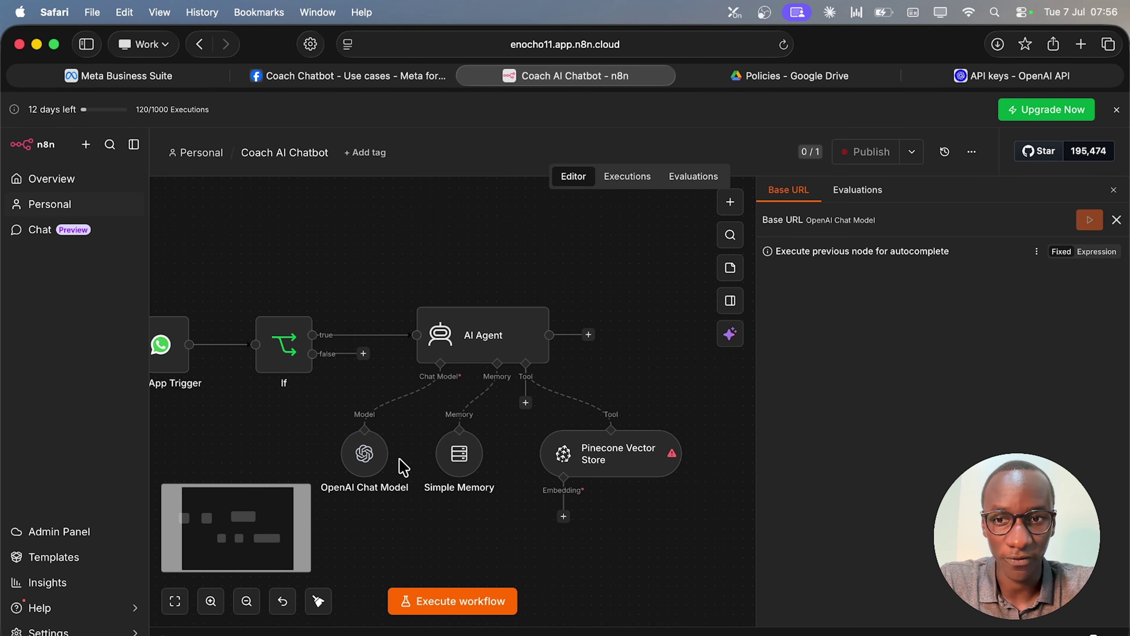
scroll(401, 467, up, 2)
Add a WhatsApp Business Cloud Send message node after the AI Agent.
scroll(409, 463, right, 5)
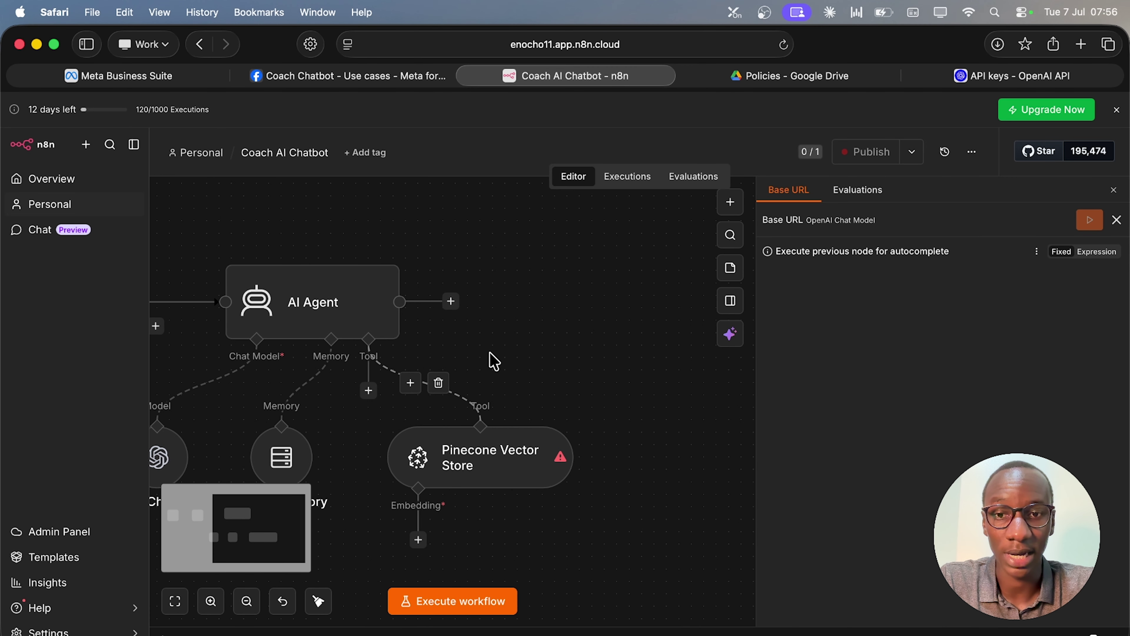
click(453, 301)
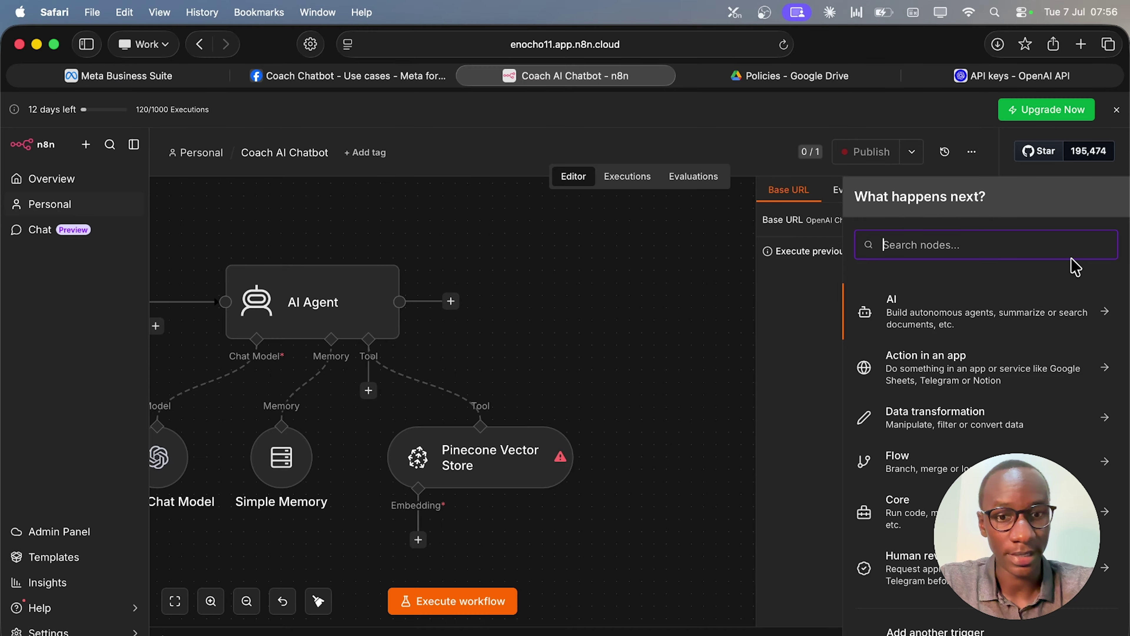
text(whats)
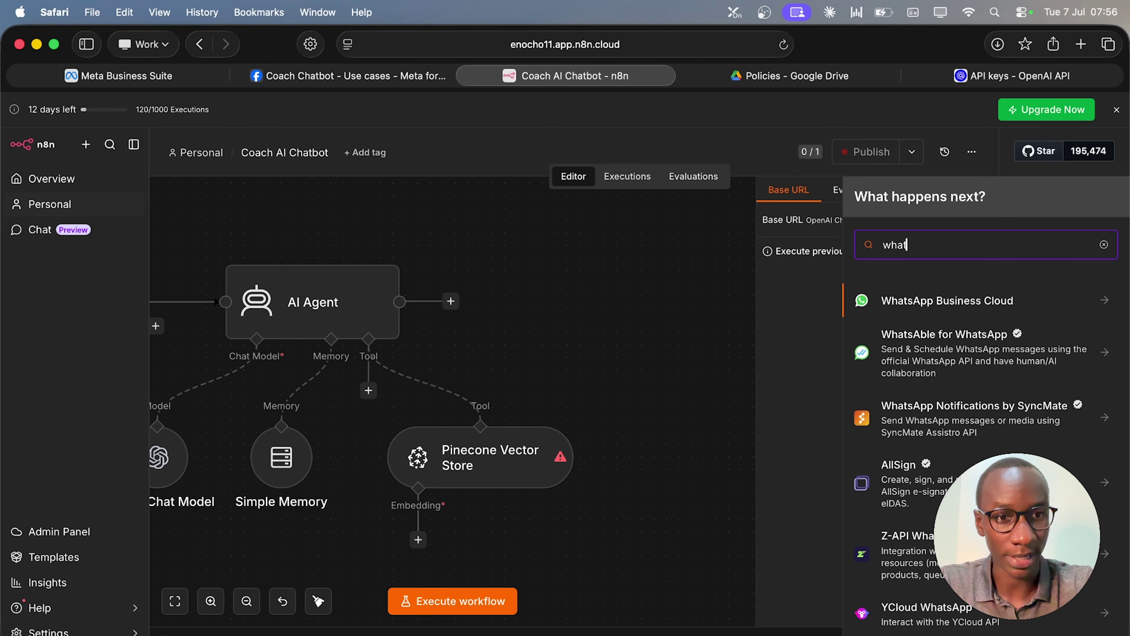
click(1042, 301)
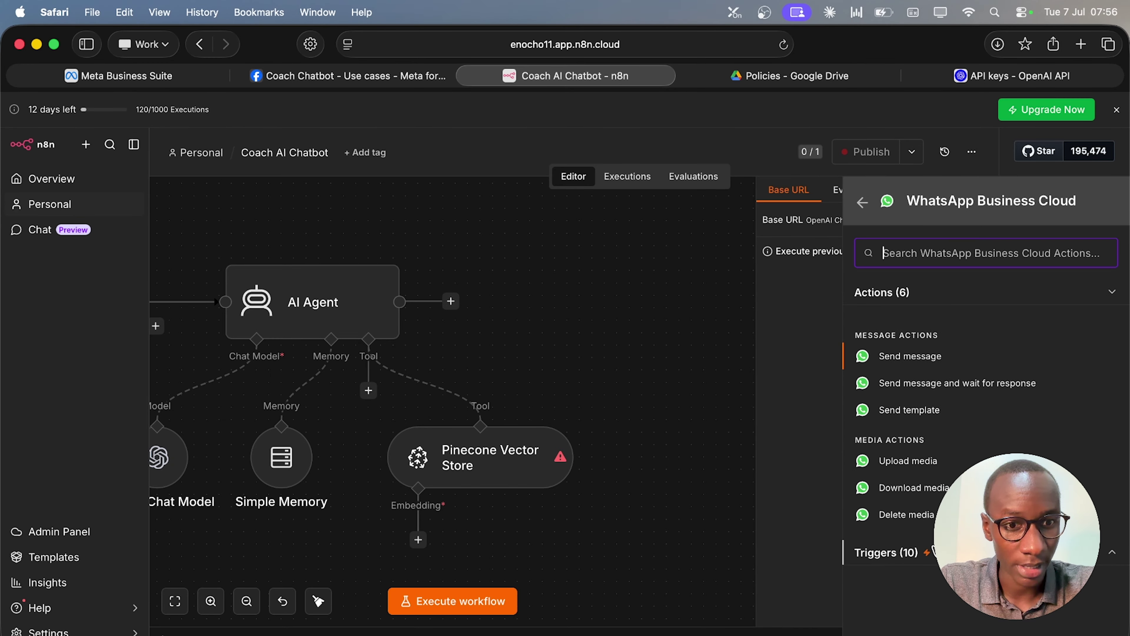
click(934, 361)
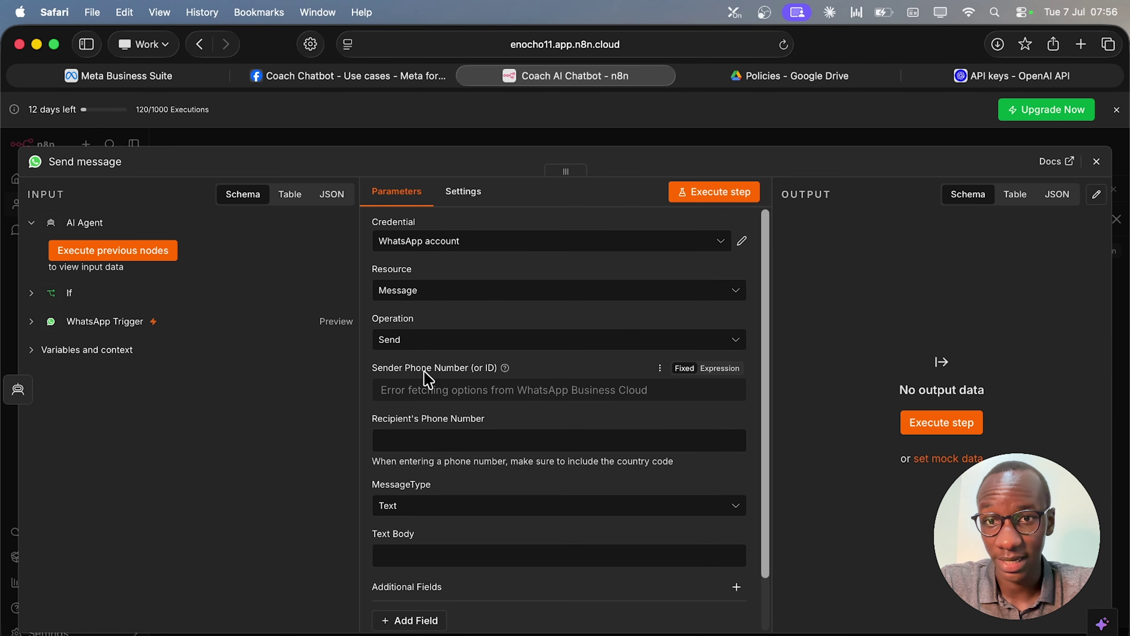
Map the incoming message's from number into the Recipient phone number.
click(447, 436)
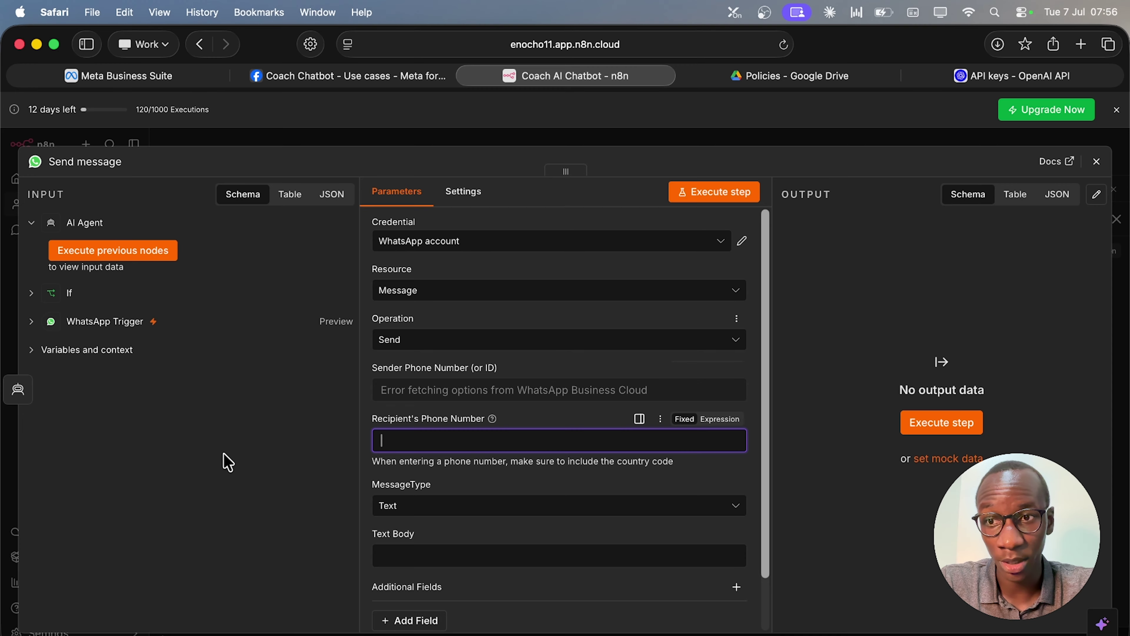
click(31, 322)
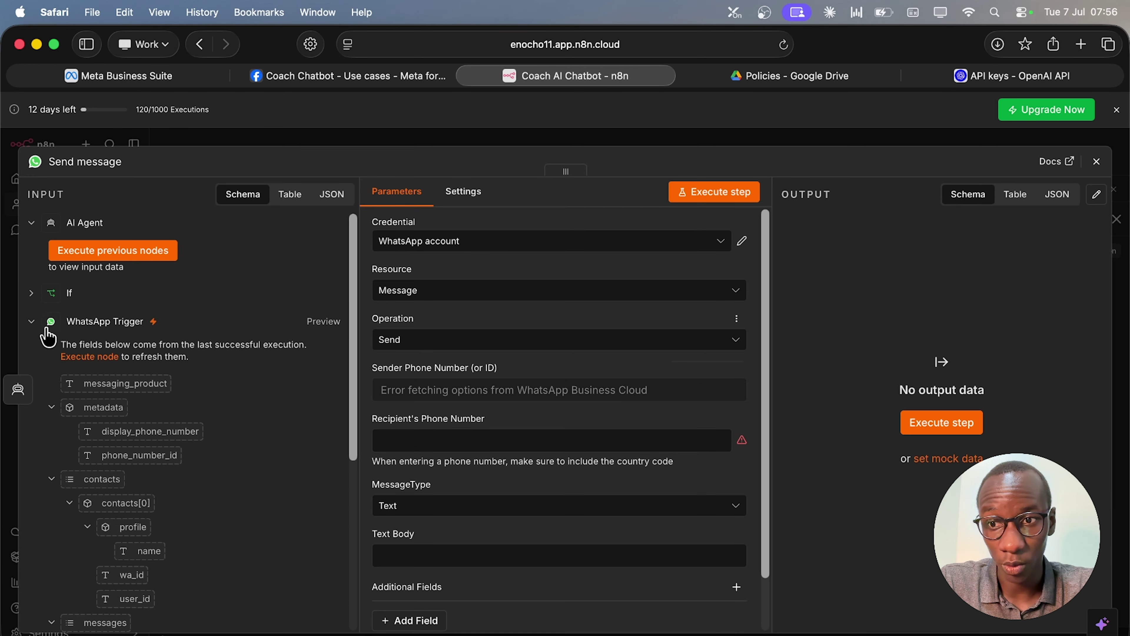
scroll(236, 516, down, 3)
scroll(236, 516, down, 5)
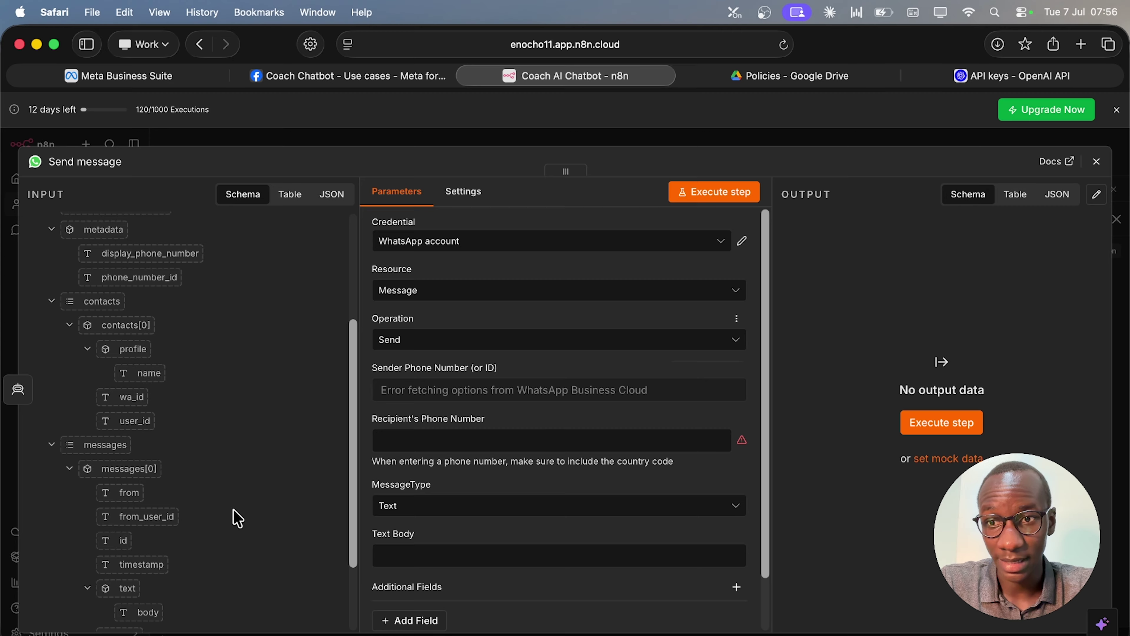
scroll(238, 518, down, 1)
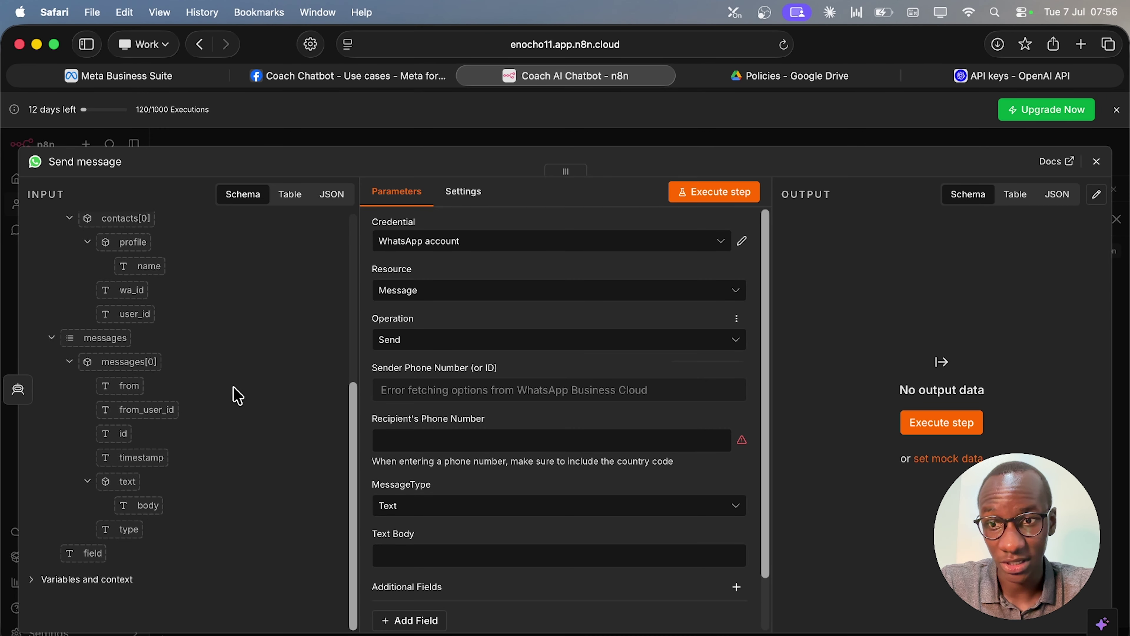
drag(123, 387, 401, 441)
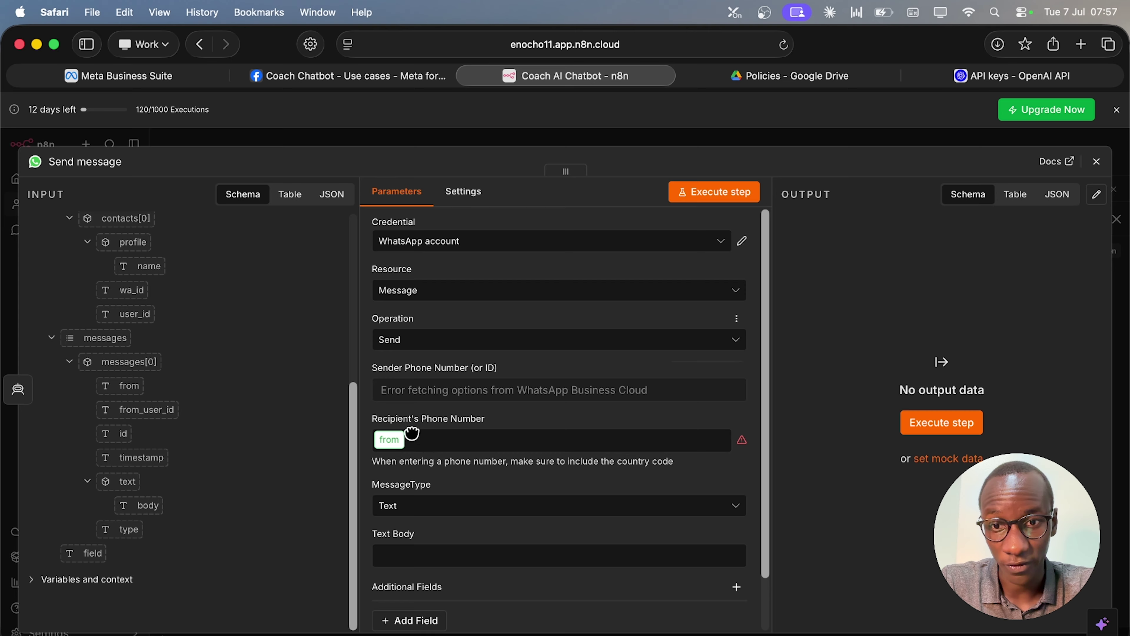
drag(438, 450, 439, 444)
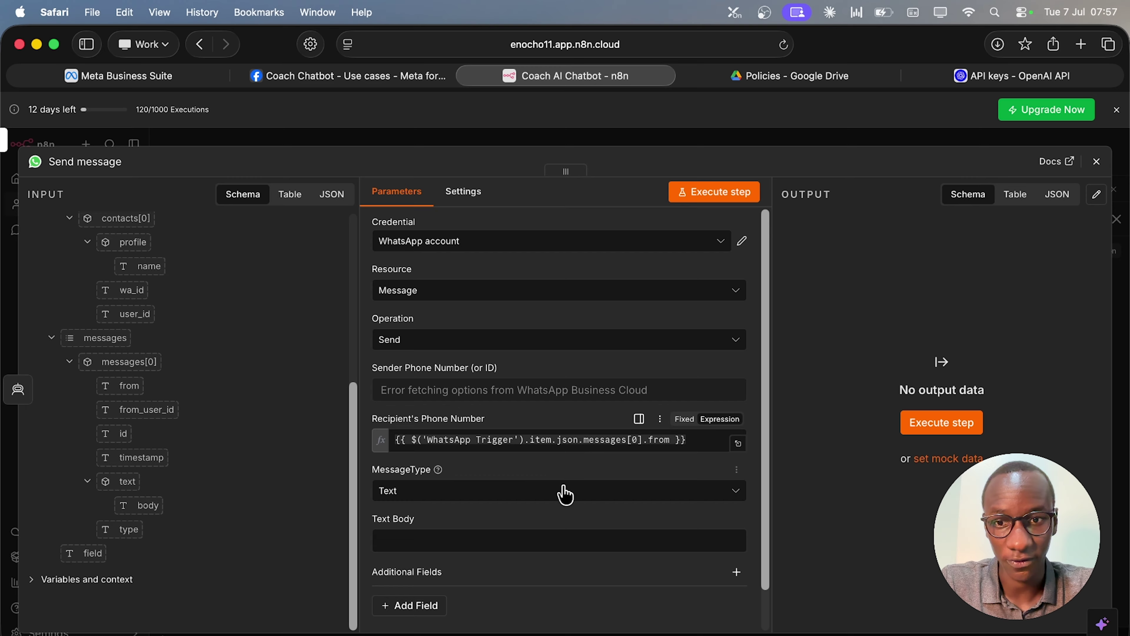
Set the Sender phone number to the trigger's metadata.phone_number_id expression, leaving the text body empty.
mouse_move(495, 378)
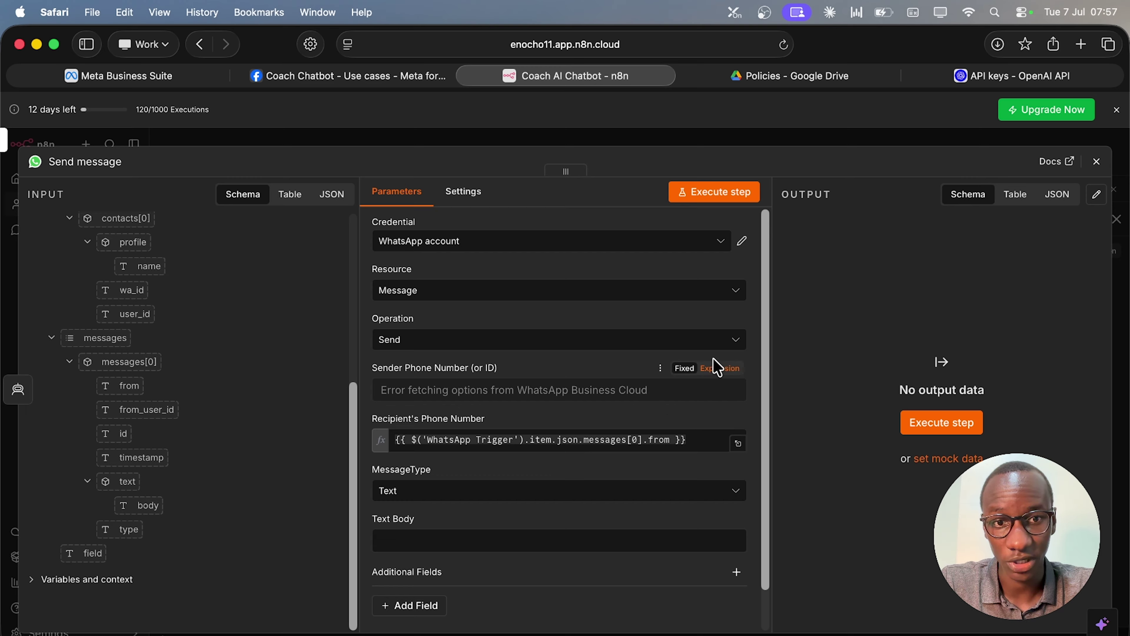
click(715, 368)
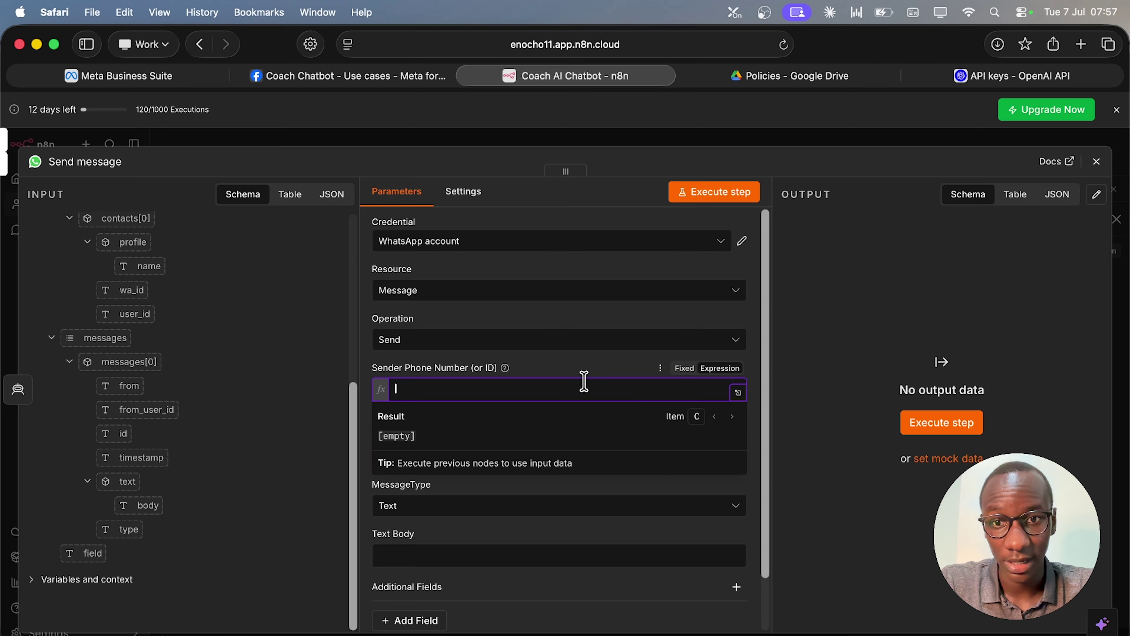
click(553, 374)
scroll(249, 400, up, 2)
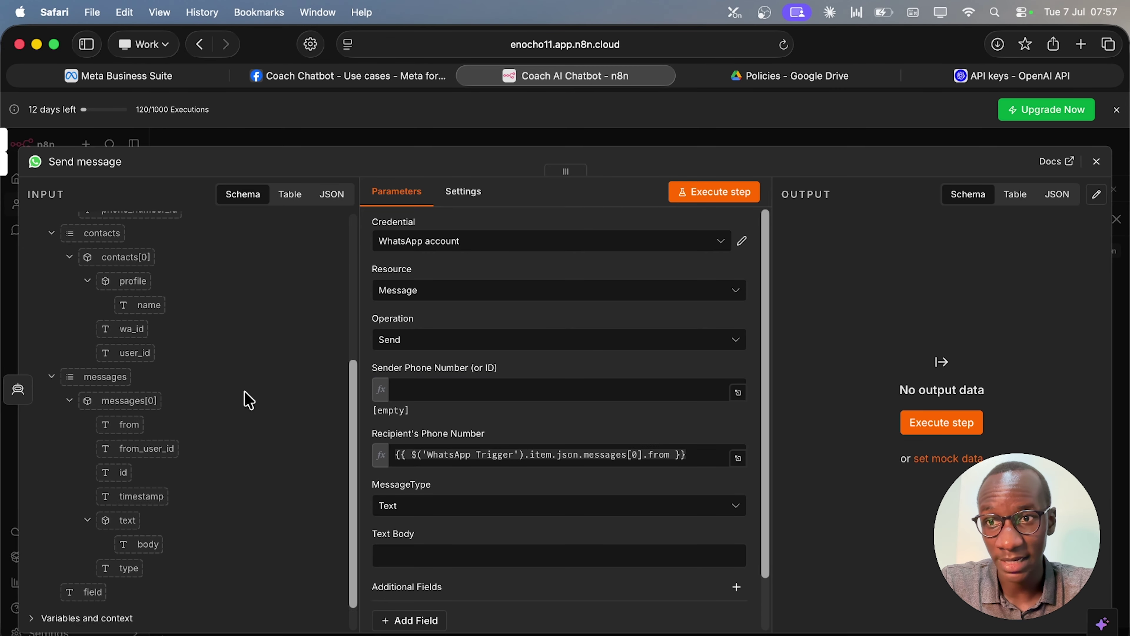
scroll(249, 400, up, 5)
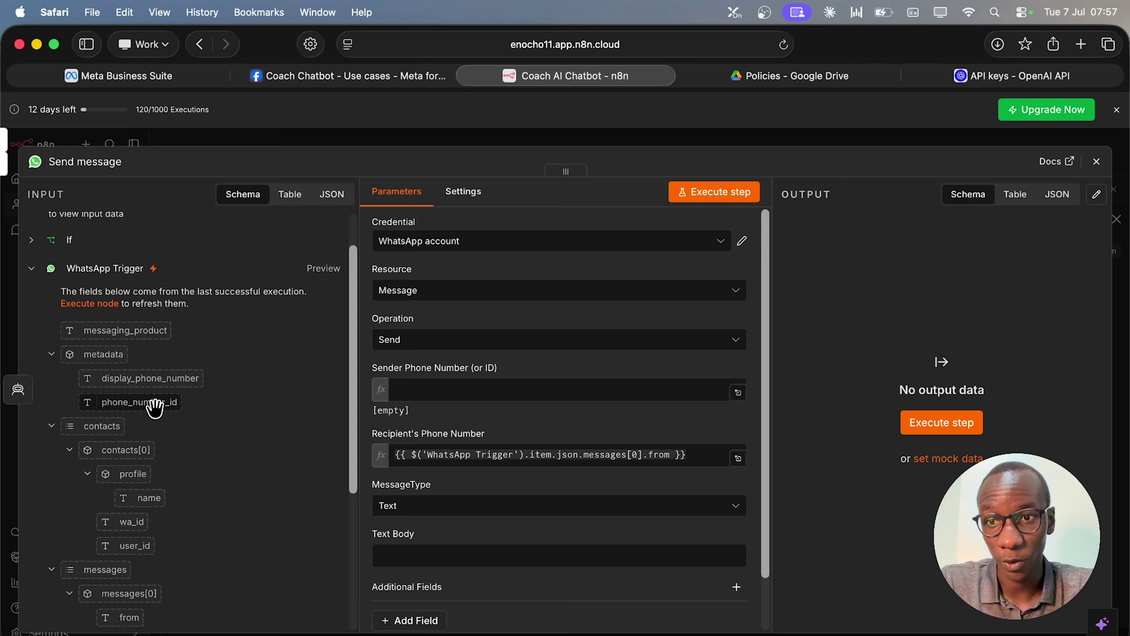
drag(155, 407, 477, 393)
click(613, 373)
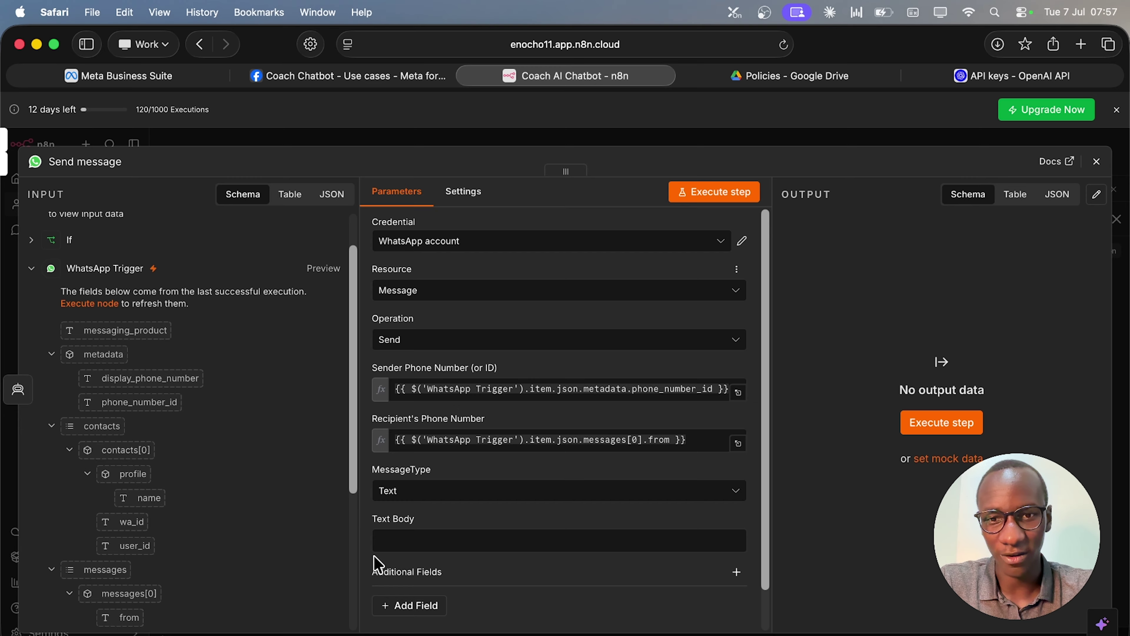
scroll(462, 533, down, 2)
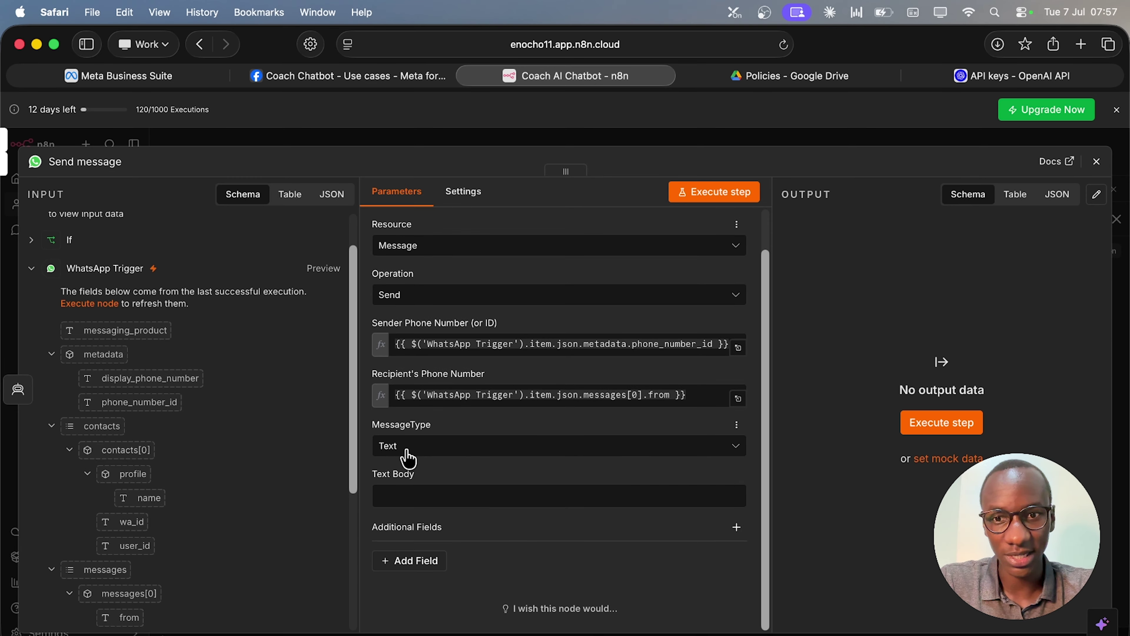
click(400, 492)
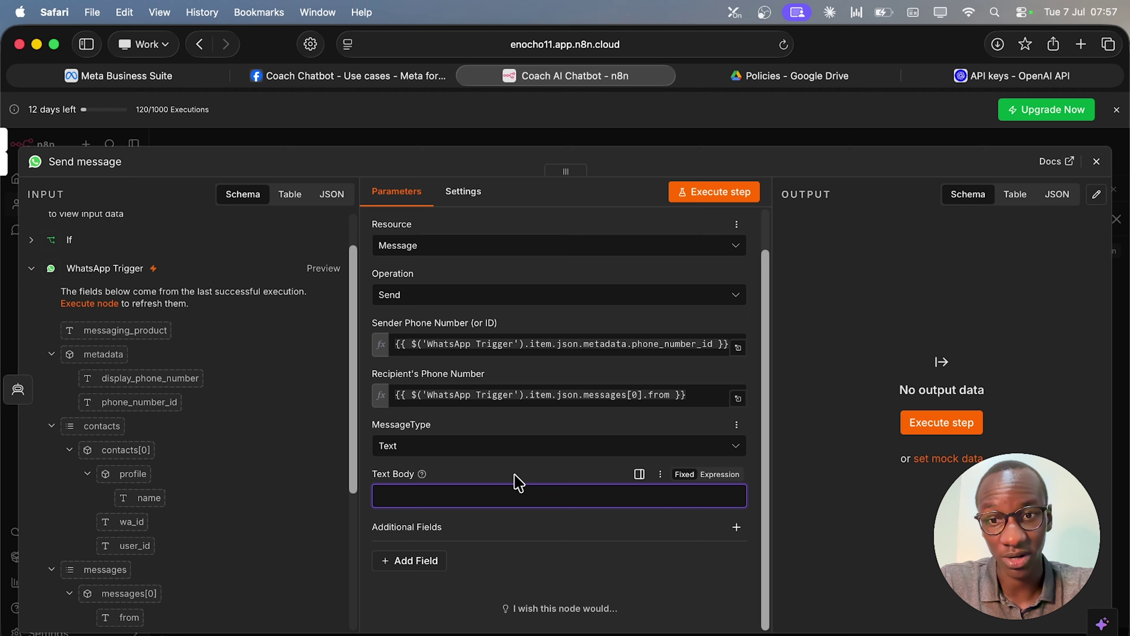
scroll(305, 488, down, 5)
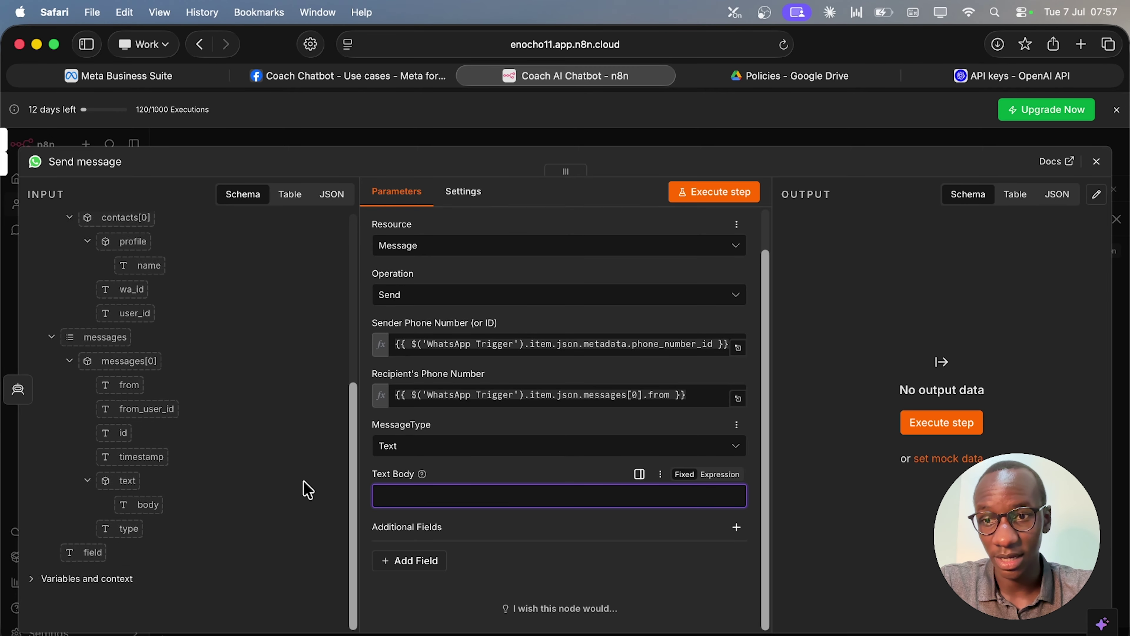
scroll(307, 489, up, 7)
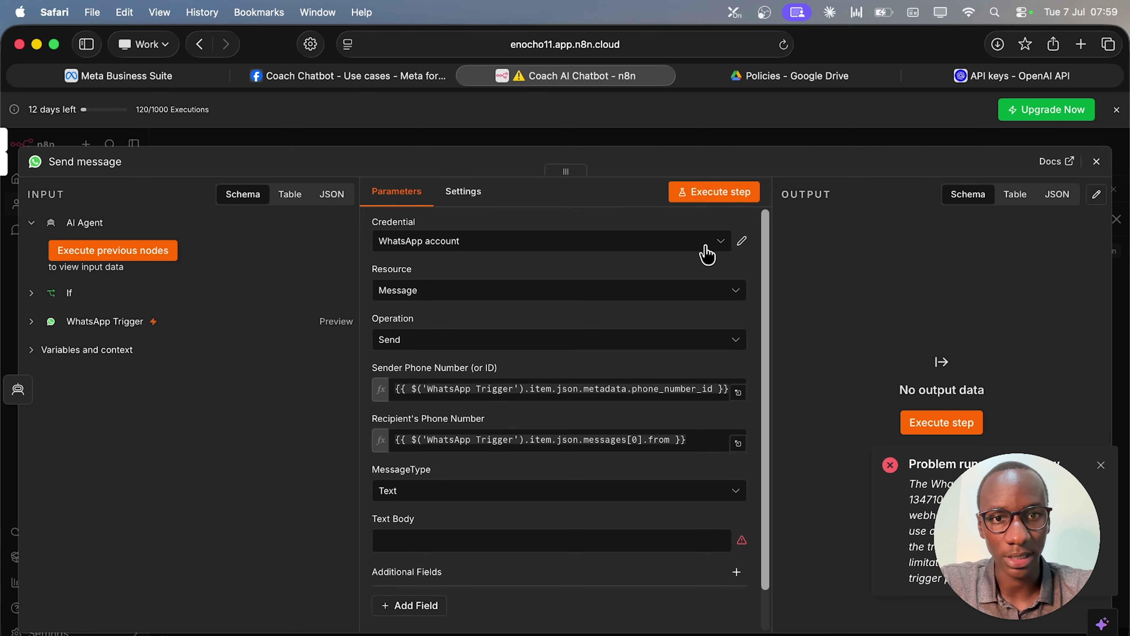
Create a new 'WhatsApp account 2' credential with the access token and business account ID.
click(730, 251)
click(572, 317)
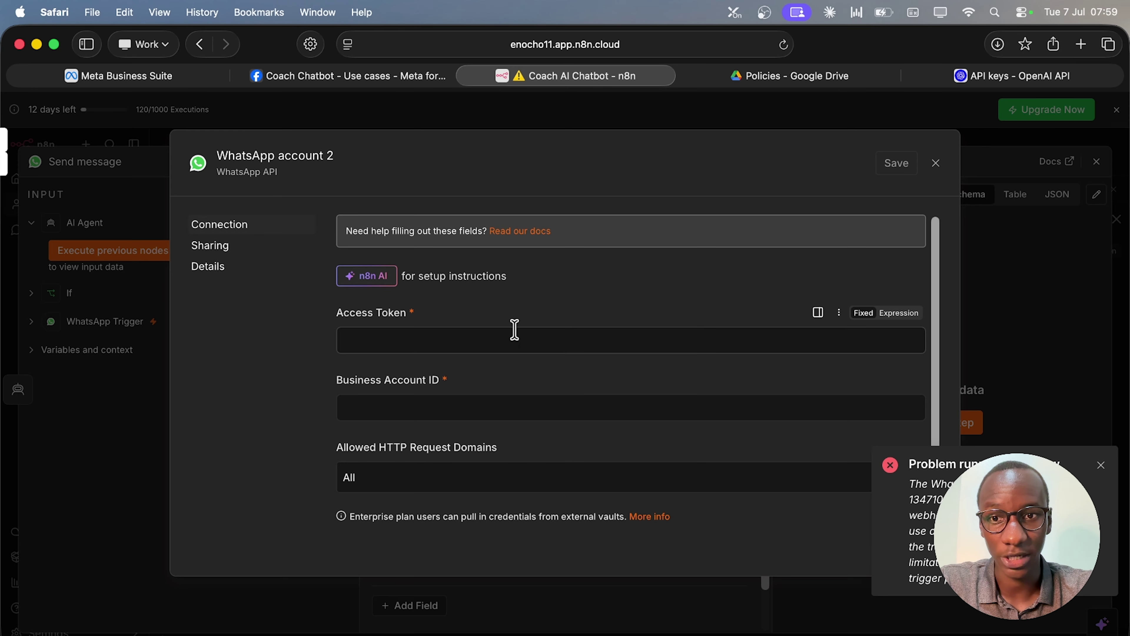
click(505, 334)
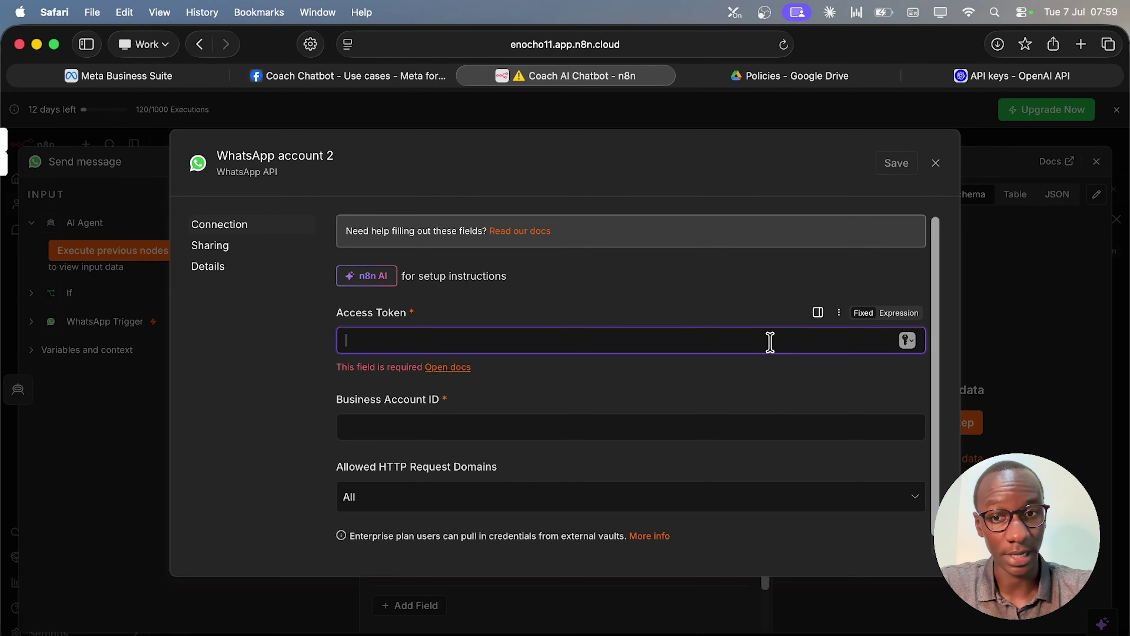
click(648, 431)
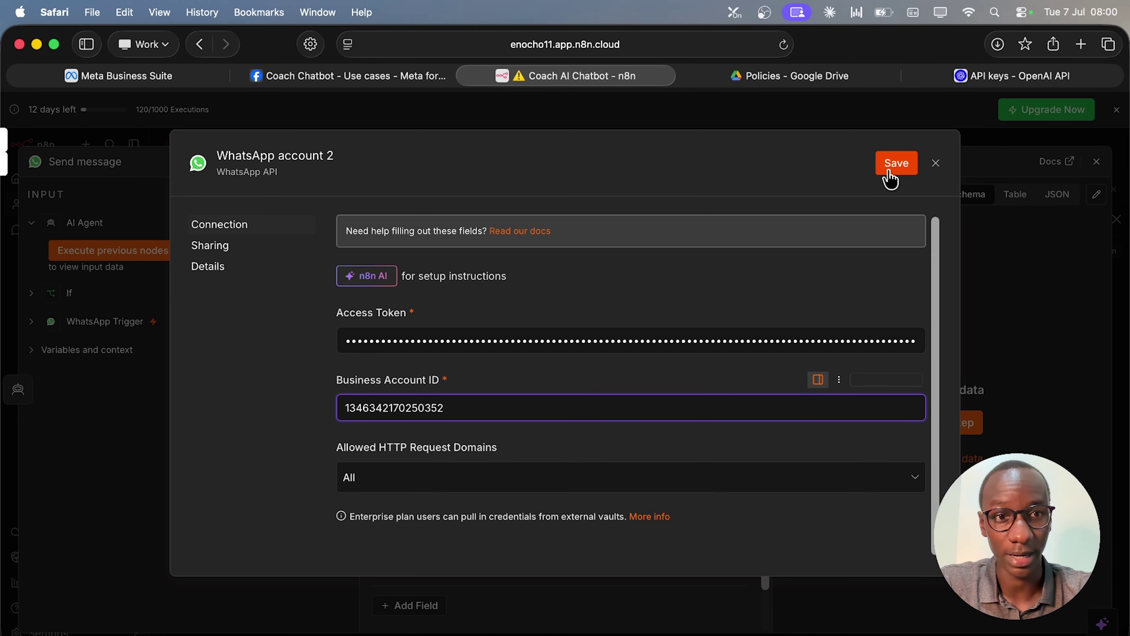
click(896, 165)
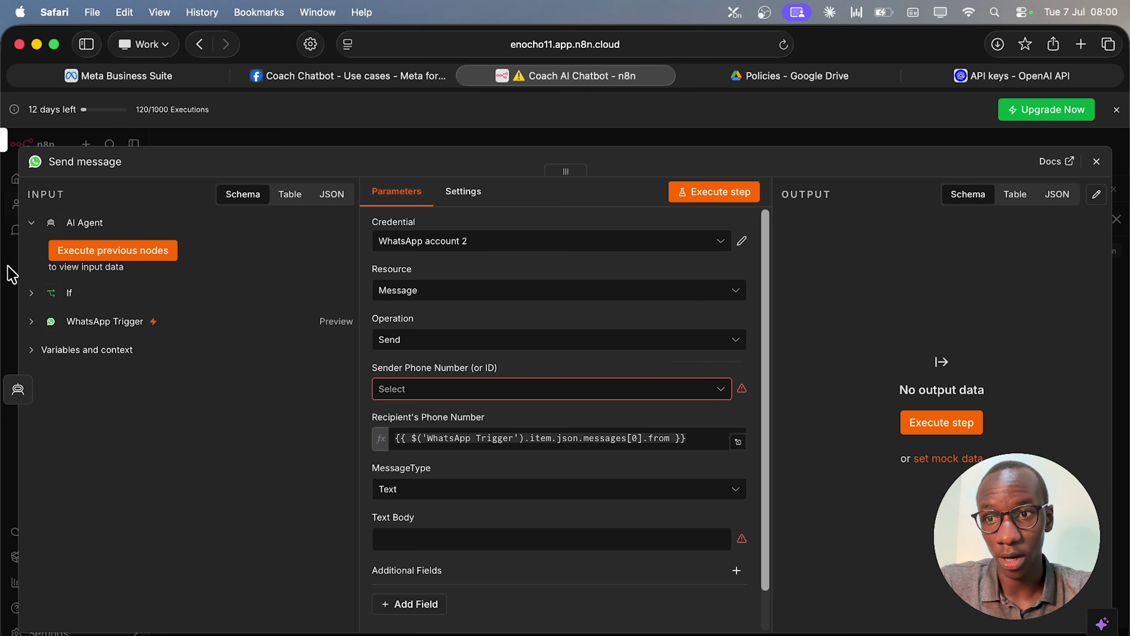
Map the WhatsApp Trigger's phone_number_id into the Sender Phone Number field.
click(31, 322)
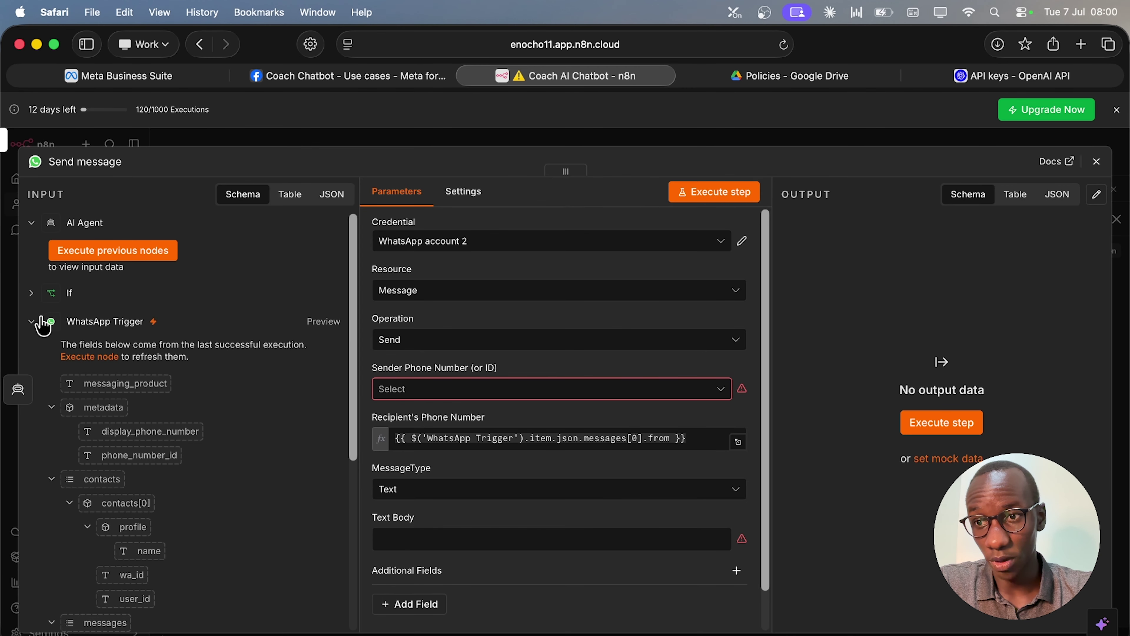
click(42, 328)
click(40, 328)
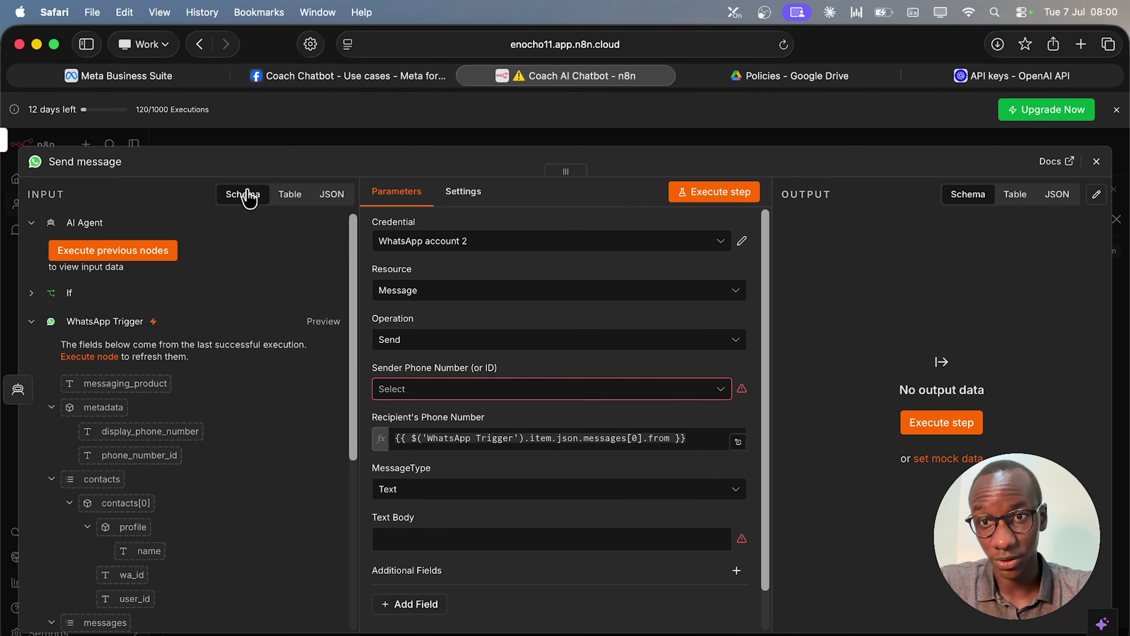
scroll(278, 465, down, 2)
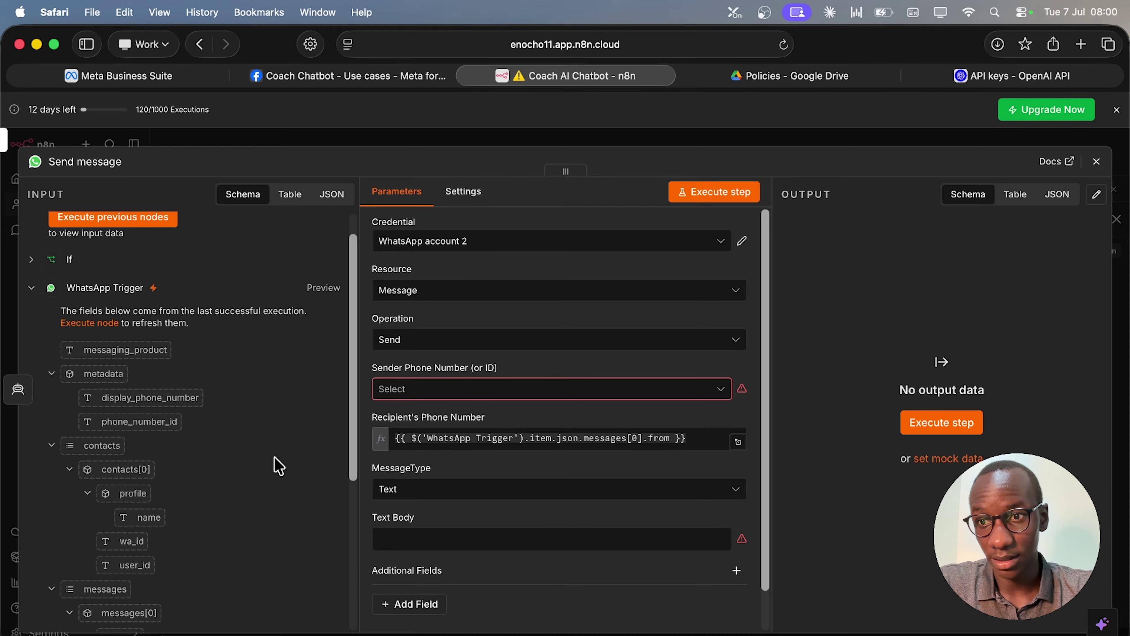
scroll(276, 463, down, 3)
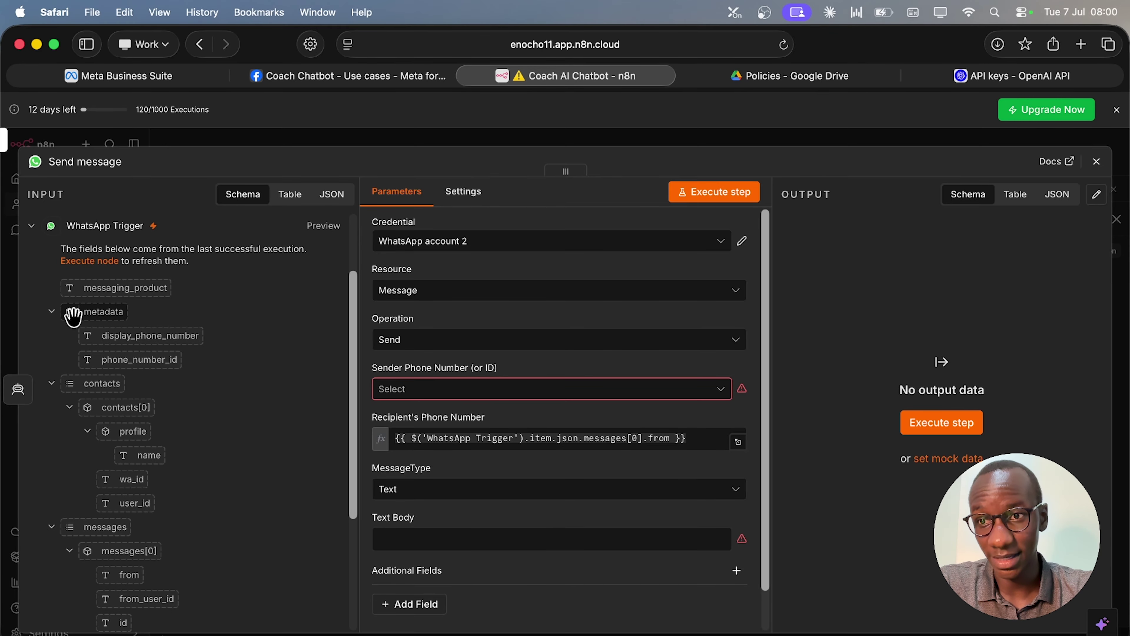
drag(141, 356, 438, 401)
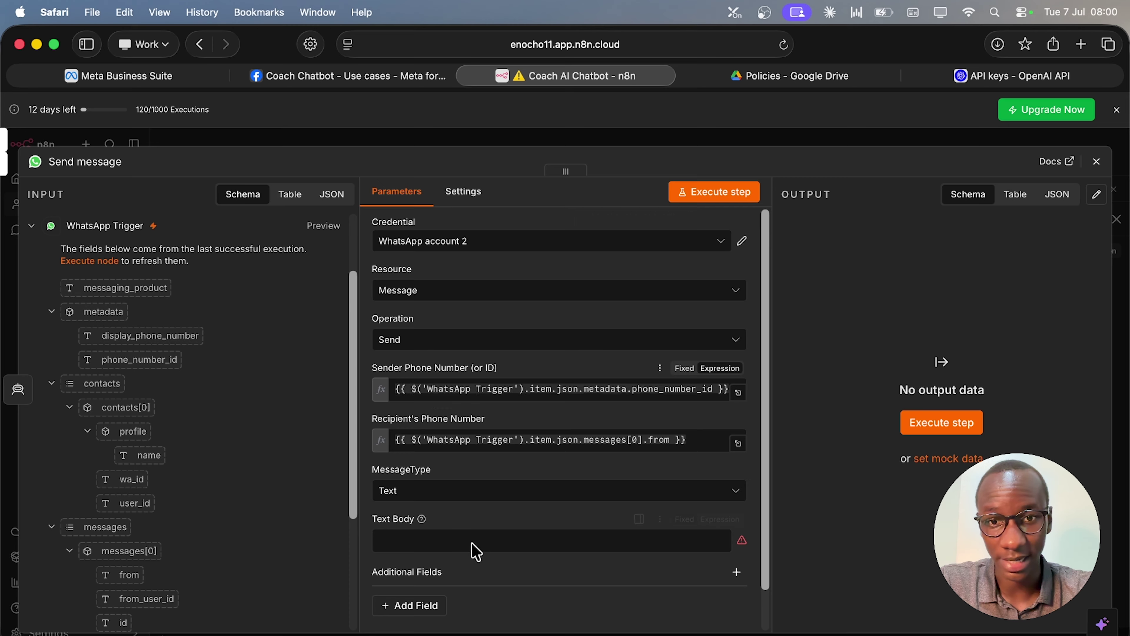
Set the Text Body to the expression {{ $json.output }}.
click(562, 538)
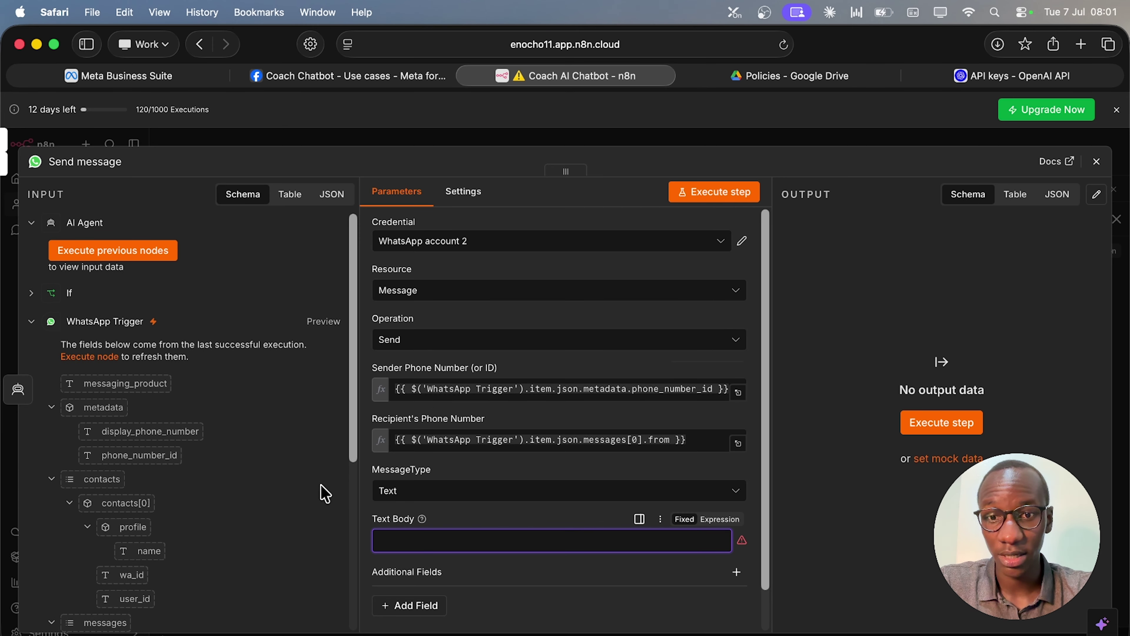
text({{)
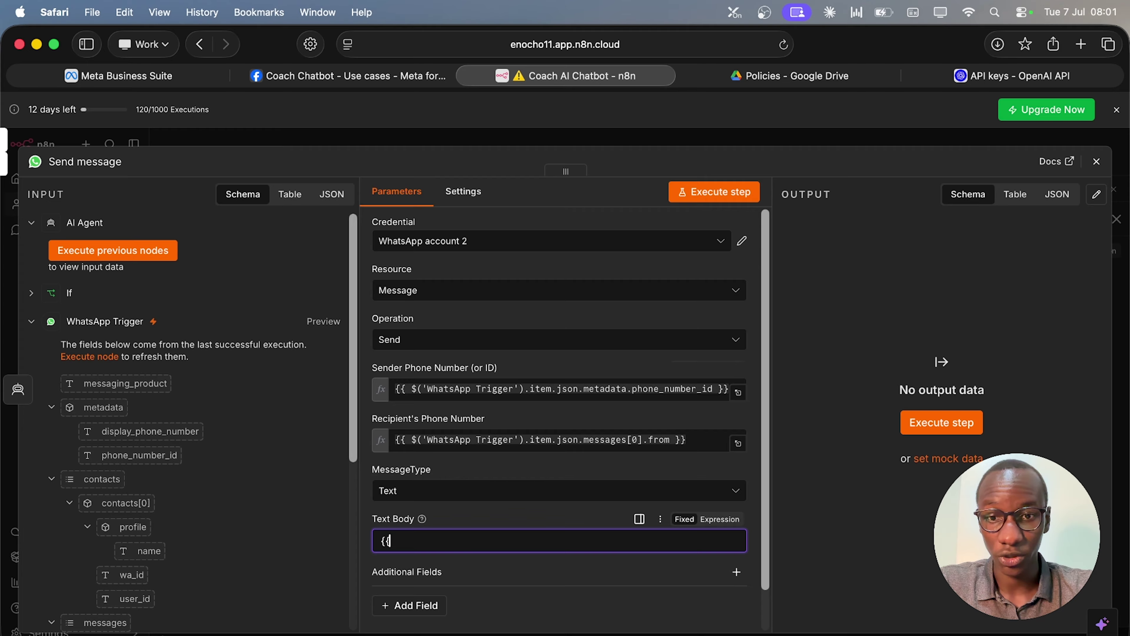
click(708, 520)
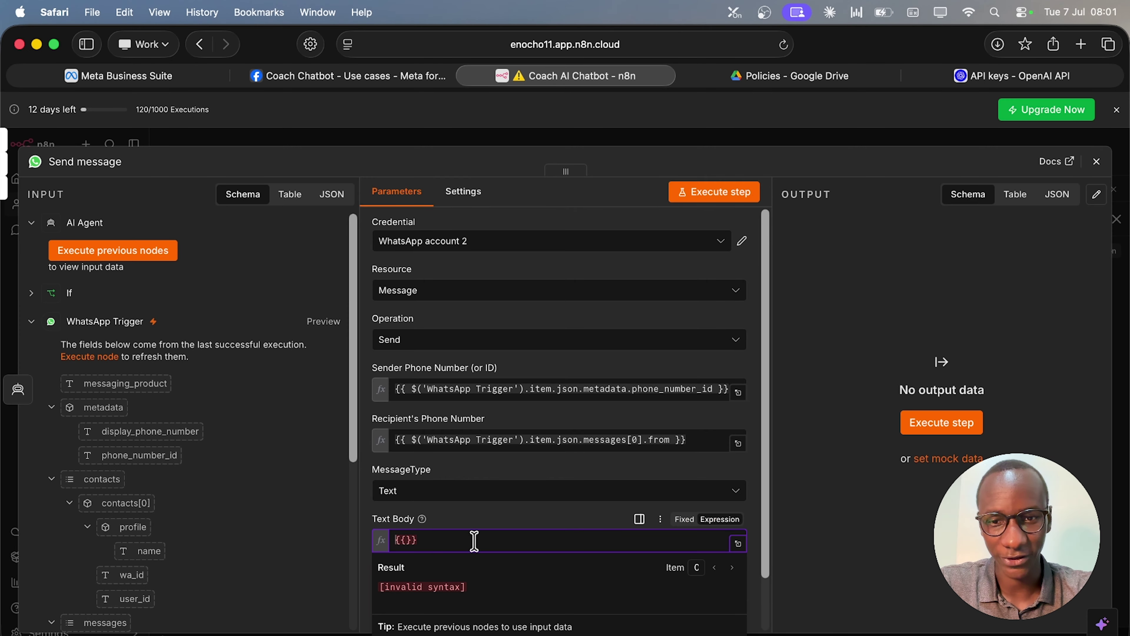
key(super+a)
text({)
key(super+z)
text({{)
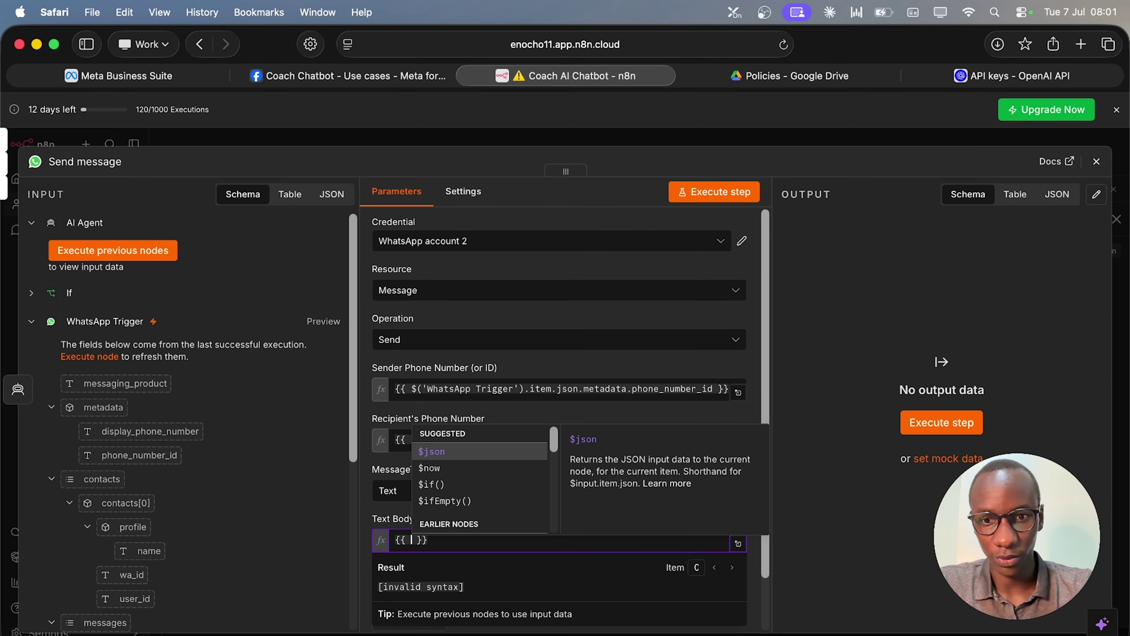
click(473, 454)
text(.output)
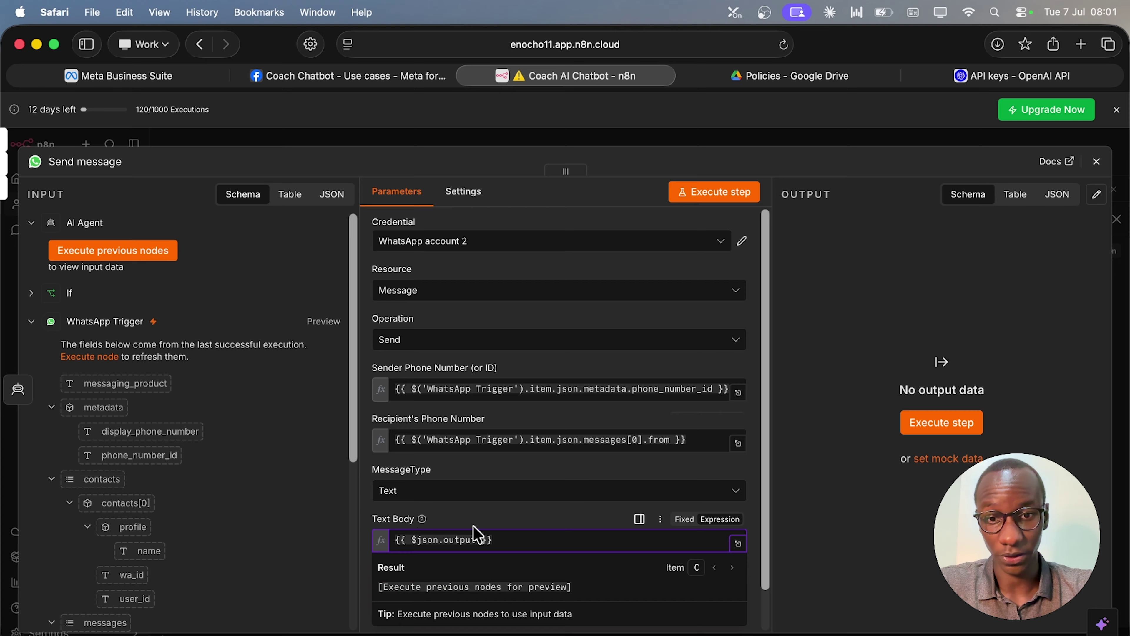
click(494, 523)
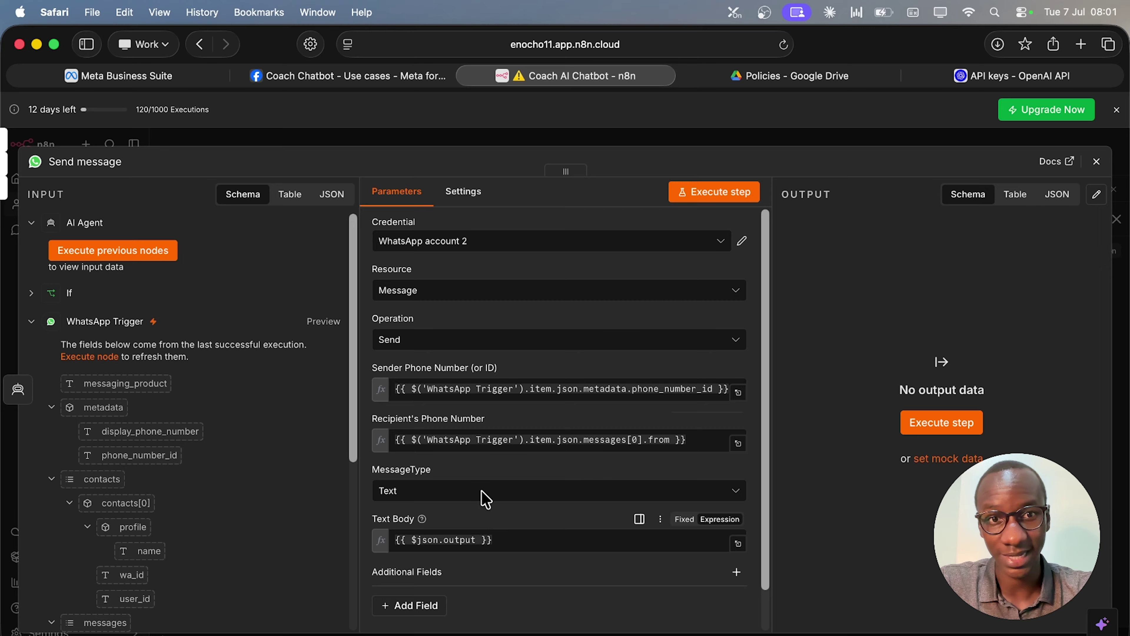
Close the Send message settings and deactivate the Pinecone Vector Store node.
click(1098, 165)
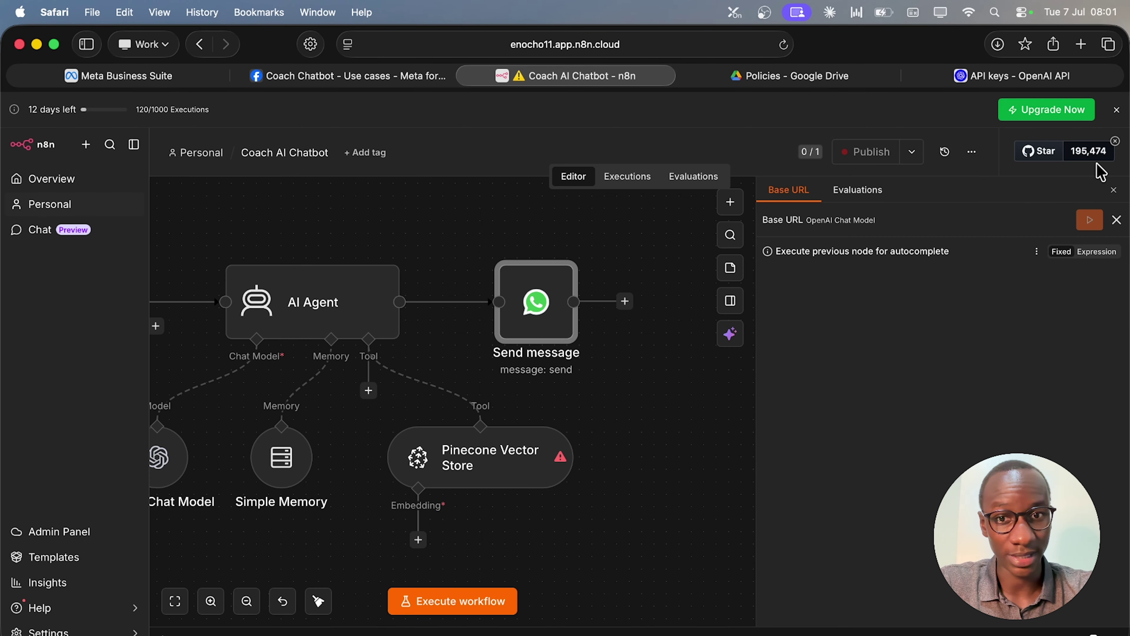
scroll(588, 445, down, 3)
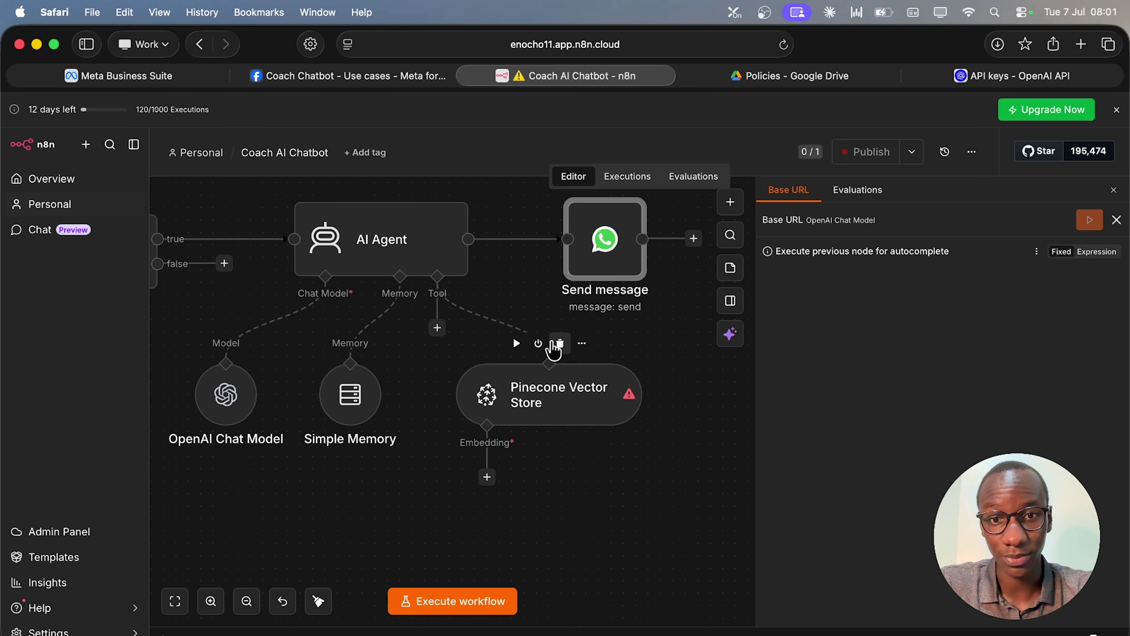
click(538, 343)
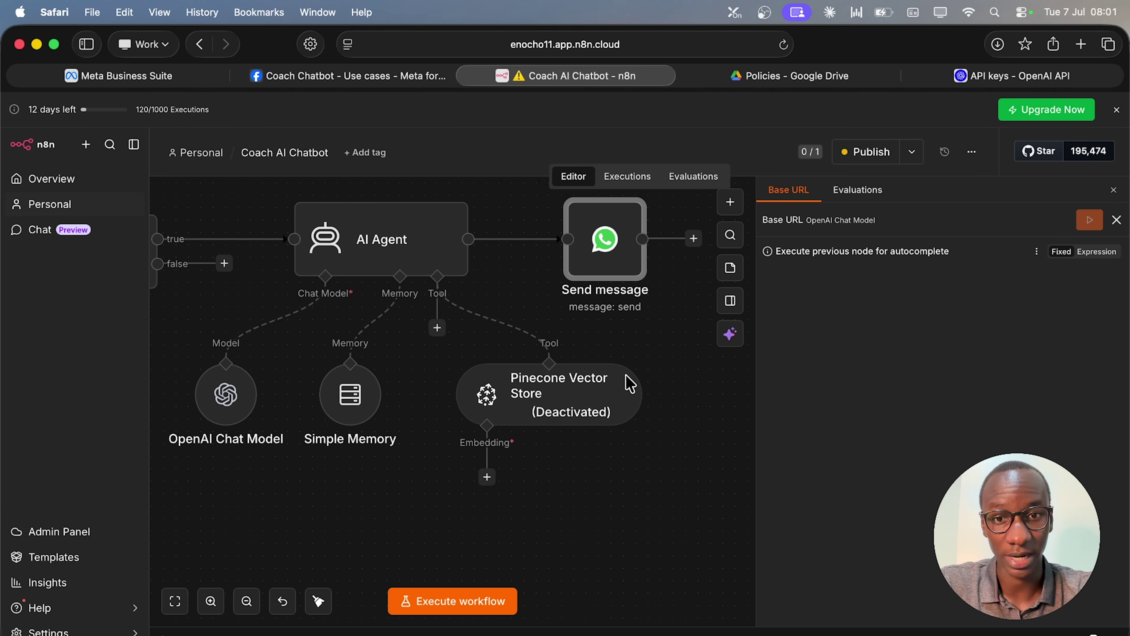
mouse_move(536, 356)
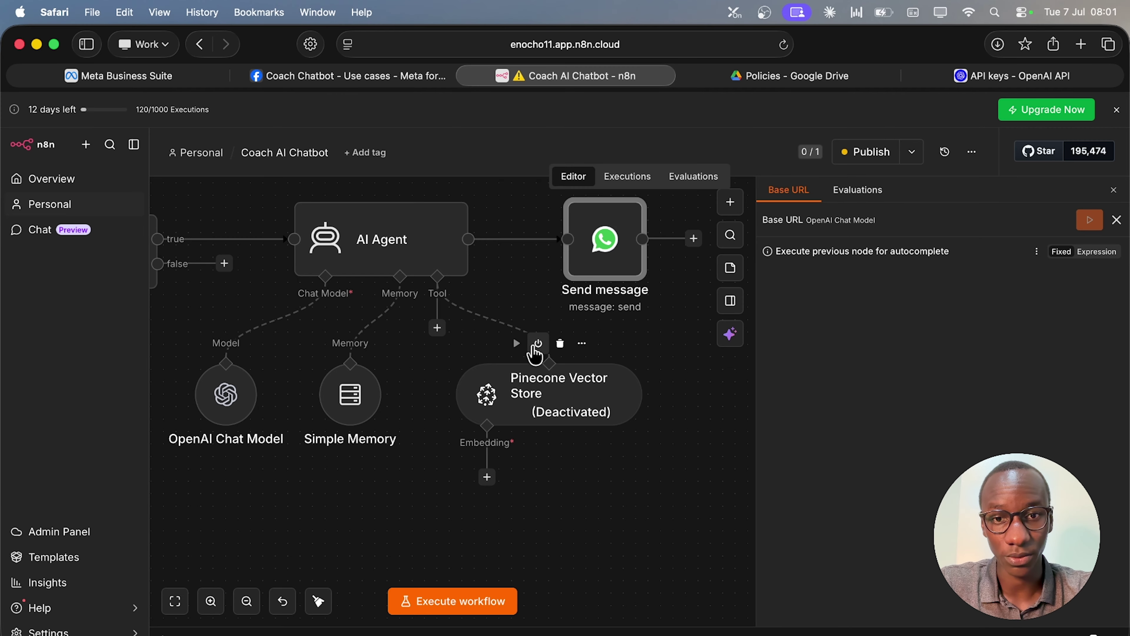
click(538, 343)
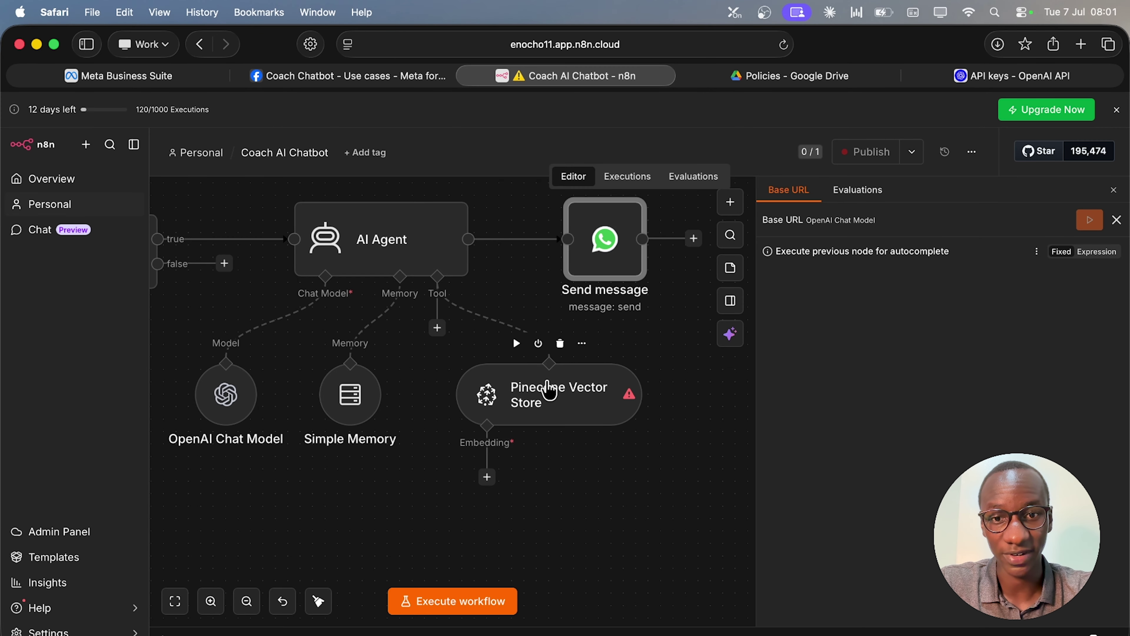
click(538, 343)
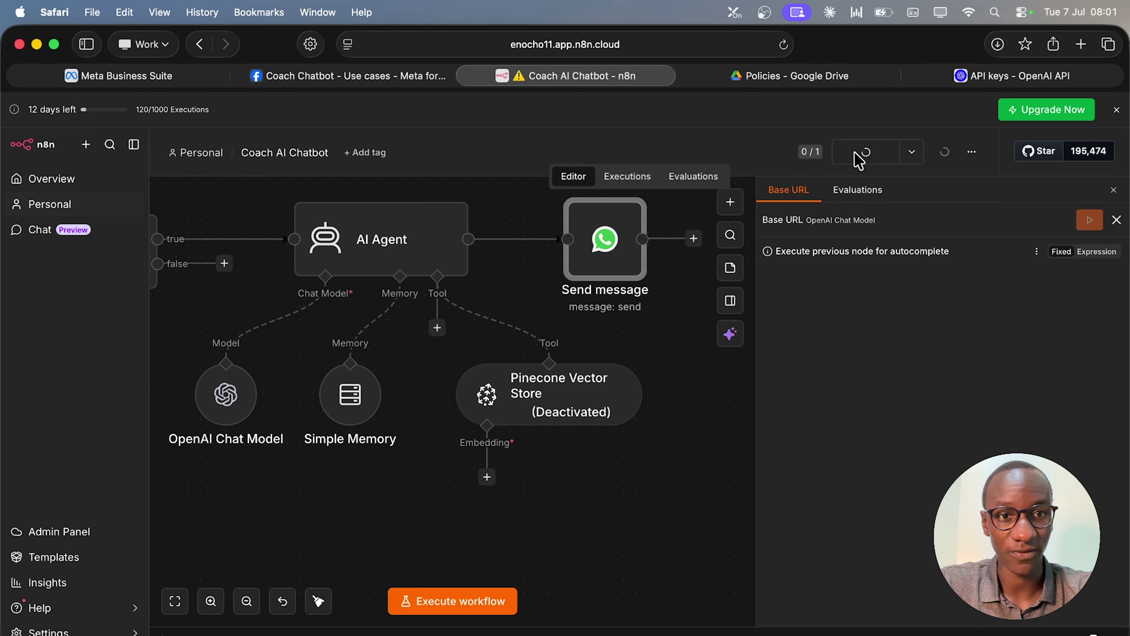
Publish the Coach AI Chatbot workflow and confirm.
click(852, 154)
click(711, 472)
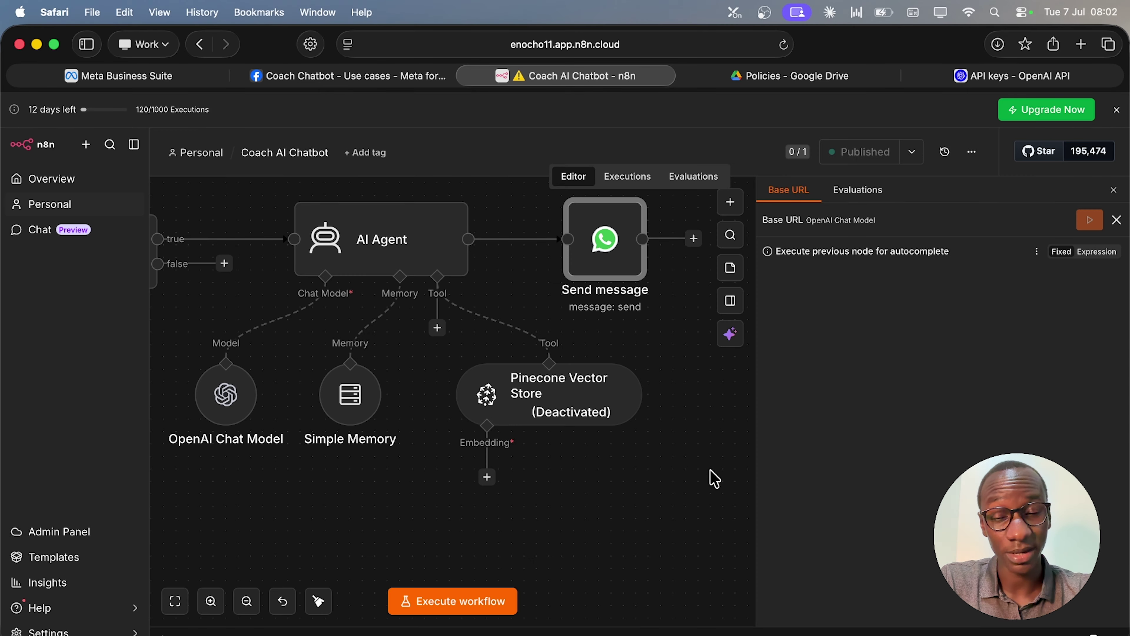
scroll(392, 484, left, 2)
scroll(391, 485, down, 3)
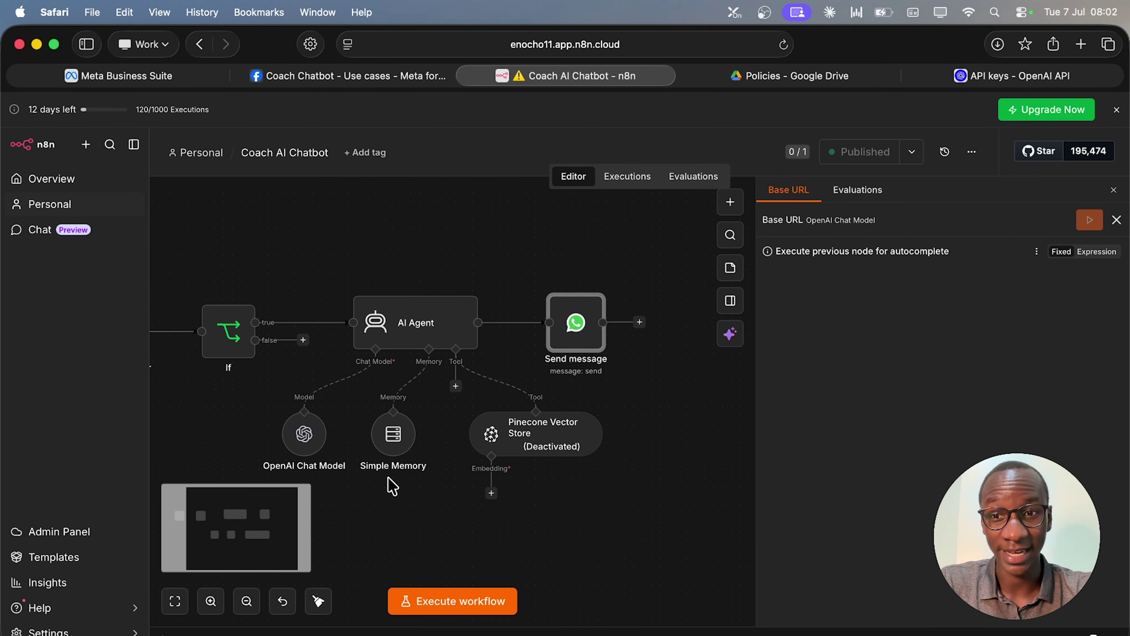
scroll(392, 486, left, 3)
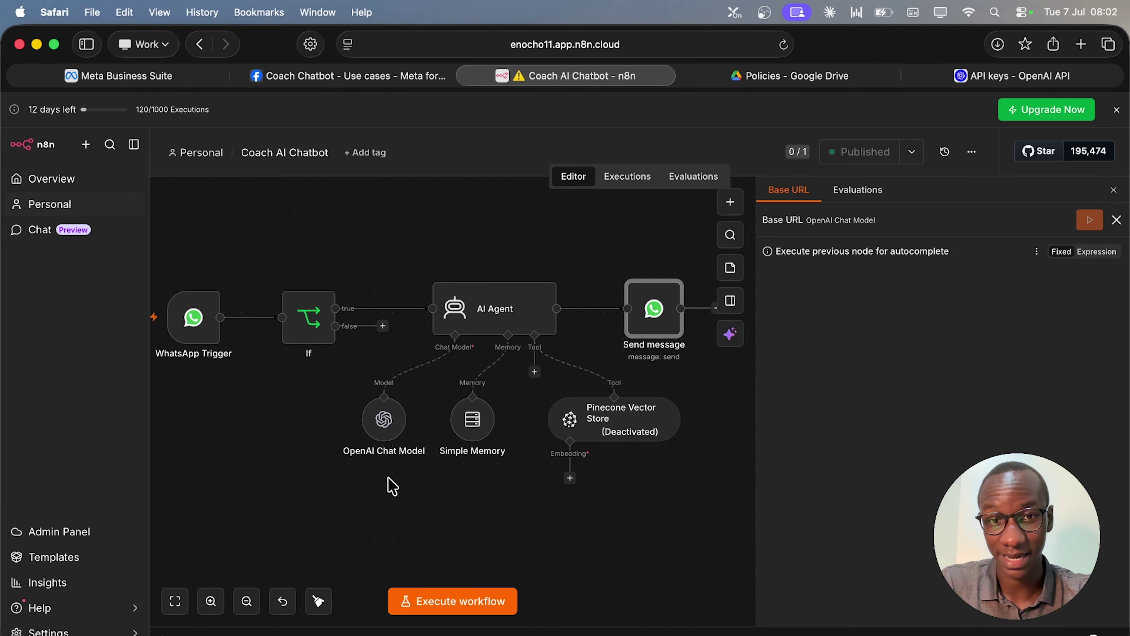
click(519, 319)
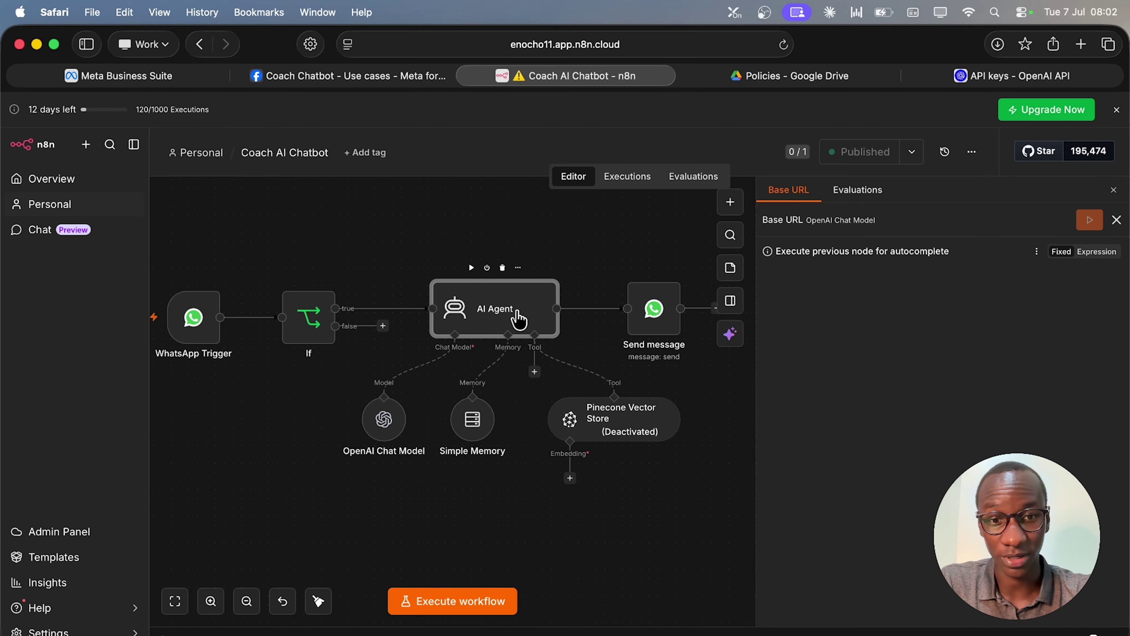
double_click(519, 320)
scroll(618, 557, down, 3)
click(1094, 162)
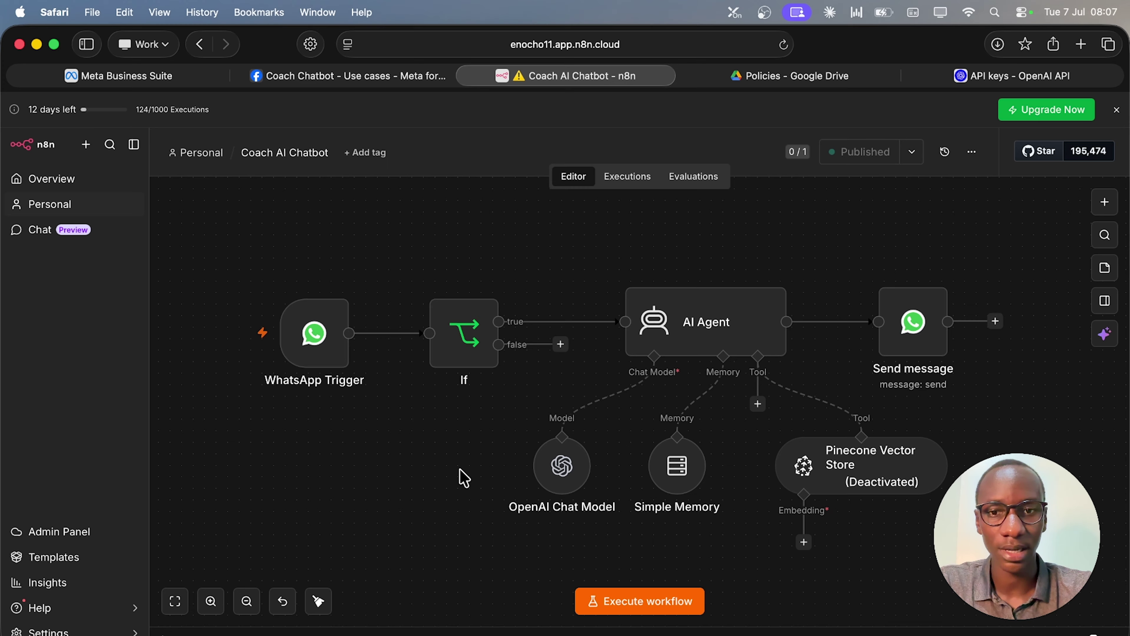
mouse_move(463, 329)
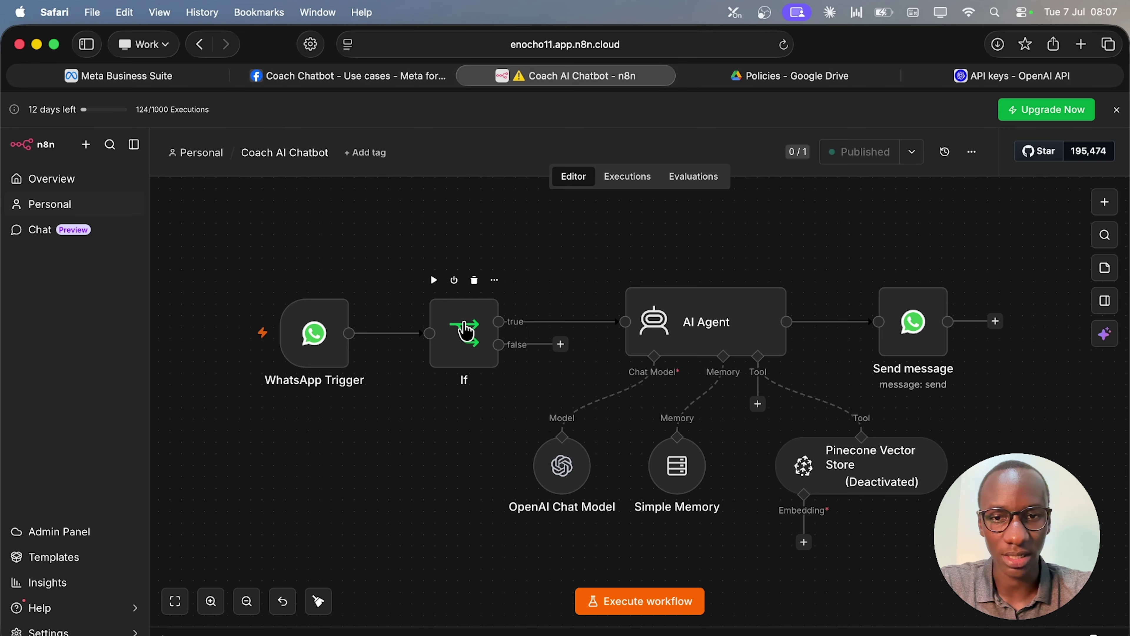
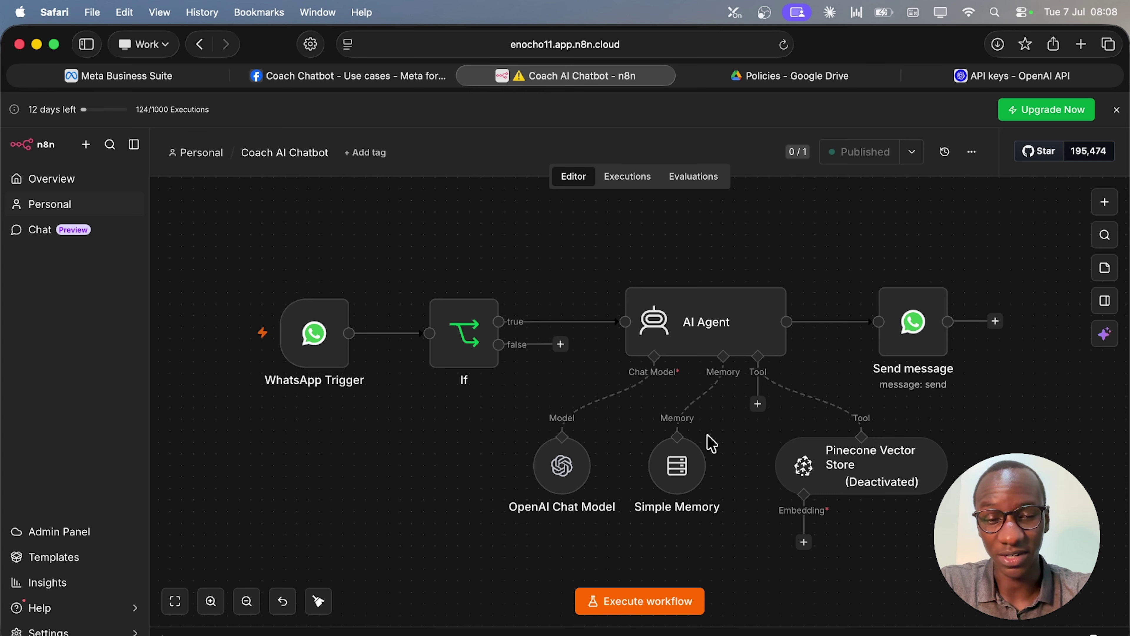
Shift the deactivated Pinecone Vector Store node slightly left beneath the AI Agent.
mouse_move(845, 481)
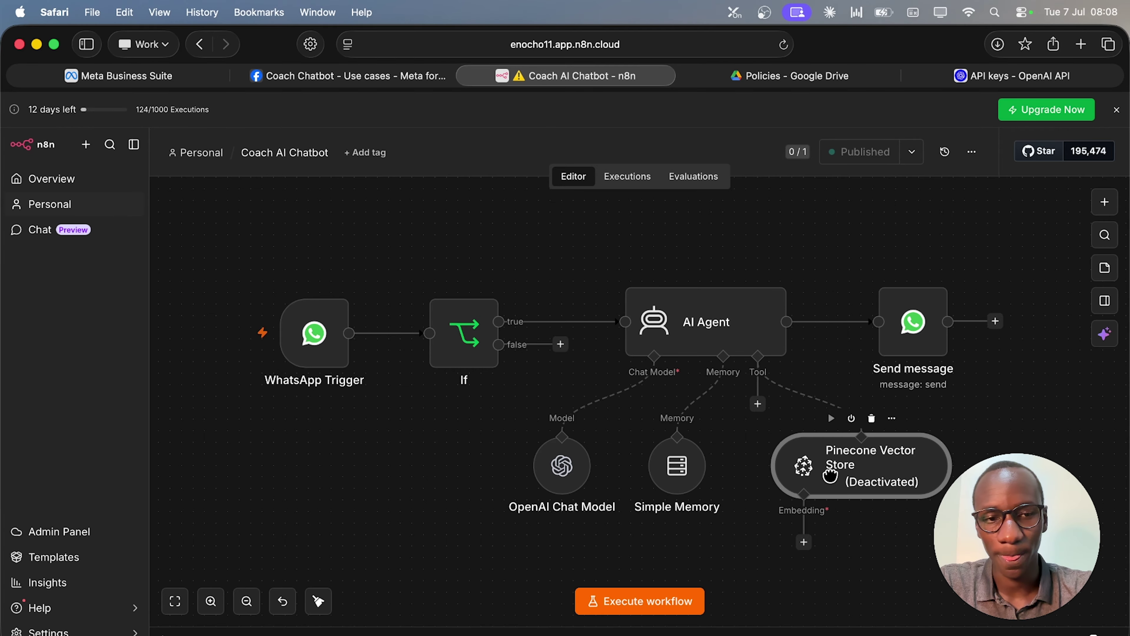
drag(845, 482, 810, 482)
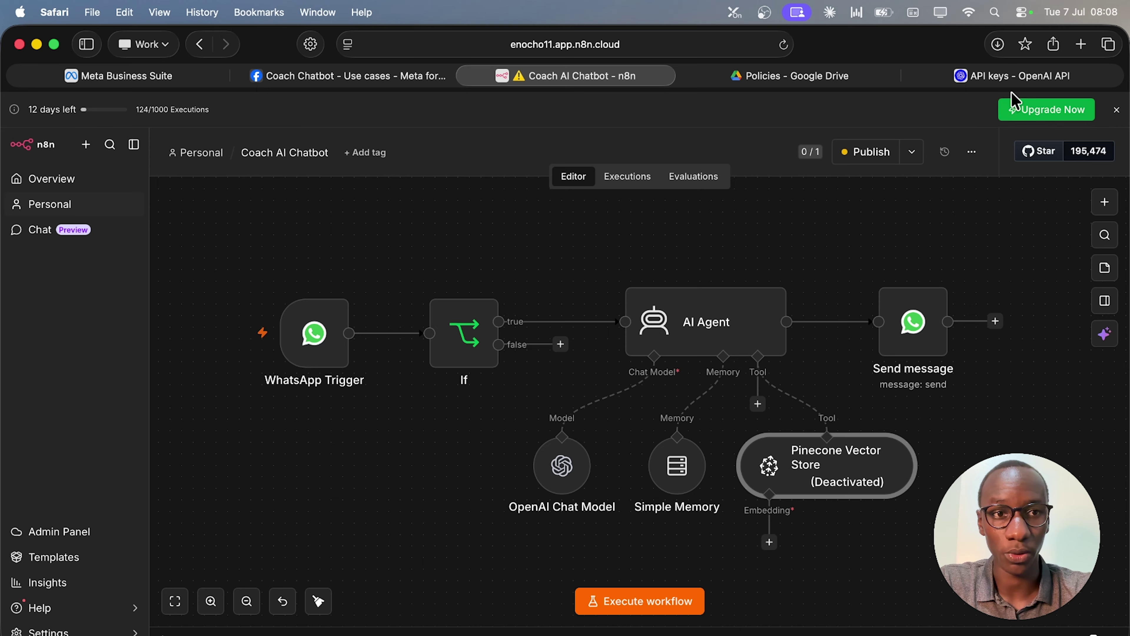
mouse_move(929, 278)
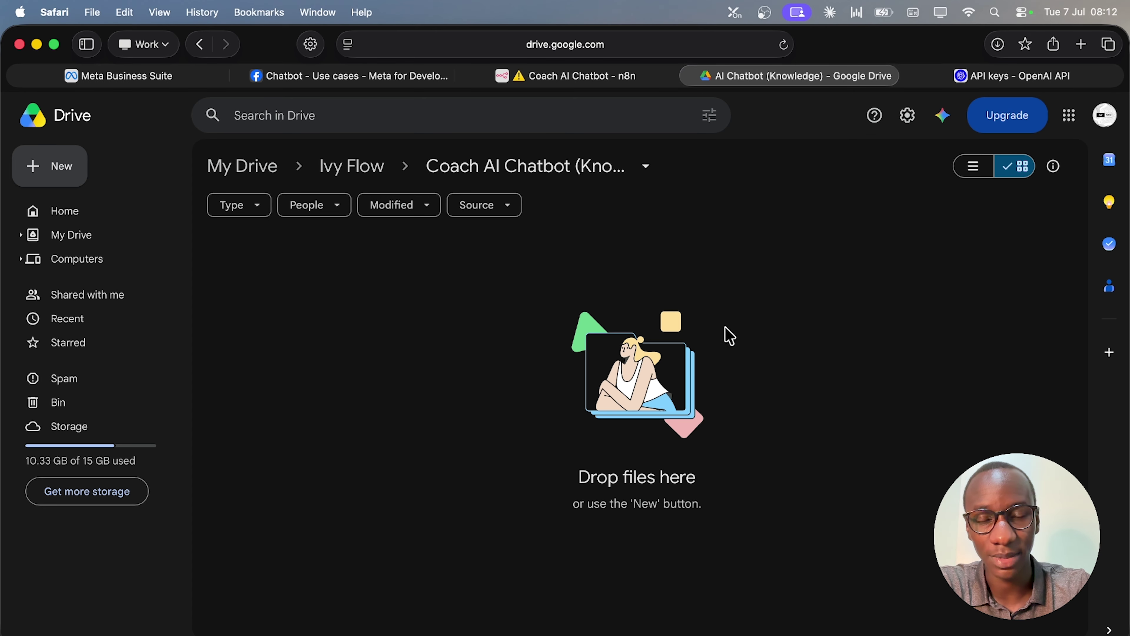
Check the n8n workflow, then review the four Ivy Floww AI guide documents in the Drive knowledge folder.
click(632, 76)
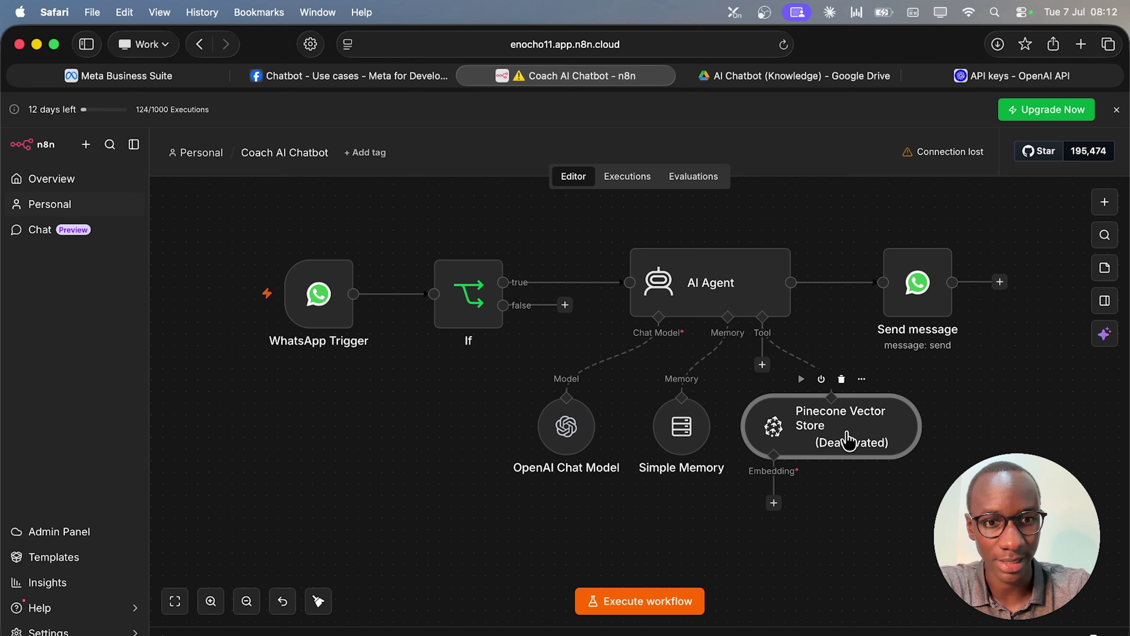
click(797, 77)
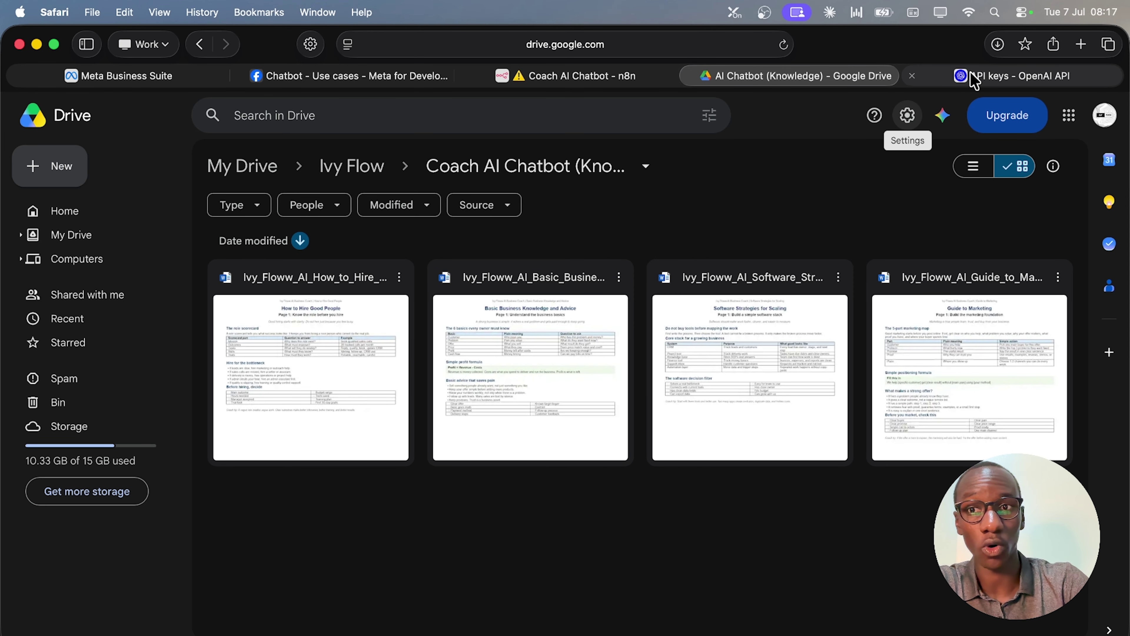
click(974, 80)
Go to pinecone.io in a new tab, log in to the console, and begin creating an index.
key(super+t)
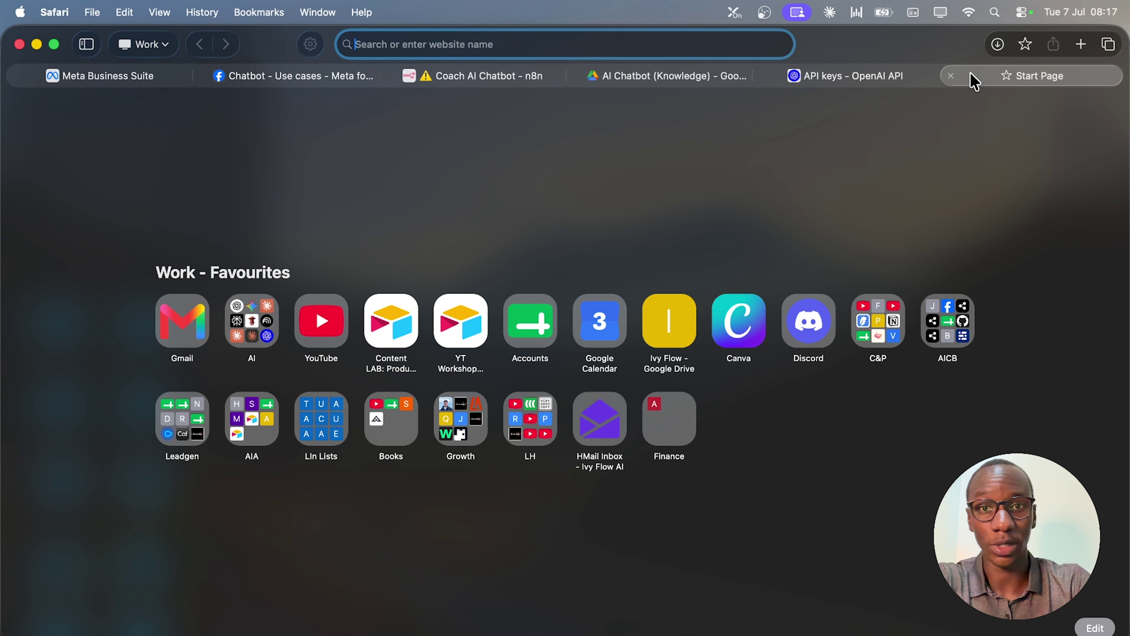
text(pinec)
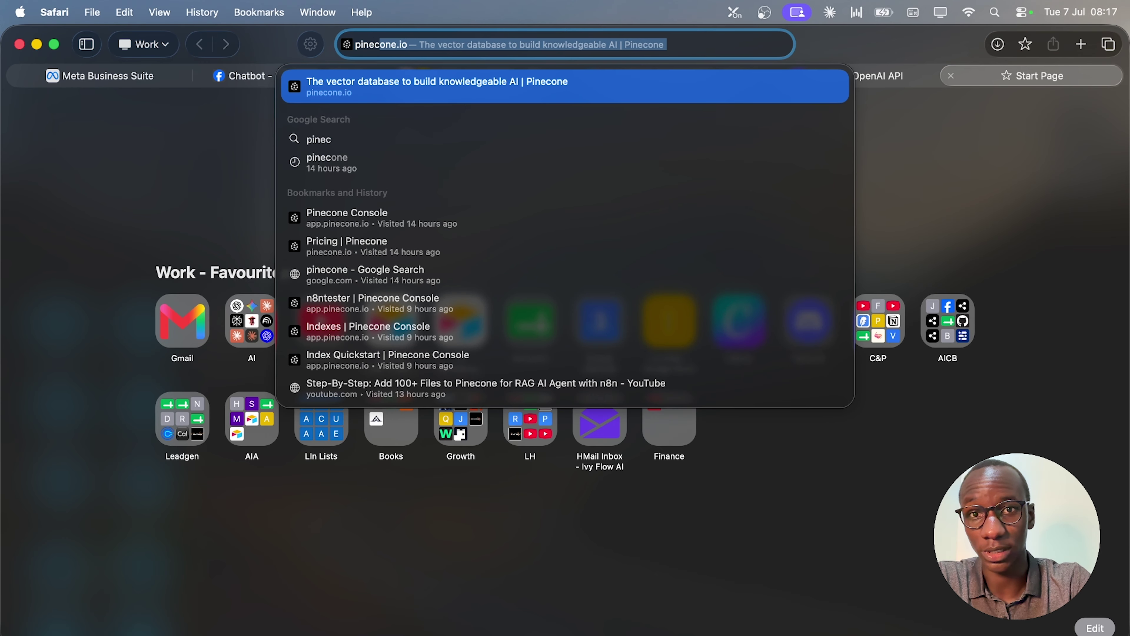
key(Return)
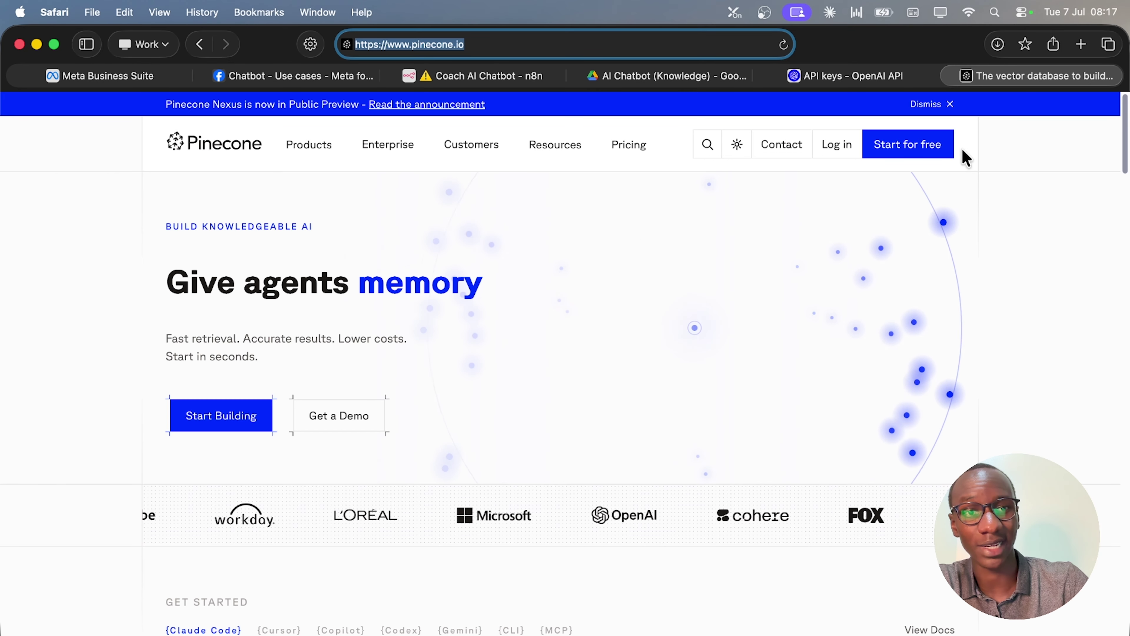
click(851, 150)
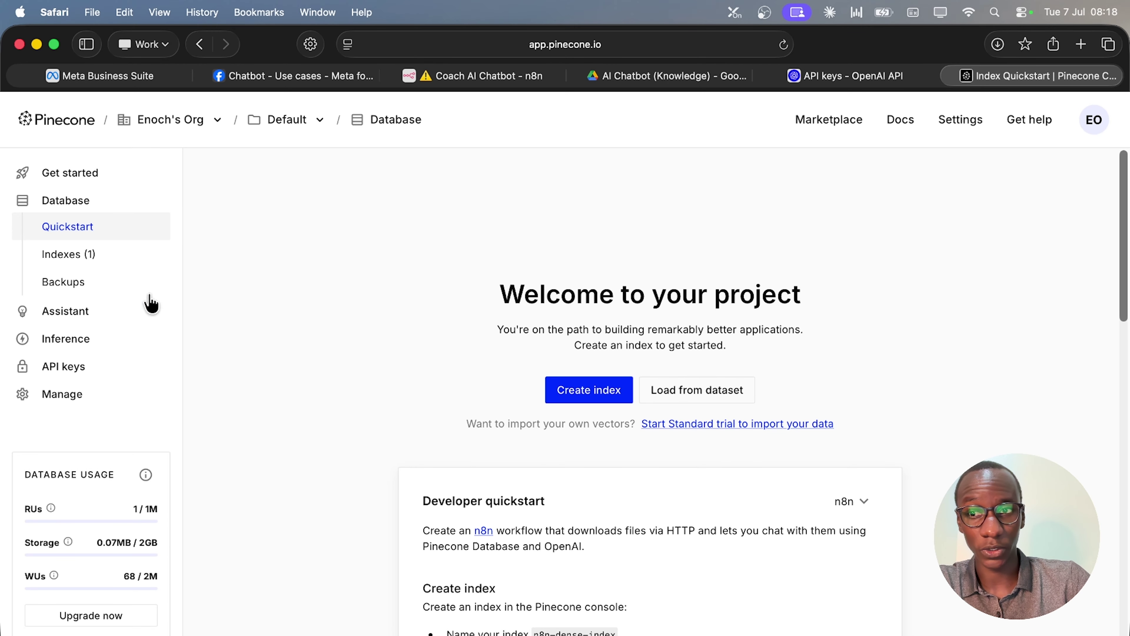
click(570, 389)
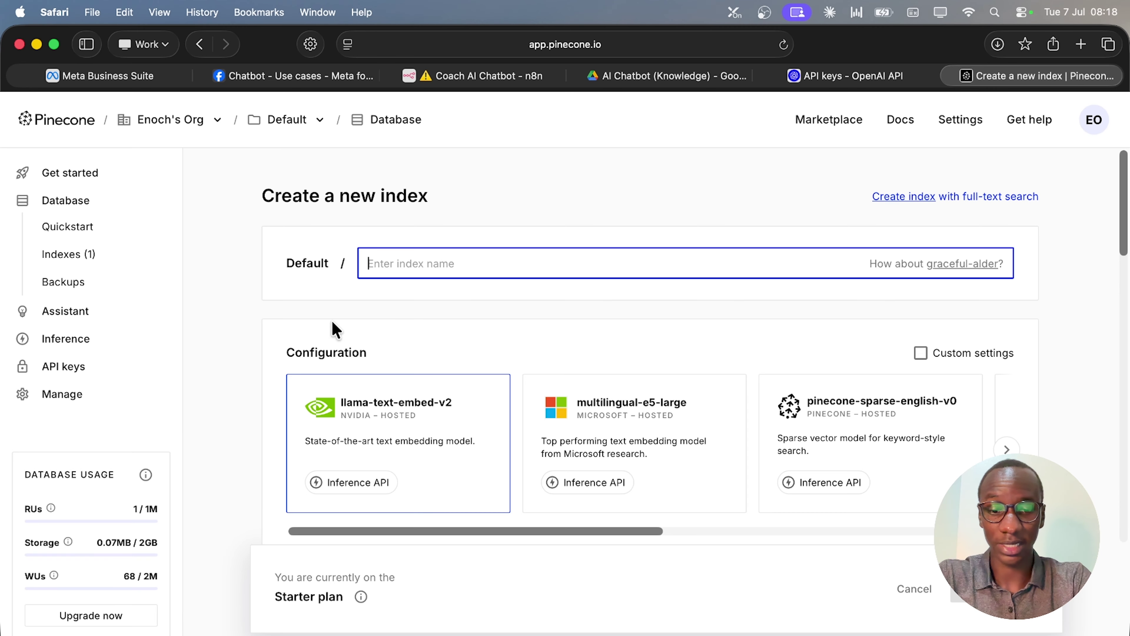
Name the new Pinecone index coachaichatbot in lowercase.
text(Coa)
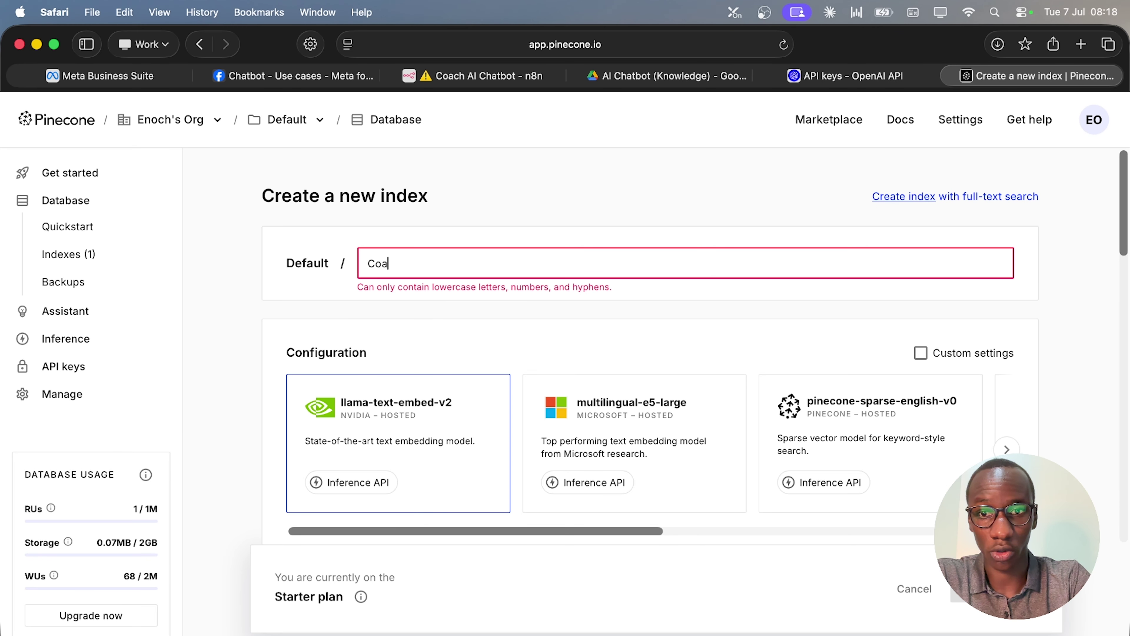
key(BackSpace)
text(c)
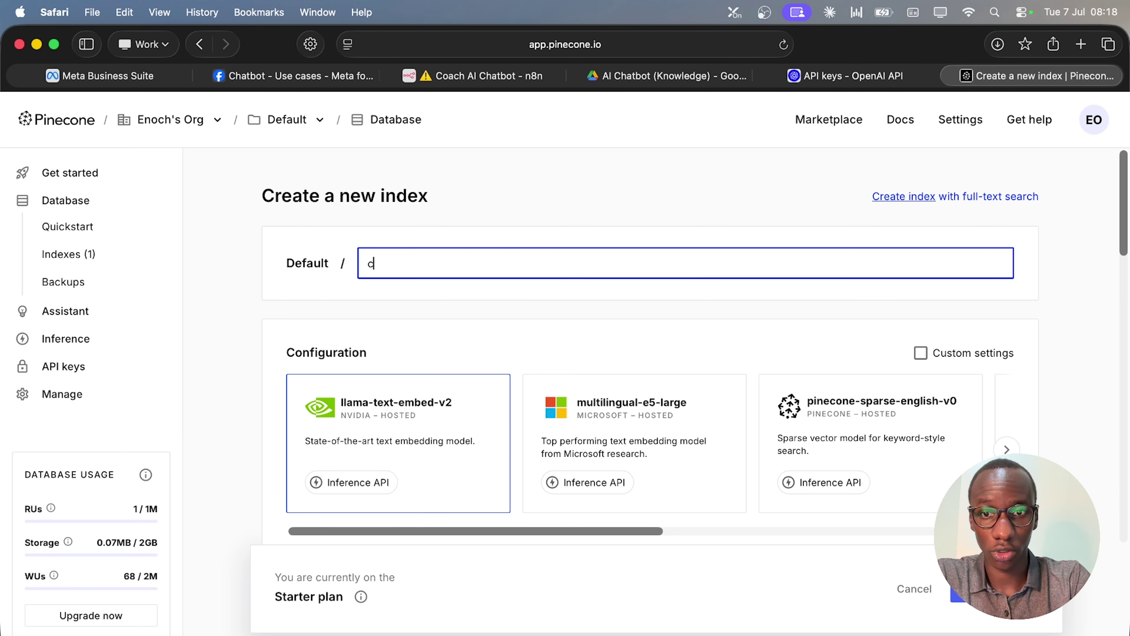
text(oachaichatbgot)
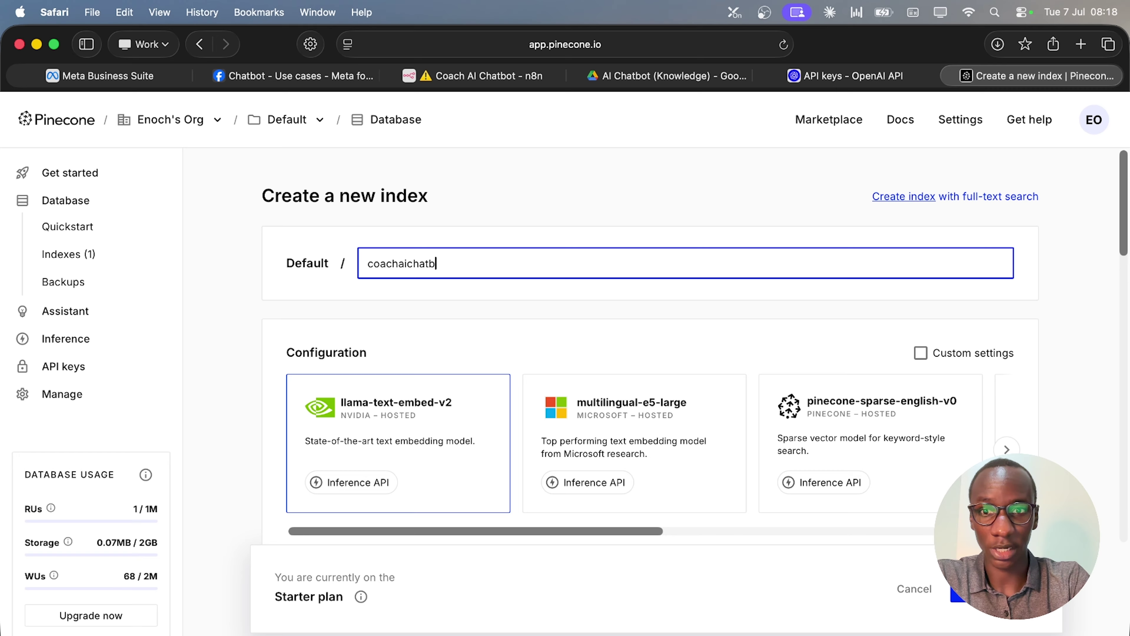
key(BackSpace)
key(BackSpace)
key(BackSpace)
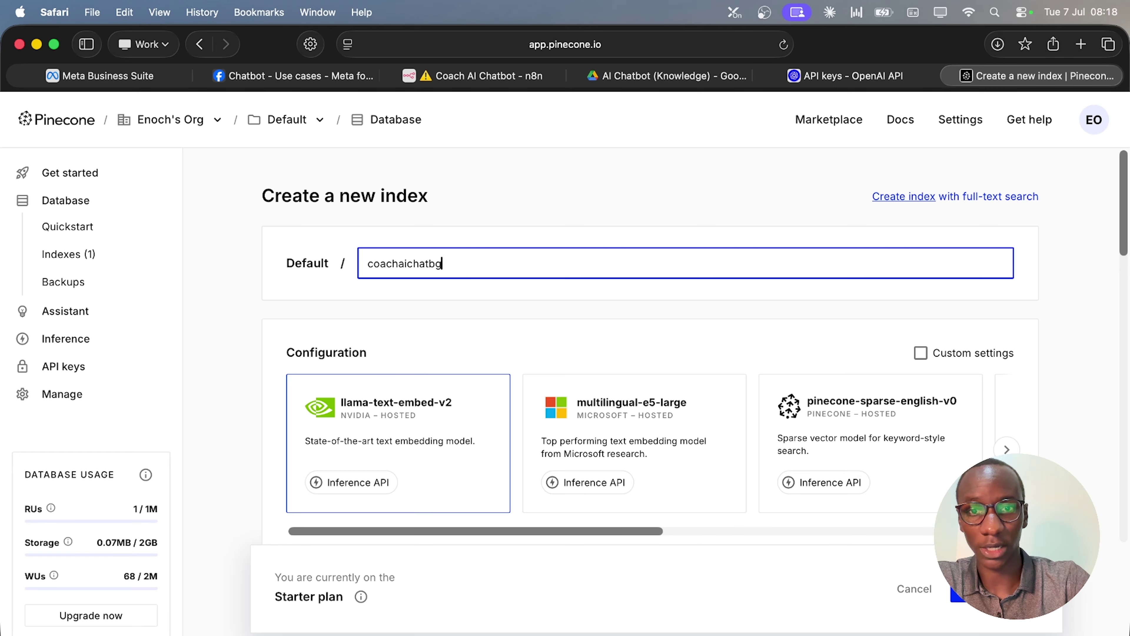
text(ot)
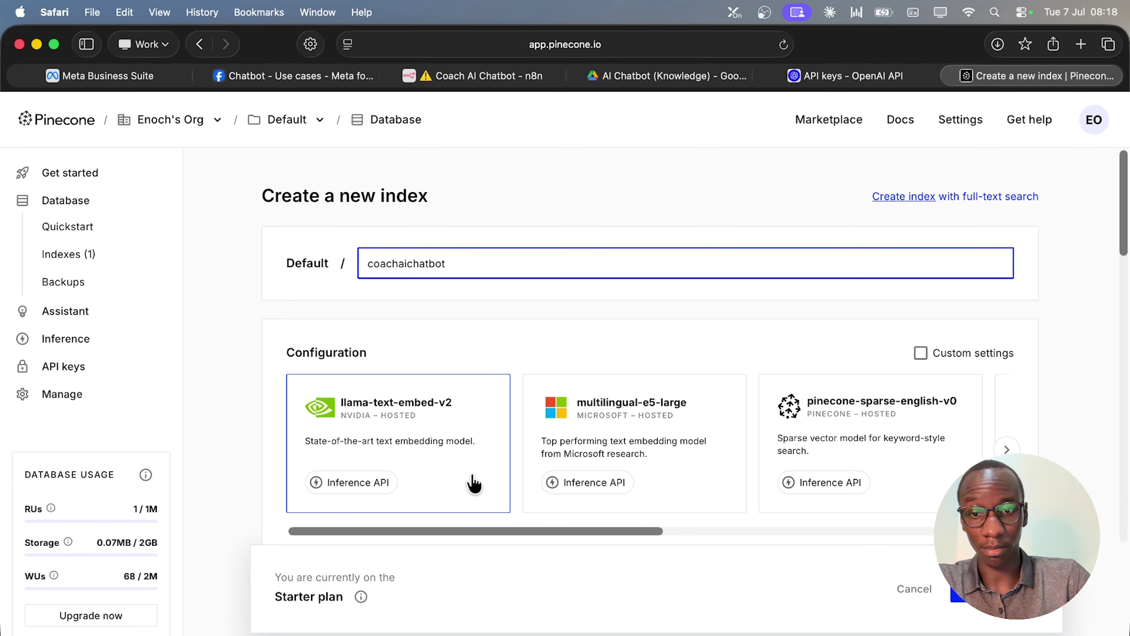
Configure the index for OpenAI text-embedding-3-small with dimension 1536.
scroll(471, 477, down, 1)
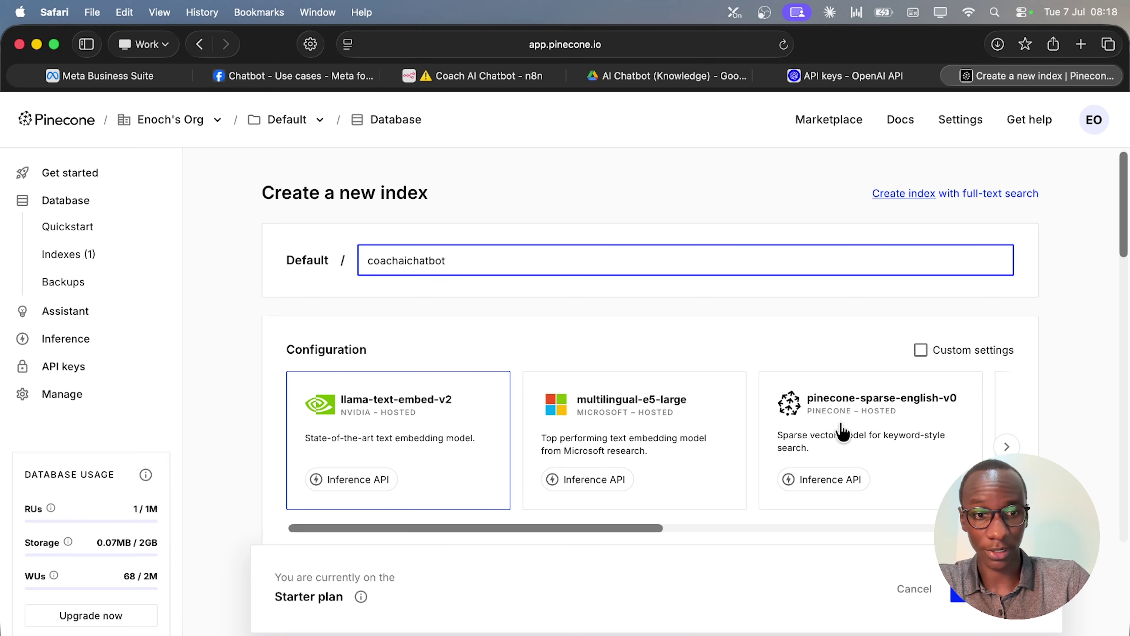
click(1007, 446)
click(1006, 446)
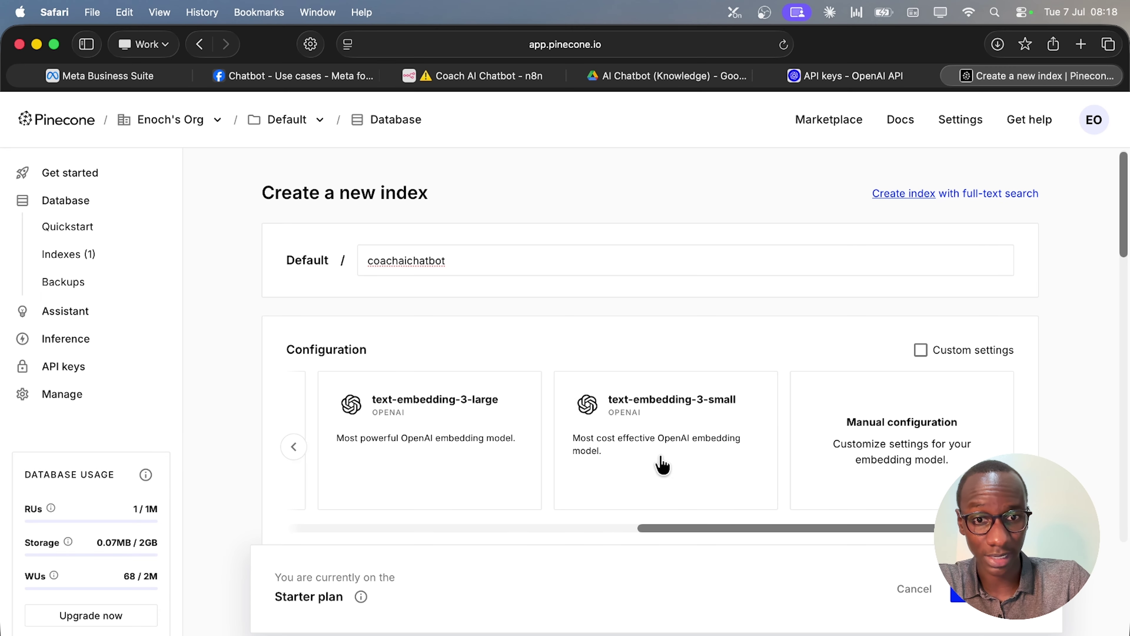
click(668, 444)
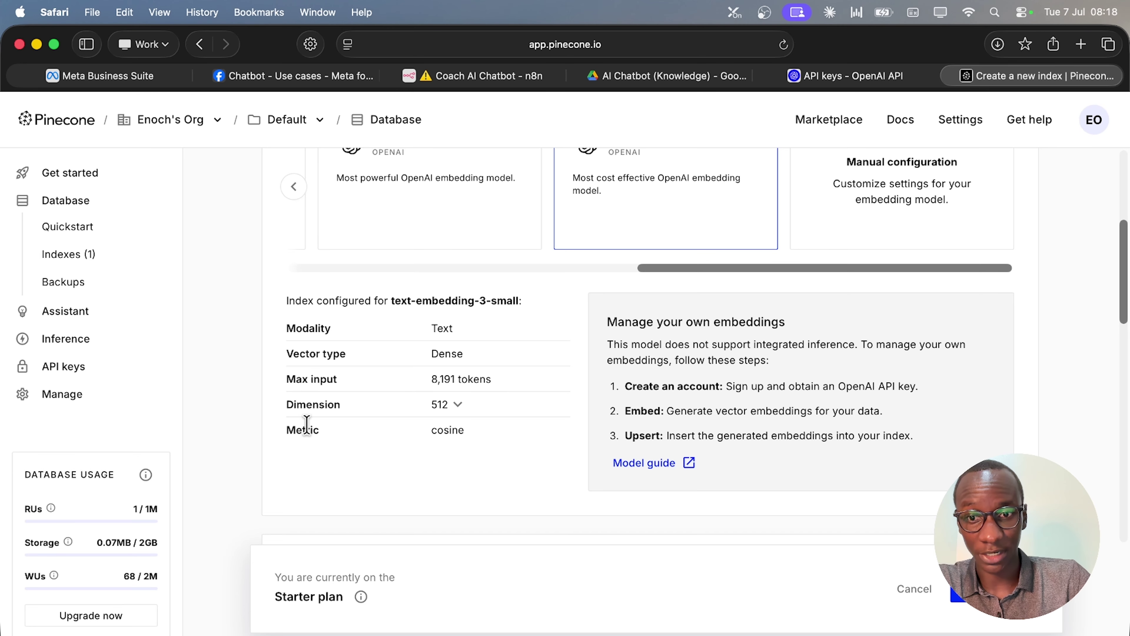
click(457, 405)
click(460, 432)
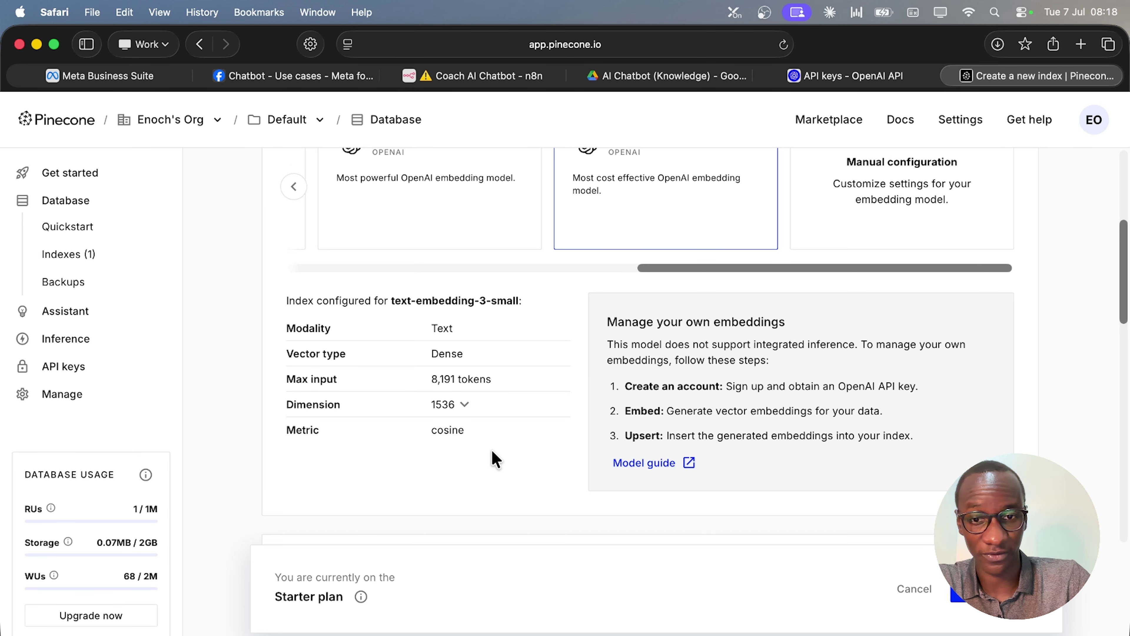
Keep the AWS us-east-1 serverless settings and create the index.
scroll(498, 460, down, 10)
scroll(626, 360, up, 4)
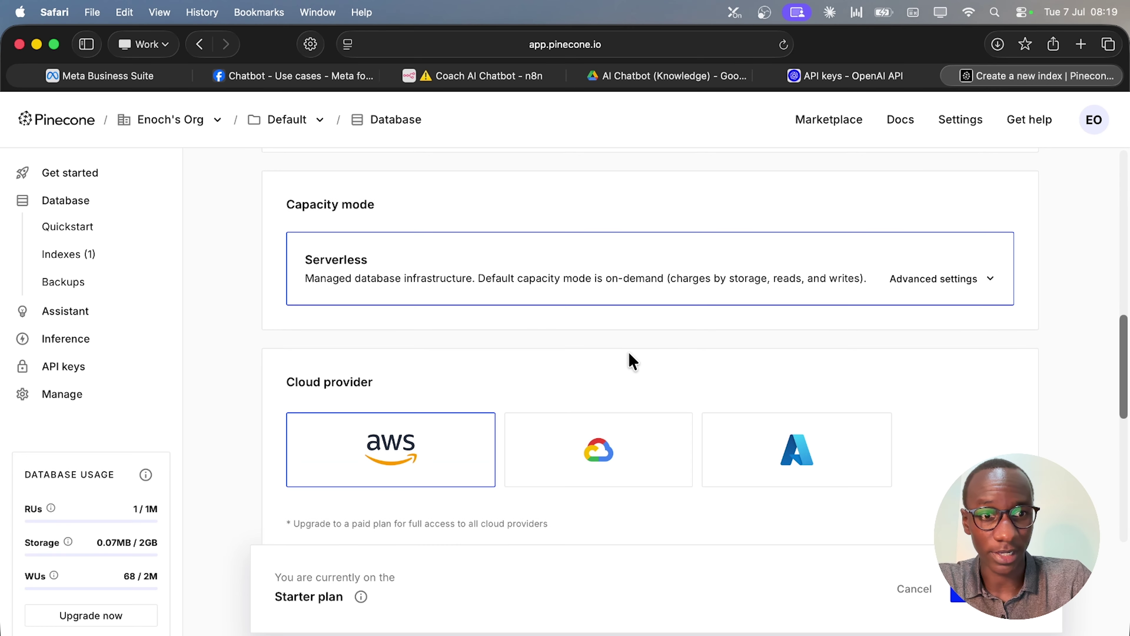
click(991, 412)
click(986, 405)
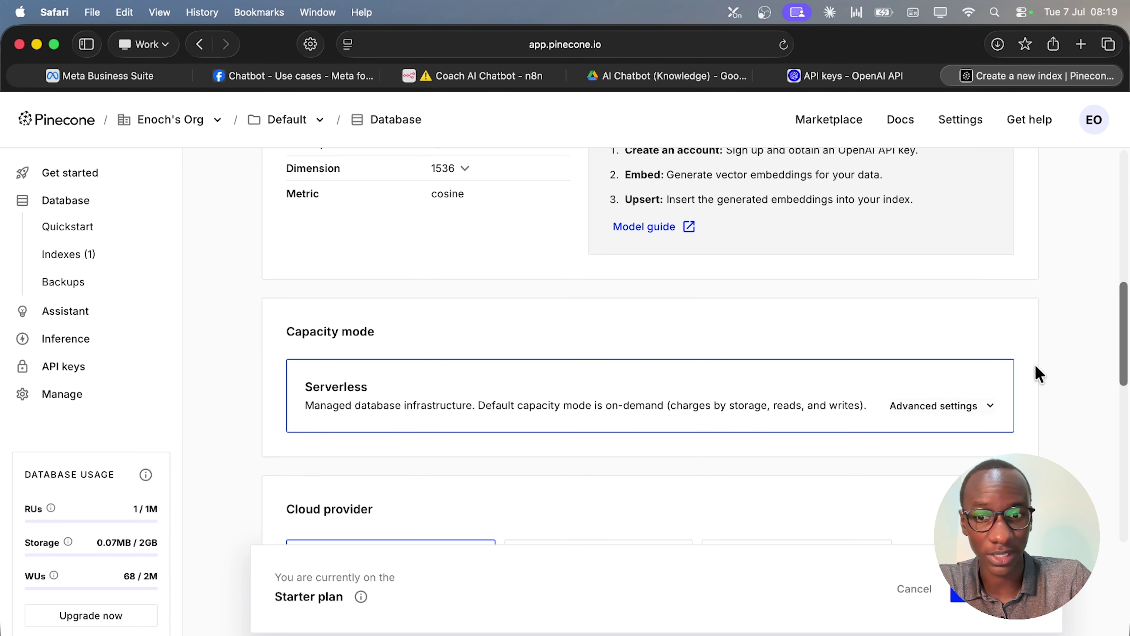
scroll(1035, 373, down, 8)
scroll(1034, 366, up, 4)
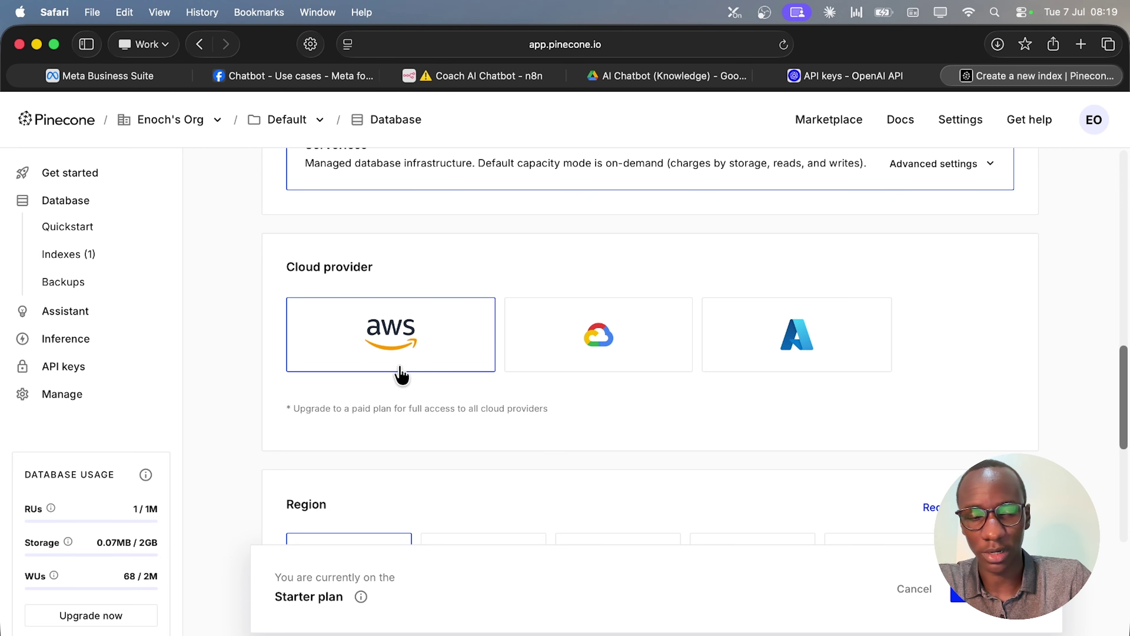
scroll(568, 425, down, 4)
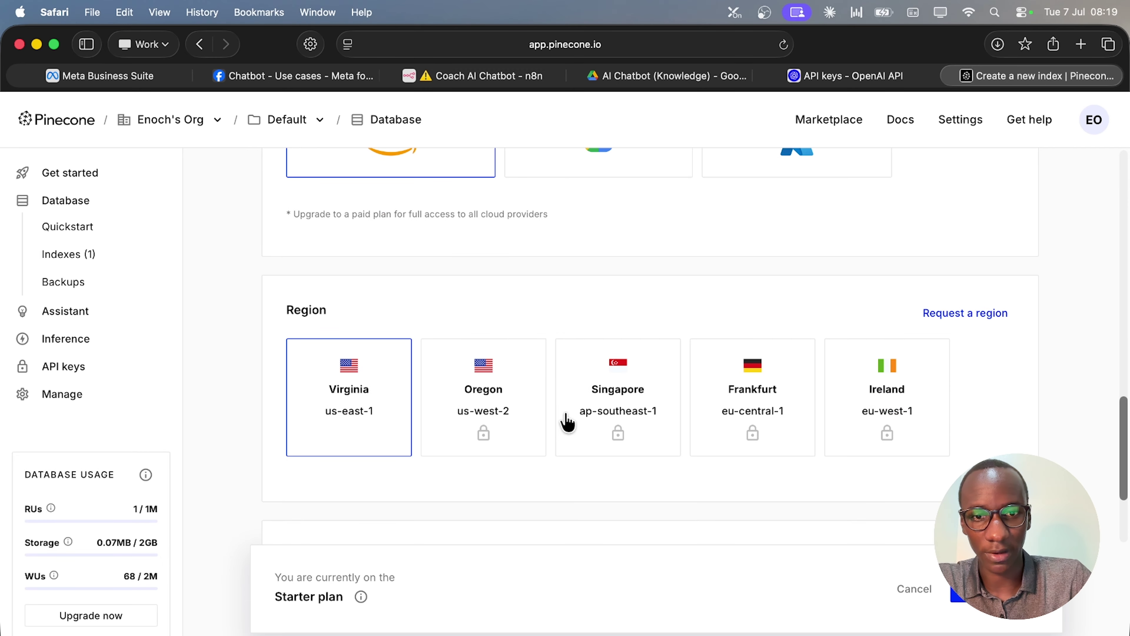
scroll(757, 429, down, 2)
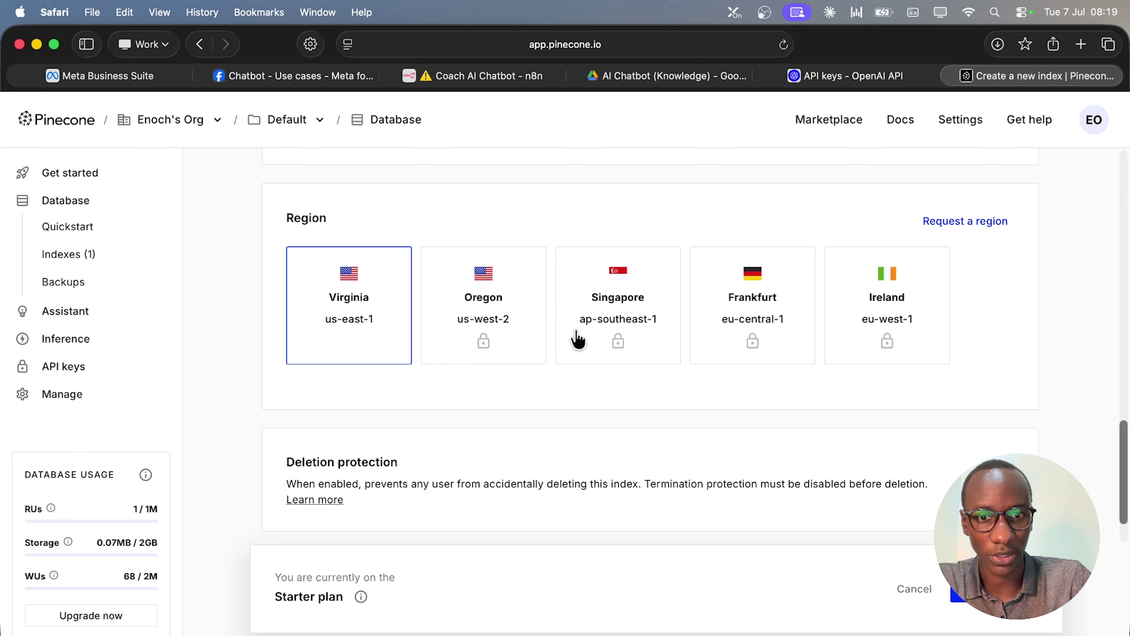
scroll(362, 372, down, 2)
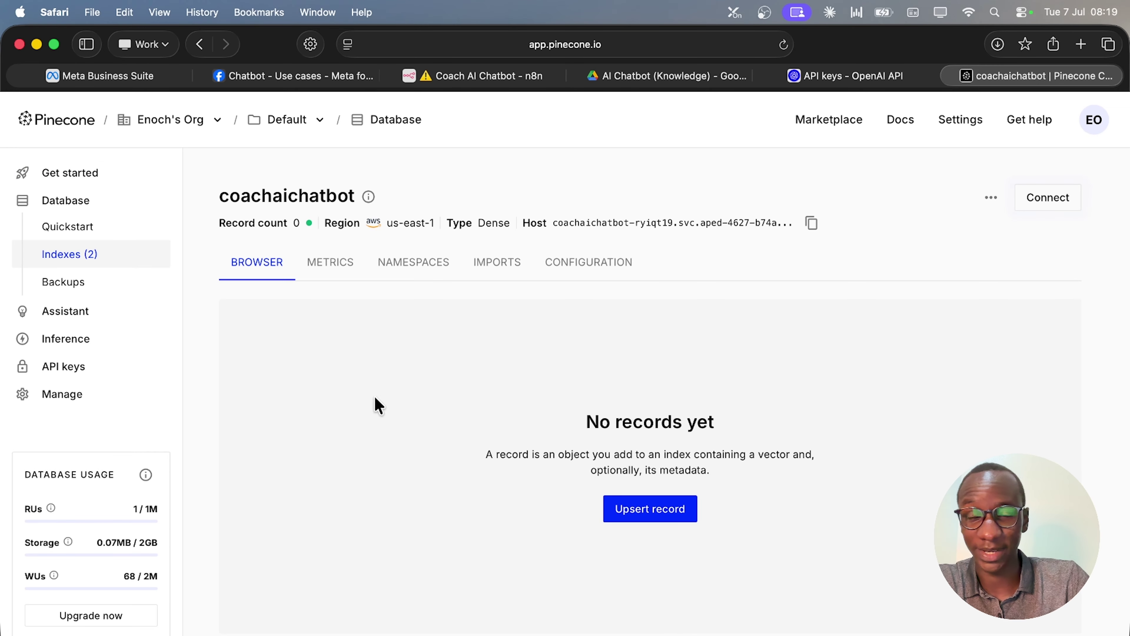
Generate a new Pinecone API key named chatbot and copy its value.
click(112, 368)
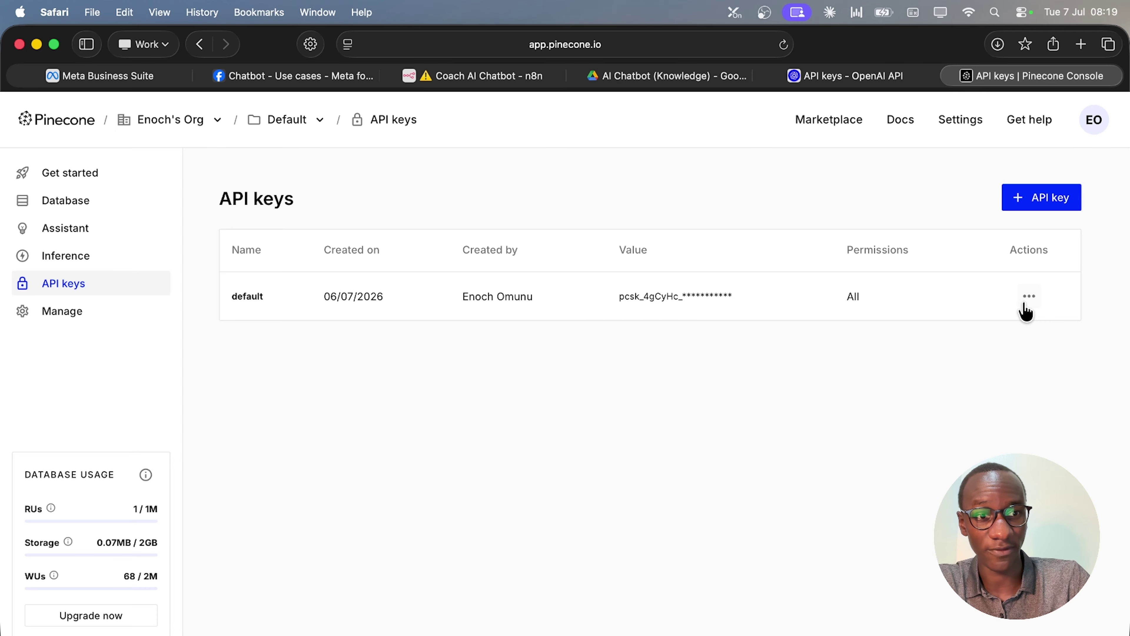
click(1031, 297)
click(841, 353)
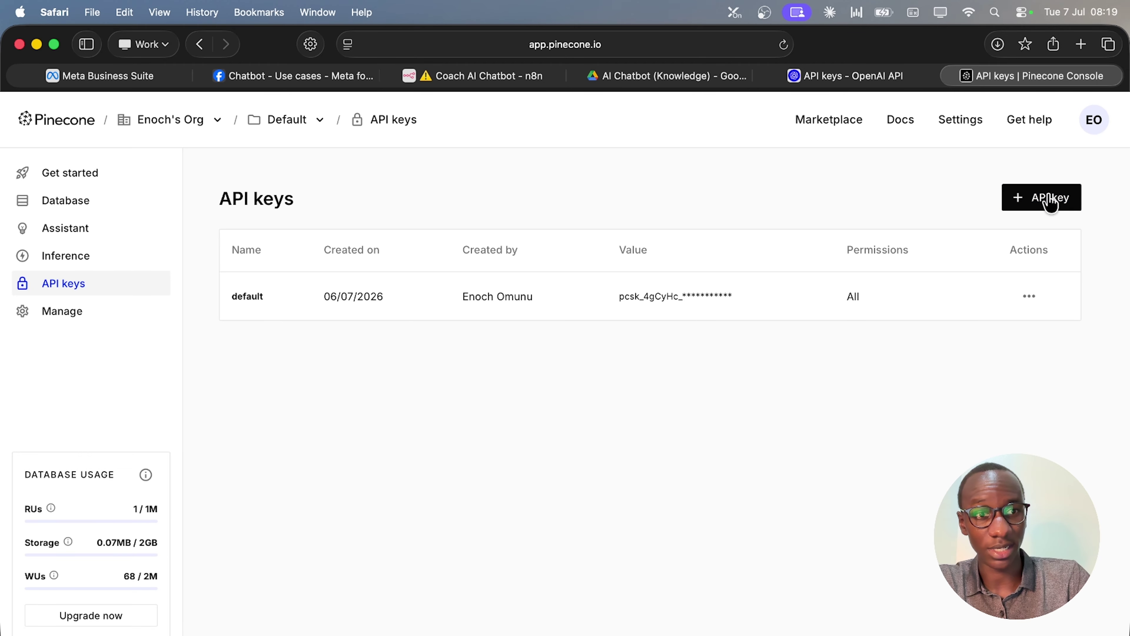
click(1048, 208)
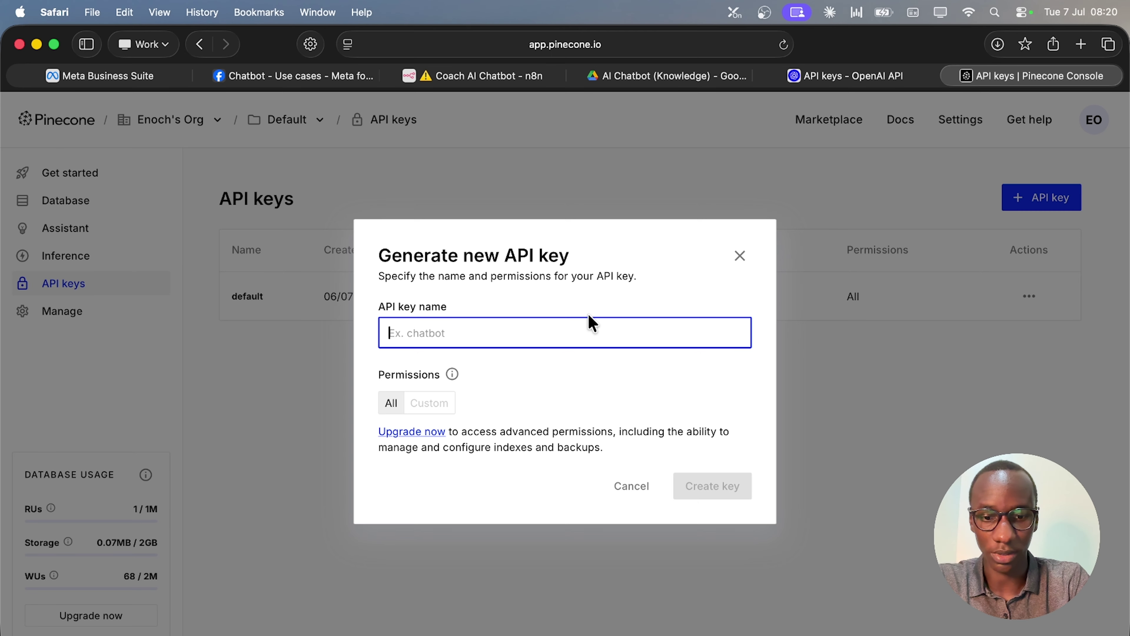
text(AI )
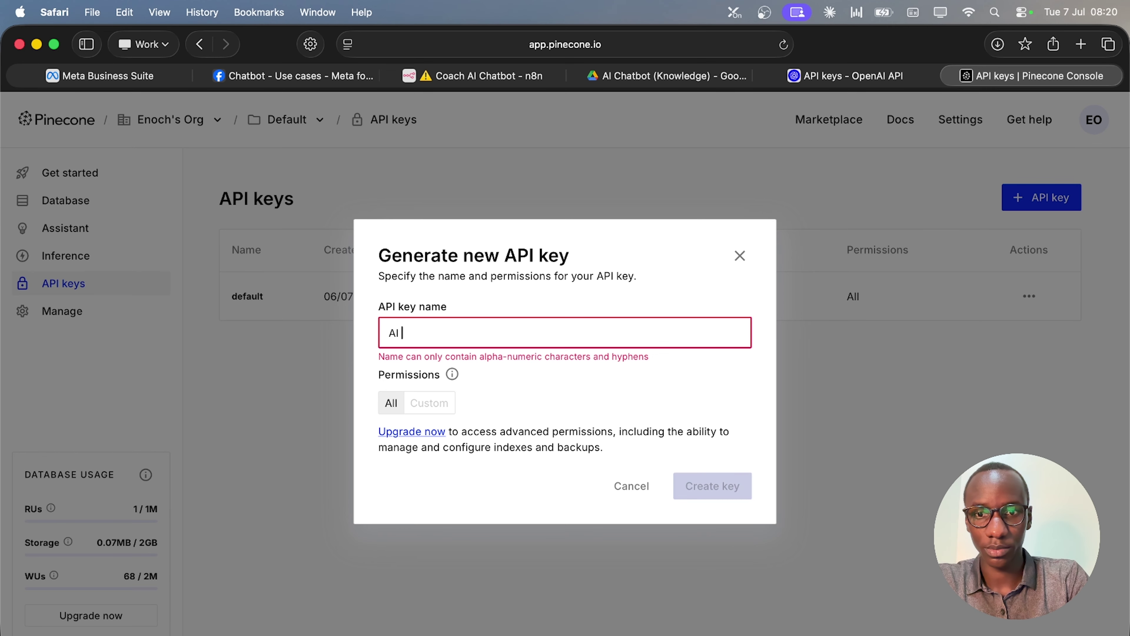
text(chatbot)
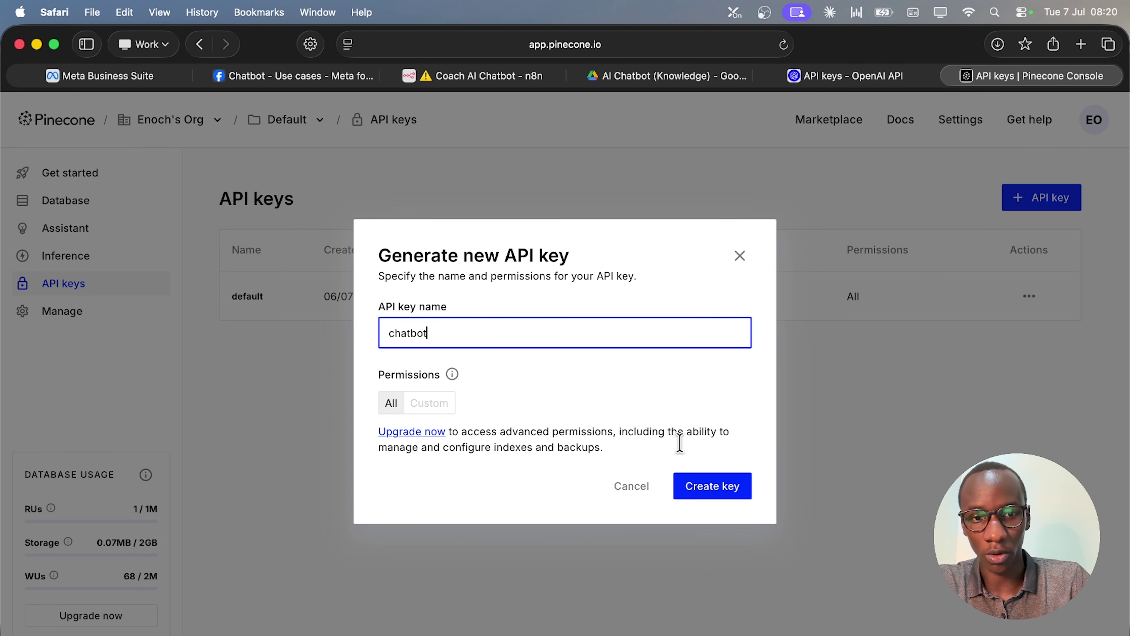
click(711, 492)
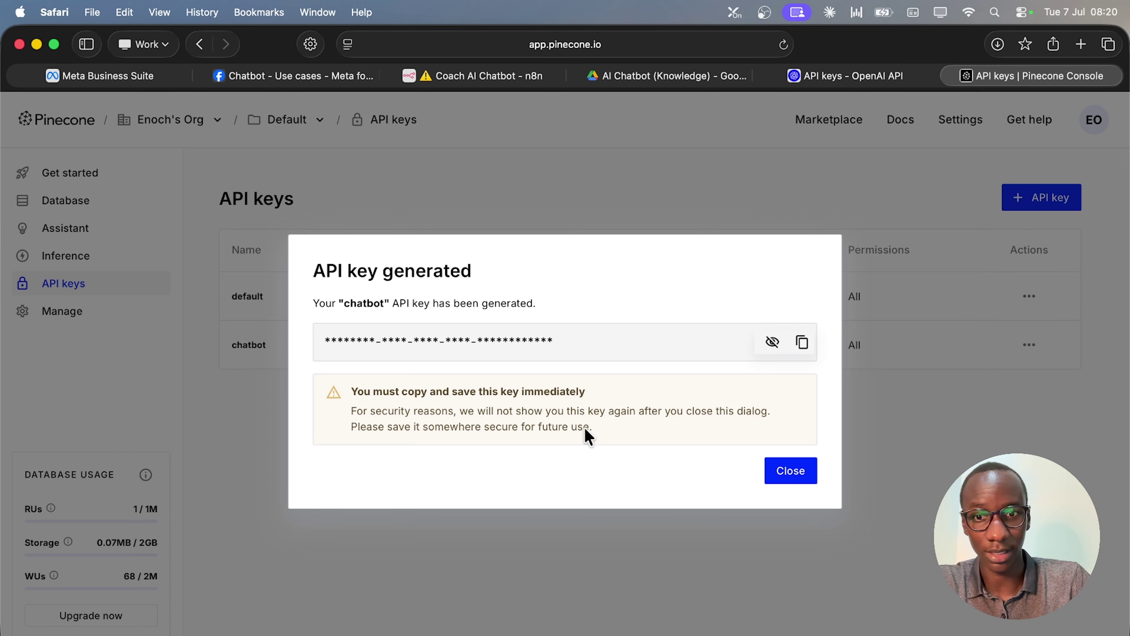
click(802, 347)
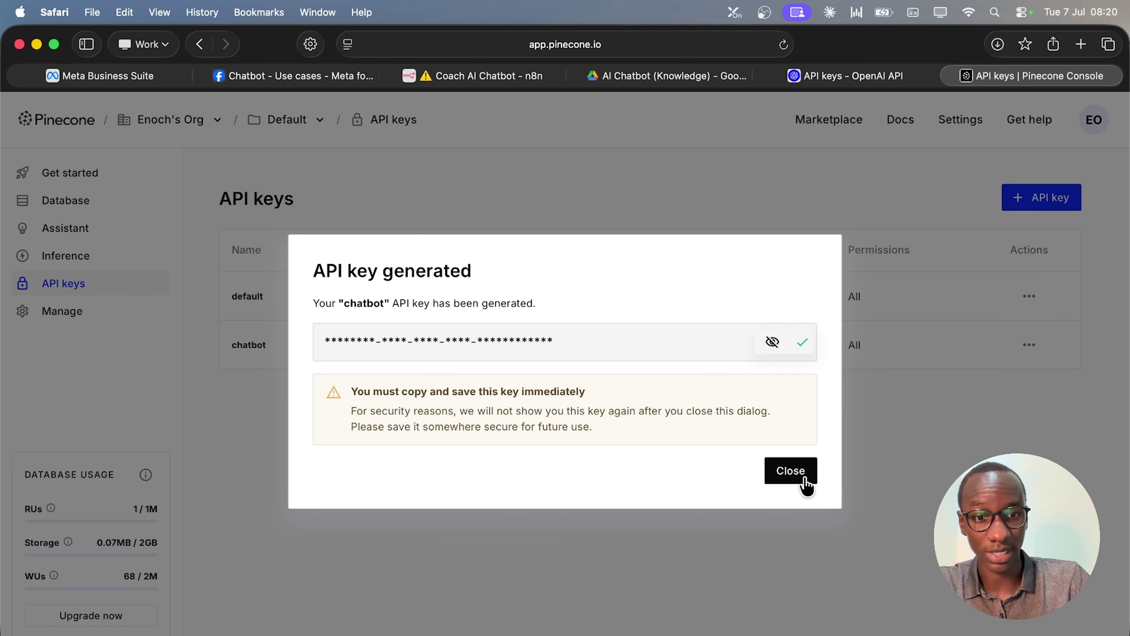
click(805, 486)
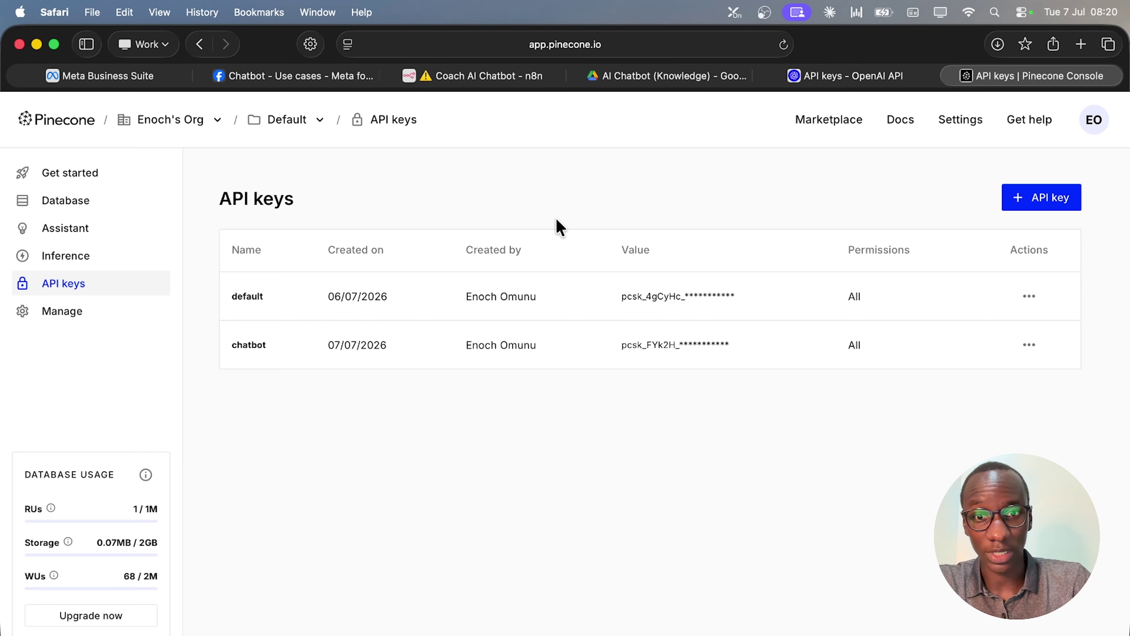
Reactivate the Pinecone Vector Store node and give it a new Pinecone account 2 credential with the pasted API key.
click(485, 79)
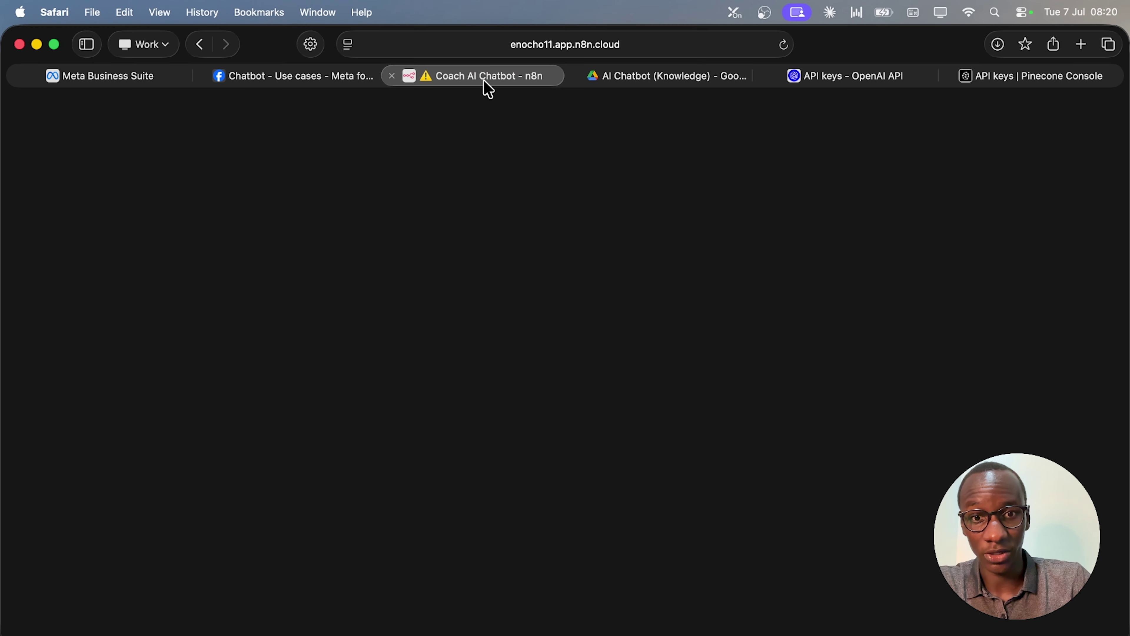
mouse_move(844, 448)
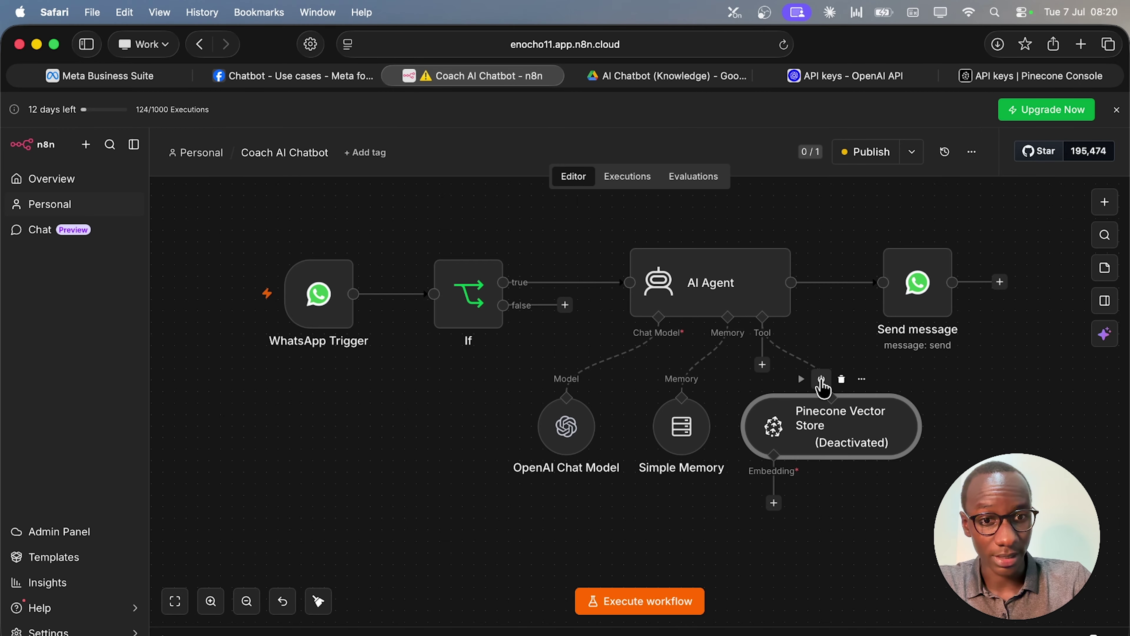
click(821, 381)
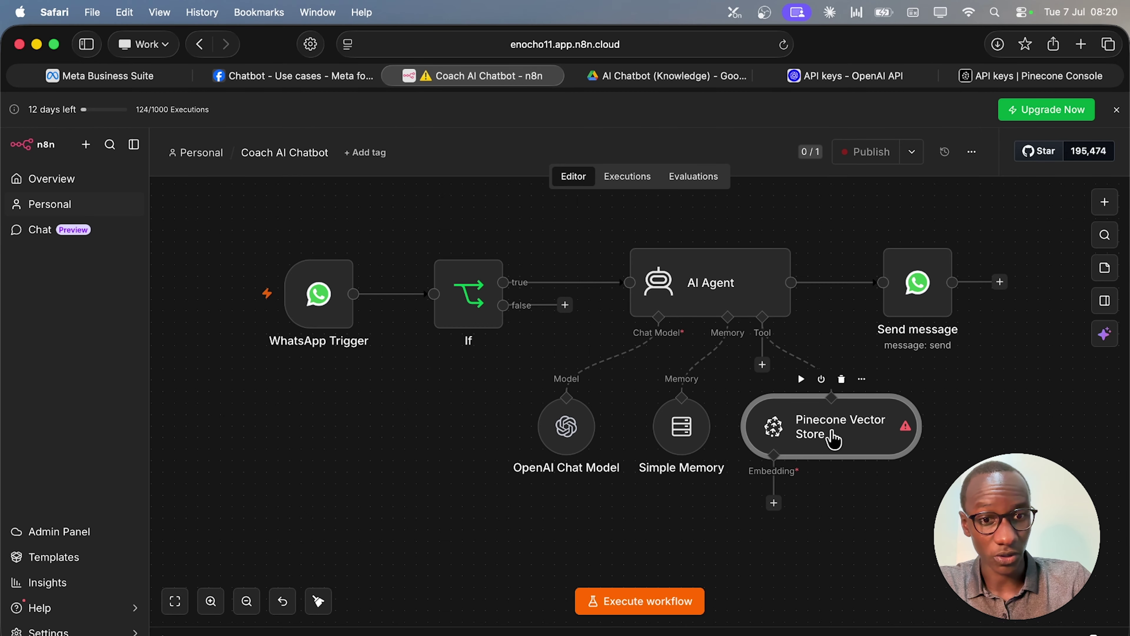
double_click(833, 440)
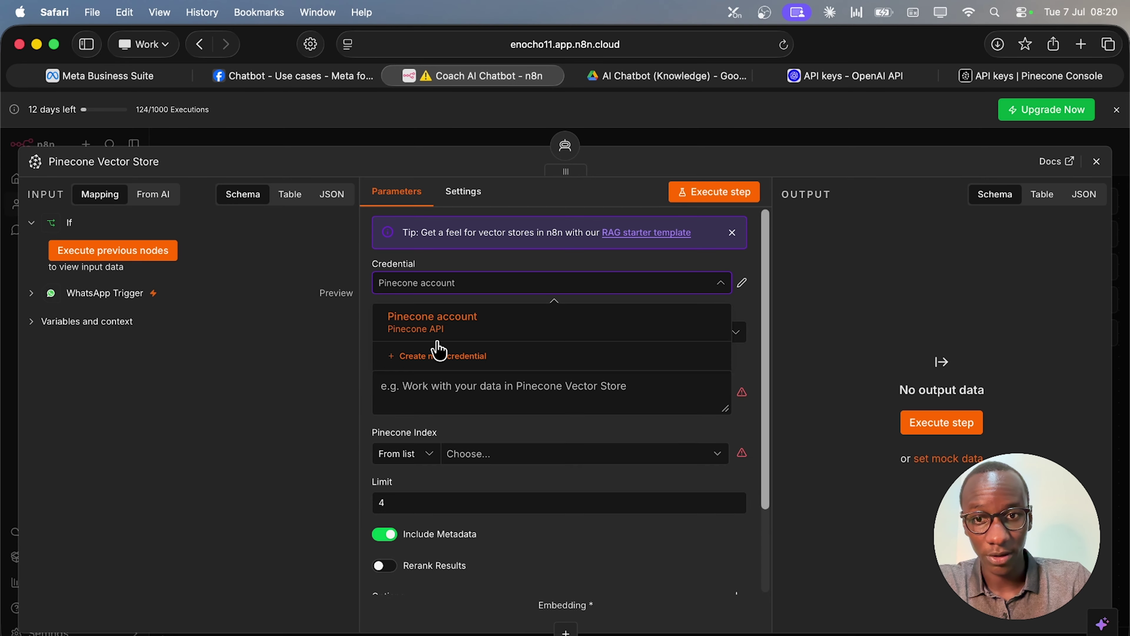
click(434, 354)
click(417, 341)
key(super+v)
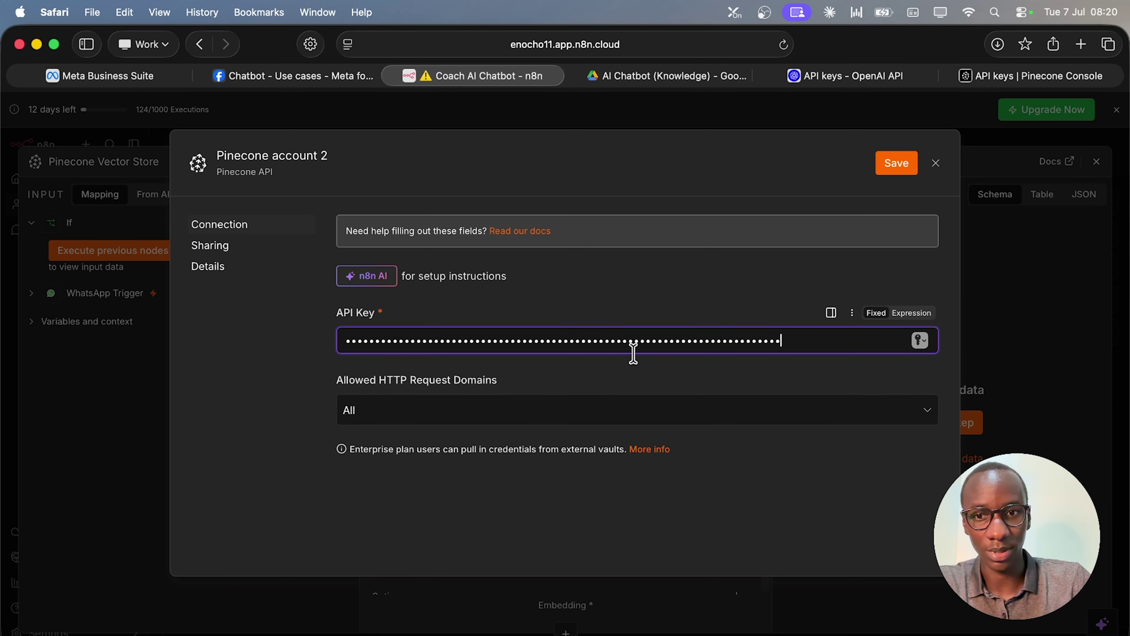
click(903, 172)
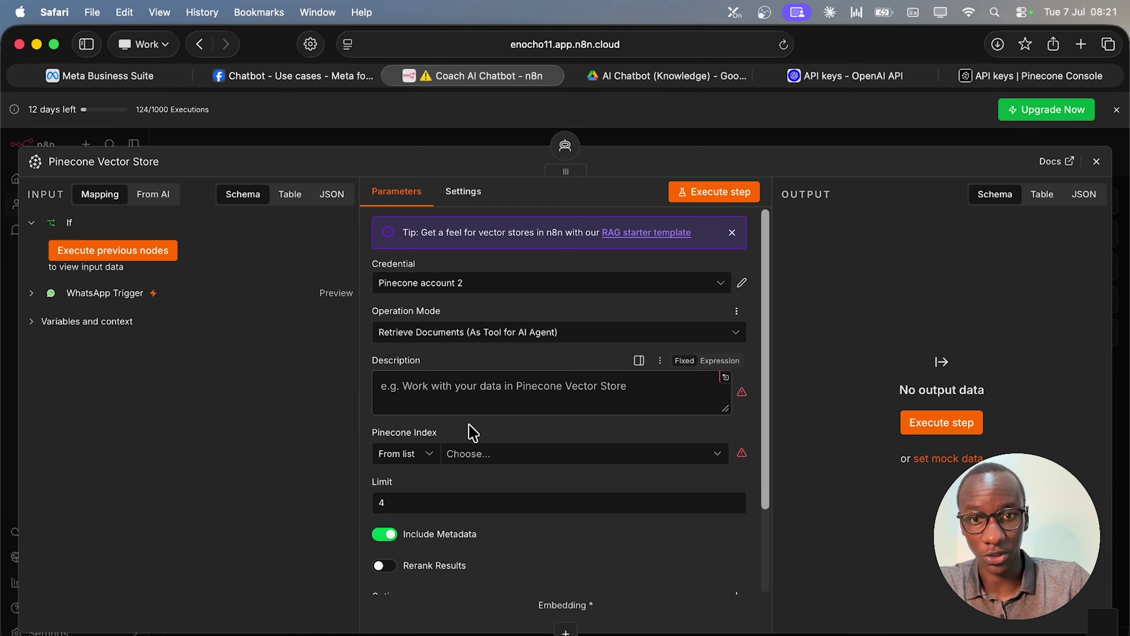
Describe the tool as 'Work with the data in the Pinecone knowledge store' and select the coachaichatbot index.
click(620, 394)
text(Work with the data in the Pinecone knowledge store)
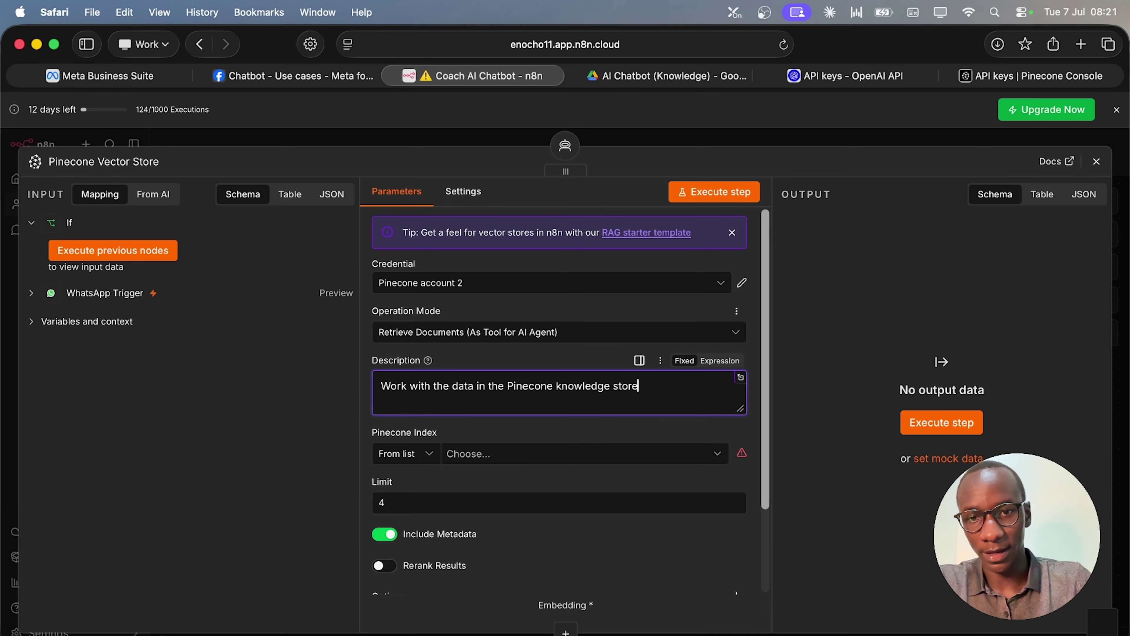
click(481, 473)
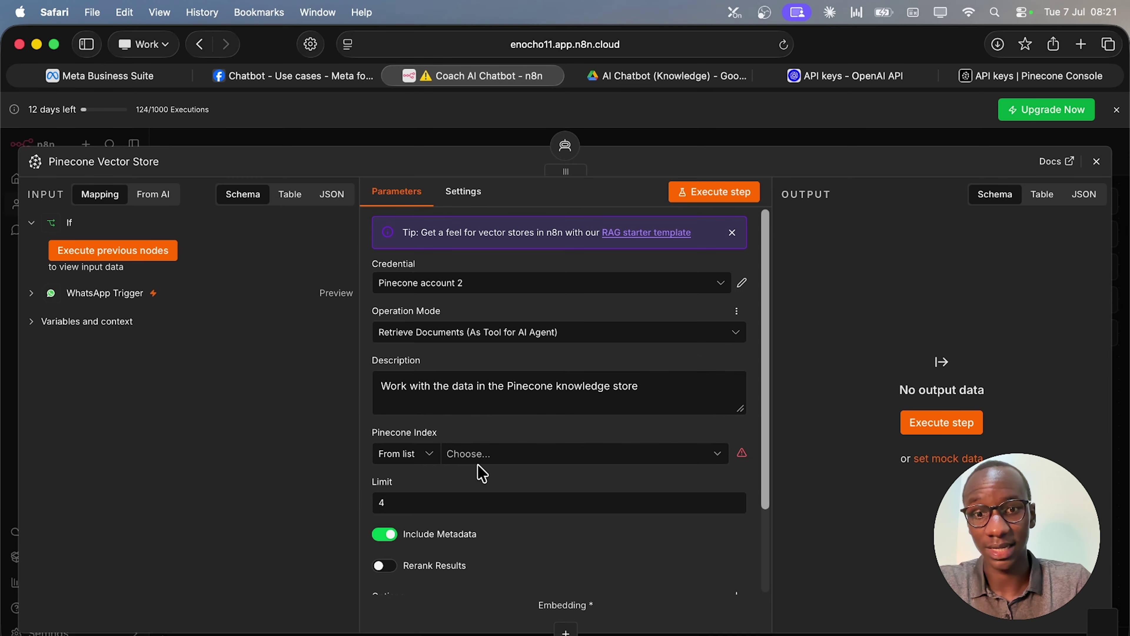
click(572, 459)
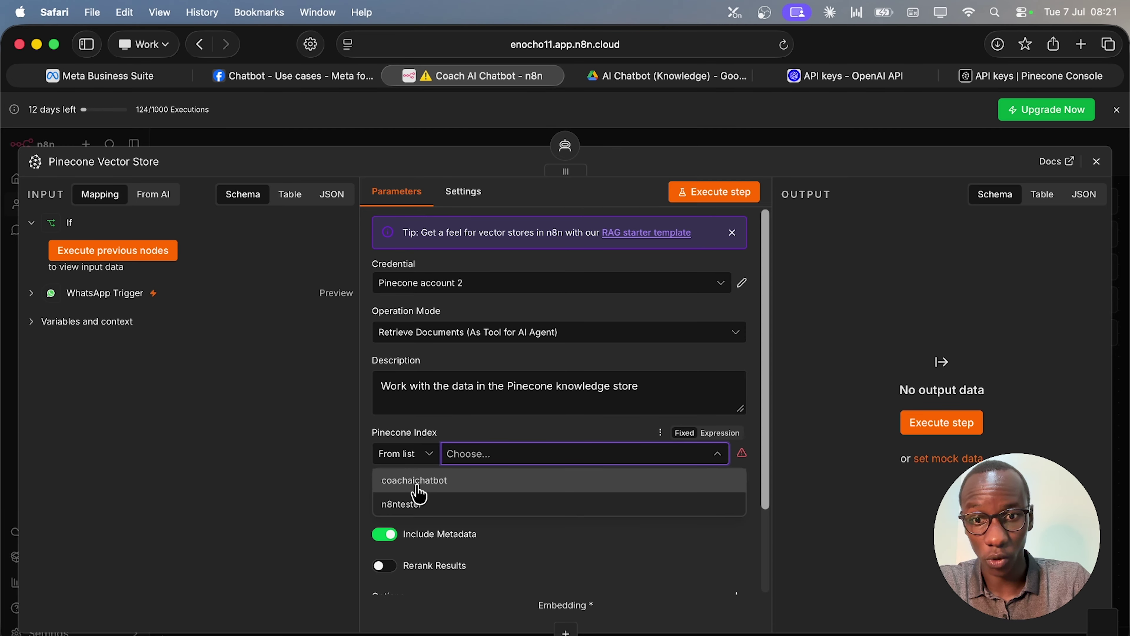
click(418, 481)
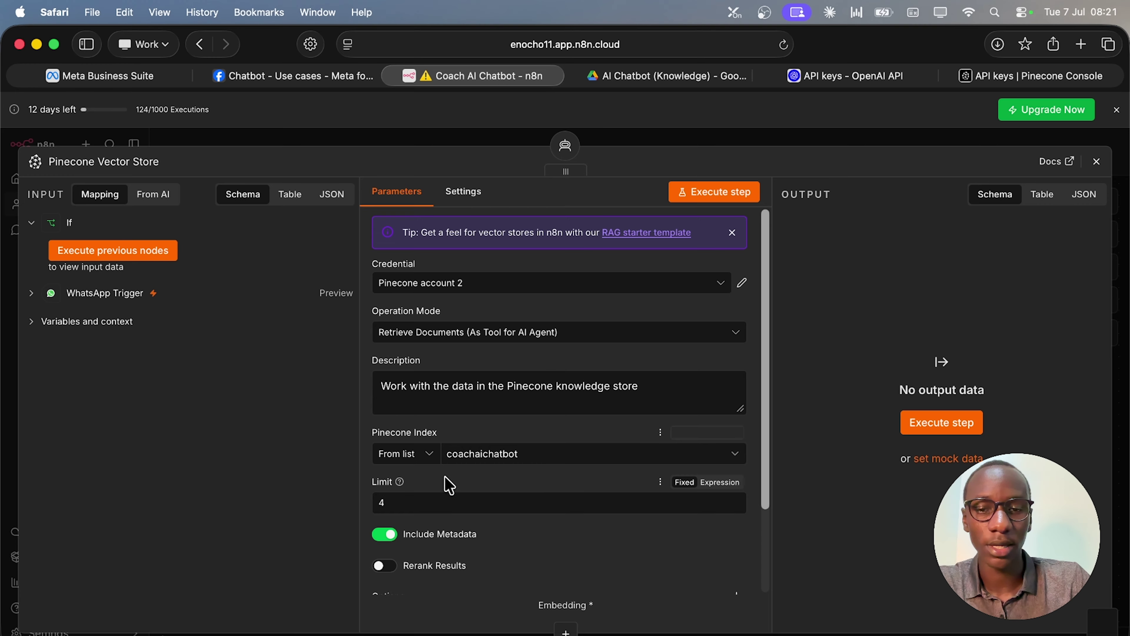
Review the node's retrieval options and settings, then close it back to the canvas.
scroll(547, 521, down, 2)
scroll(547, 521, down, 3)
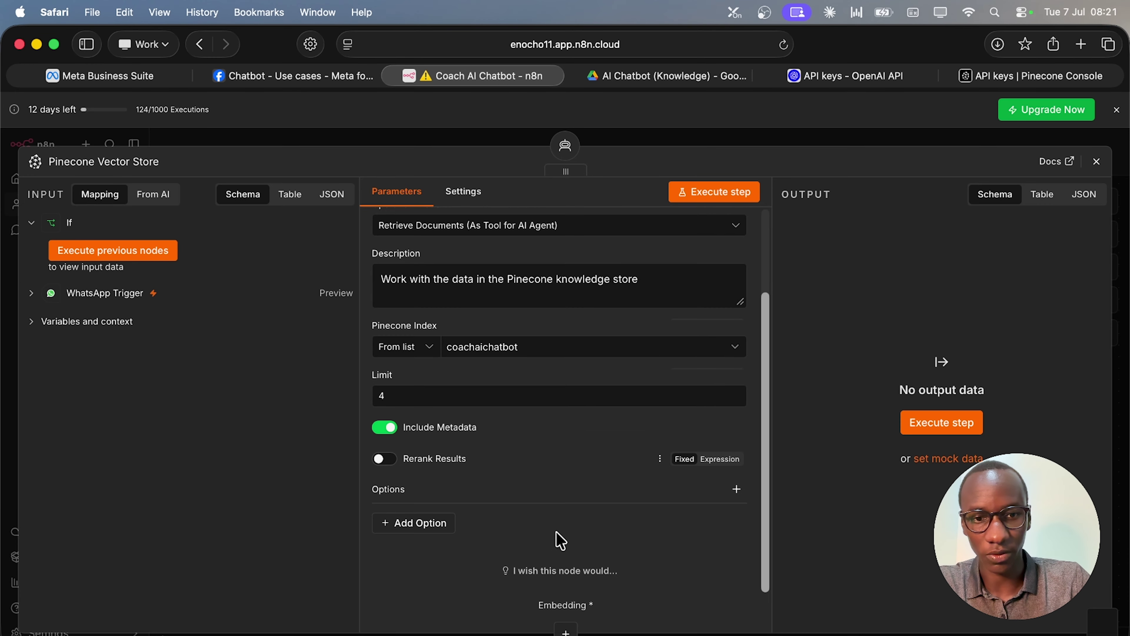
click(442, 524)
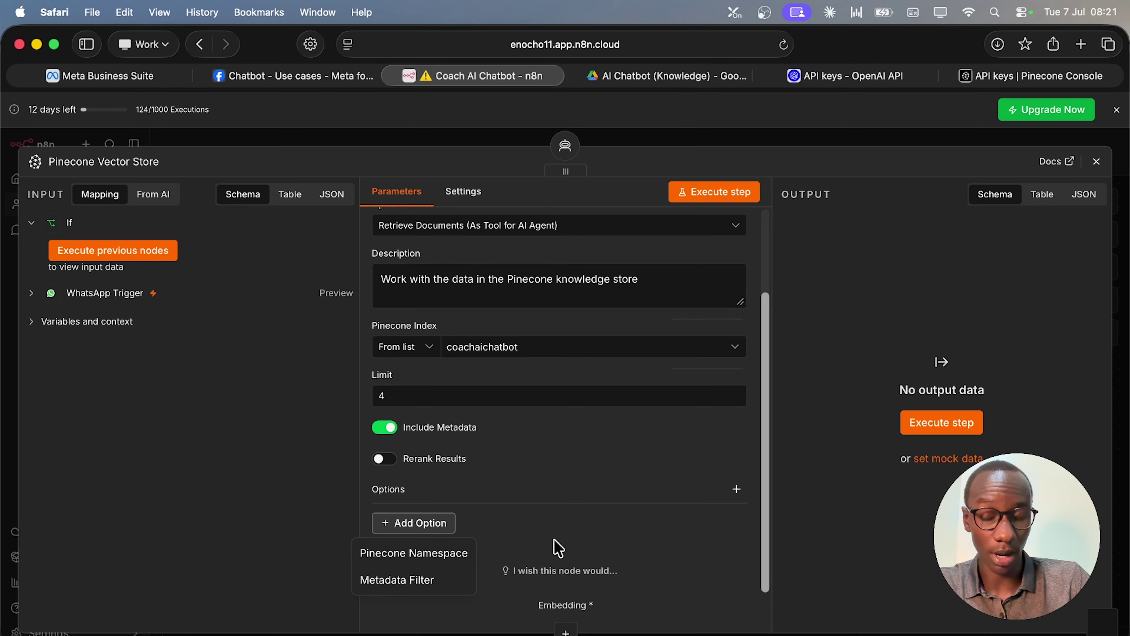
scroll(578, 486, up, 2)
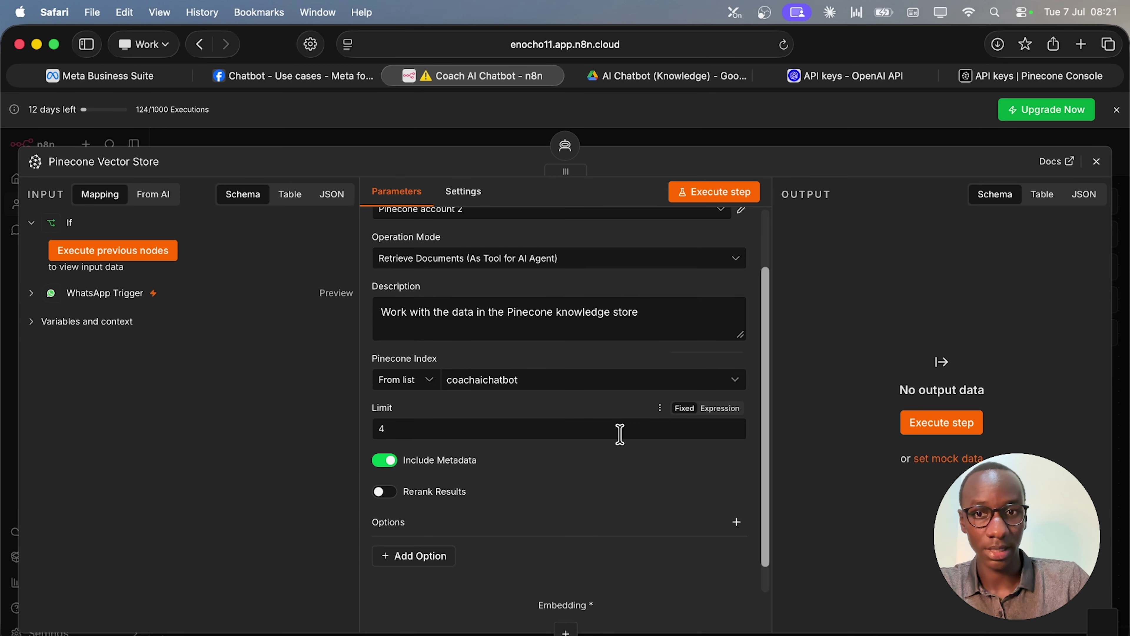
click(462, 203)
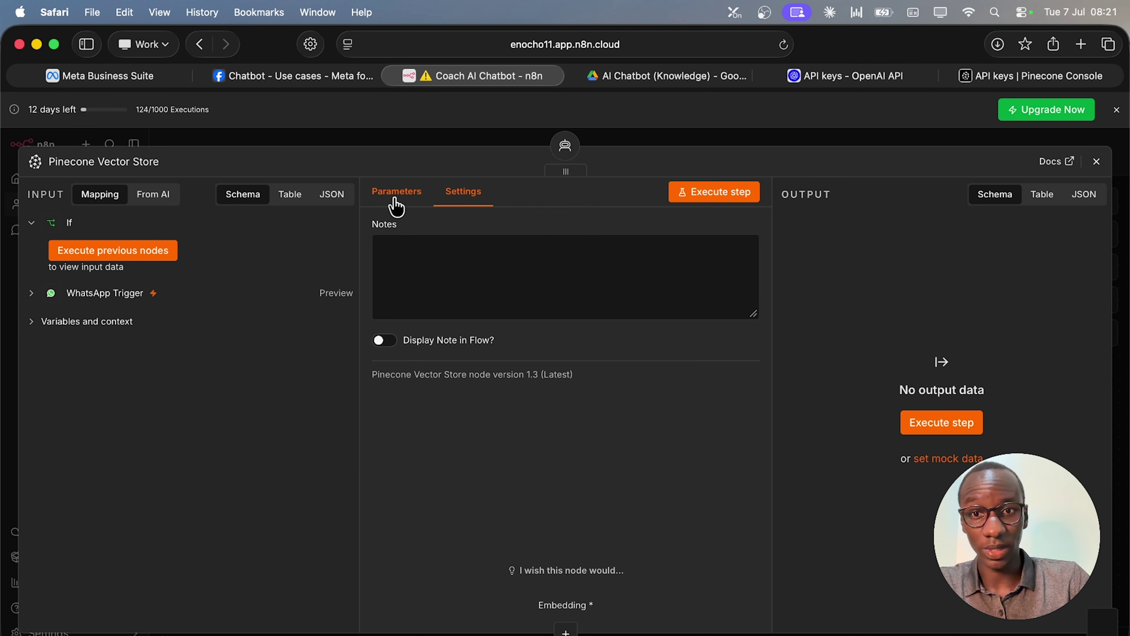
click(393, 201)
click(1096, 161)
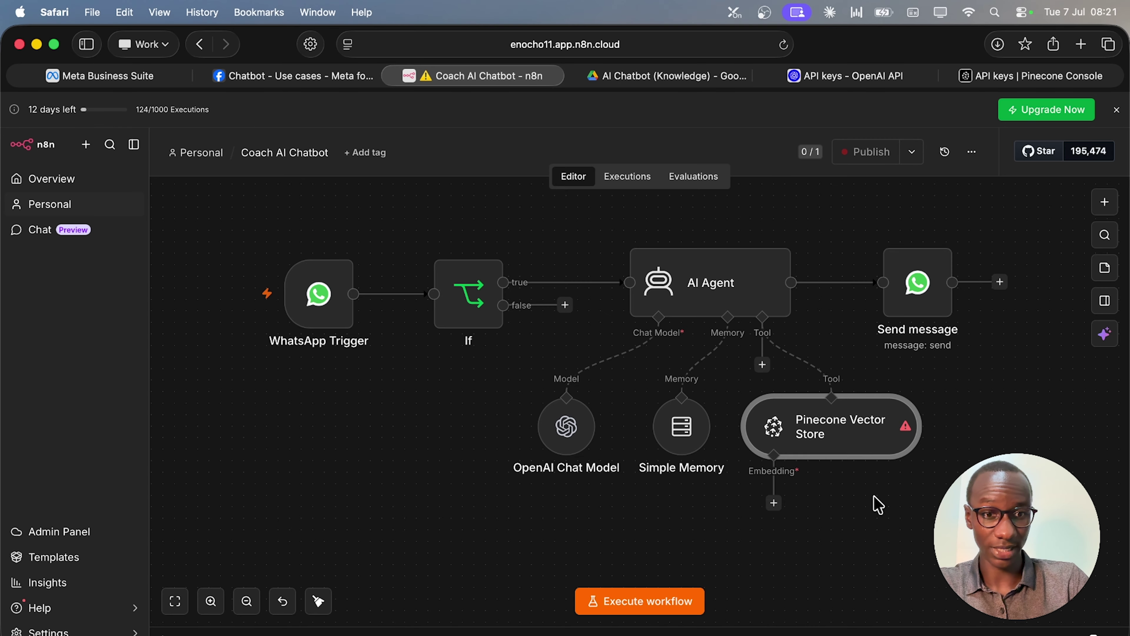
double_click(876, 430)
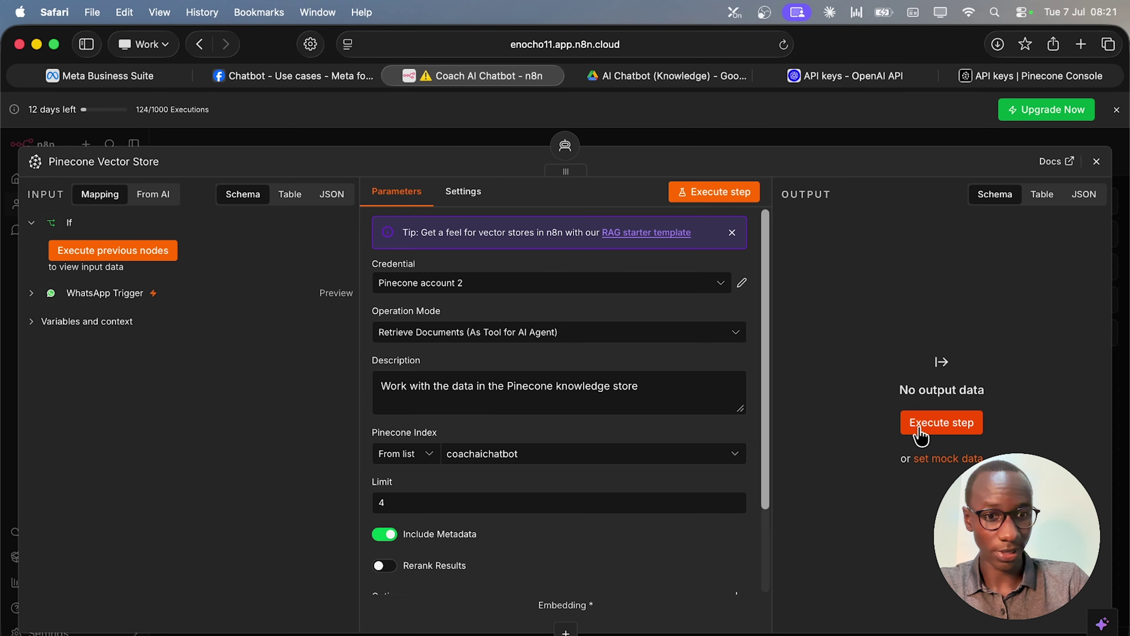
scroll(674, 463, down, 3)
scroll(694, 401, up, 3)
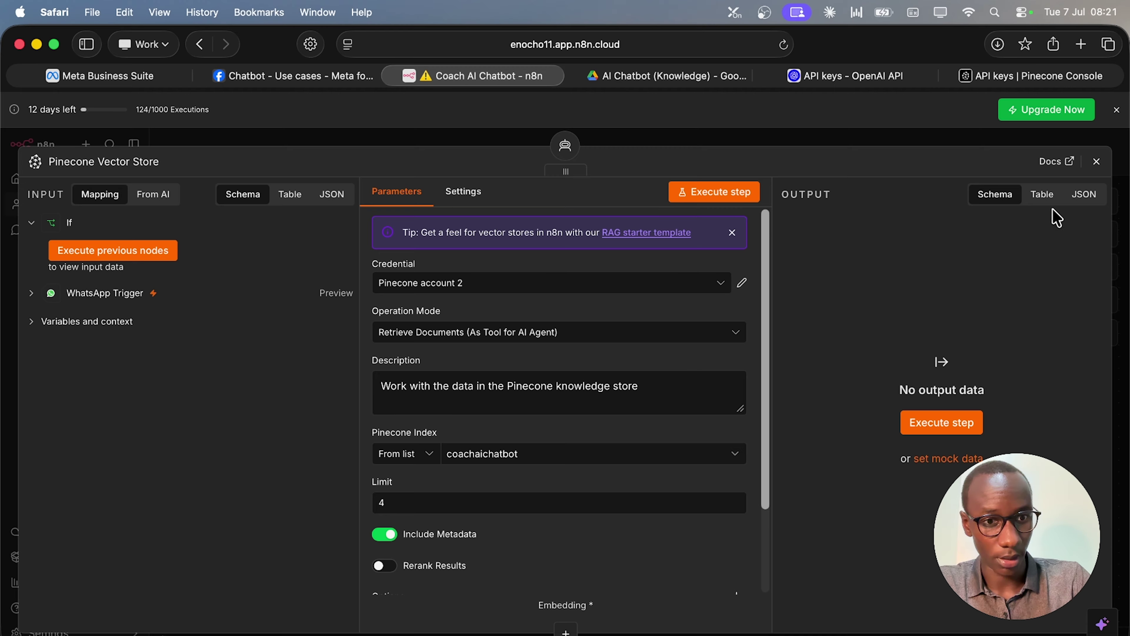
click(1096, 161)
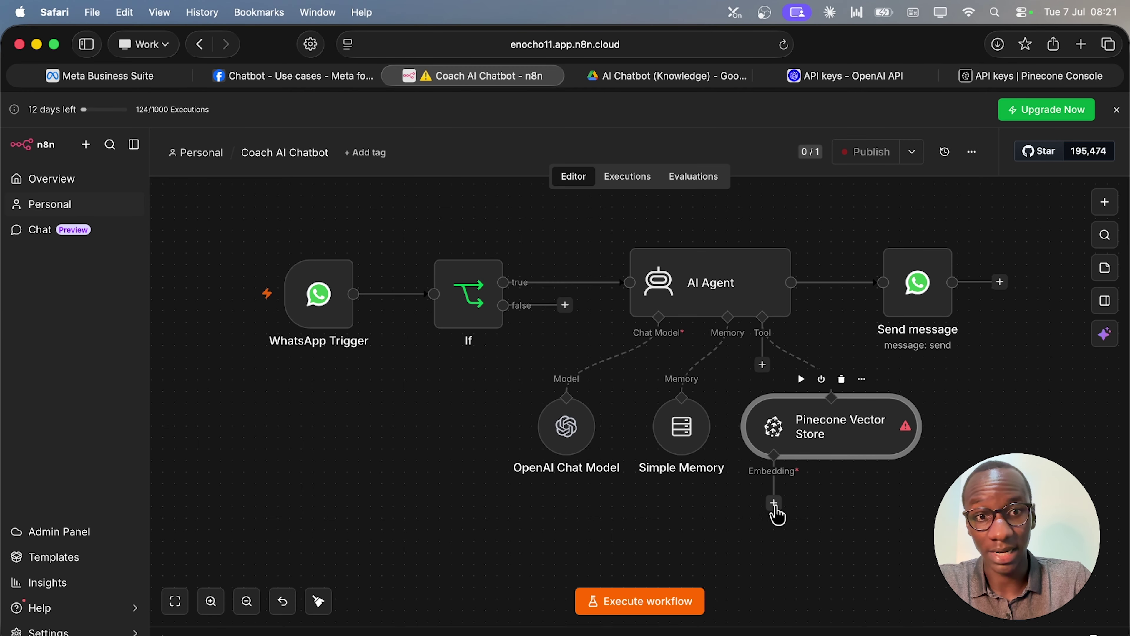
Attach an Embeddings OpenAI node to the Pinecone store using text-embedding-3-small.
click(774, 506)
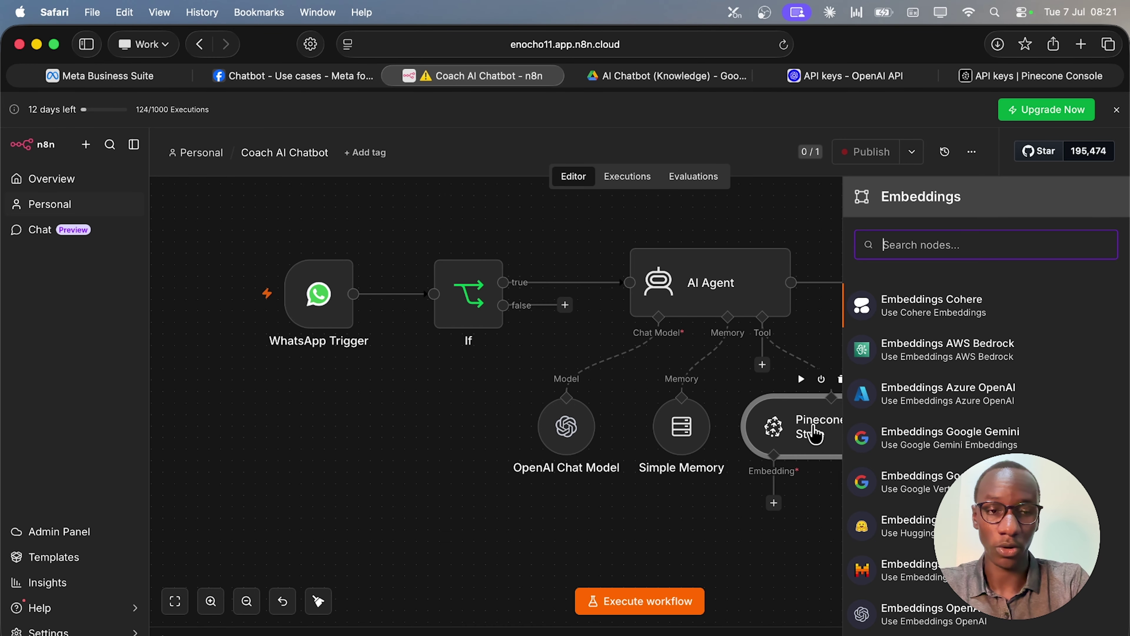
text(open)
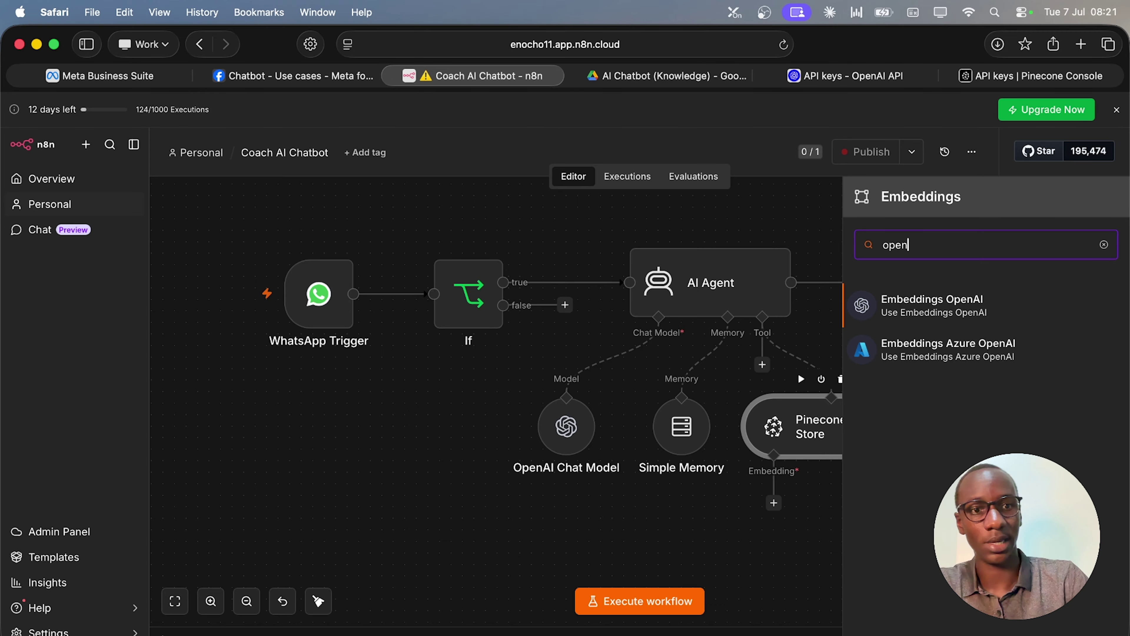
click(964, 317)
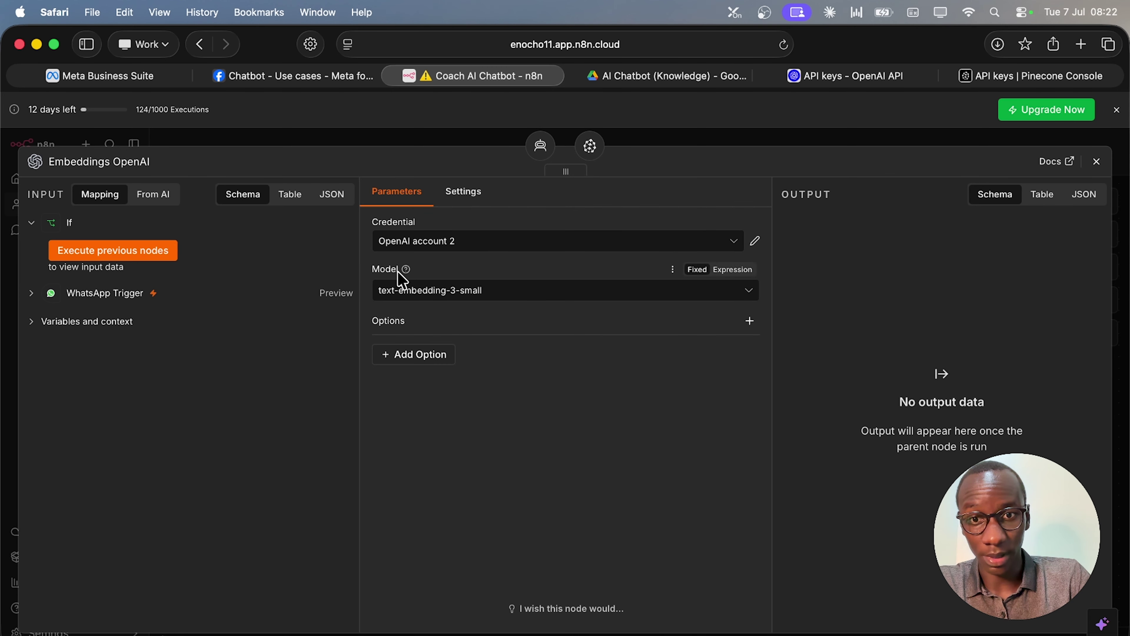
click(721, 297)
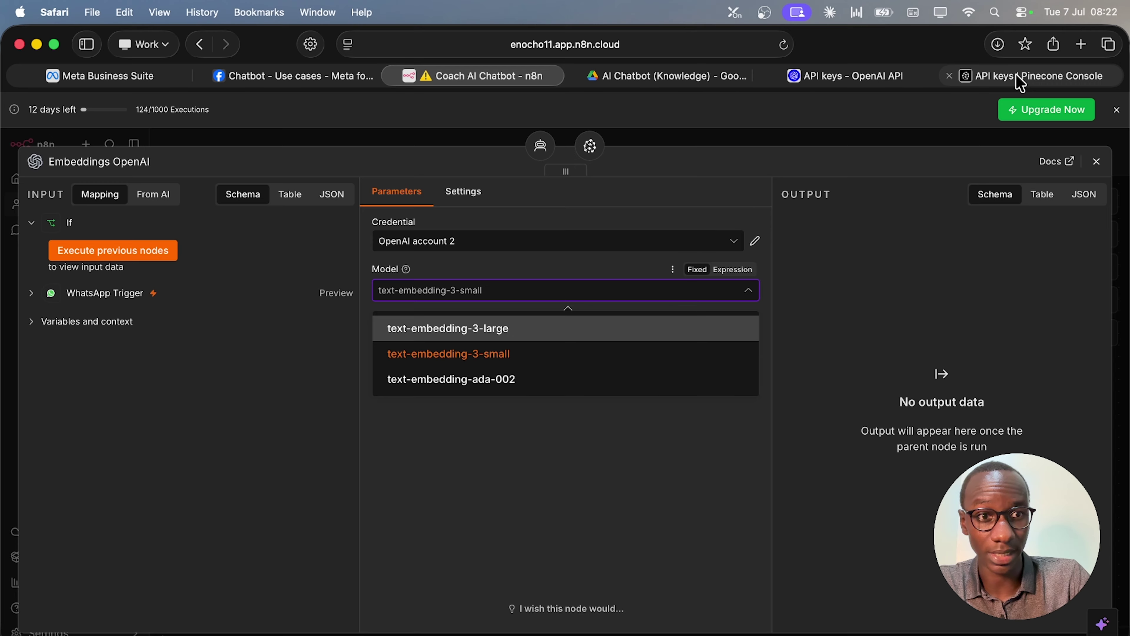
mouse_move(1031, 88)
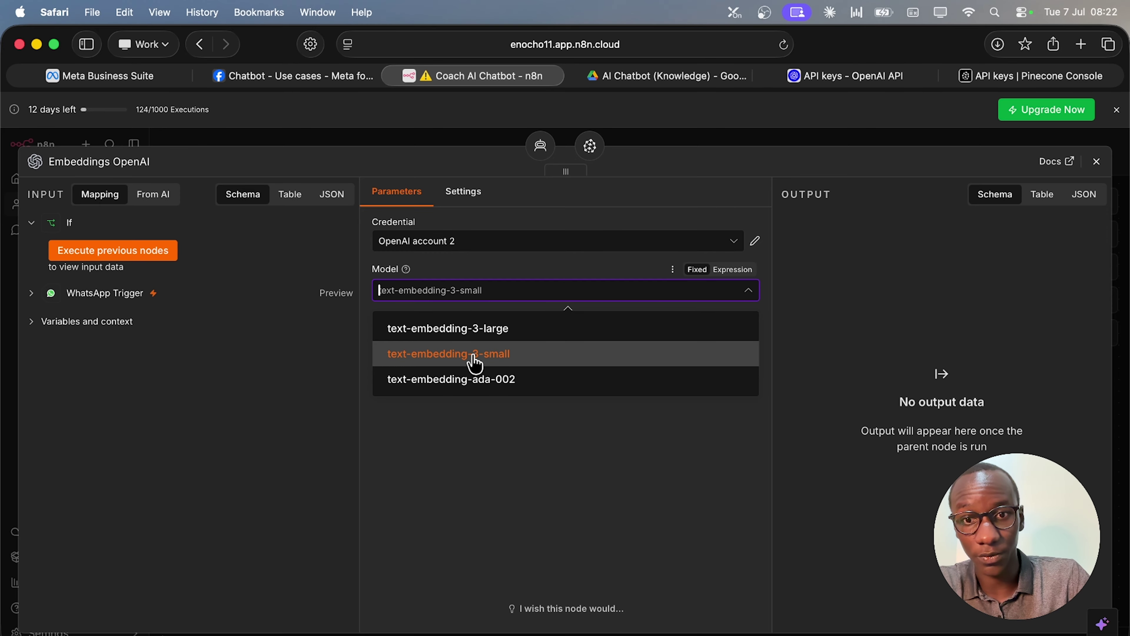
click(474, 362)
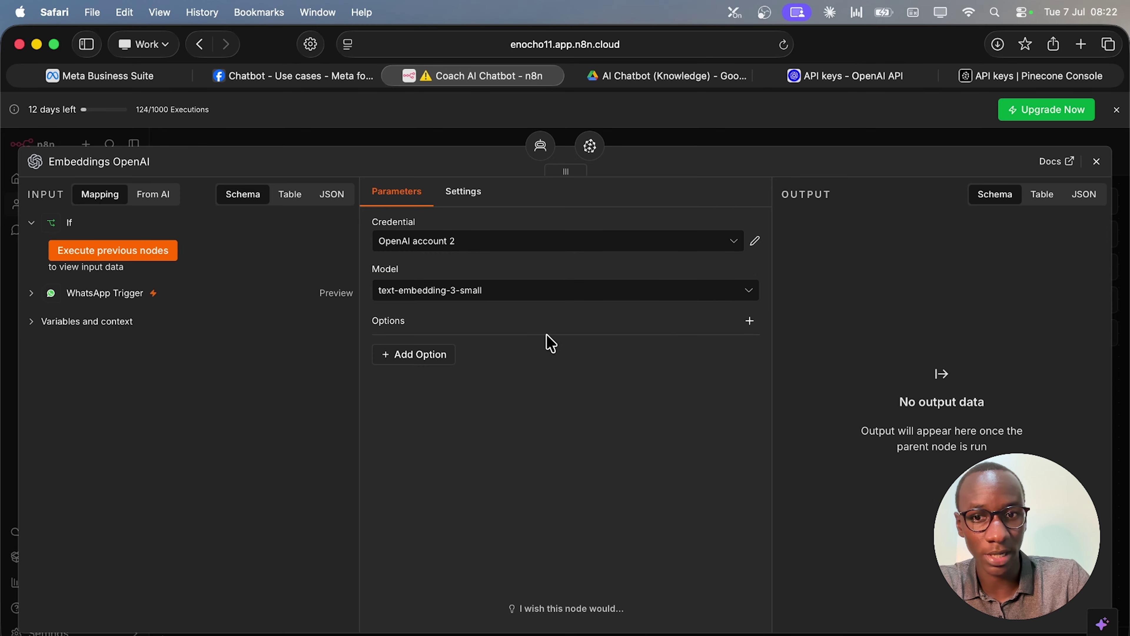
Set the embeddings Dimensions option to 1536, place the node beneath the store, and publish.
click(441, 359)
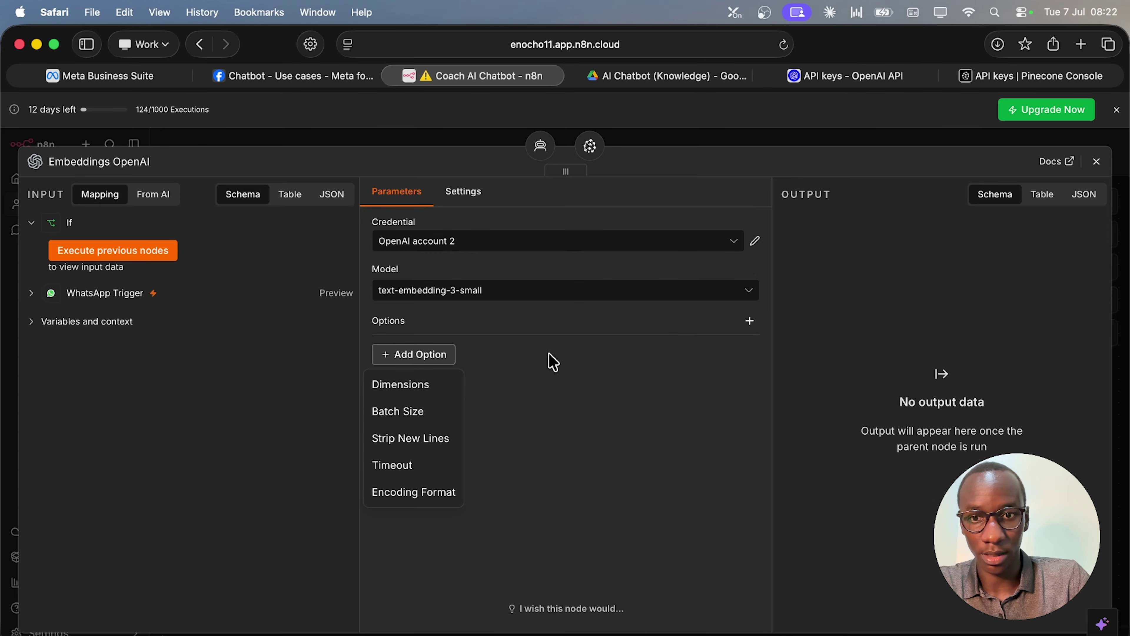
click(430, 387)
click(493, 384)
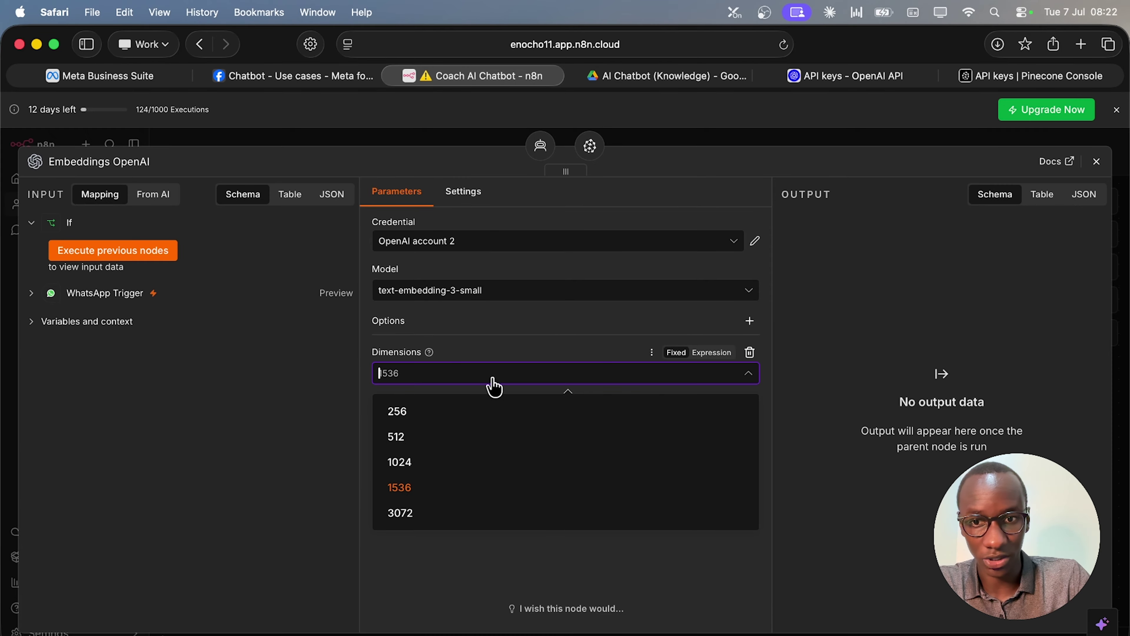
click(493, 352)
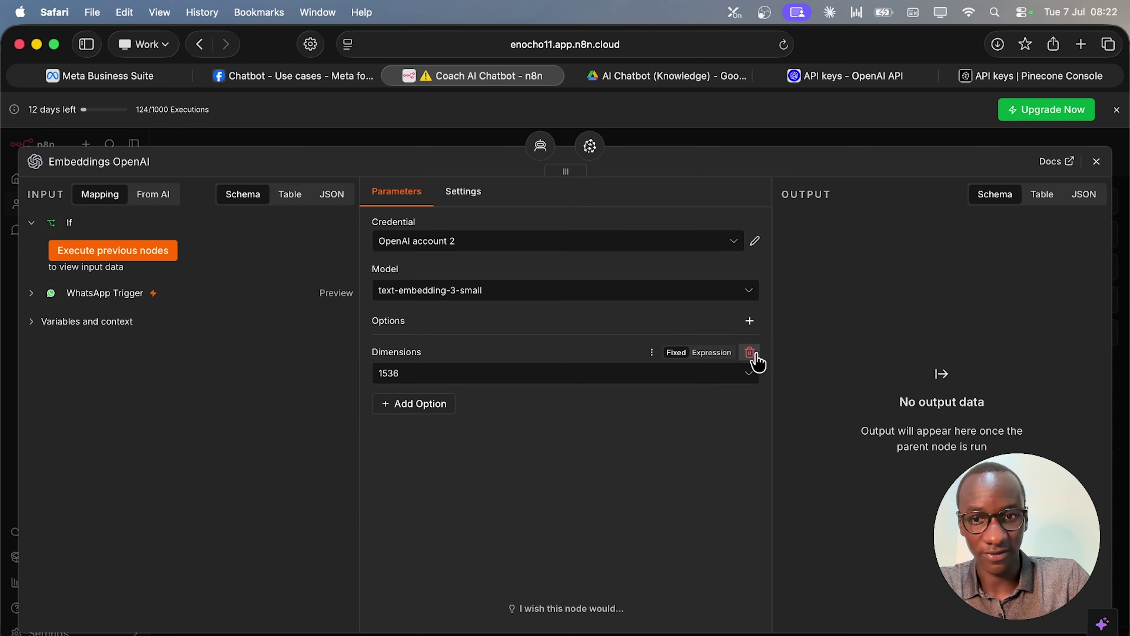
click(417, 405)
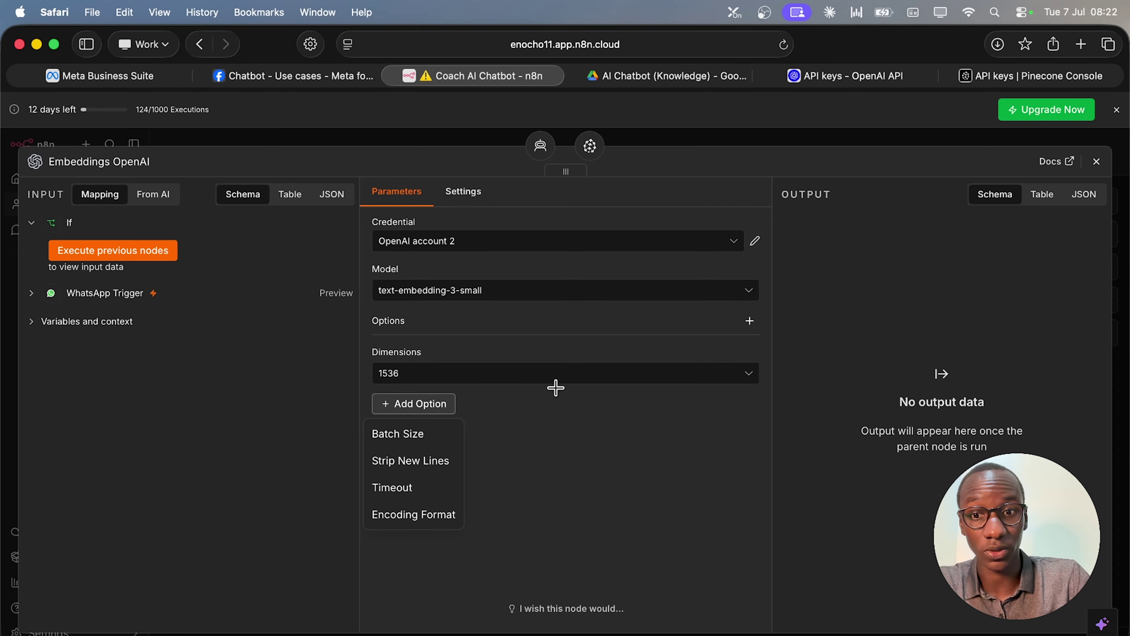
click(528, 416)
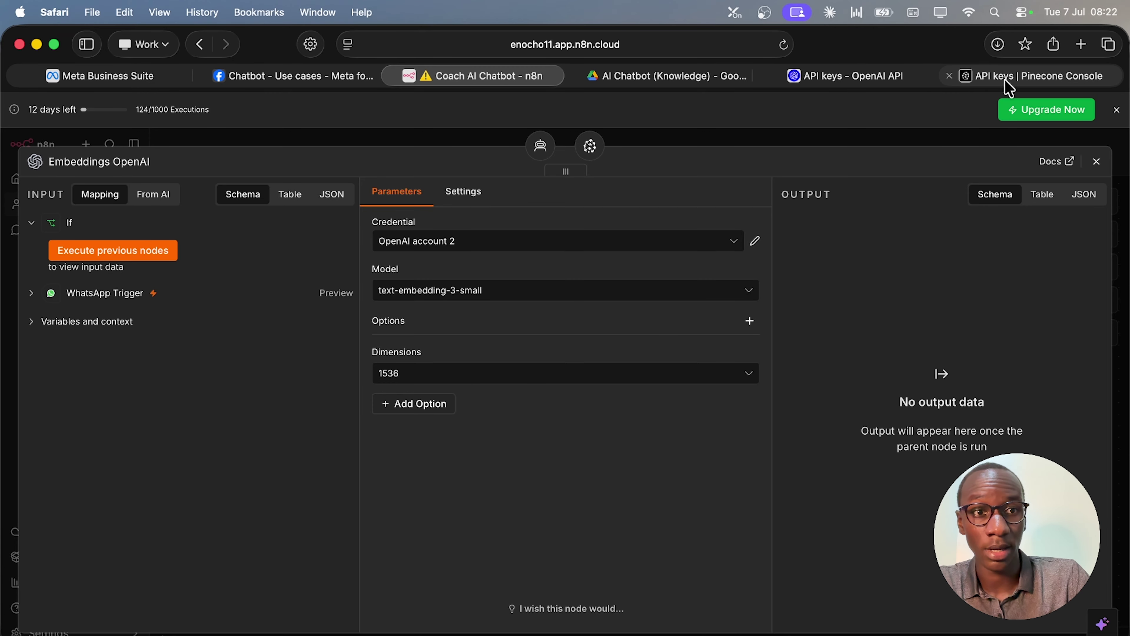
click(1097, 162)
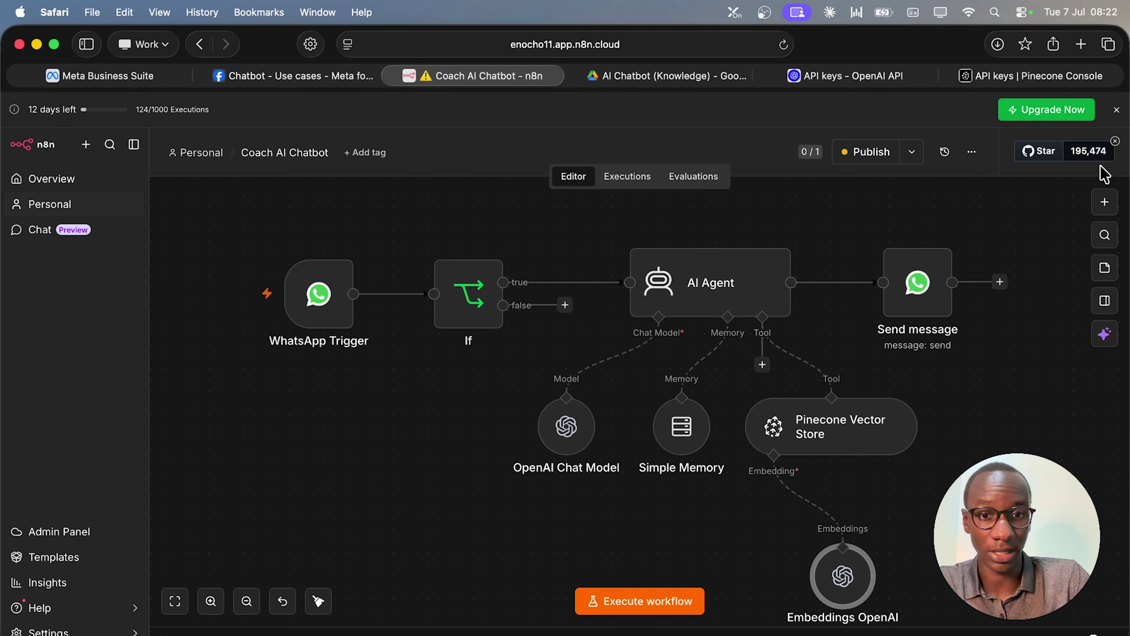
drag(858, 592, 789, 568)
click(866, 152)
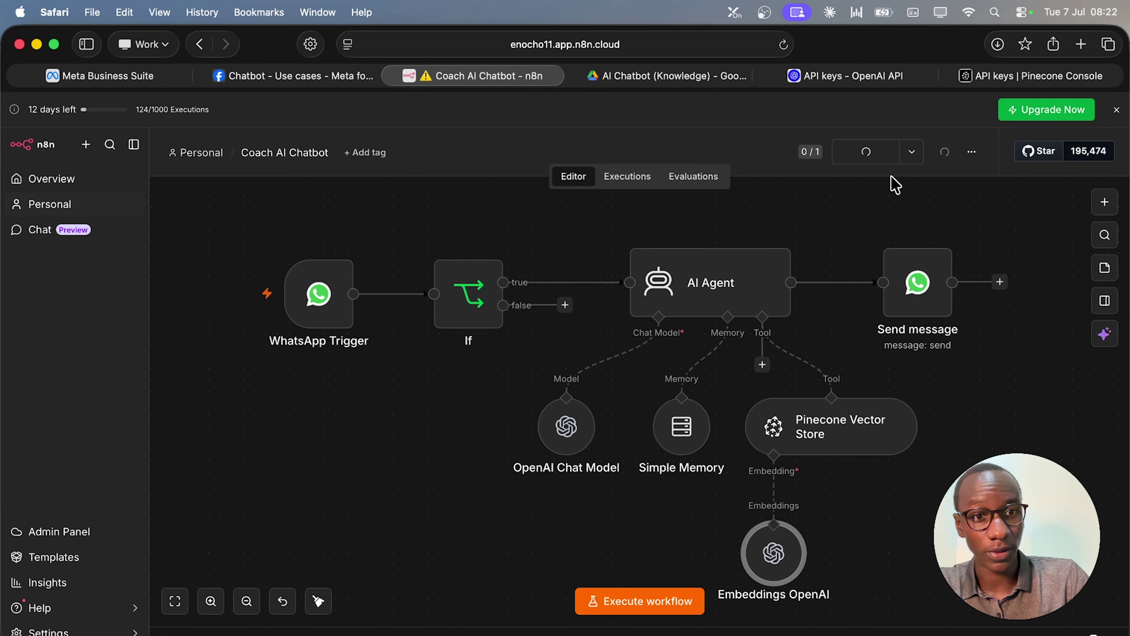
click(703, 481)
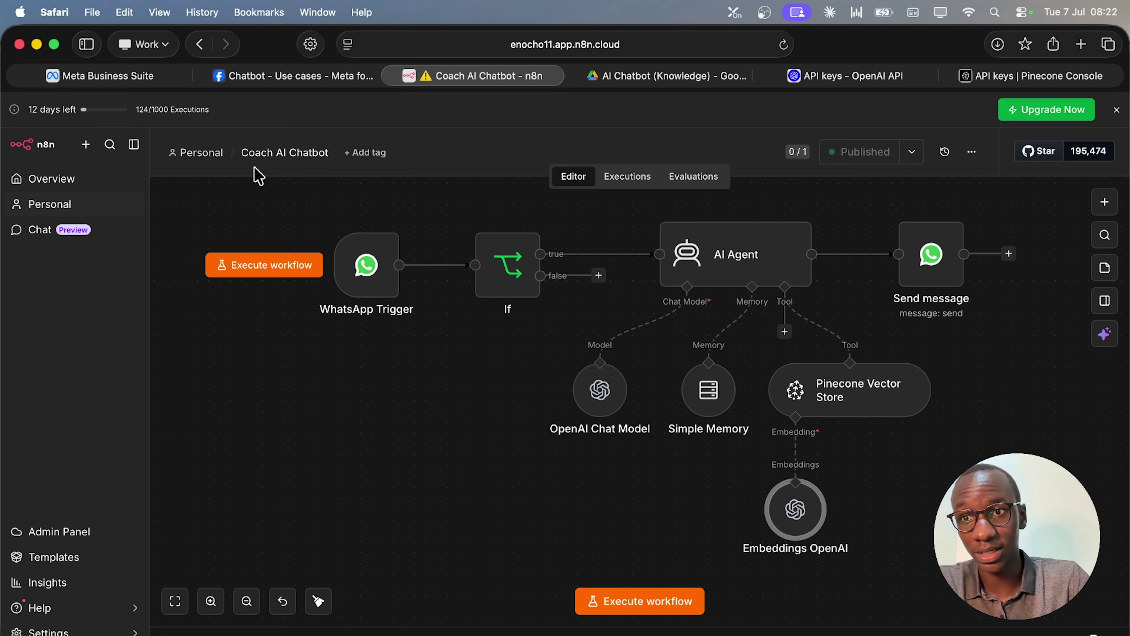
Create a new workflow named Knowledge Pusher.
click(86, 144)
click(143, 190)
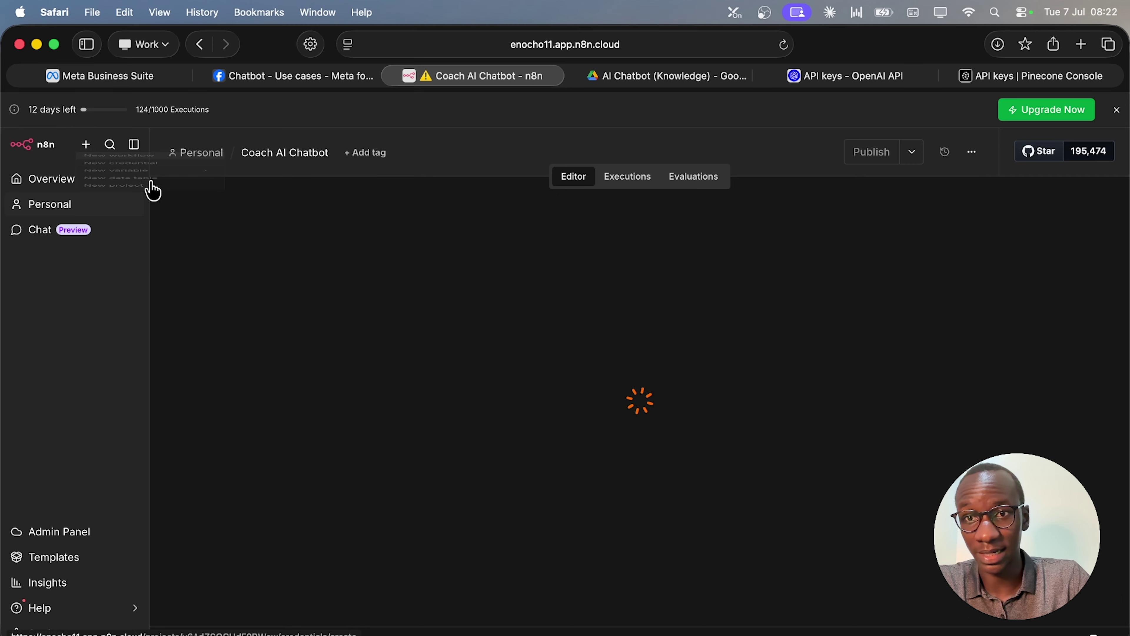
click(295, 156)
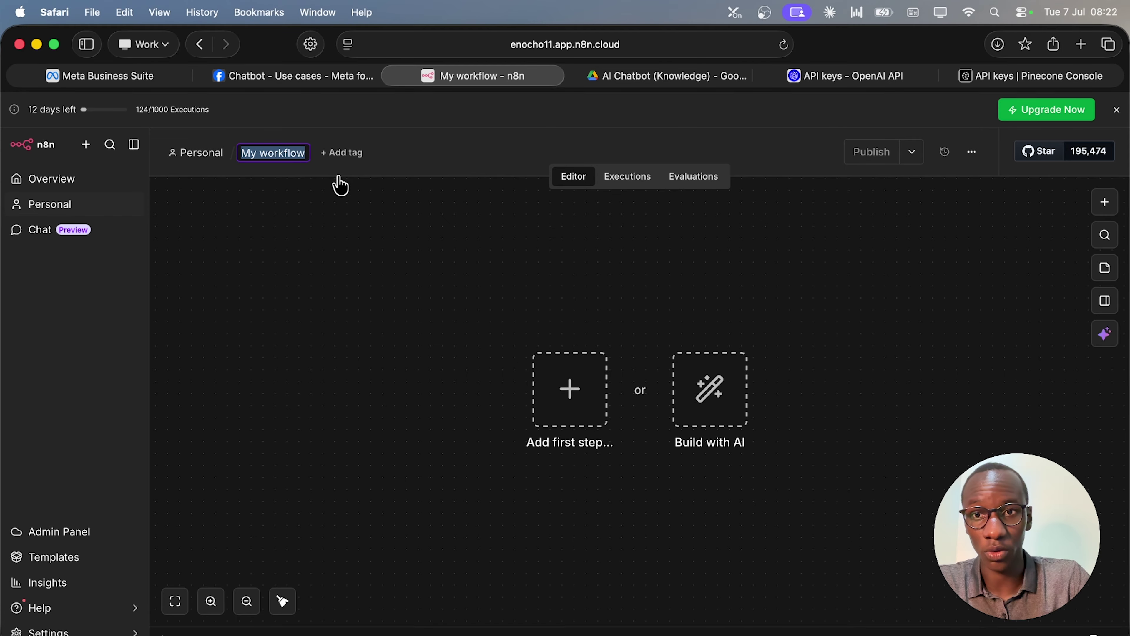
text(Knowledge Pusher)
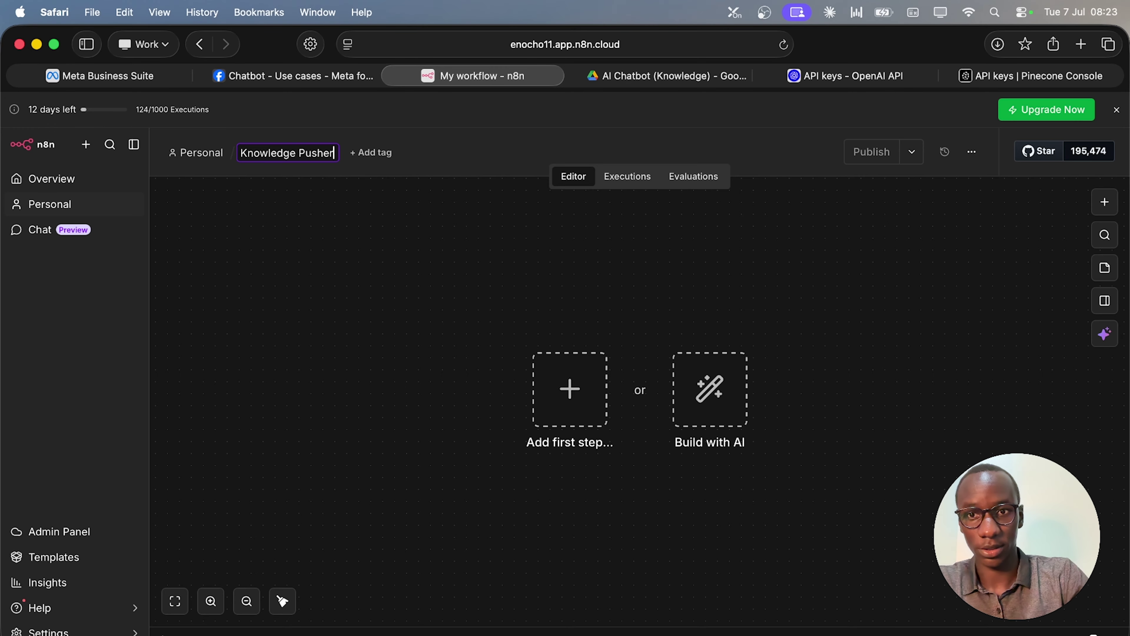
double_click(434, 385)
Start the workflow with a manual trigger node moved up and left on the canvas.
click(561, 391)
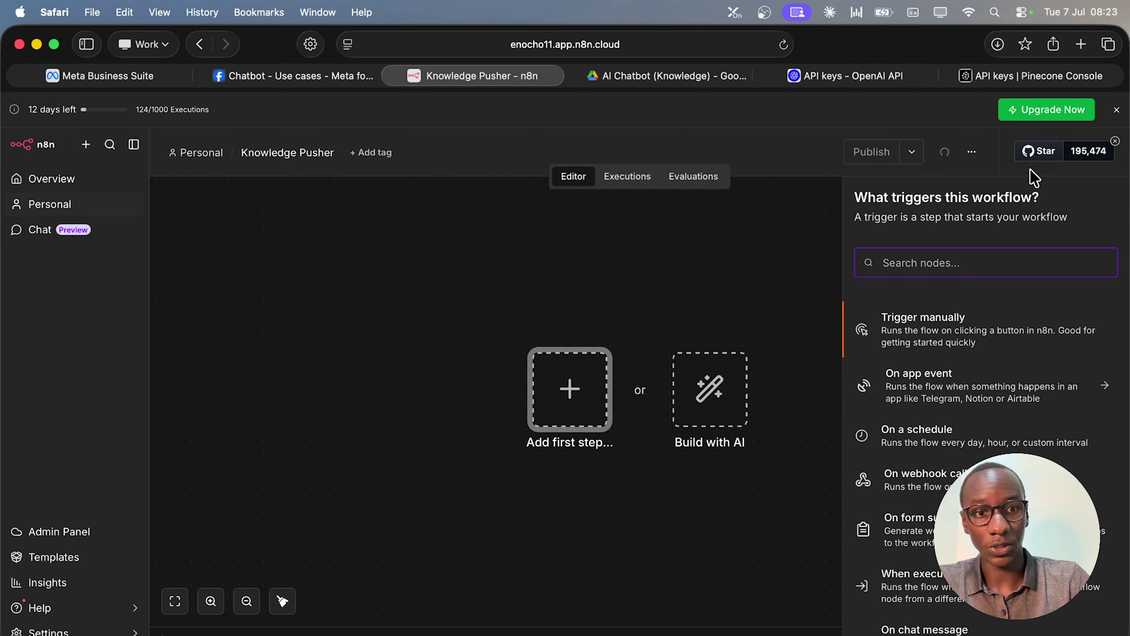
click(952, 340)
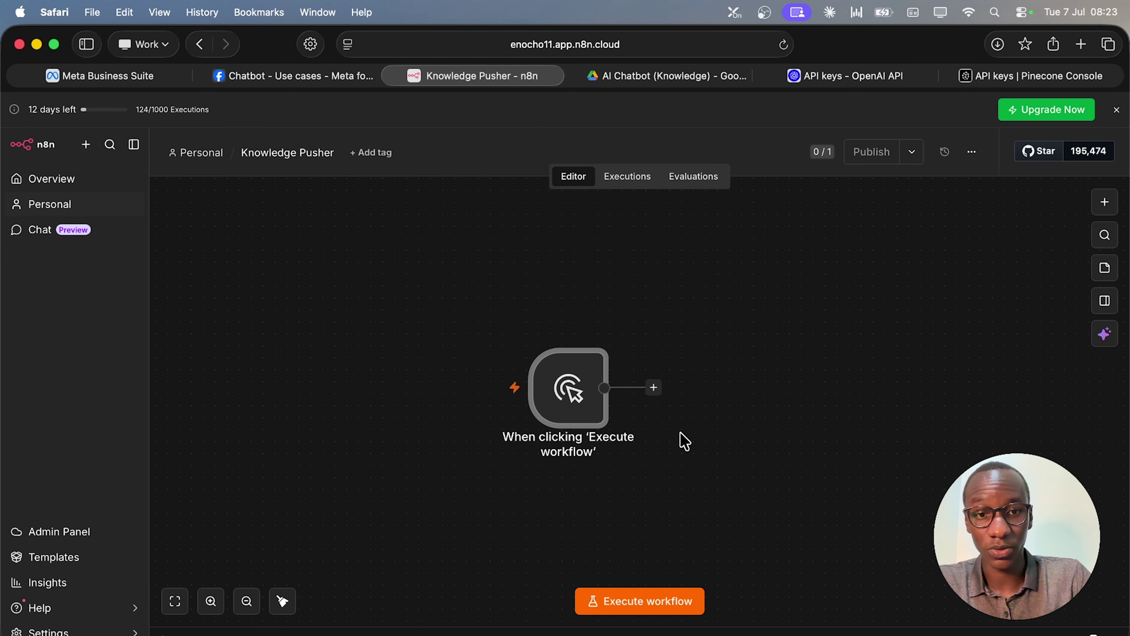
drag(595, 429, 404, 380)
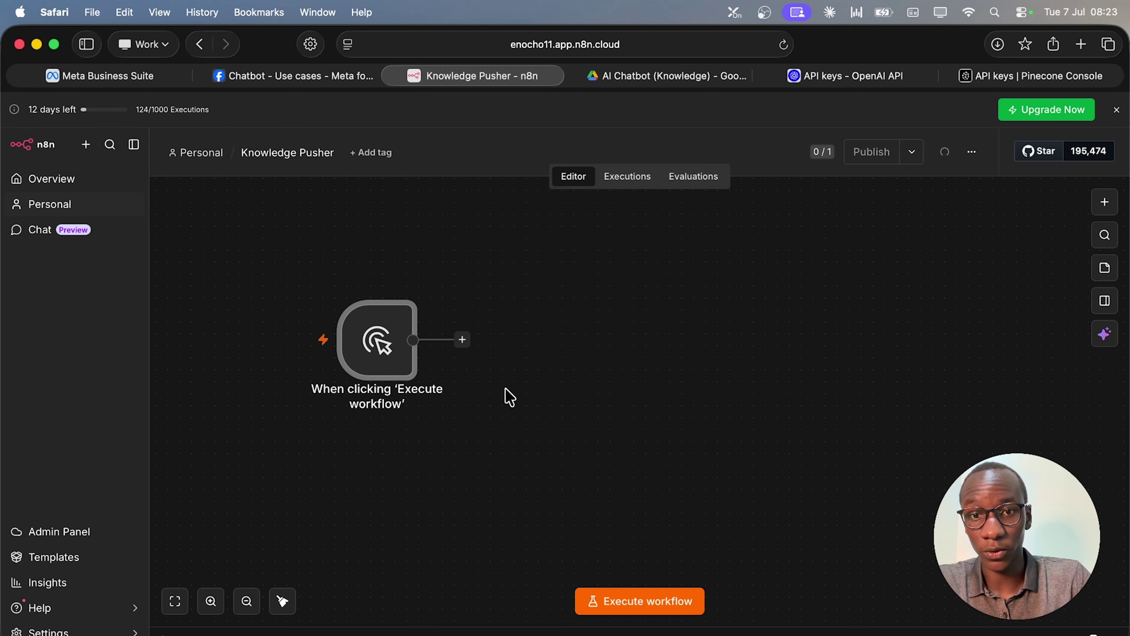
click(463, 341)
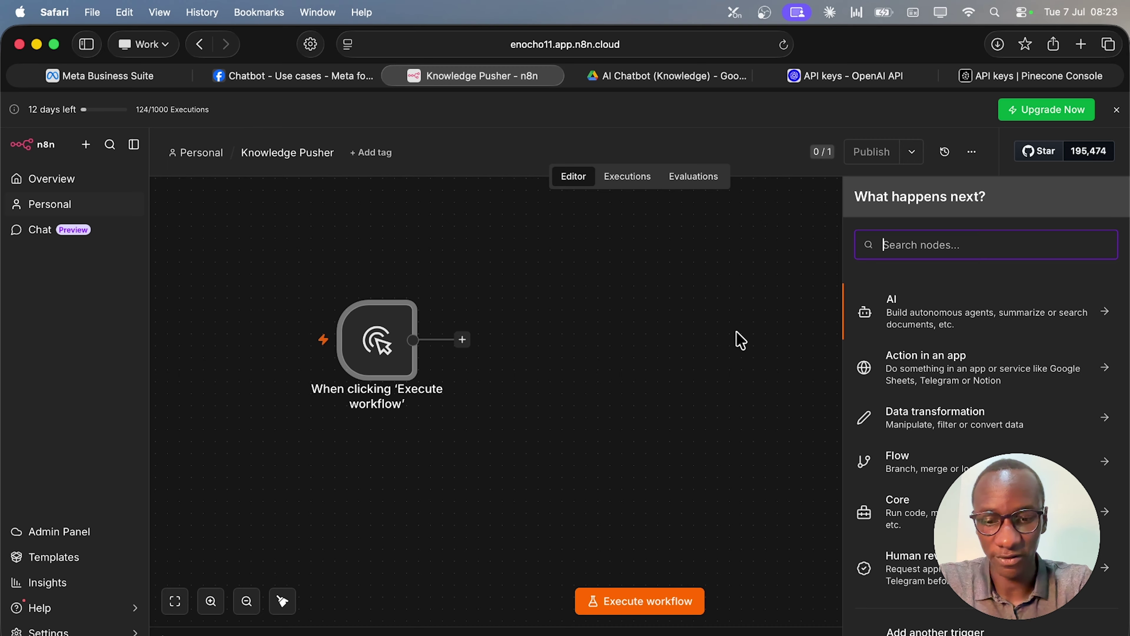
Add a Google Drive 'Search files and folders' node using the existing Google Drive account credential.
text(goo)
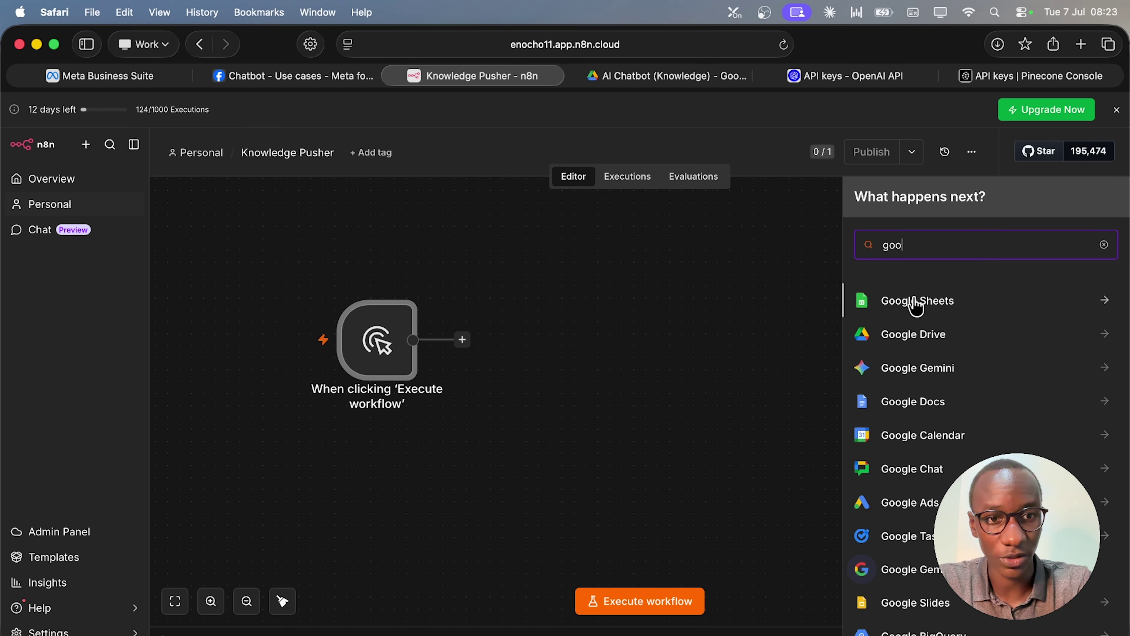
click(912, 334)
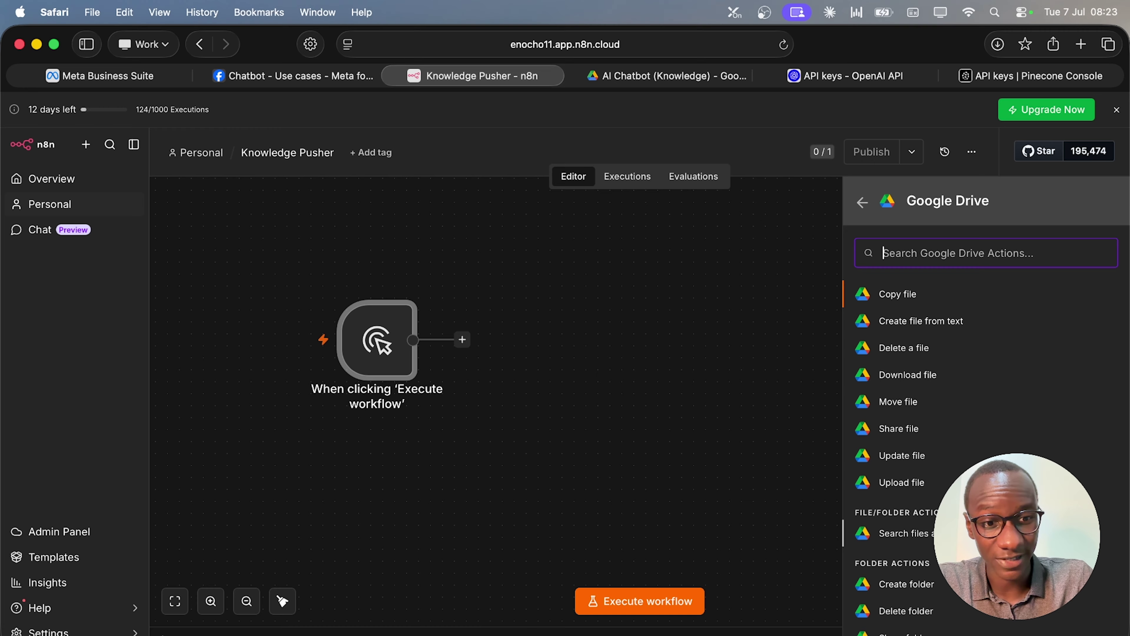
click(894, 533)
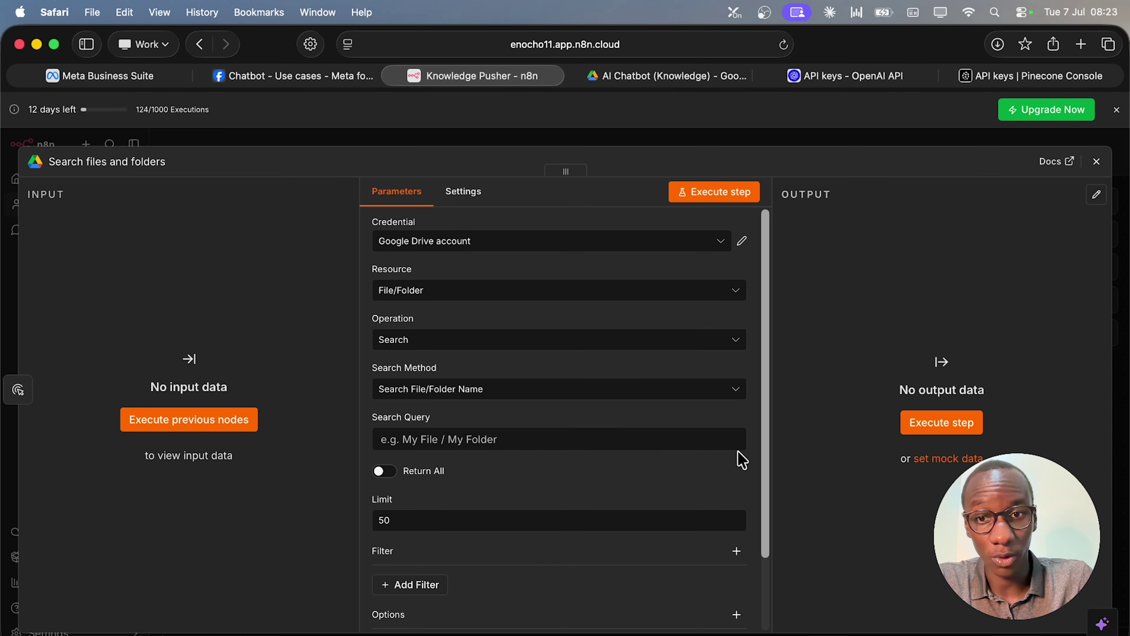
click(513, 248)
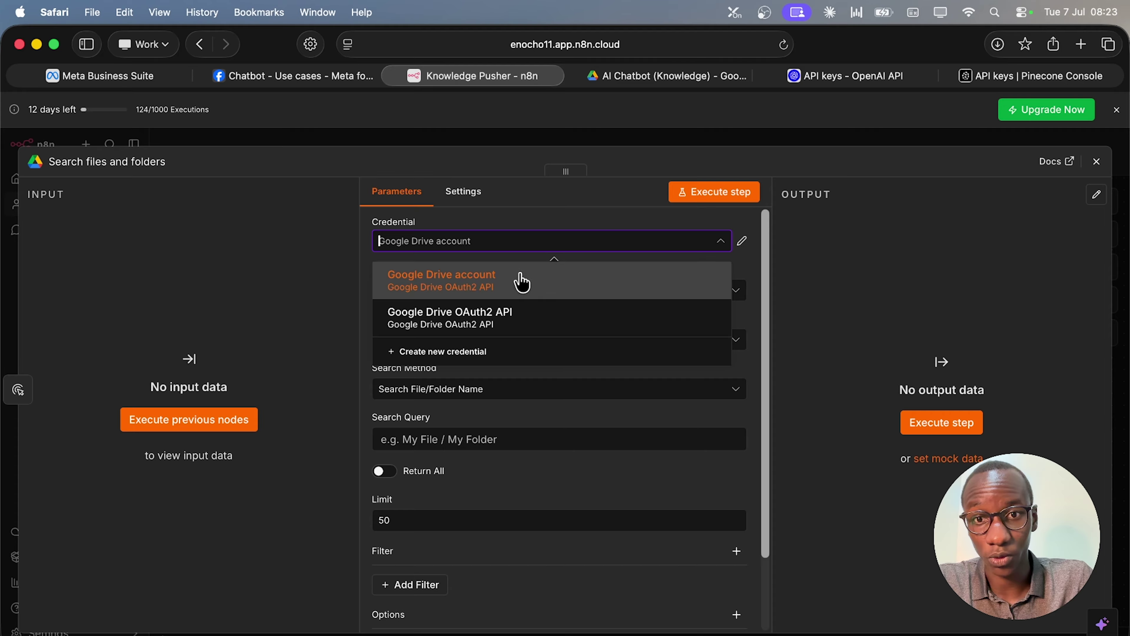
click(532, 218)
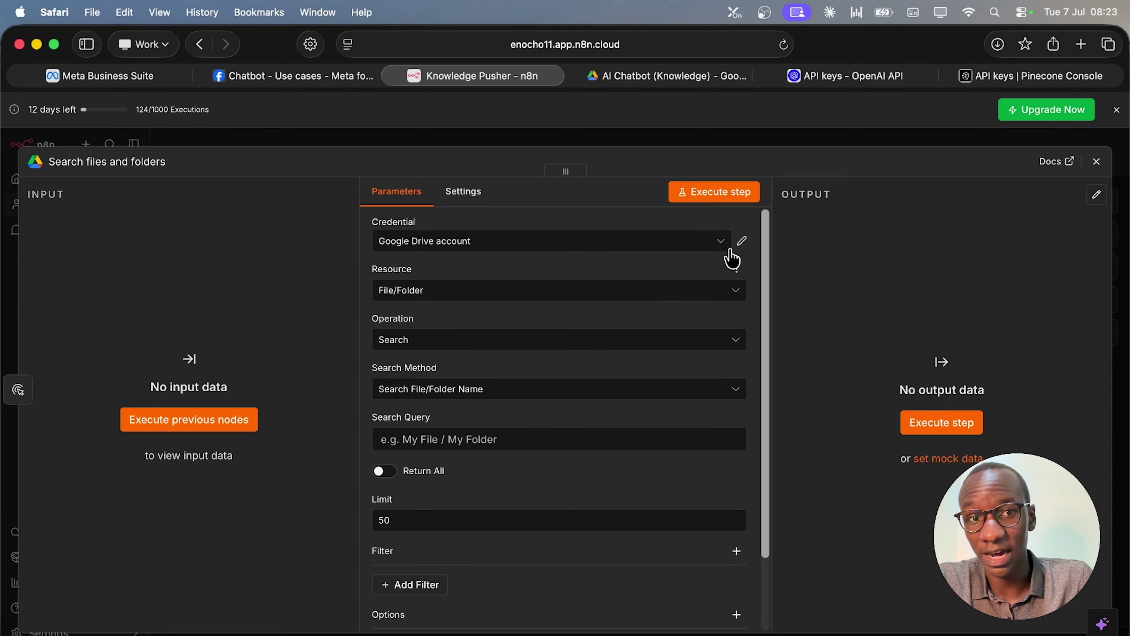
Try a new Managed OAuth2 Google Drive credential, discard it, and keep Google Drive account.
click(712, 242)
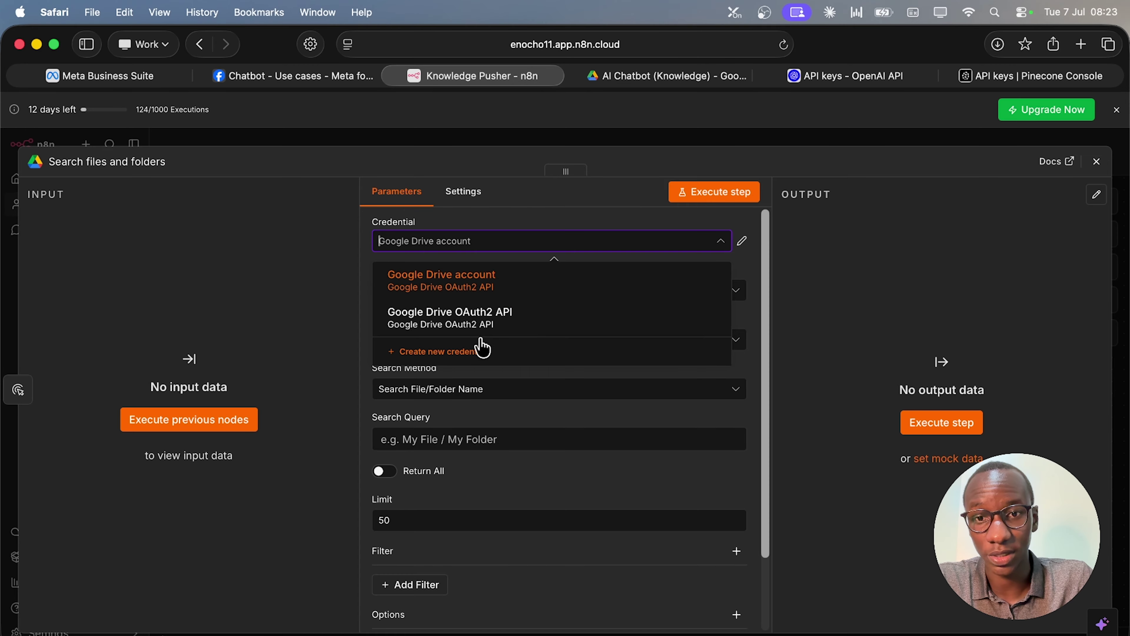
click(480, 346)
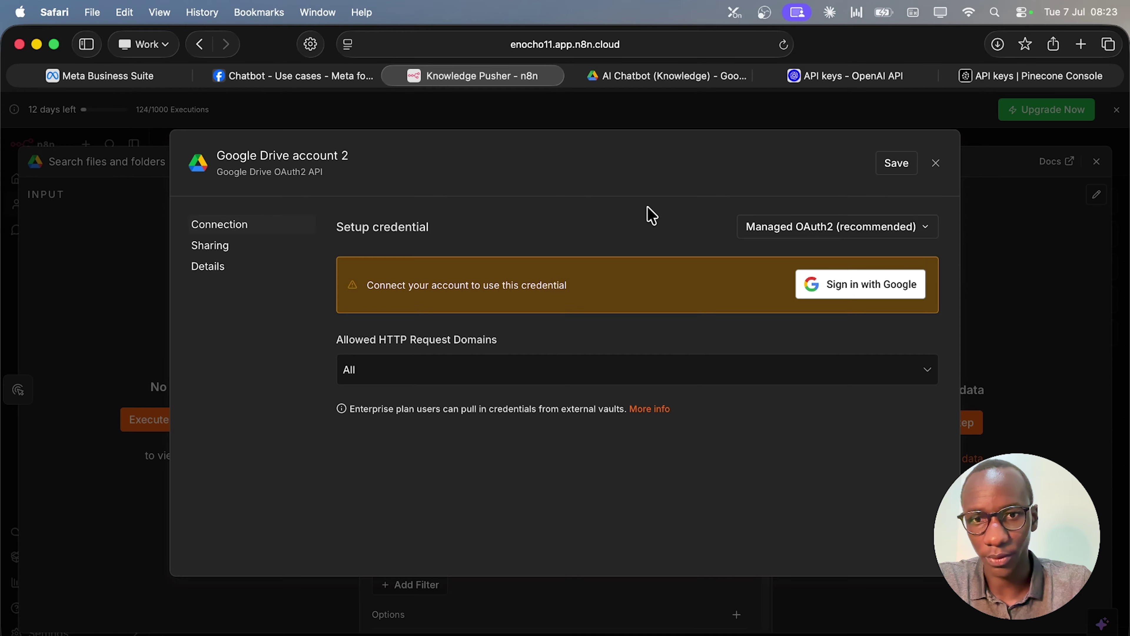
click(766, 225)
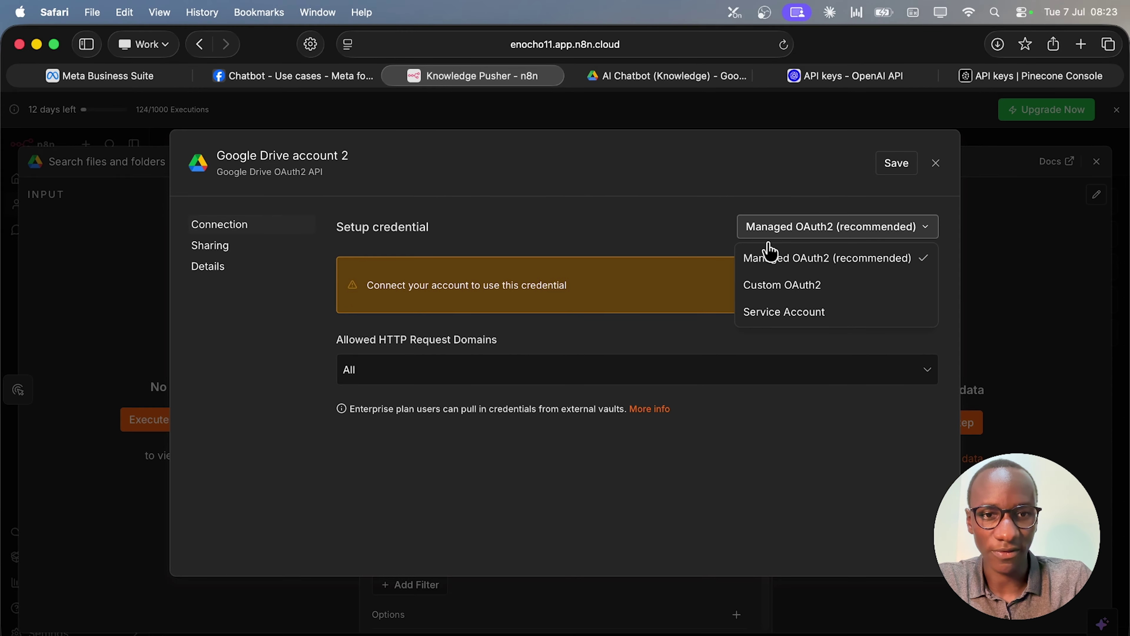
click(667, 225)
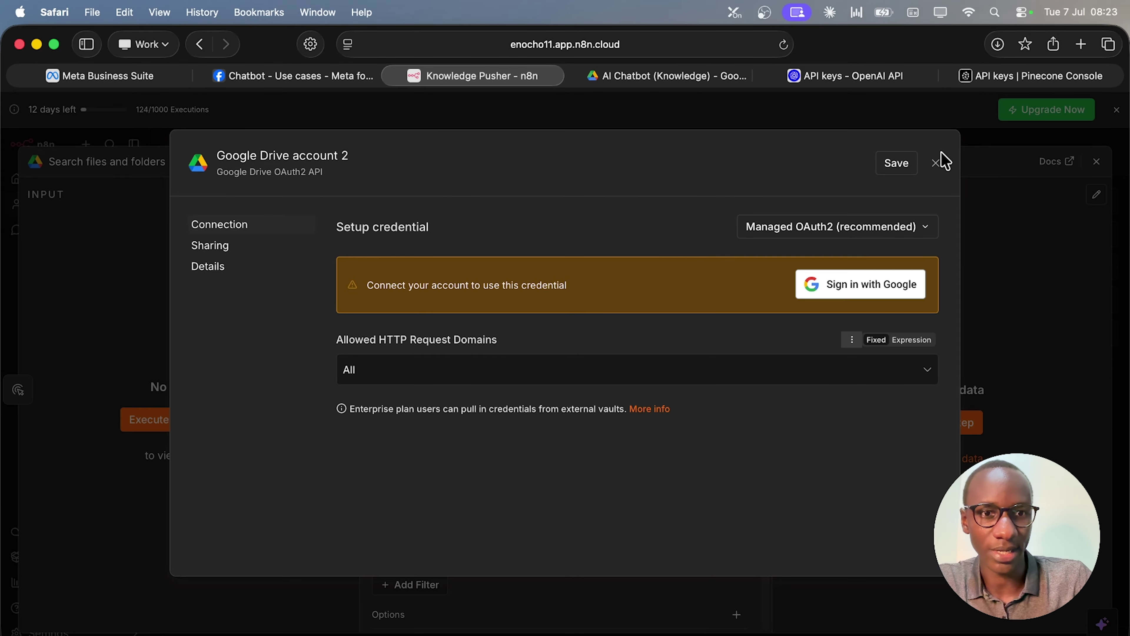
click(936, 163)
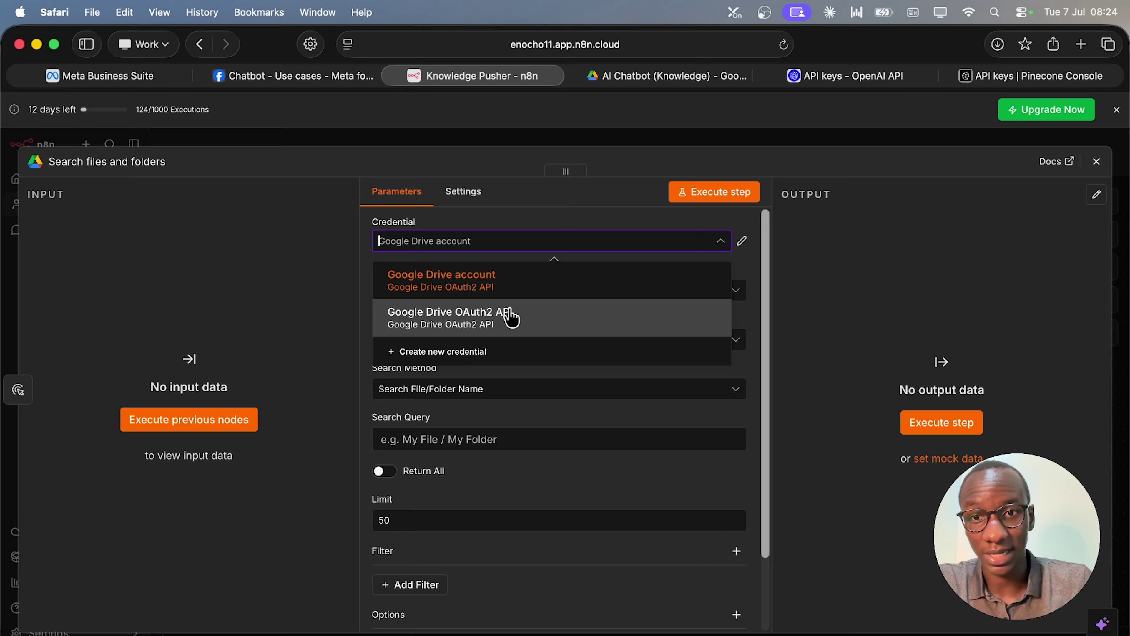
click(524, 225)
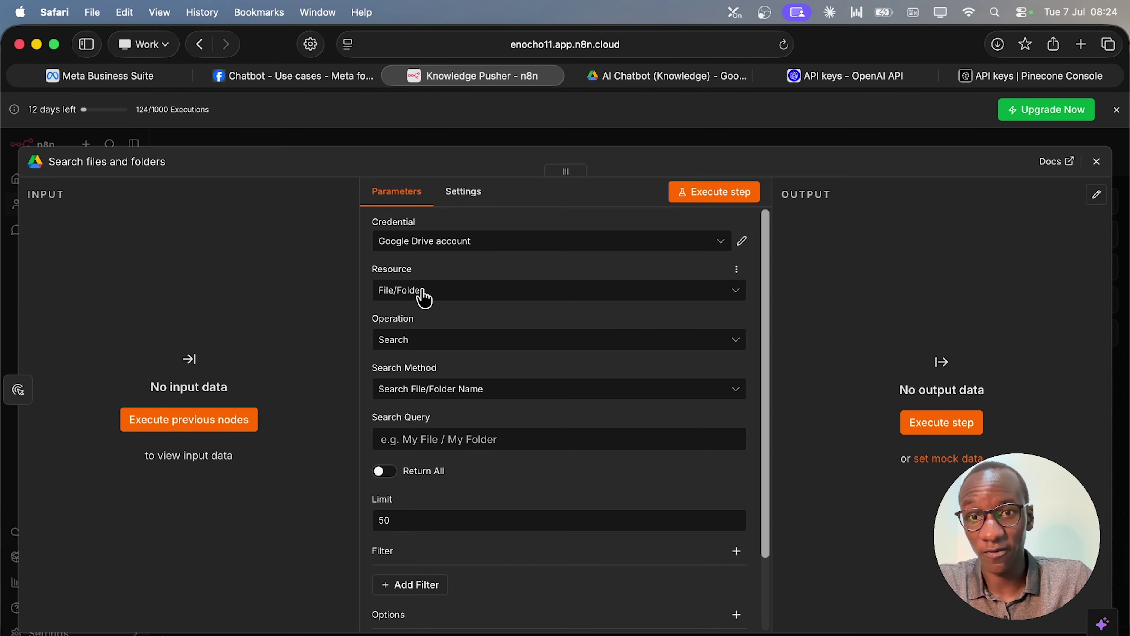
Keep Search as the Google Drive operation and add a Drive filter set to My Drive.
click(426, 342)
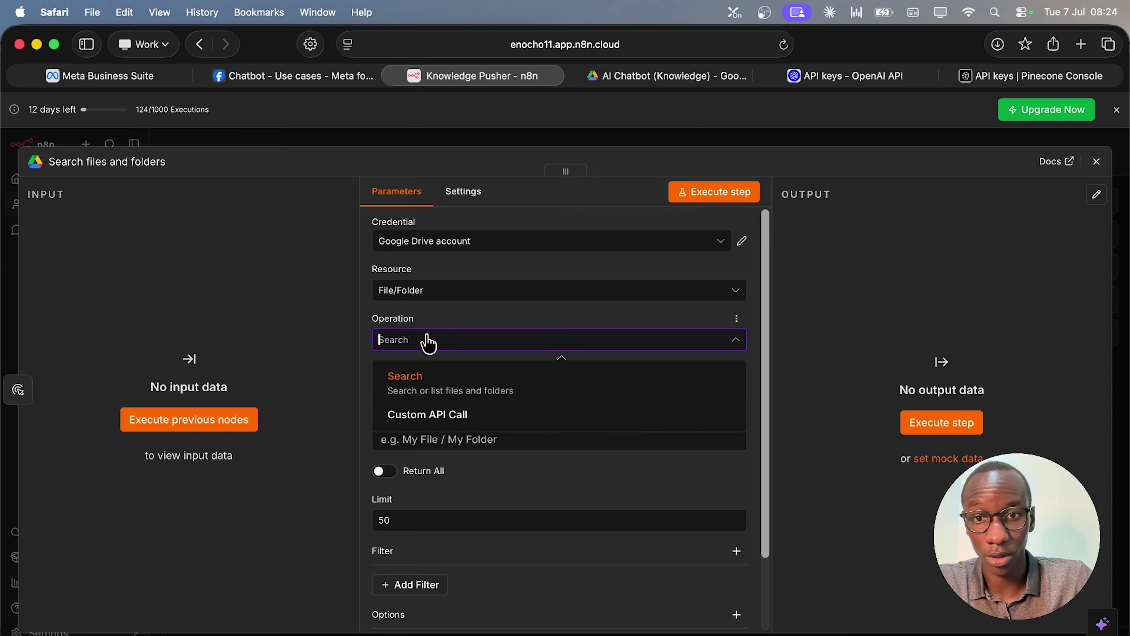
click(478, 319)
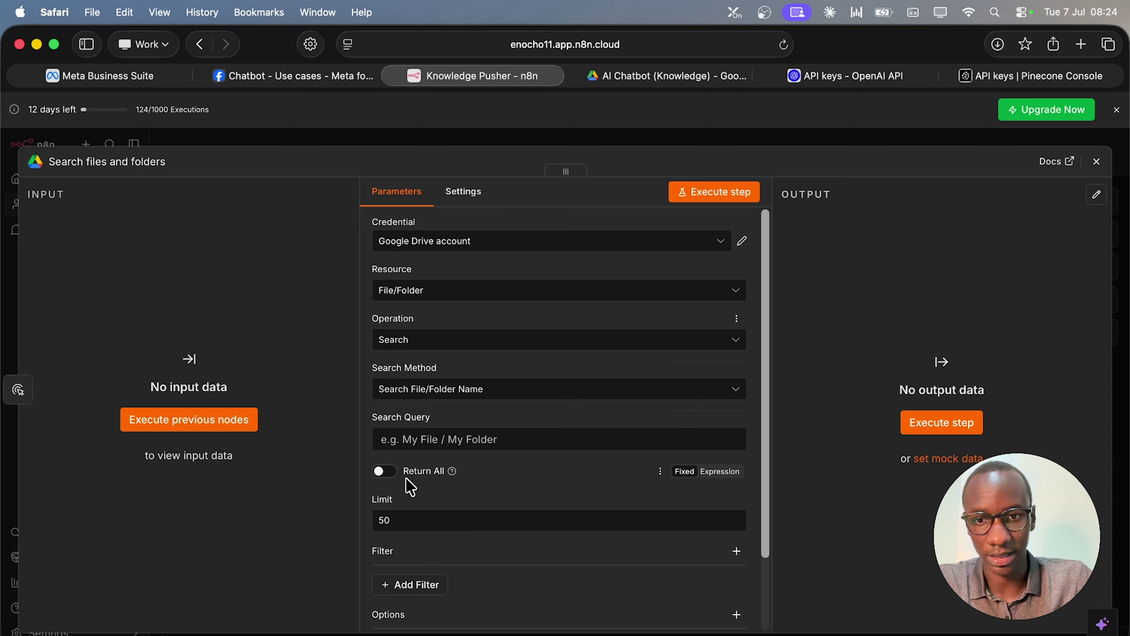
scroll(455, 477, down, 2)
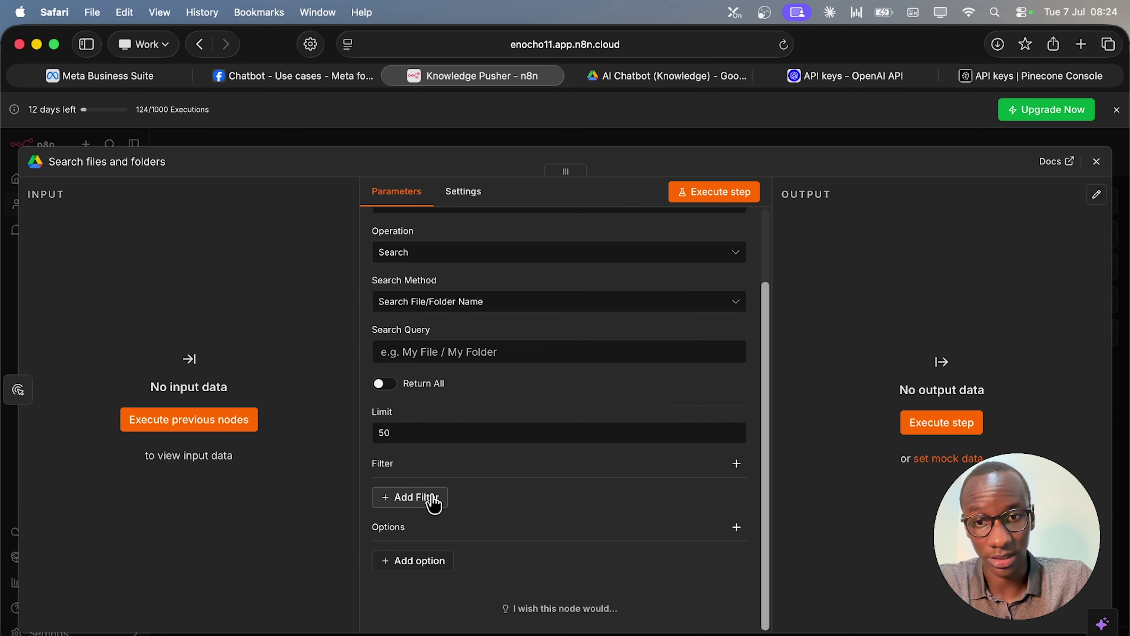
click(434, 504)
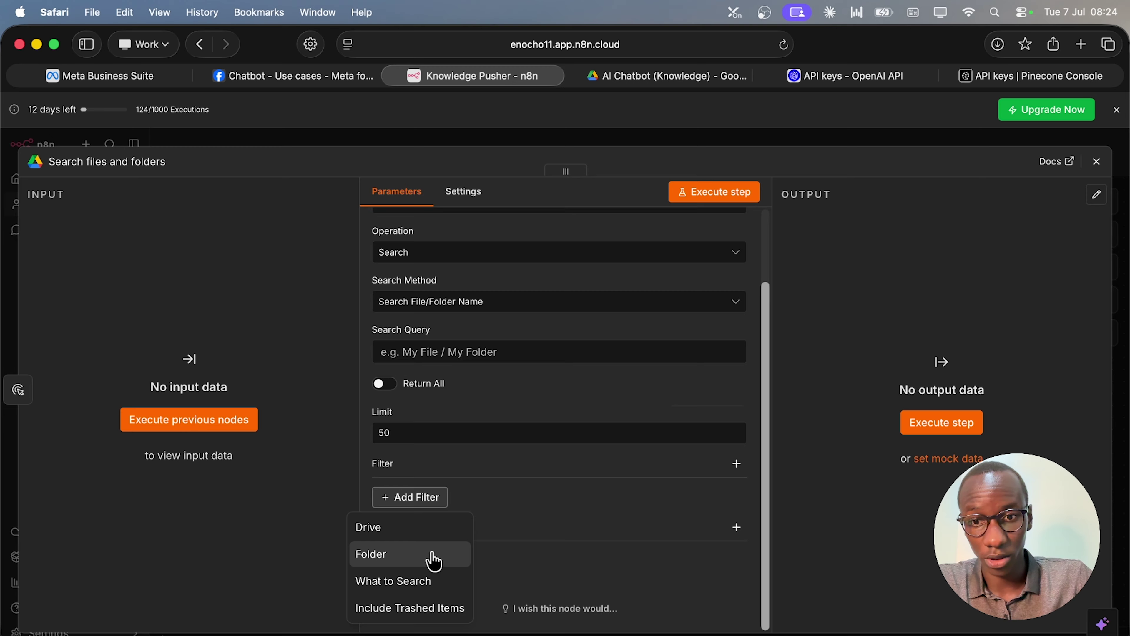
click(417, 530)
click(474, 518)
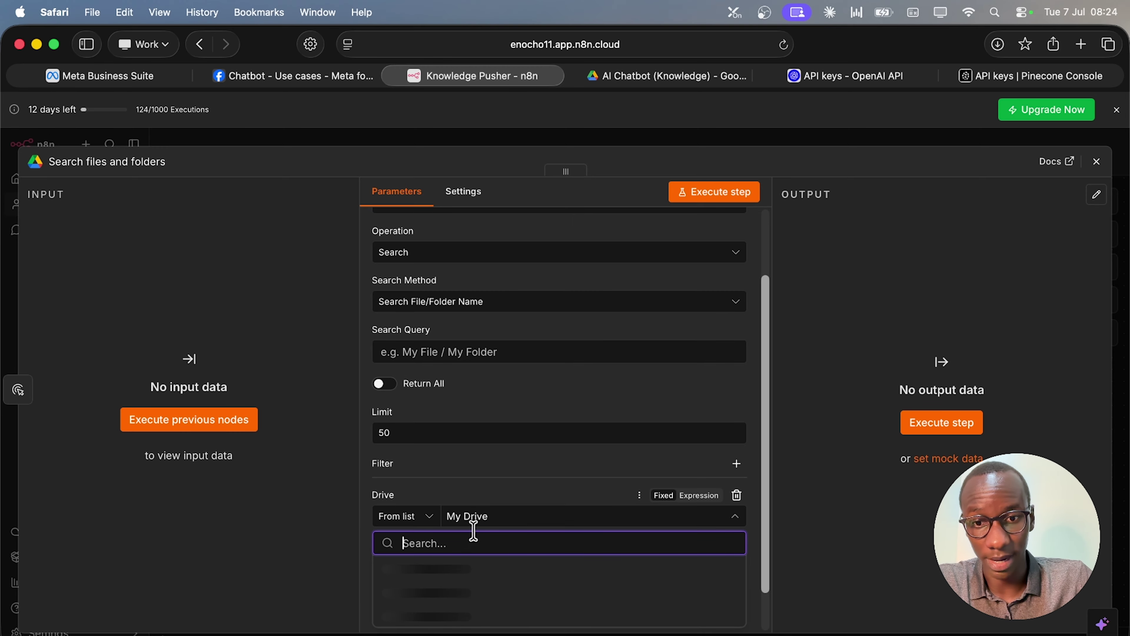
click(476, 512)
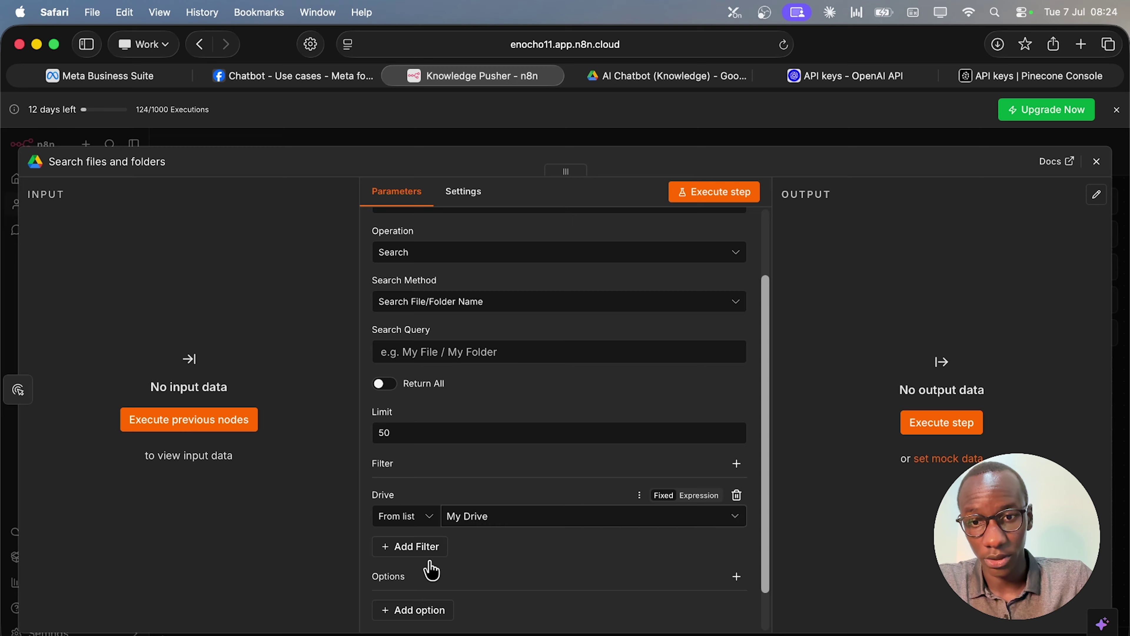
Add a Folder filter for the Coach AI Chatbot (Knowledge) folder, found by searching 'AI Chatbot'.
click(425, 550)
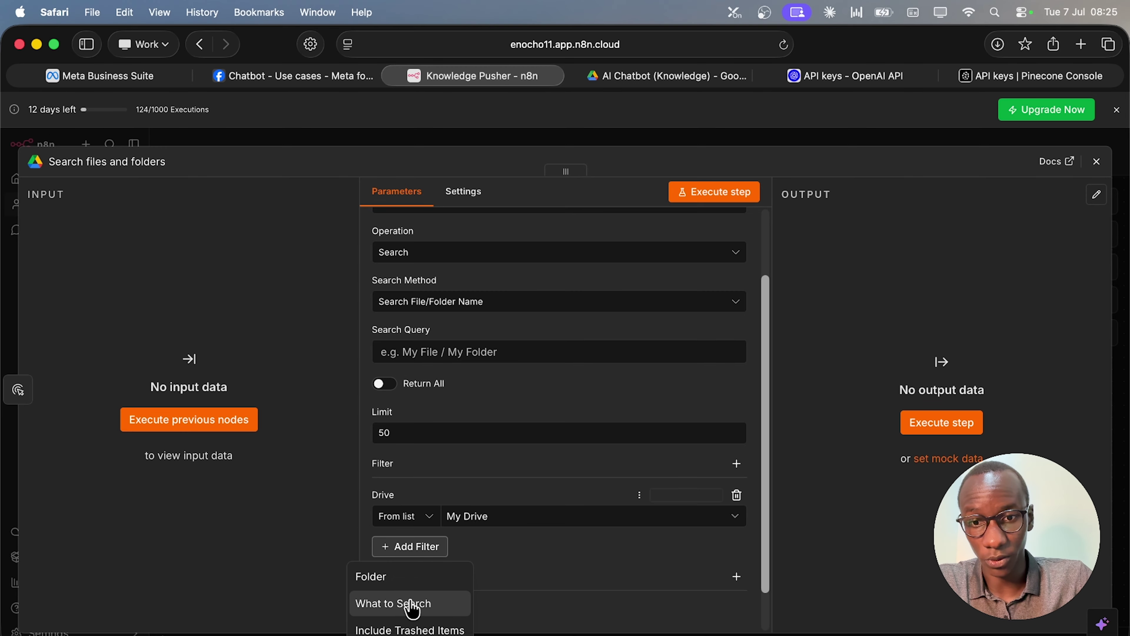
click(421, 587)
scroll(439, 490, down, 3)
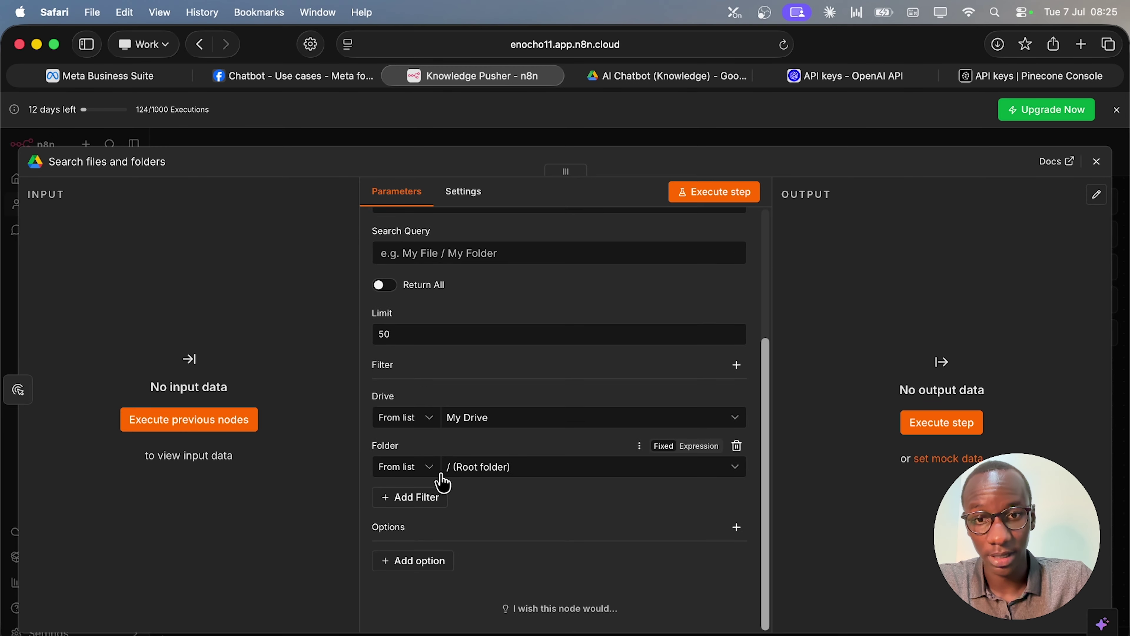
click(491, 470)
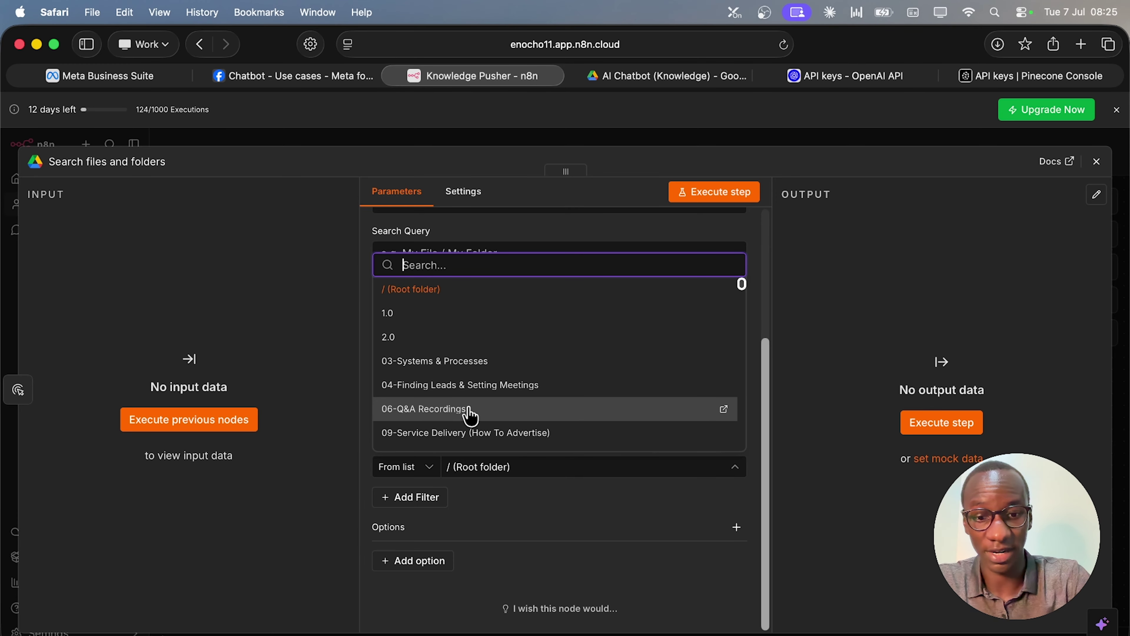
text(AI Chatbot)
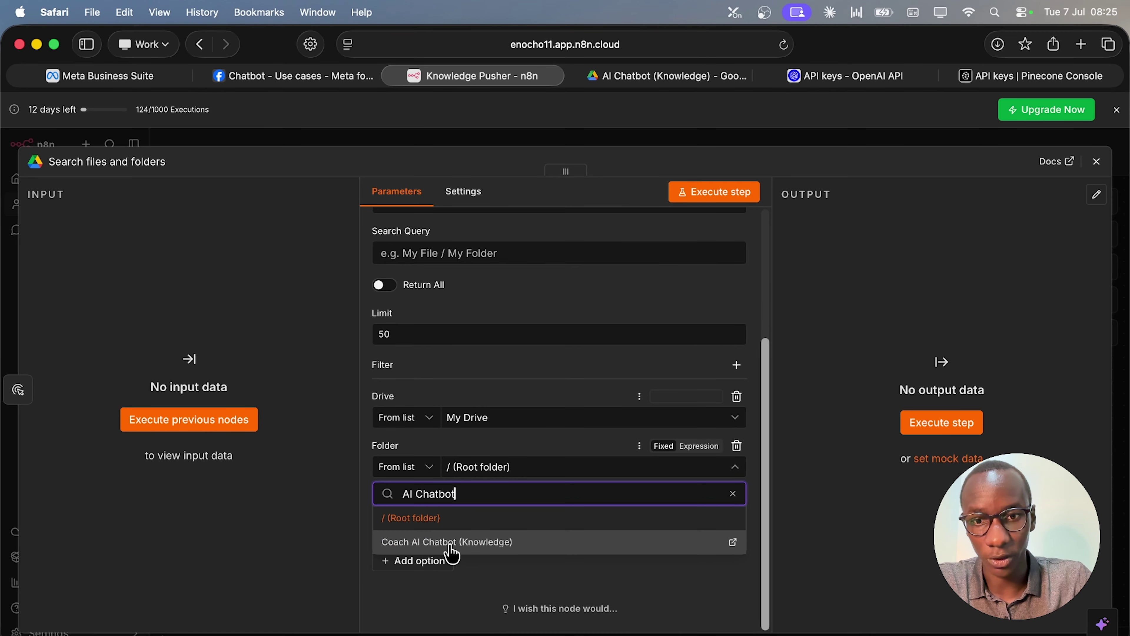
click(525, 547)
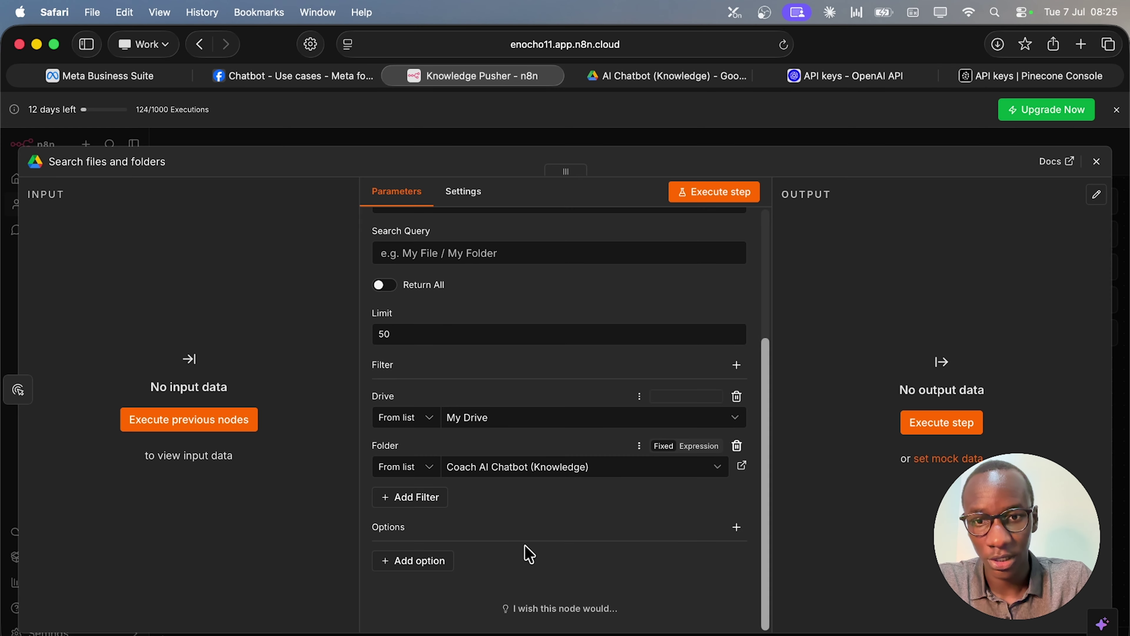
scroll(538, 514, up, 5)
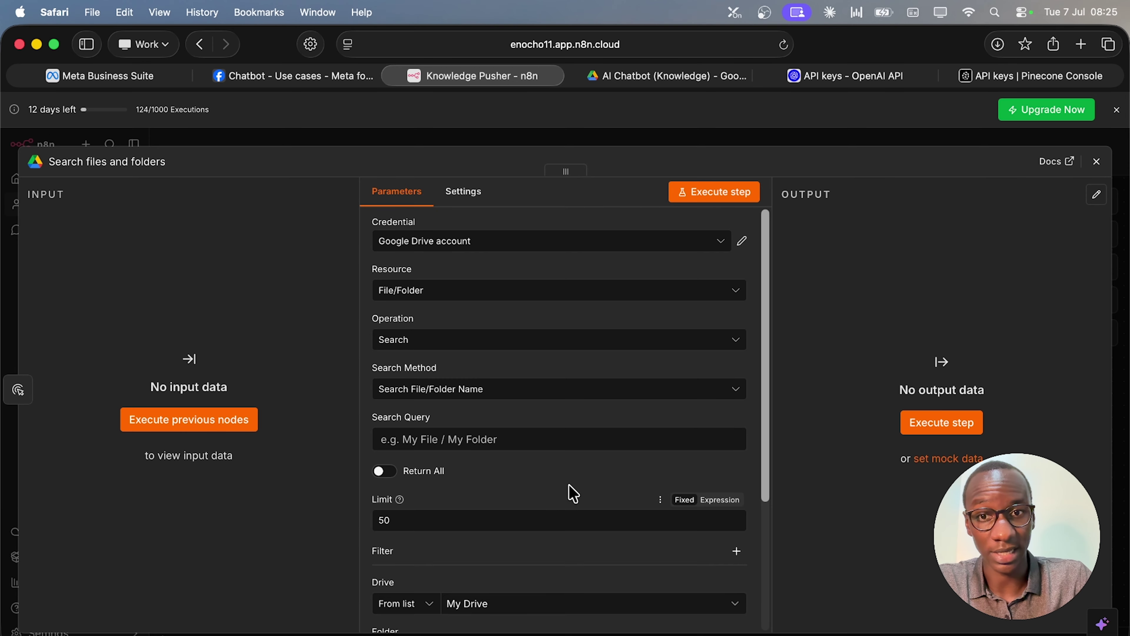
Execute the Search files and folders step and check its 4 returned files in JSON view.
click(1096, 162)
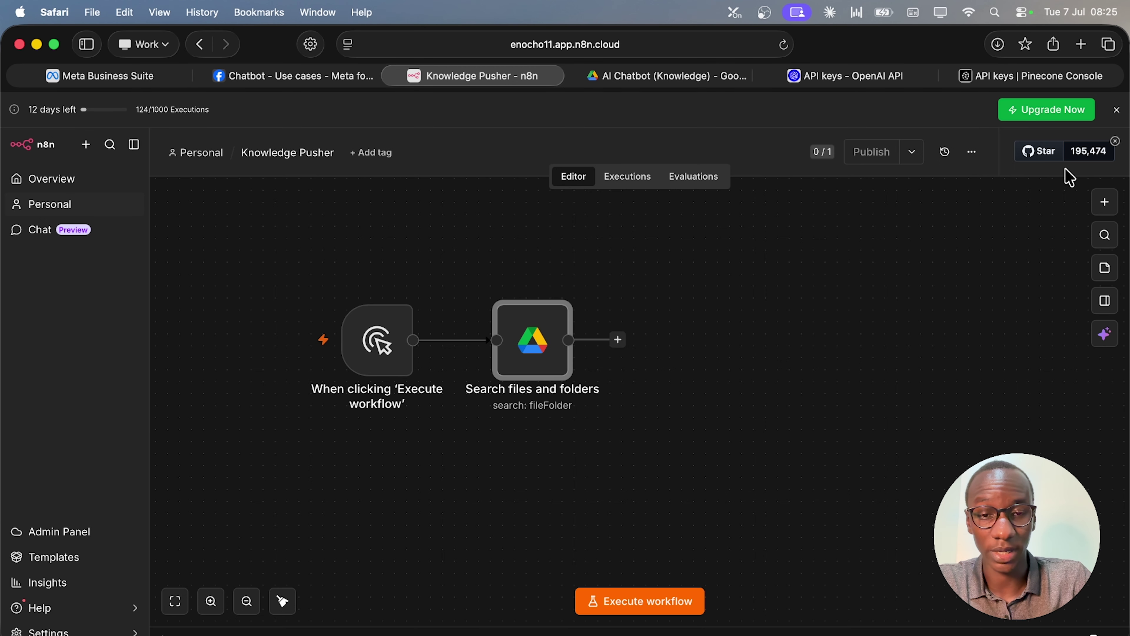
click(618, 345)
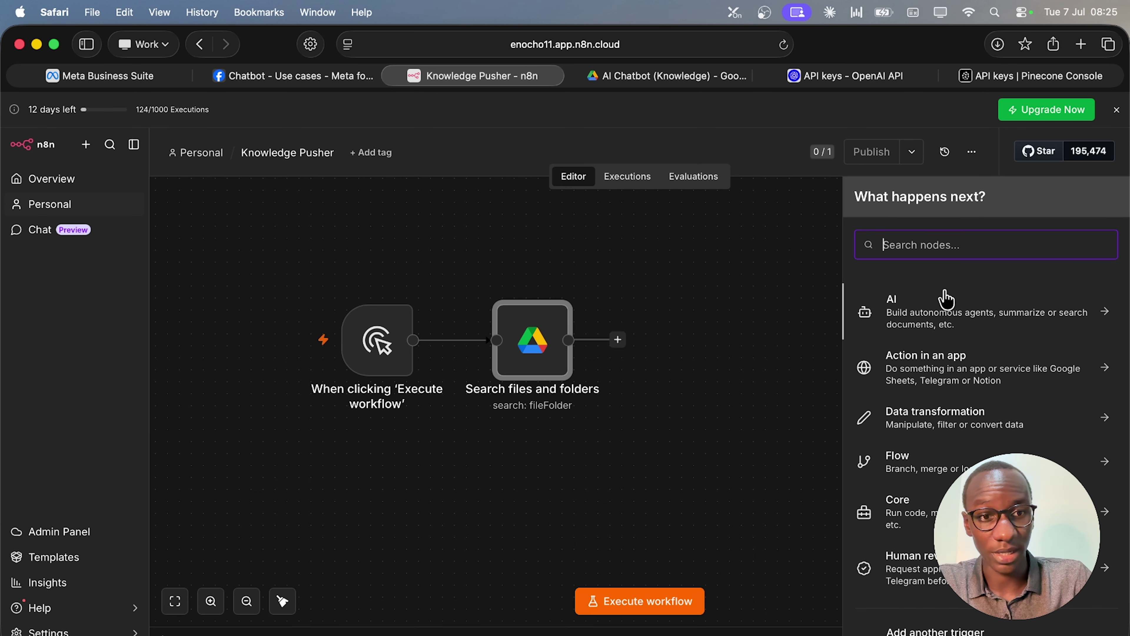
click(534, 328)
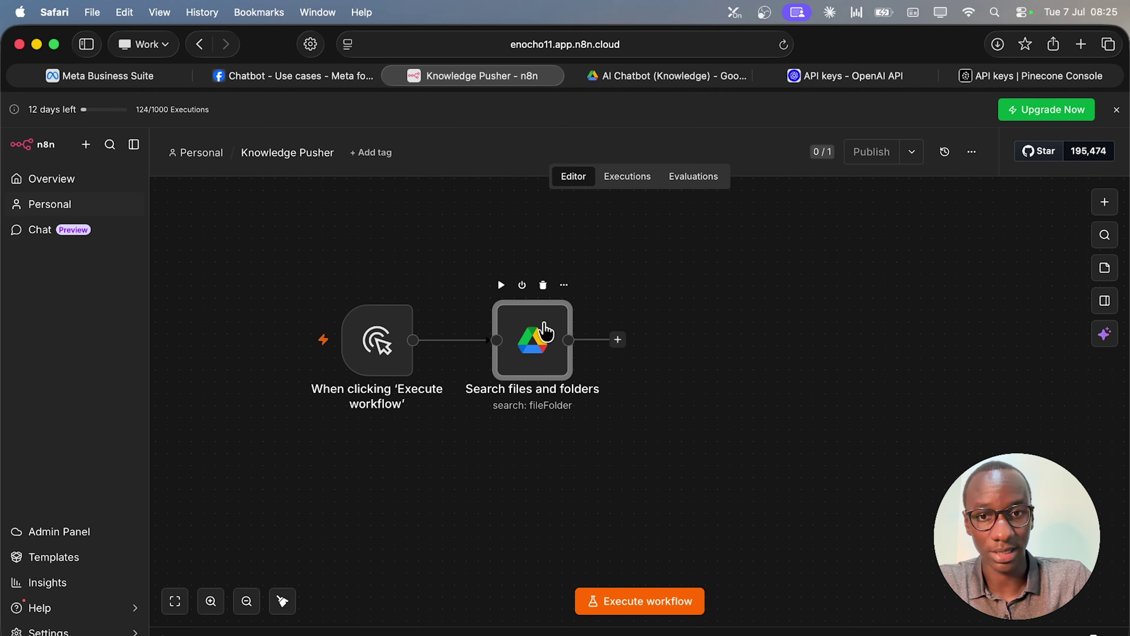
double_click(545, 333)
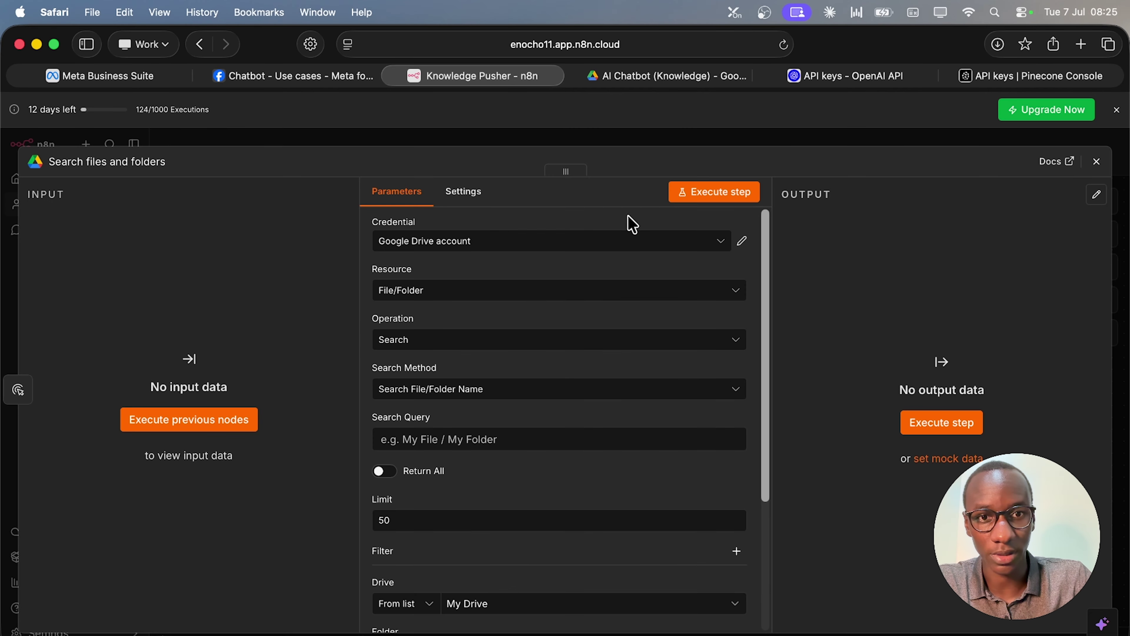
click(683, 199)
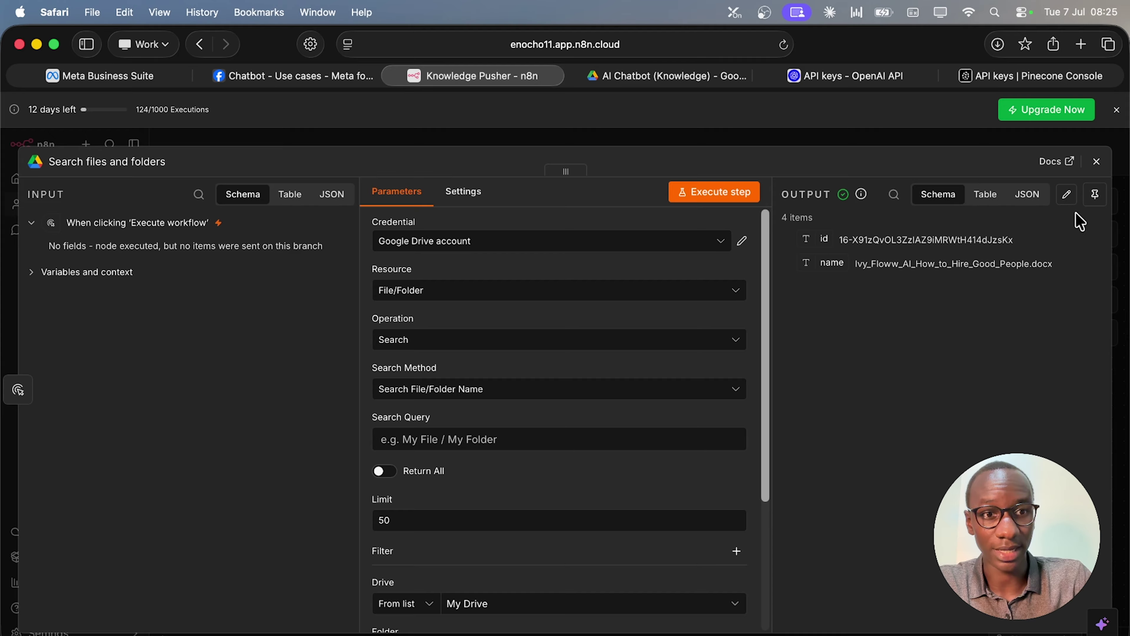
click(1028, 194)
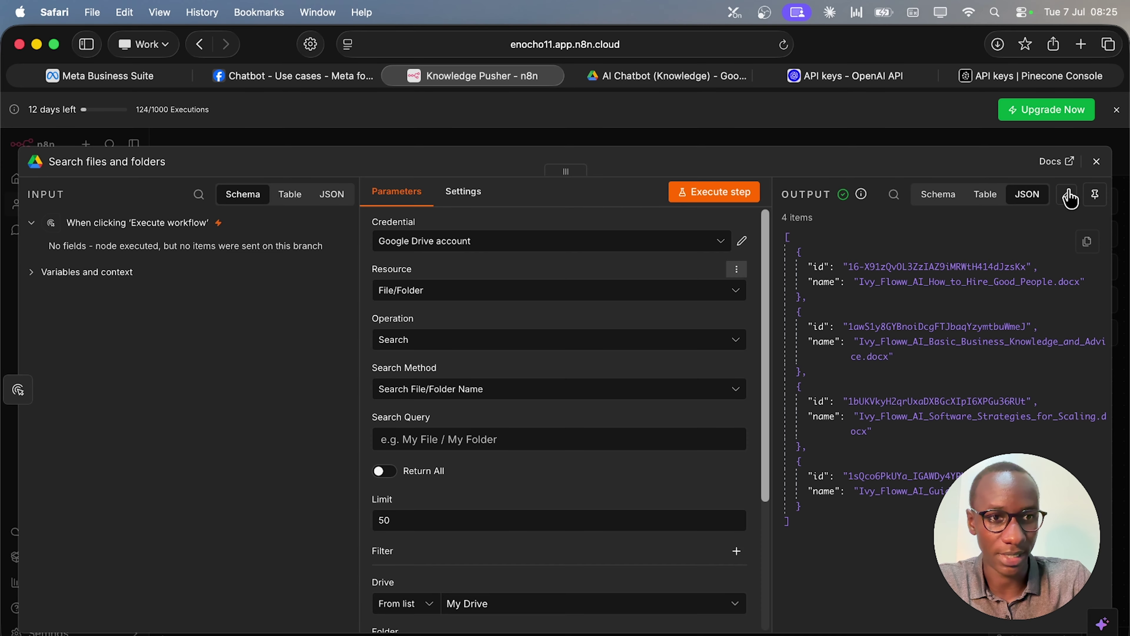
click(1096, 162)
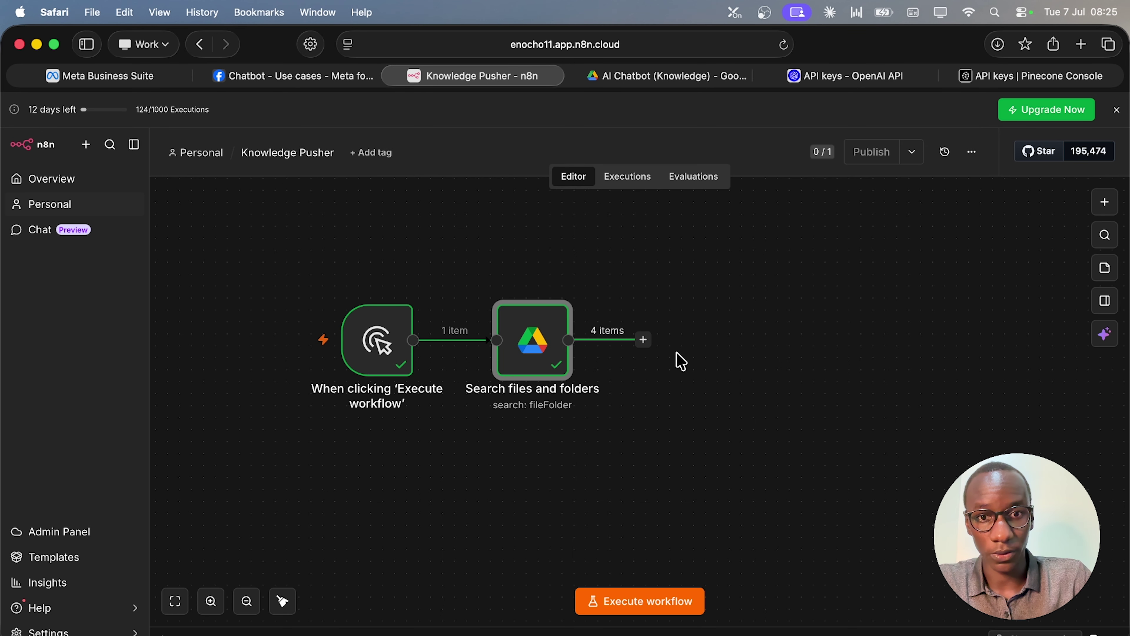
Add a Google Drive 'Download file' node after the search node.
click(644, 340)
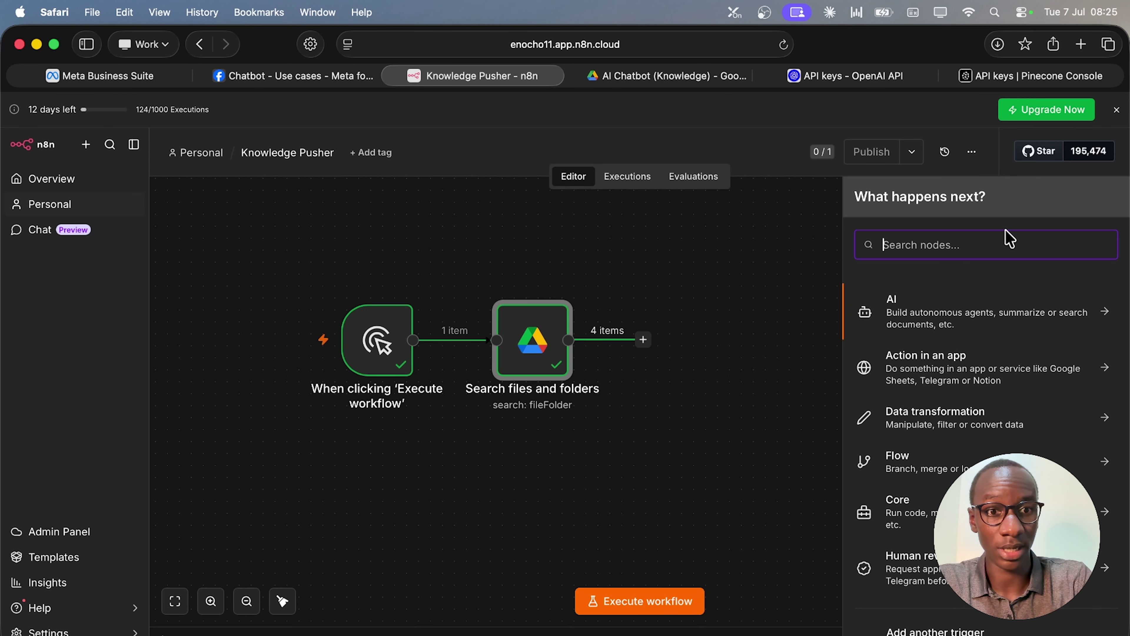
text(down)
key(BackSpace)
key(BackSpace)
key(super+a)
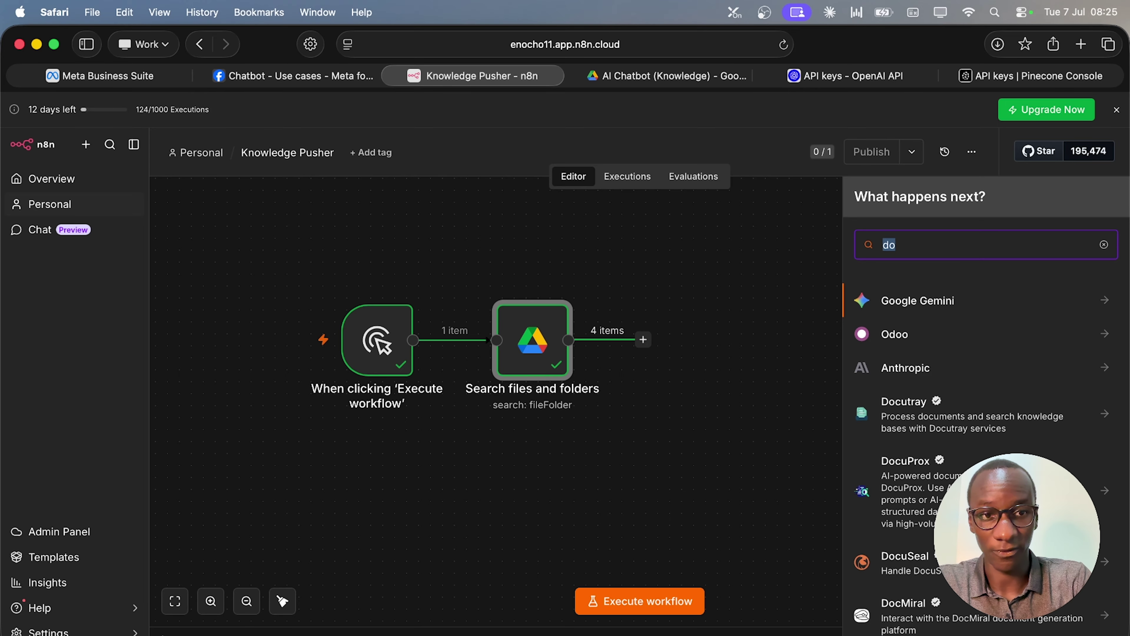
text(googl)
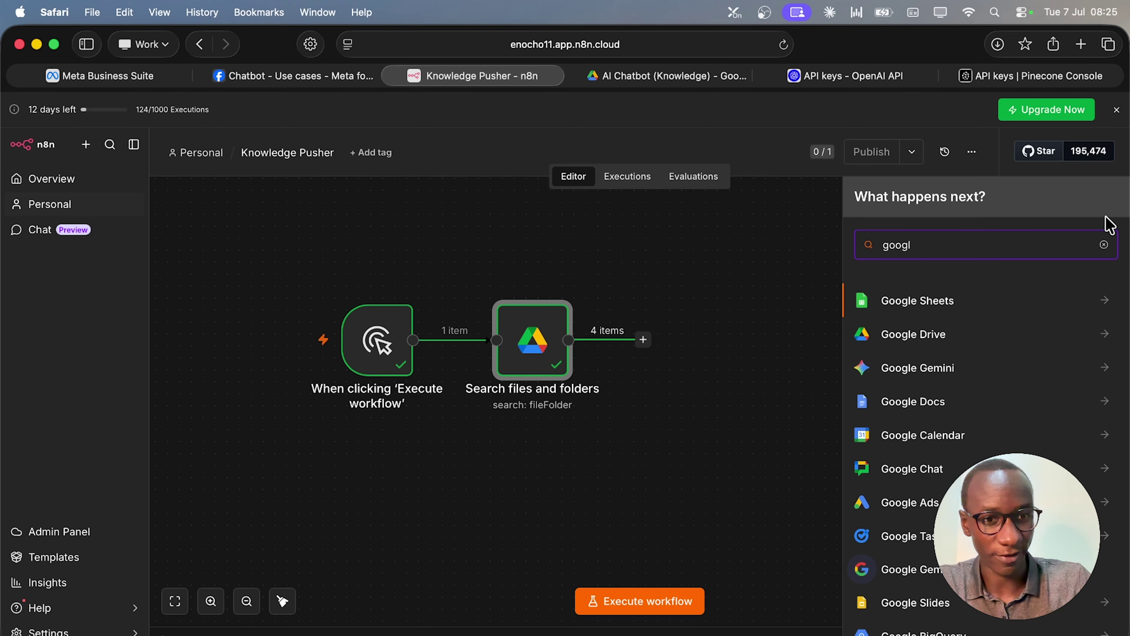
click(1092, 334)
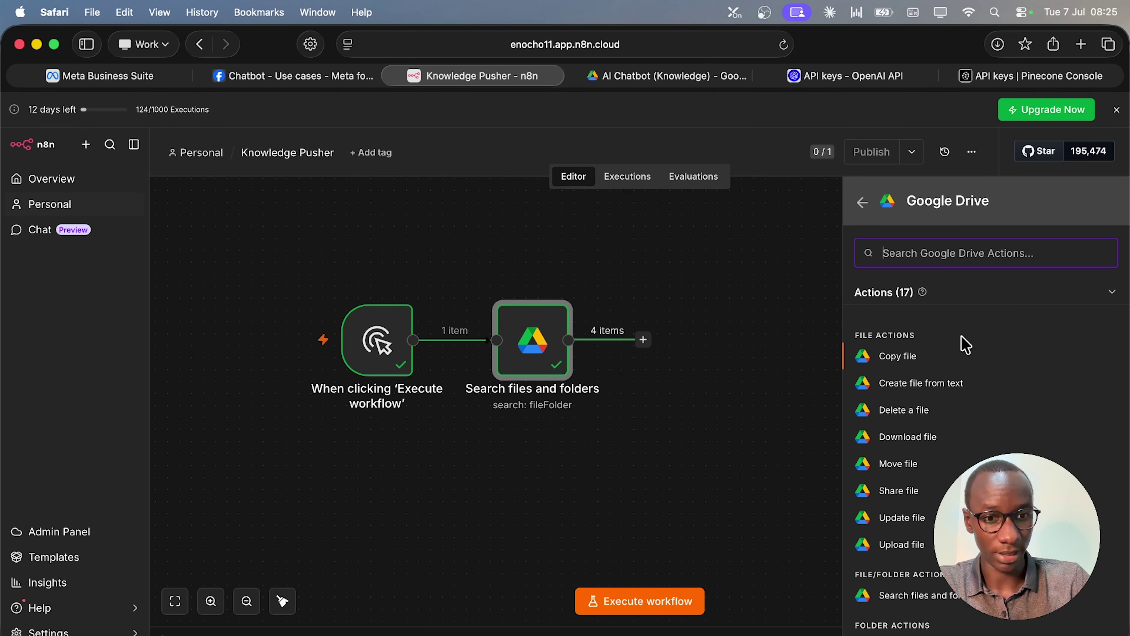
click(908, 437)
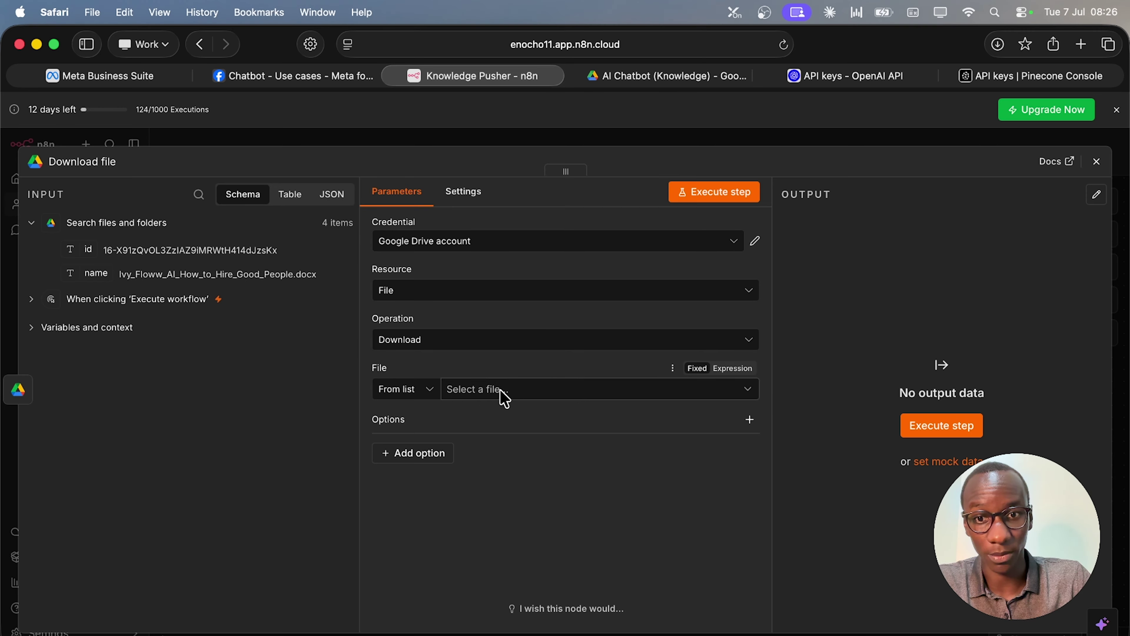
Set the file to By ID, mapping the search result's id as {{ $json.id }}.
click(416, 389)
click(500, 367)
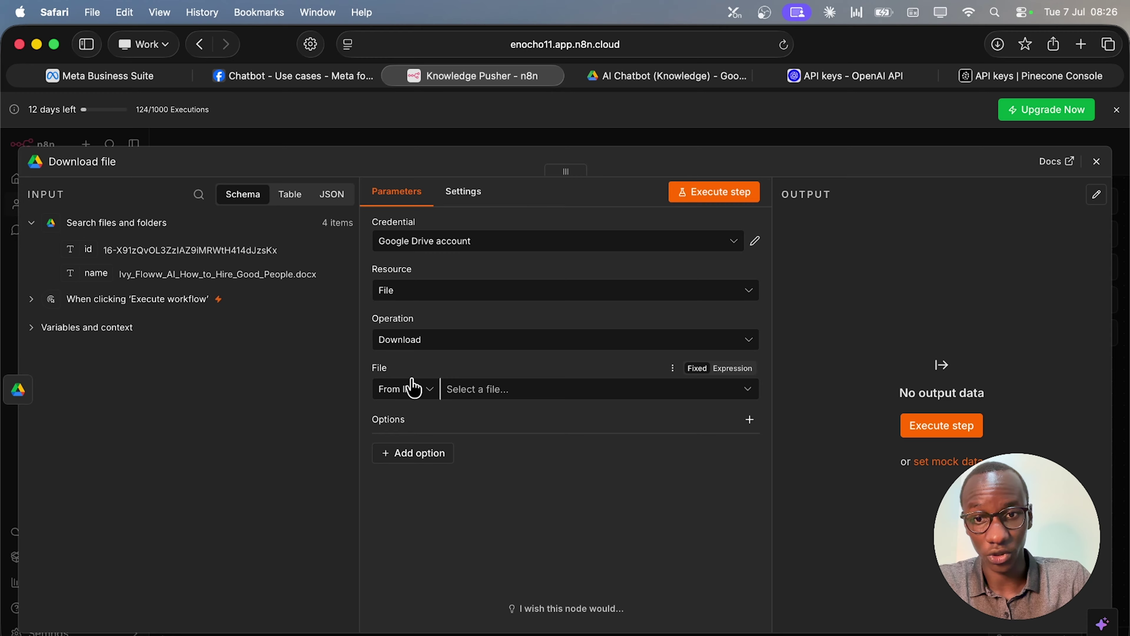
click(409, 388)
click(410, 478)
click(556, 390)
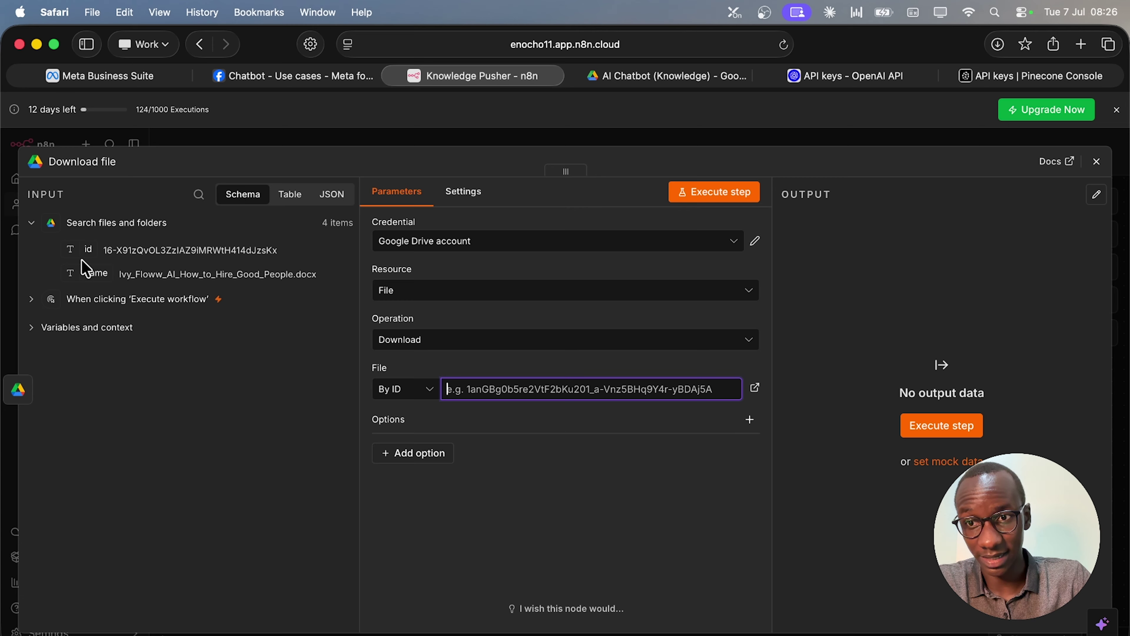
drag(74, 250, 489, 399)
click(618, 552)
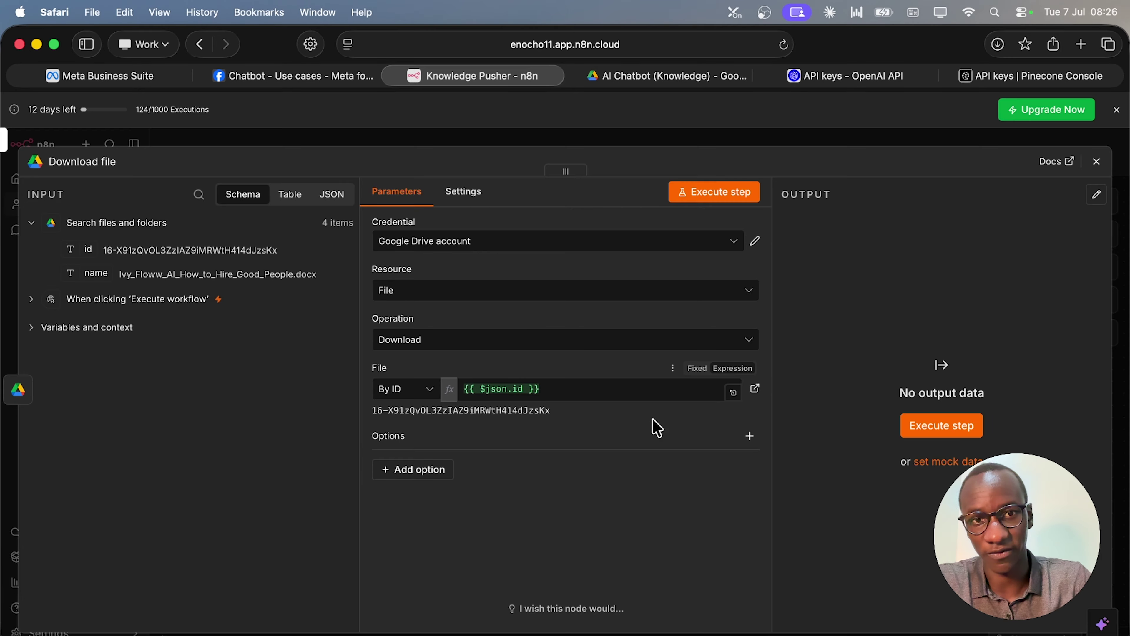
click(1096, 161)
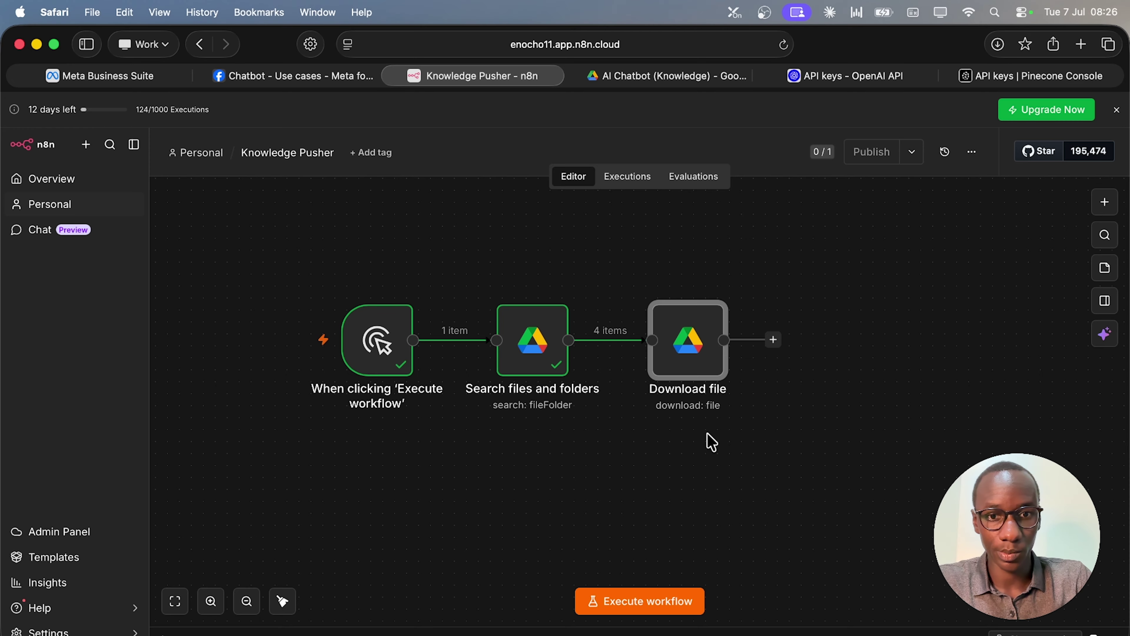
scroll(707, 441, right, 5)
Add a Loop Over Items node after Download file and nudge its Replace Me placeholder upward.
scroll(668, 379, left, 1)
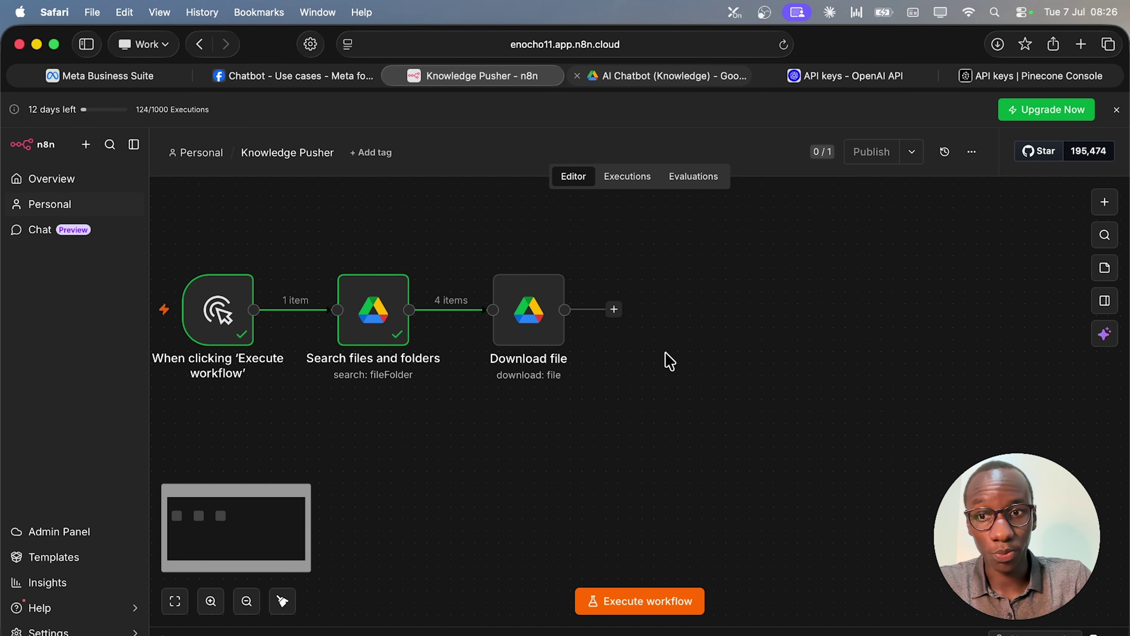
click(614, 311)
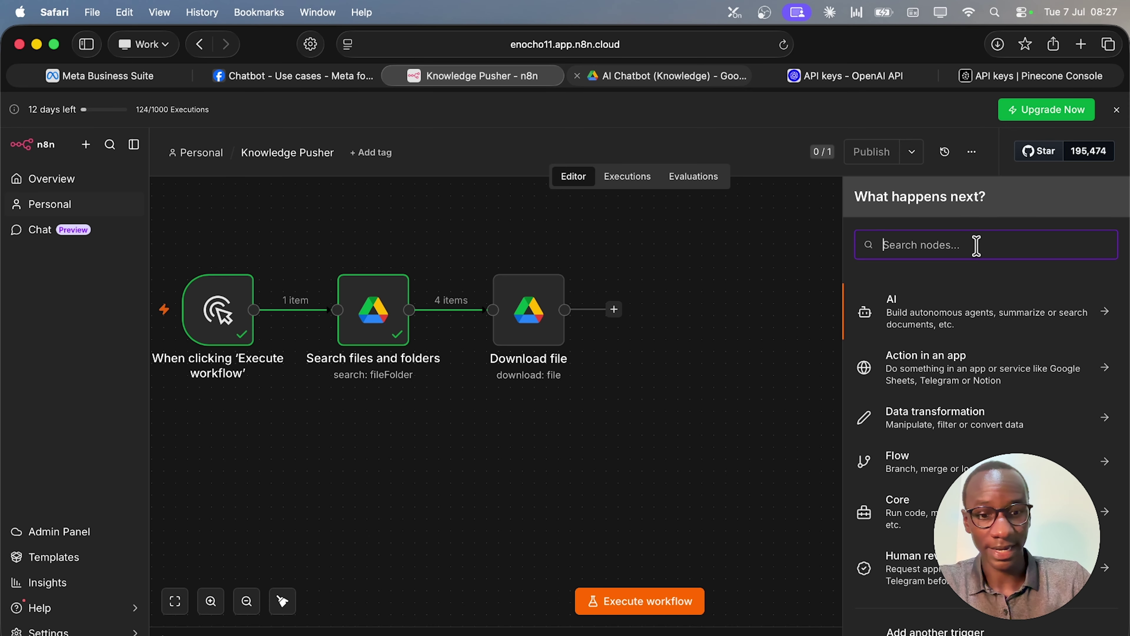
text(loop)
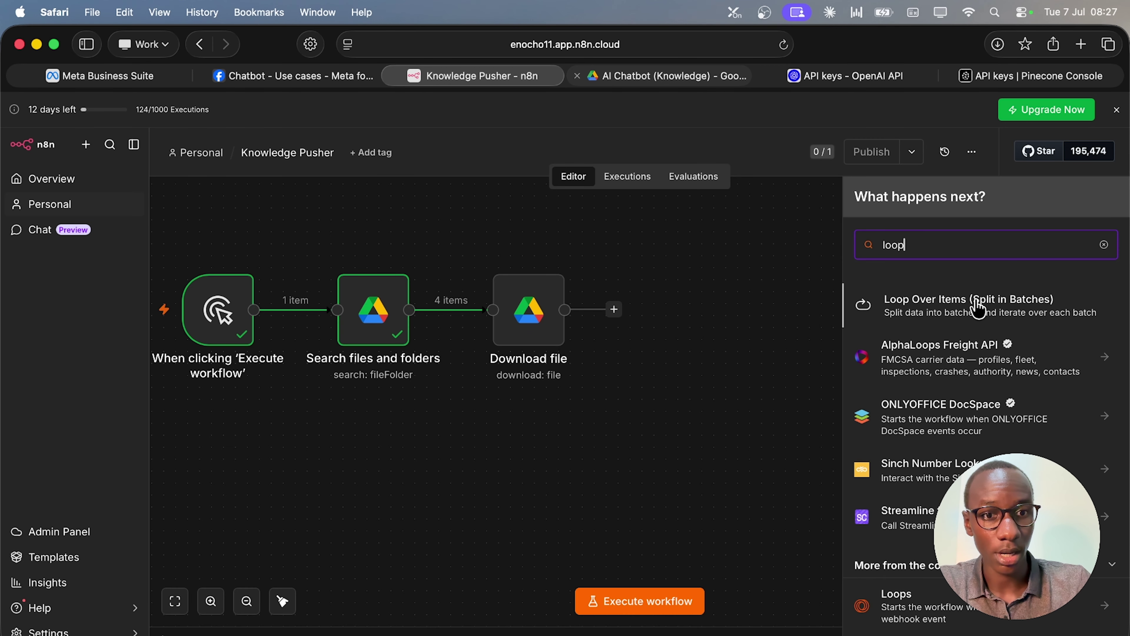
click(978, 307)
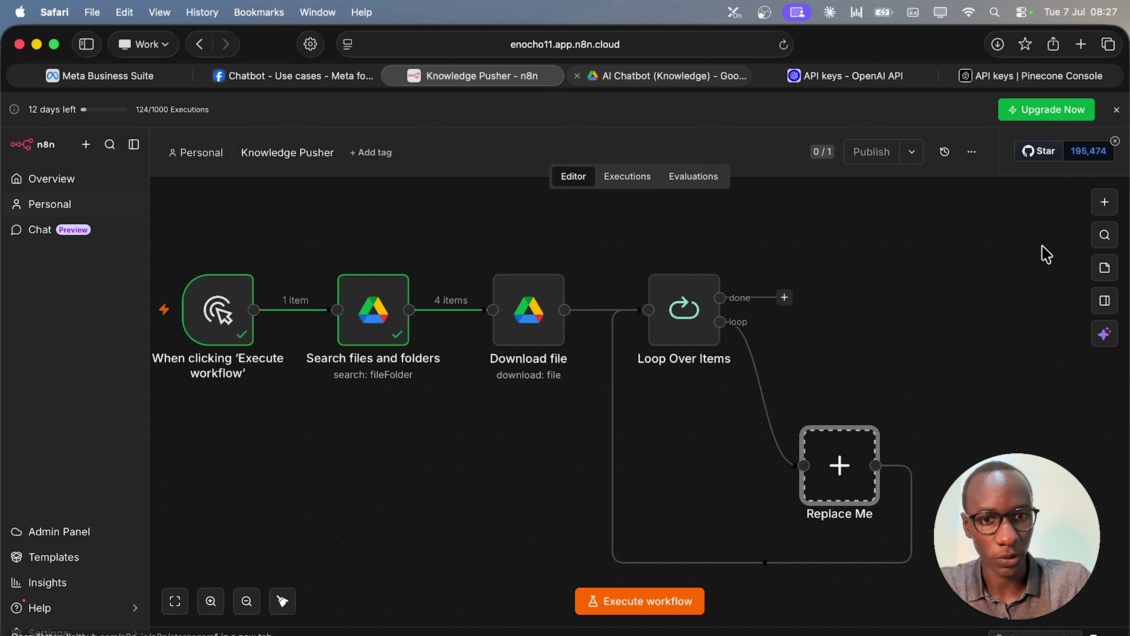
click(1096, 161)
drag(843, 463, 831, 415)
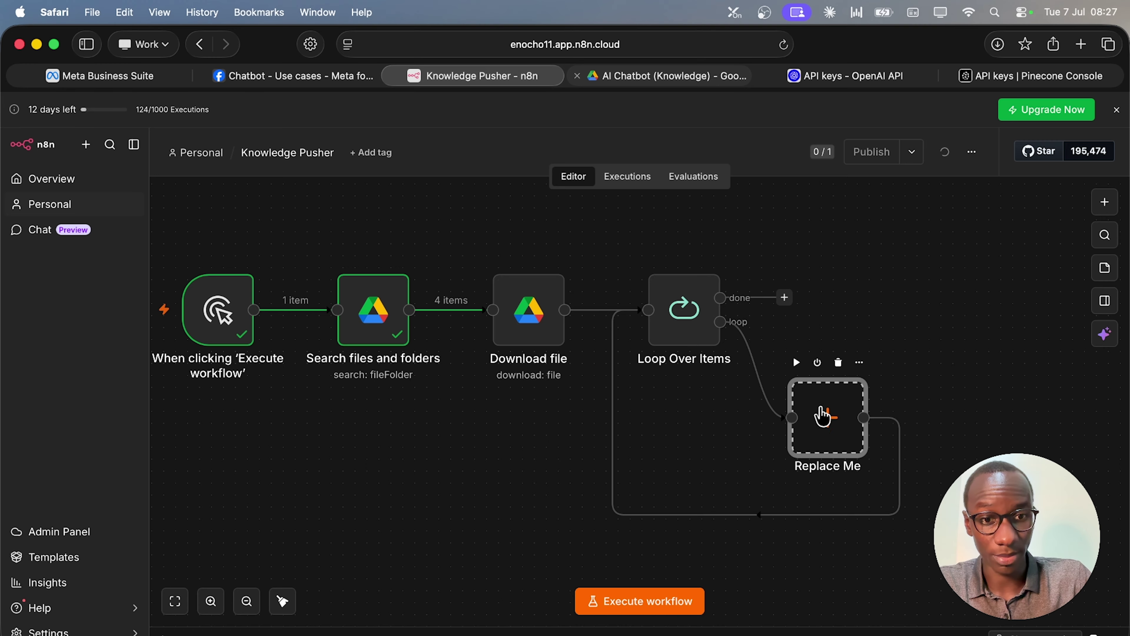
Replace the placeholder with a Pinecone Vector Store 'Add documents to vector store' node.
click(834, 431)
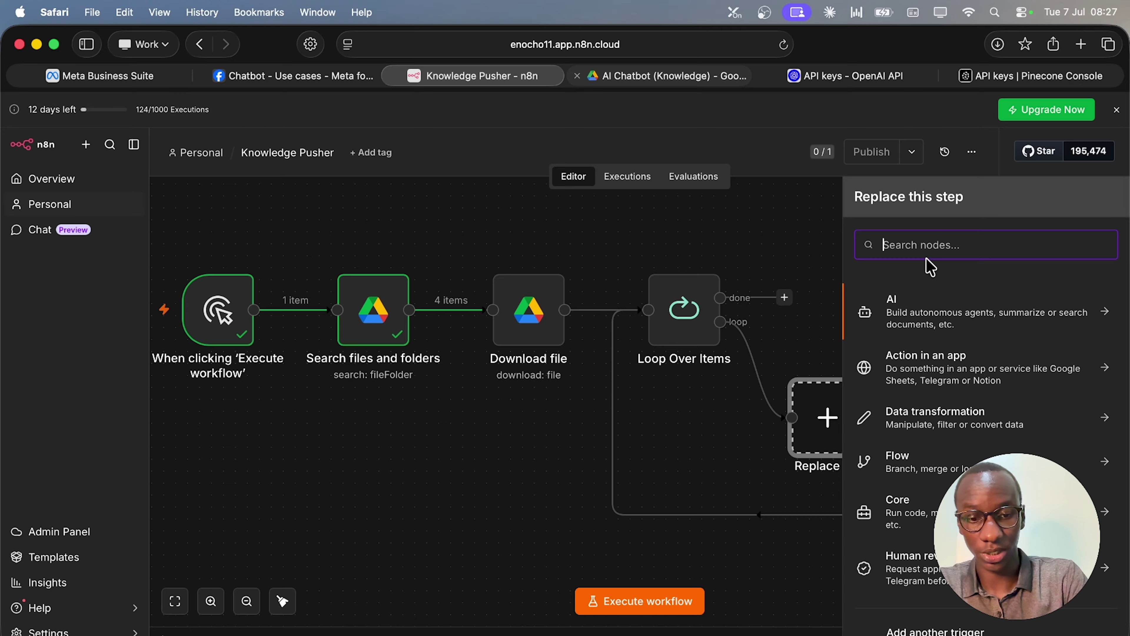
text(pine)
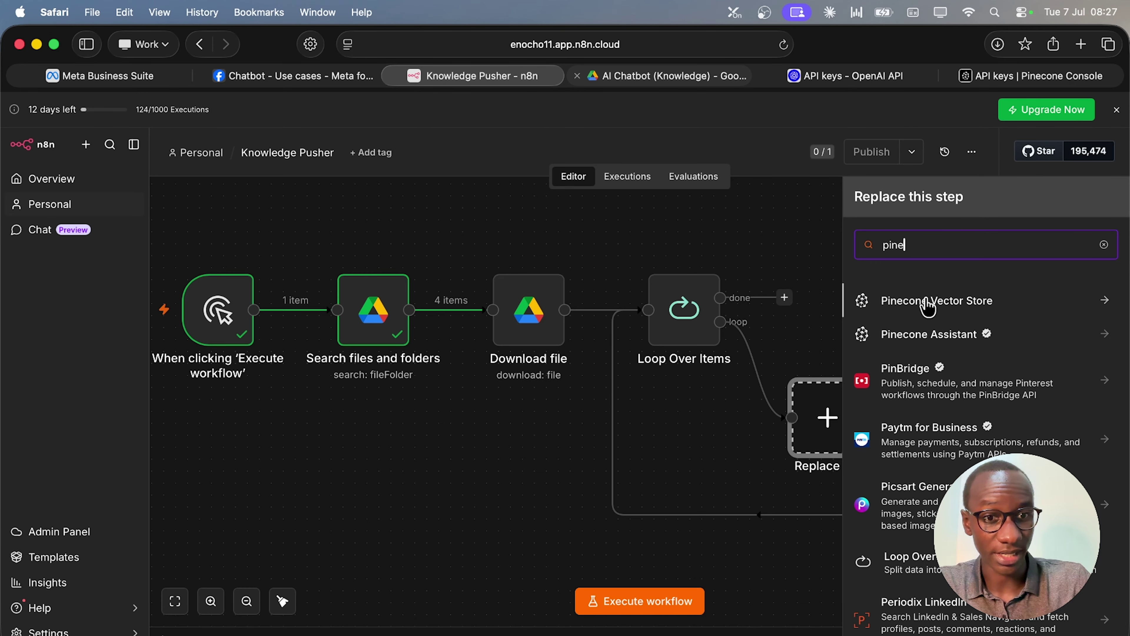
click(928, 307)
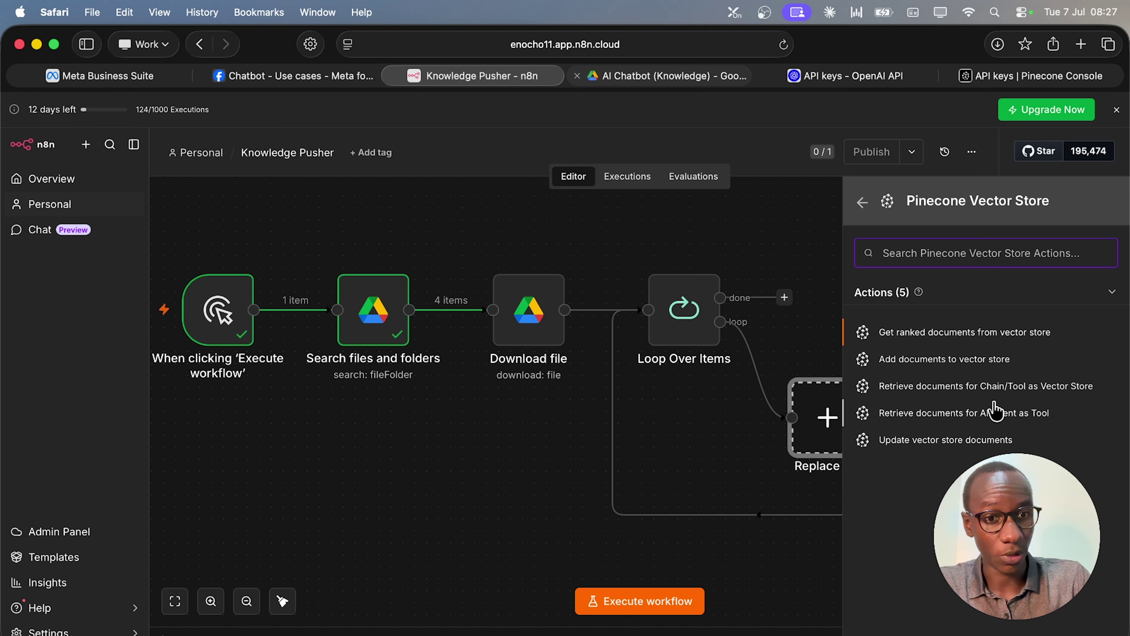
click(964, 360)
mouse_move(888, 412)
mouse_down()
mouse_move(895, 355)
mouse_move(895, 403)
mouse_up()
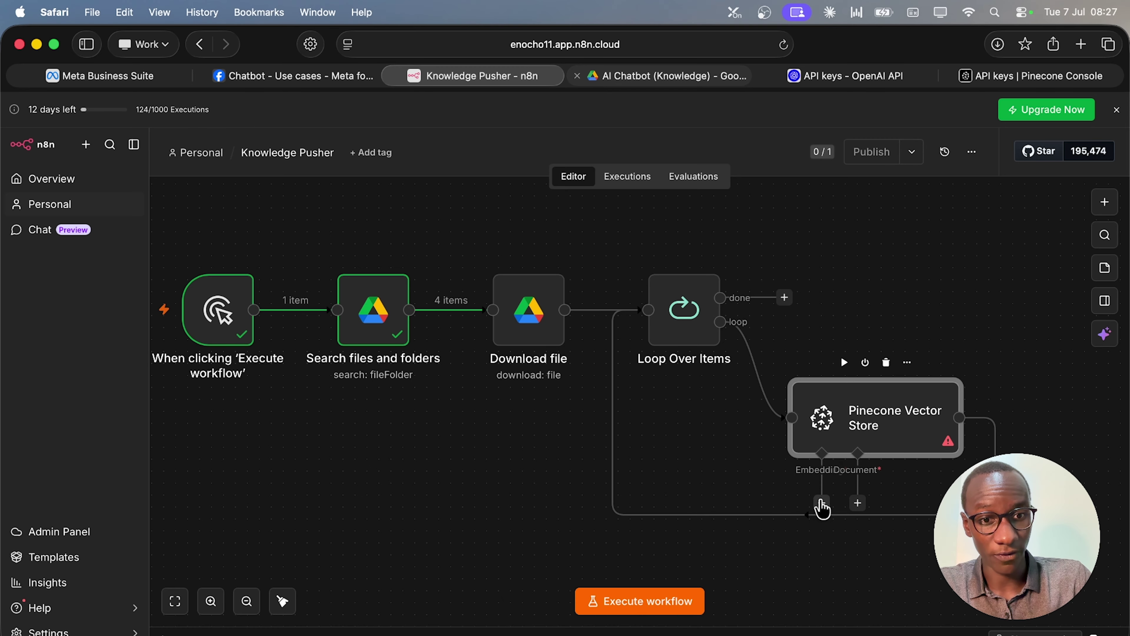
Attach an Embeddings OpenAI model with Dimensions 1536 below the vector store.
click(821, 503)
text(op)
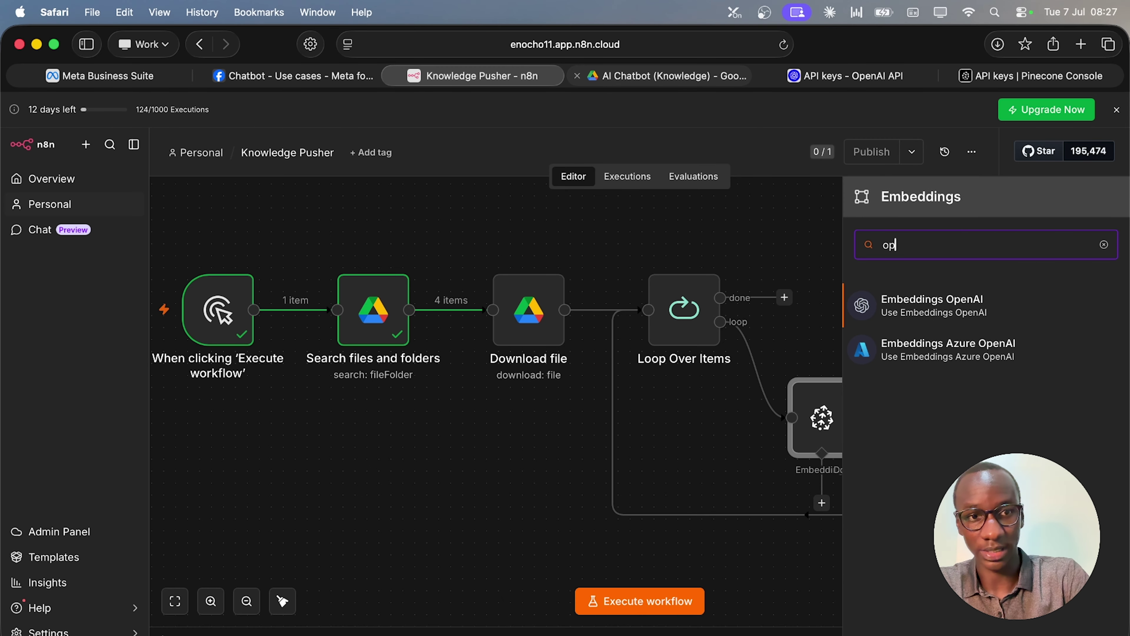
text(en)
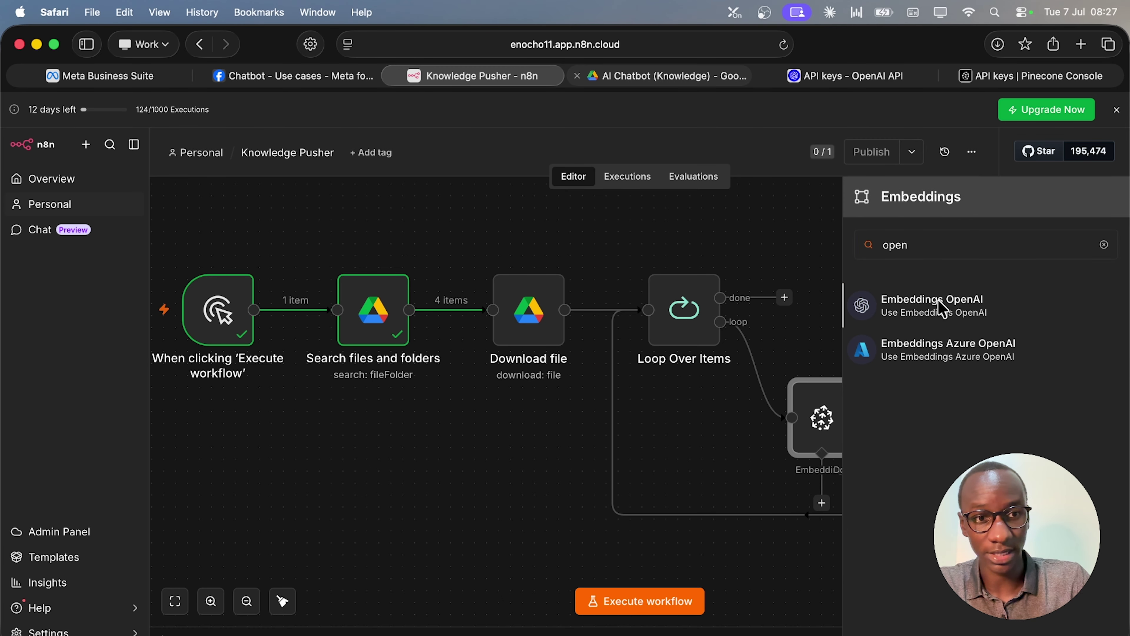
click(936, 304)
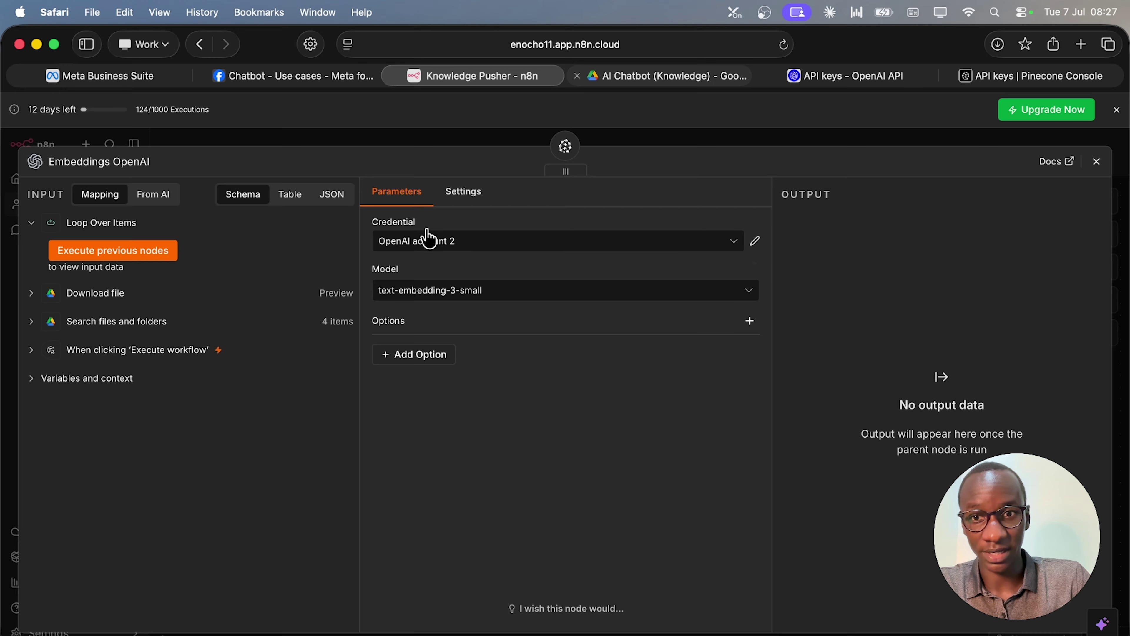
click(380, 356)
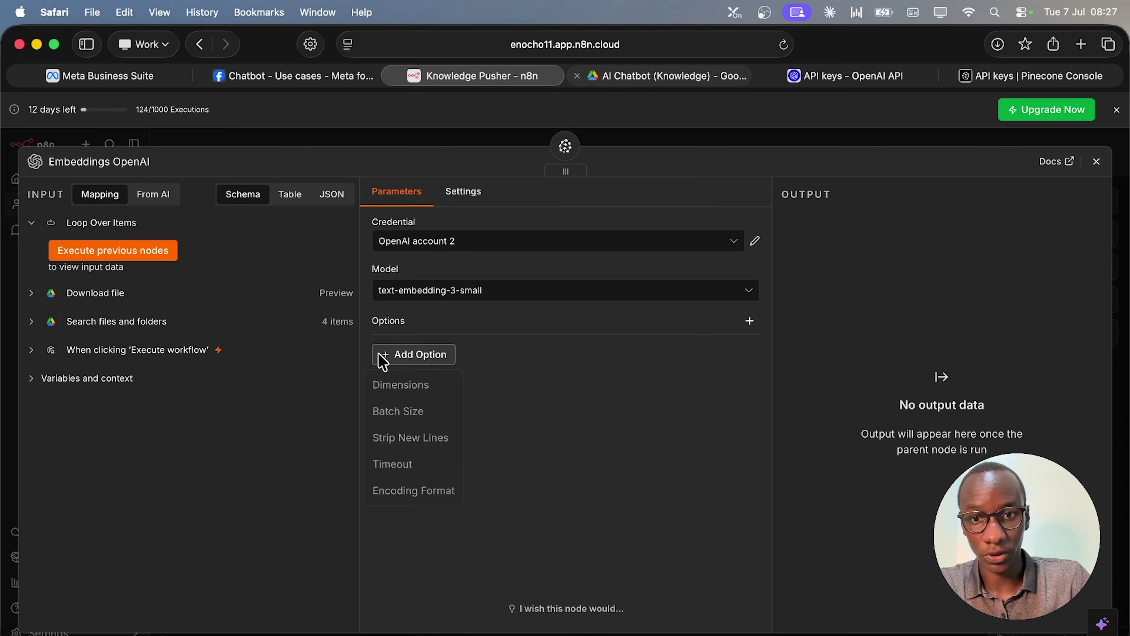
click(419, 386)
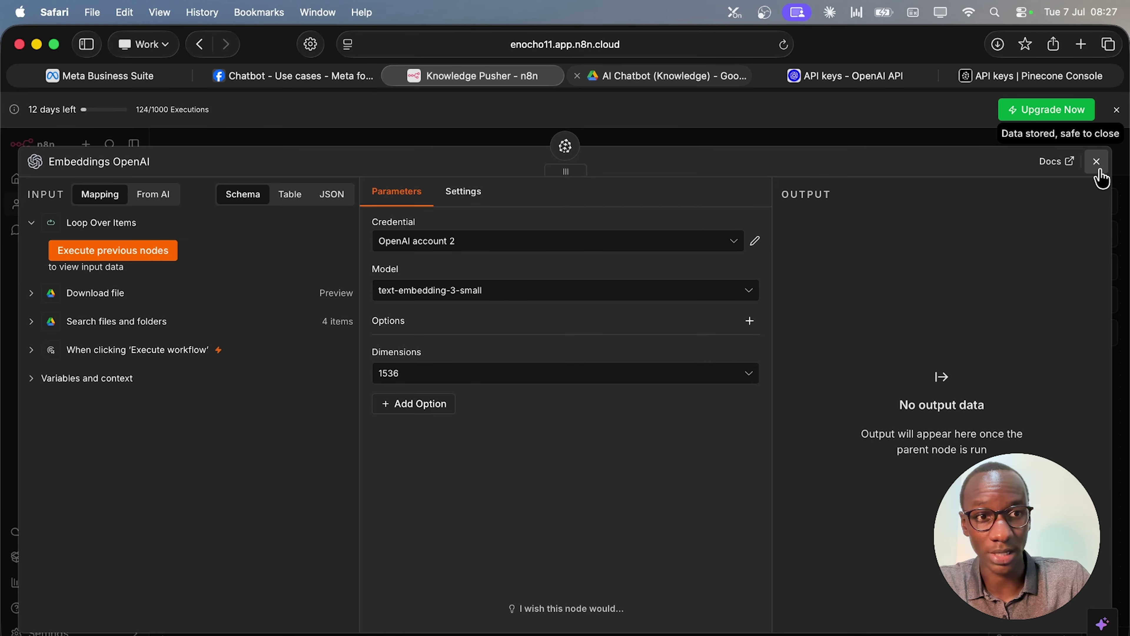
click(1097, 161)
drag(855, 571, 761, 595)
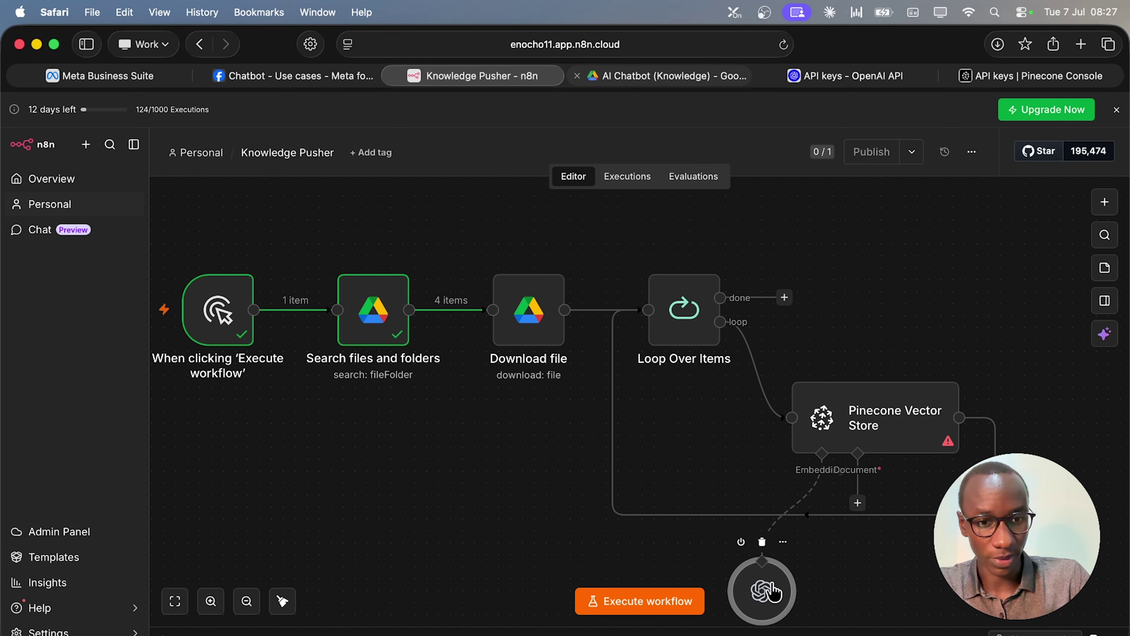
Add a Default Data Loader with Binary data type, Load All Input Data, and Custom text splitting.
scroll(825, 555, down, 2)
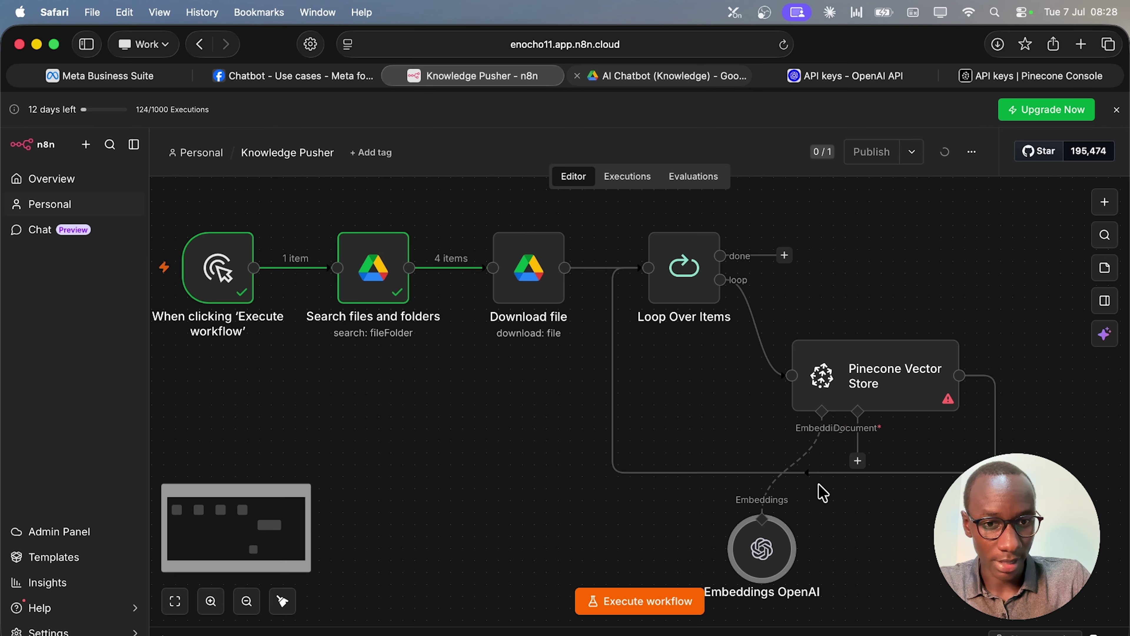
click(857, 462)
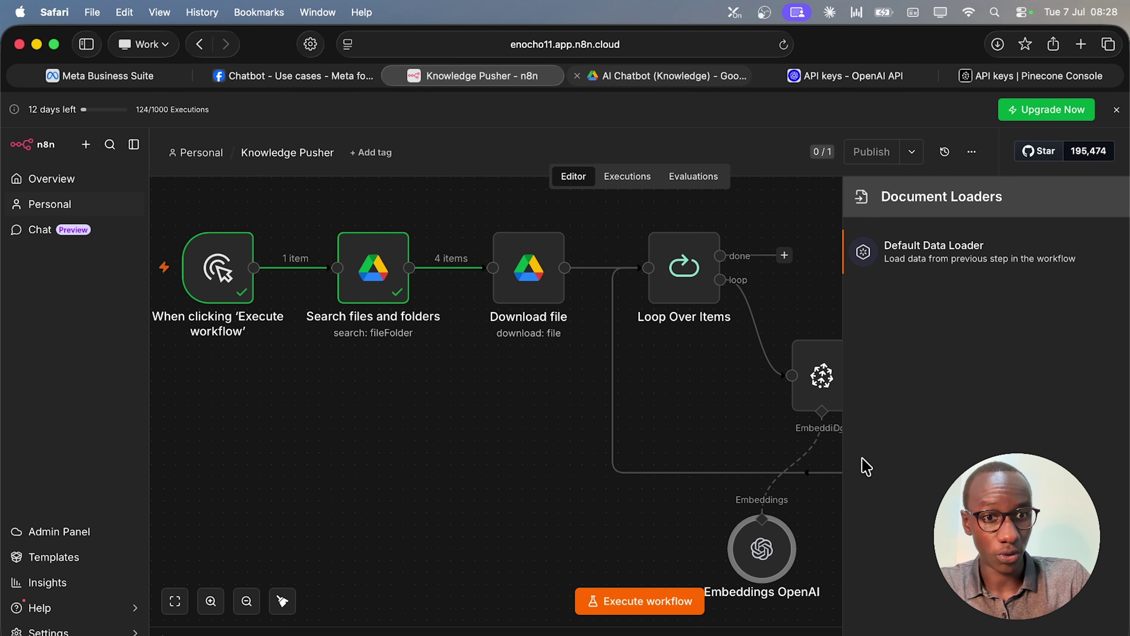
click(957, 269)
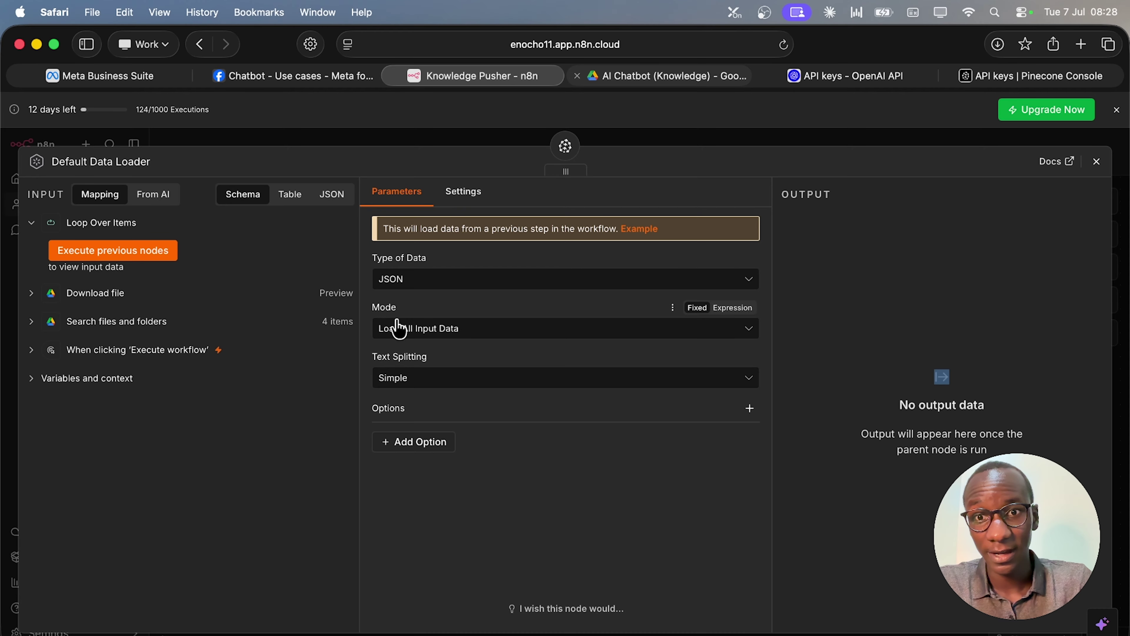
click(538, 285)
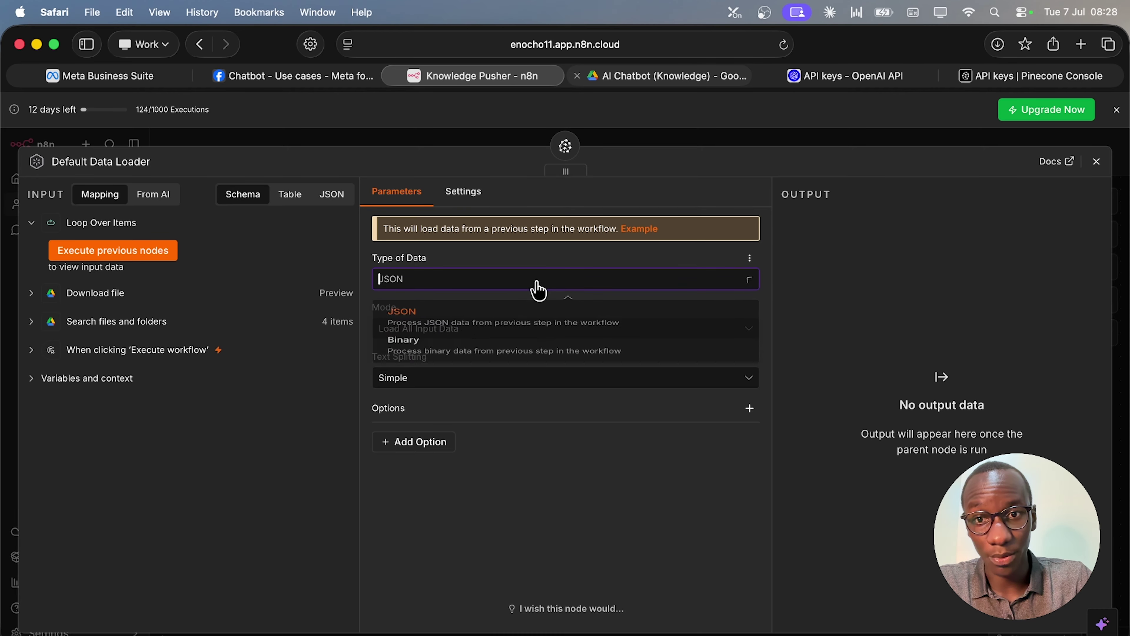
click(461, 357)
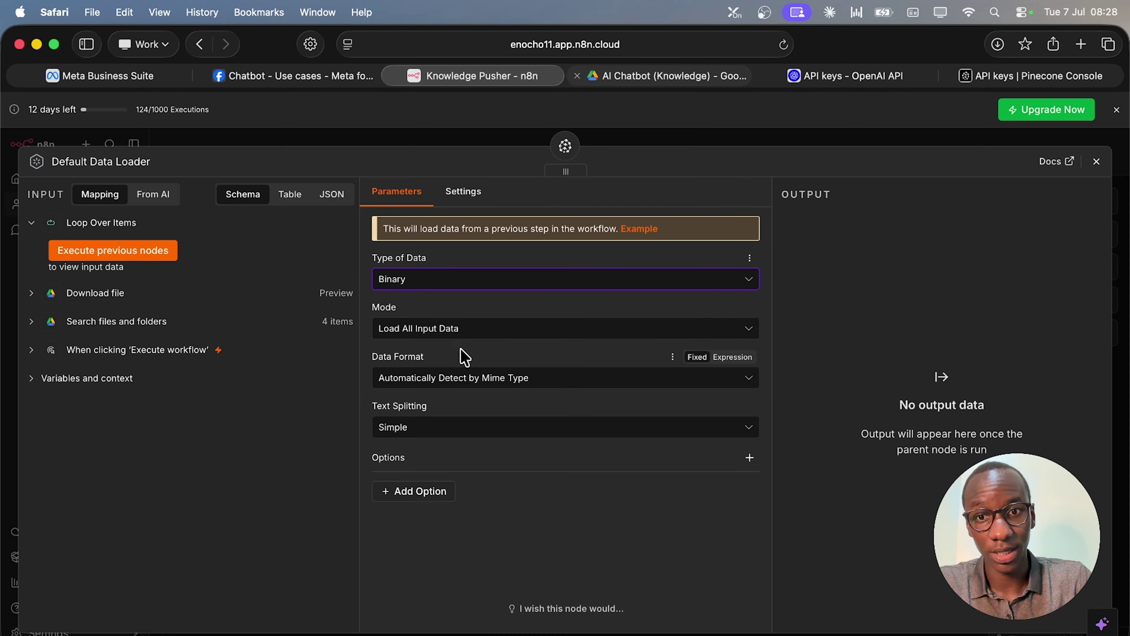
click(471, 332)
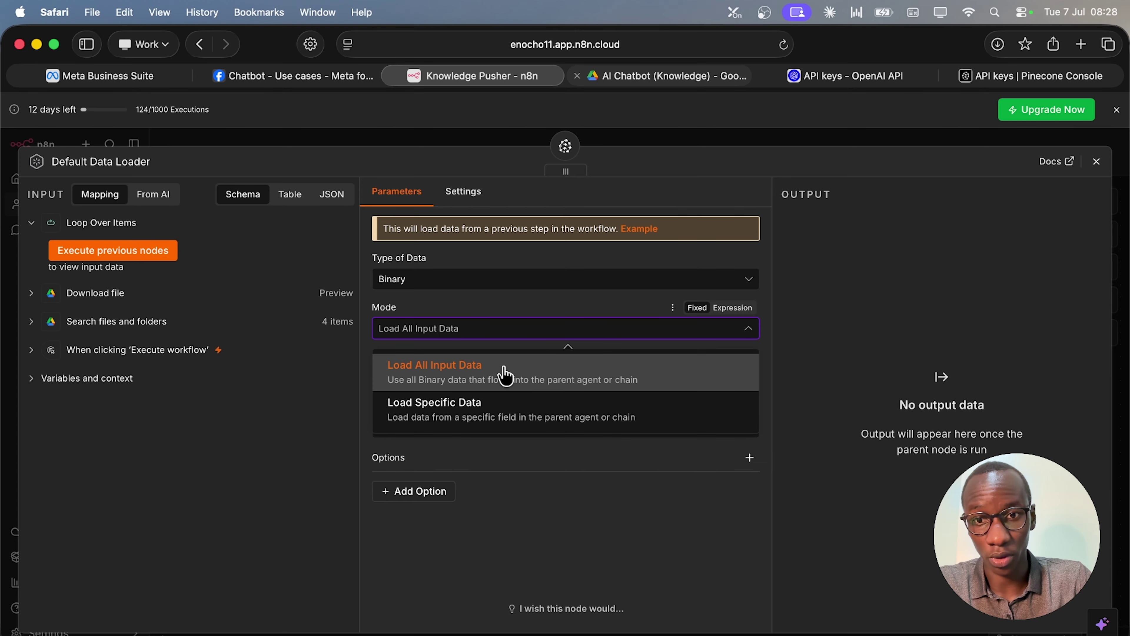
click(506, 376)
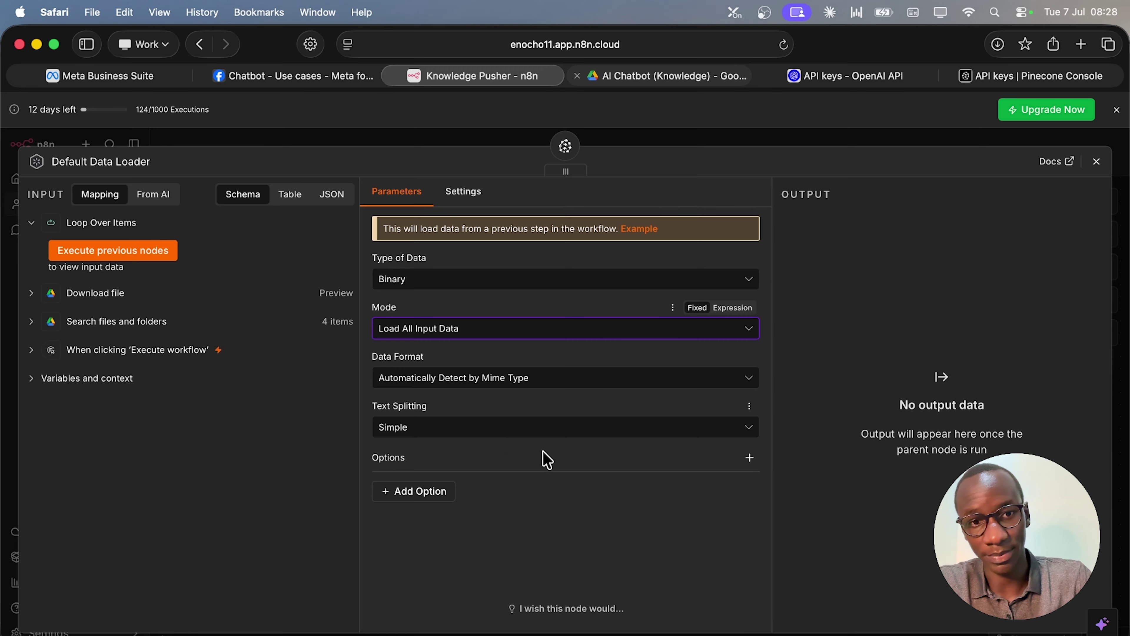
click(466, 432)
click(445, 502)
click(598, 478)
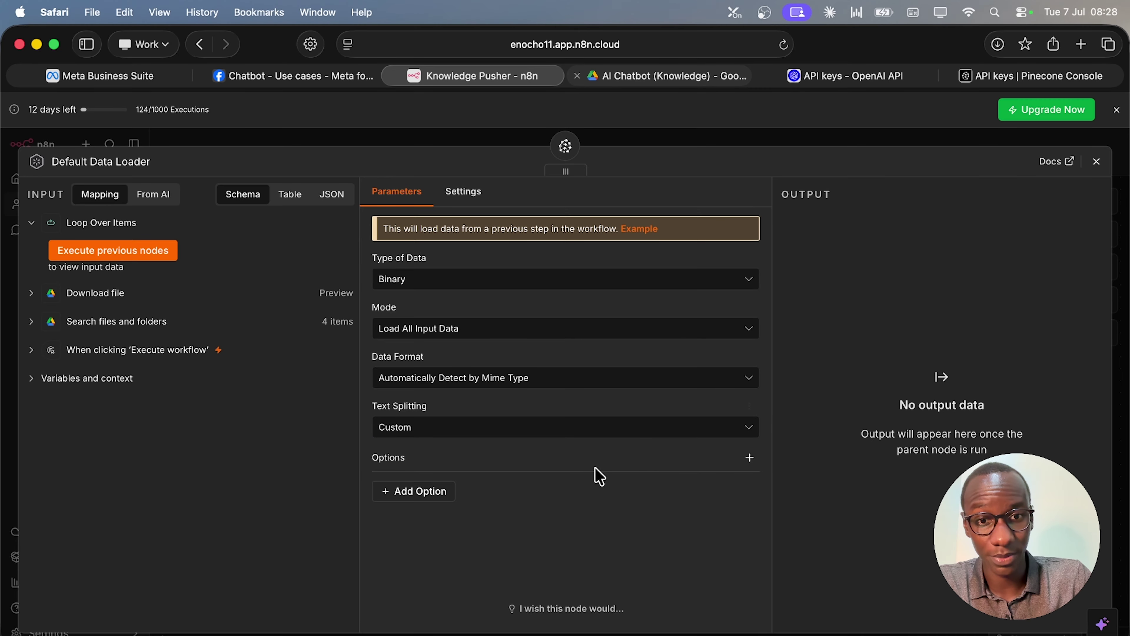
click(1097, 162)
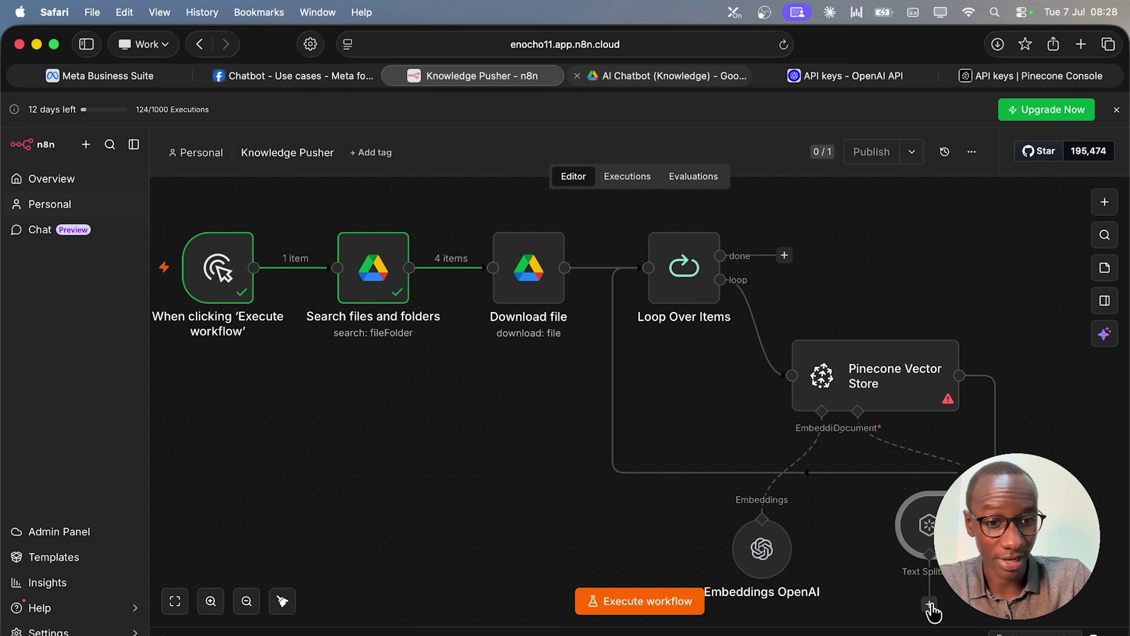
scroll(930, 578, down, 5)
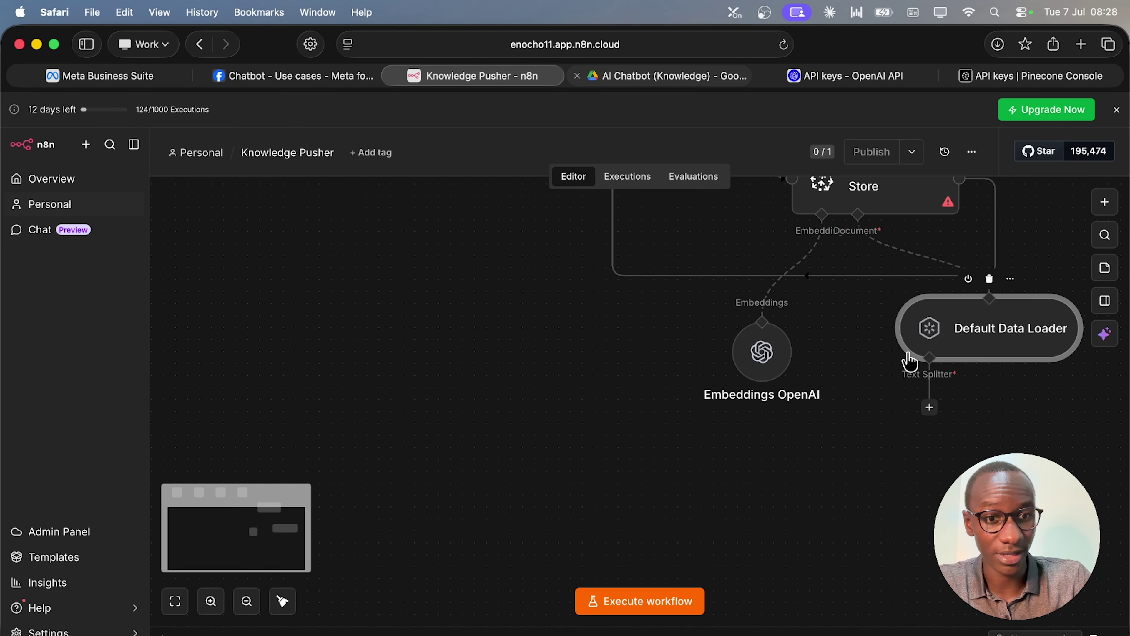
Attach a Recursive Character Text Splitter to the data loader and place it directly beneath.
click(930, 408)
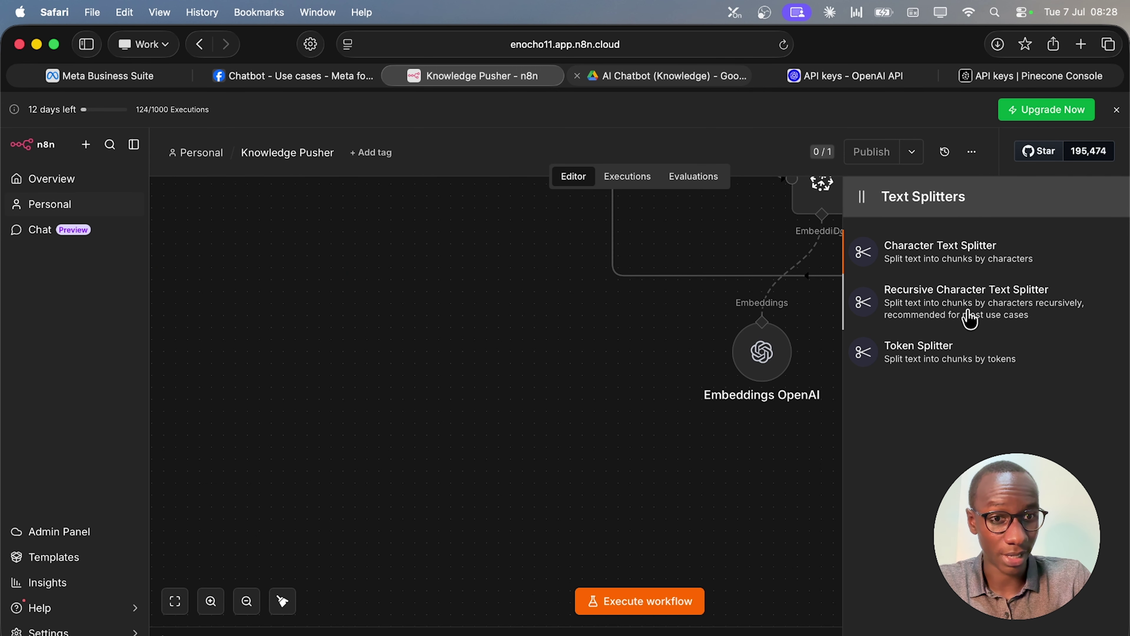
click(971, 319)
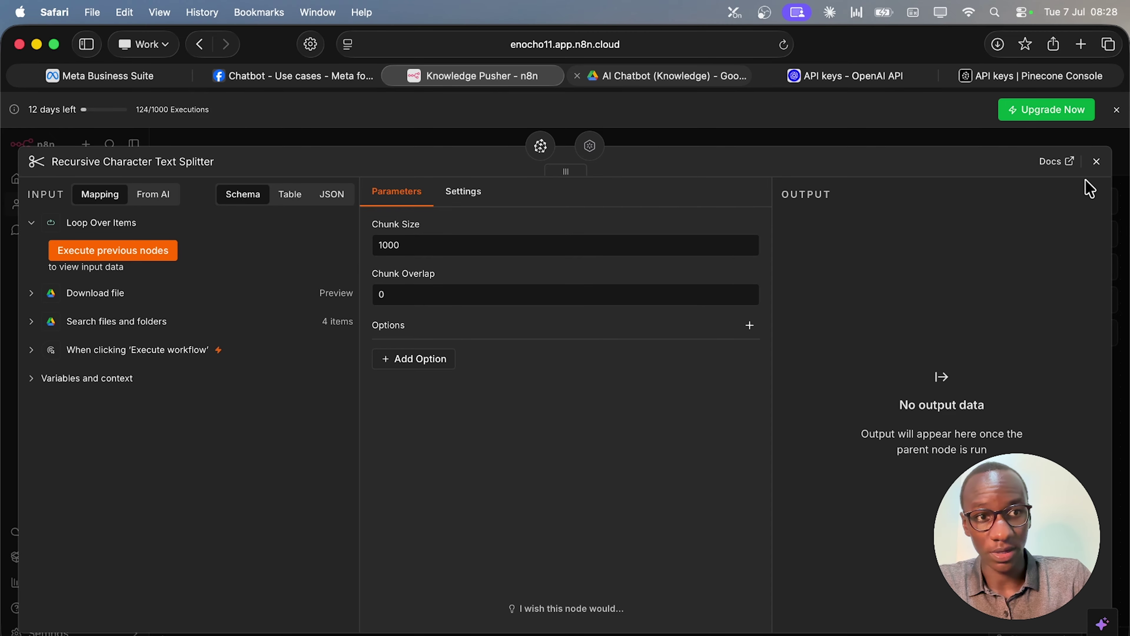
click(1096, 161)
drag(1011, 513, 939, 501)
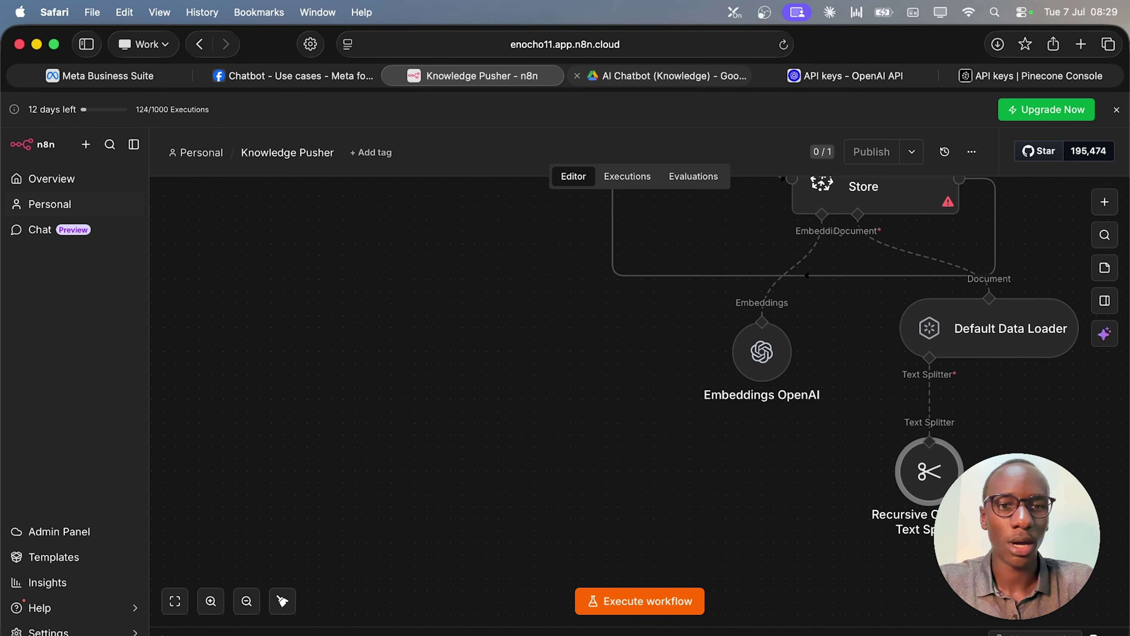
scroll(803, 371, right, 5)
scroll(803, 371, up, 5)
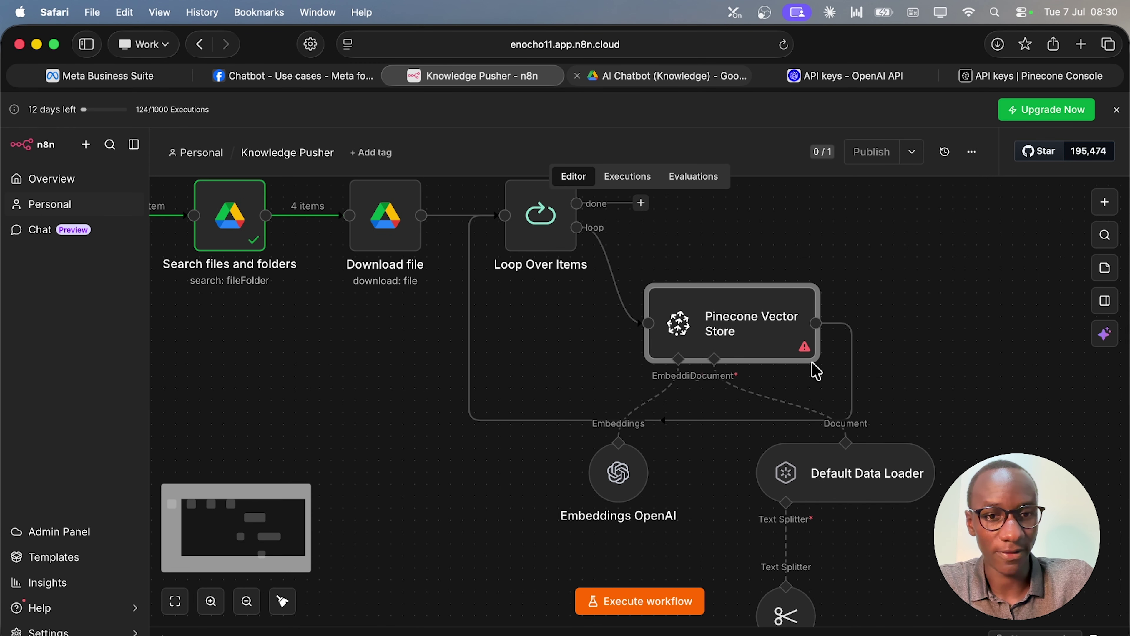
Select the coachaichatbot index in the Pinecone Vector Store and review the data loader settings.
double_click(807, 340)
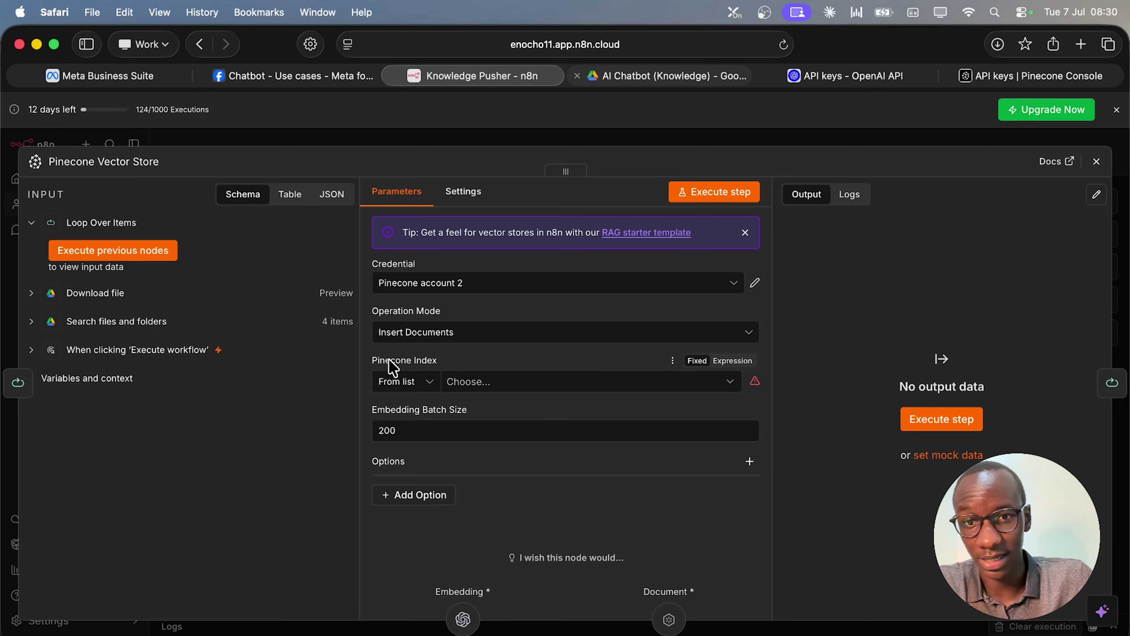
click(574, 386)
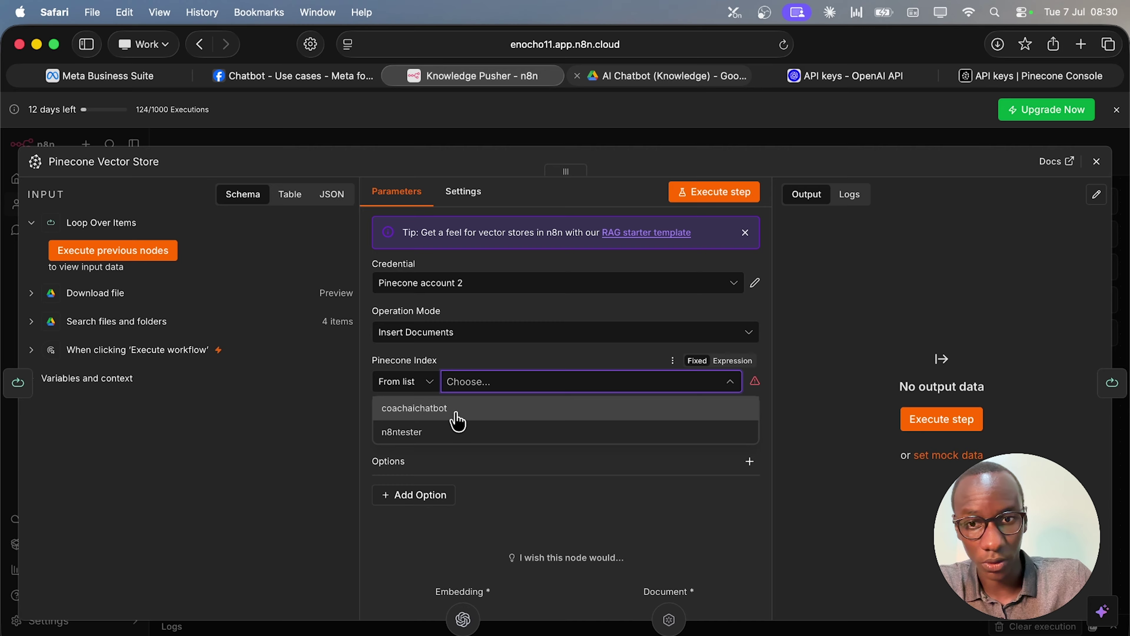
click(457, 420)
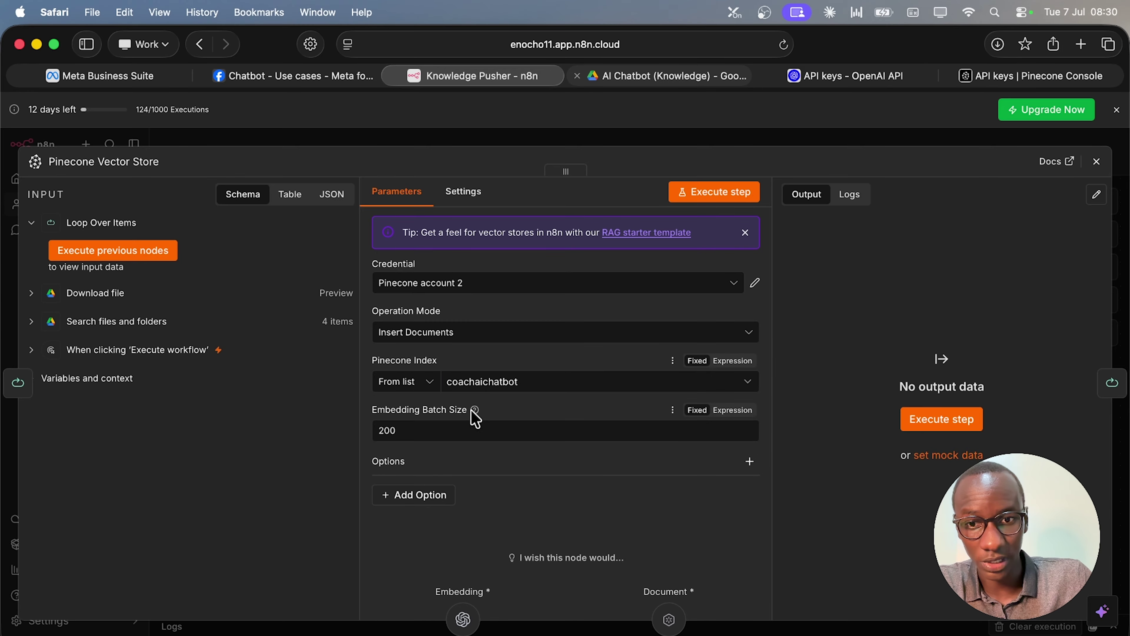
click(1094, 163)
click(830, 477)
double_click(833, 477)
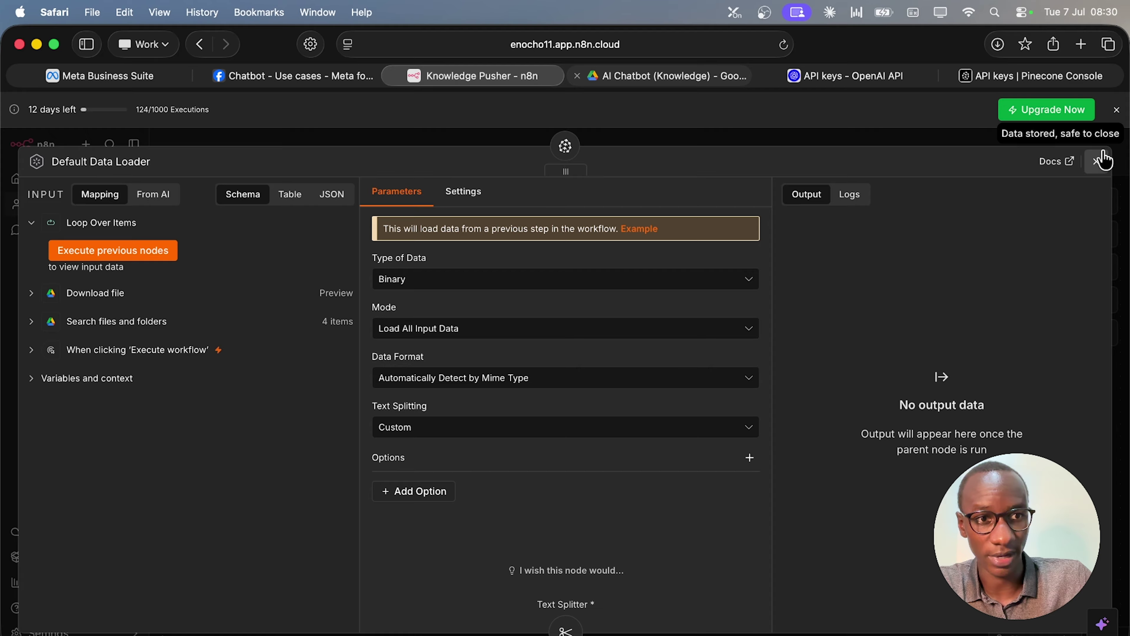
click(1102, 159)
Add the Pinecone Namespace option to the vector store, set to Documents.
double_click(677, 329)
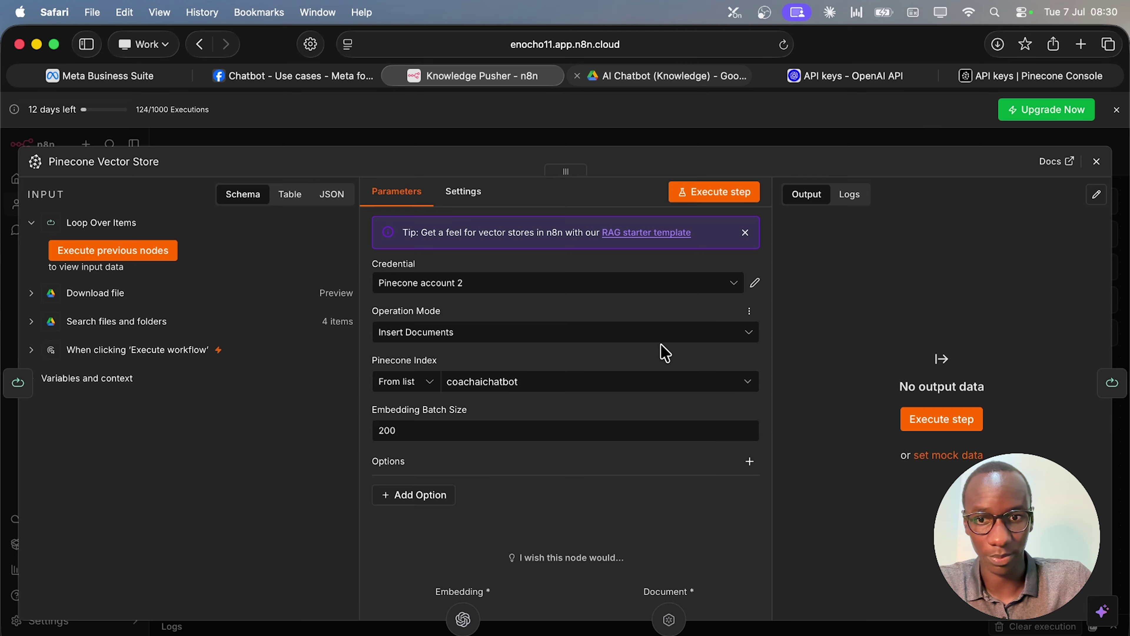
click(424, 505)
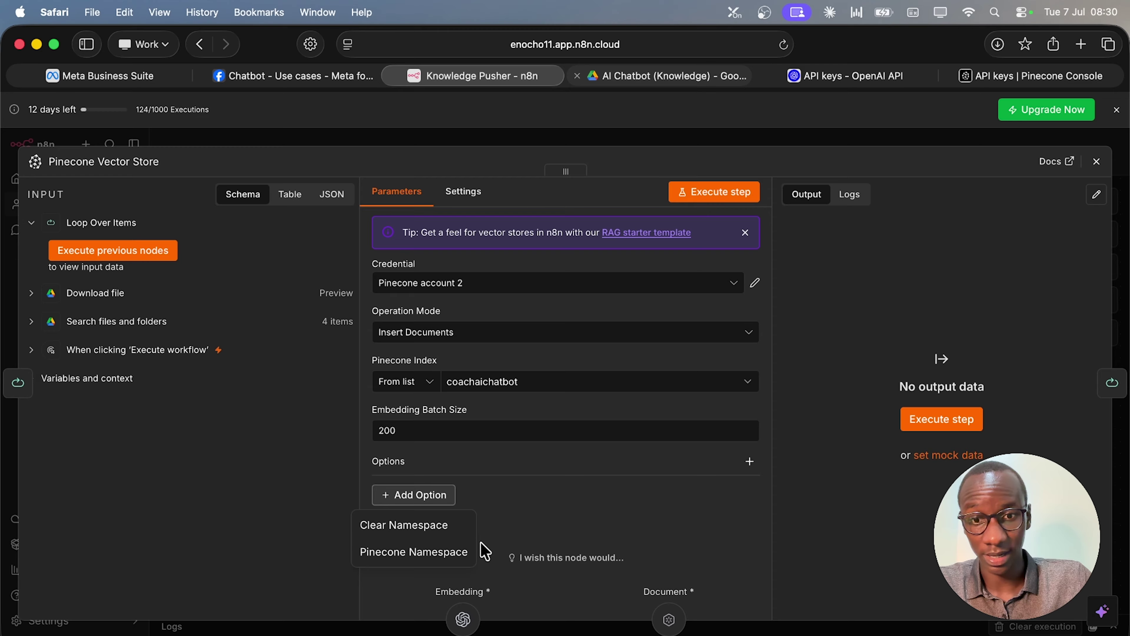
click(446, 557)
click(516, 517)
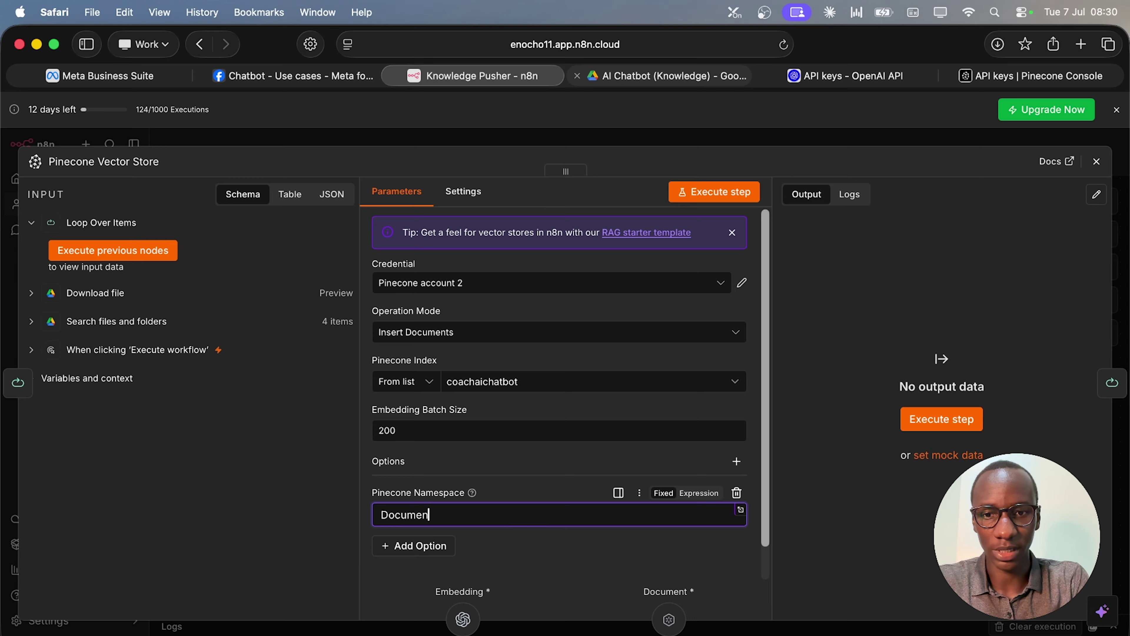
click(527, 567)
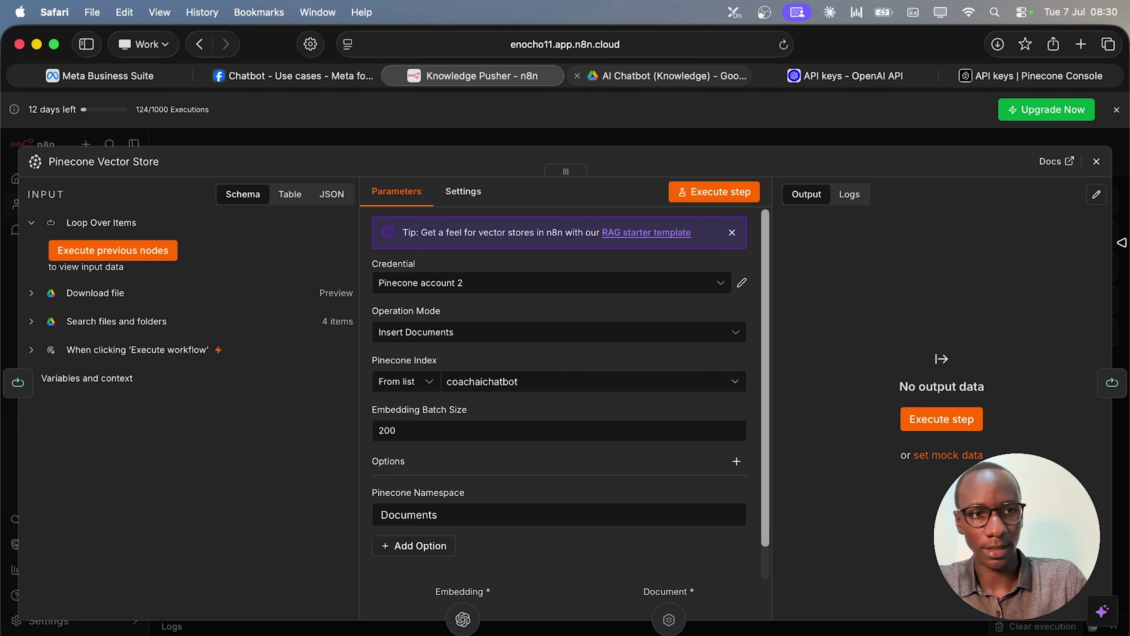
click(1097, 162)
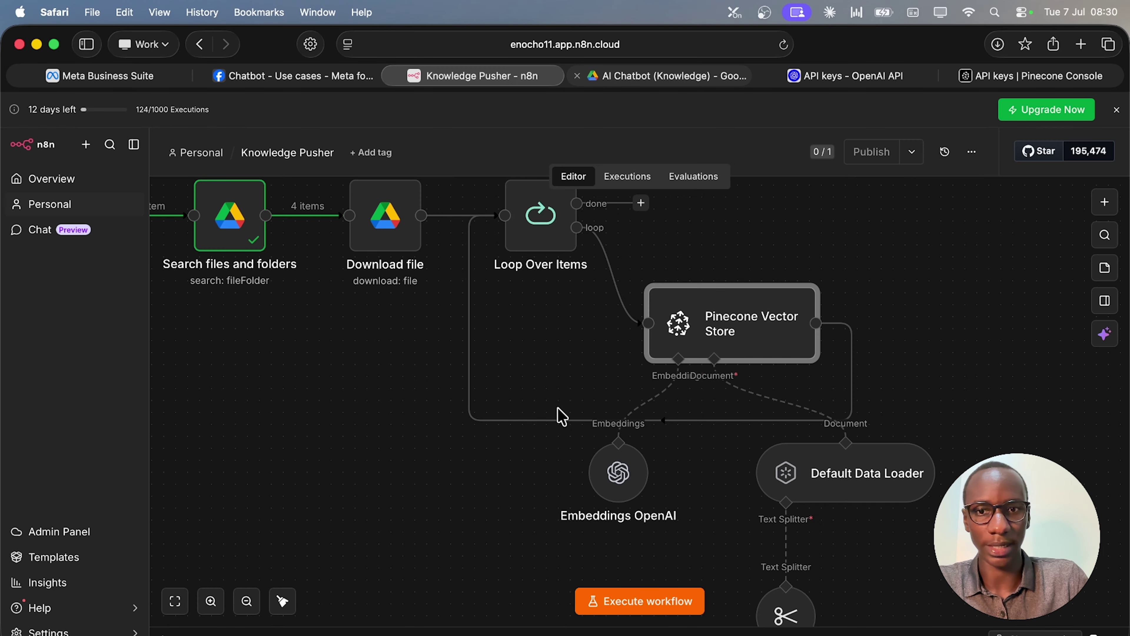
Execute the whole Knowledge Pusher workflow, processing the four files into 17 Pinecone chunks.
scroll(426, 489, left, 8)
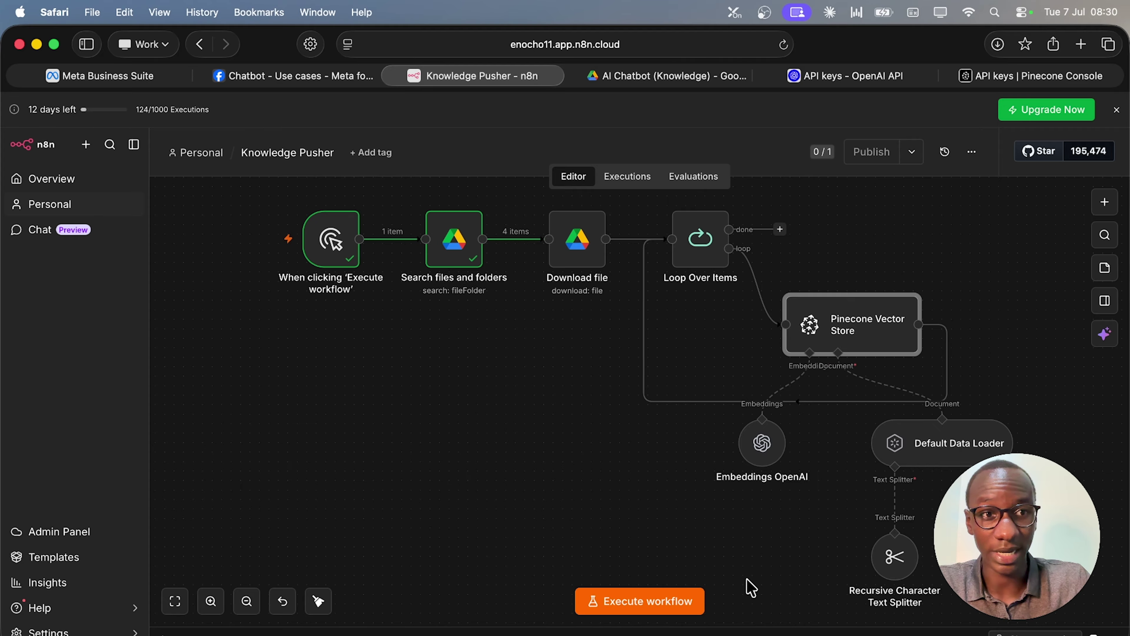
click(674, 606)
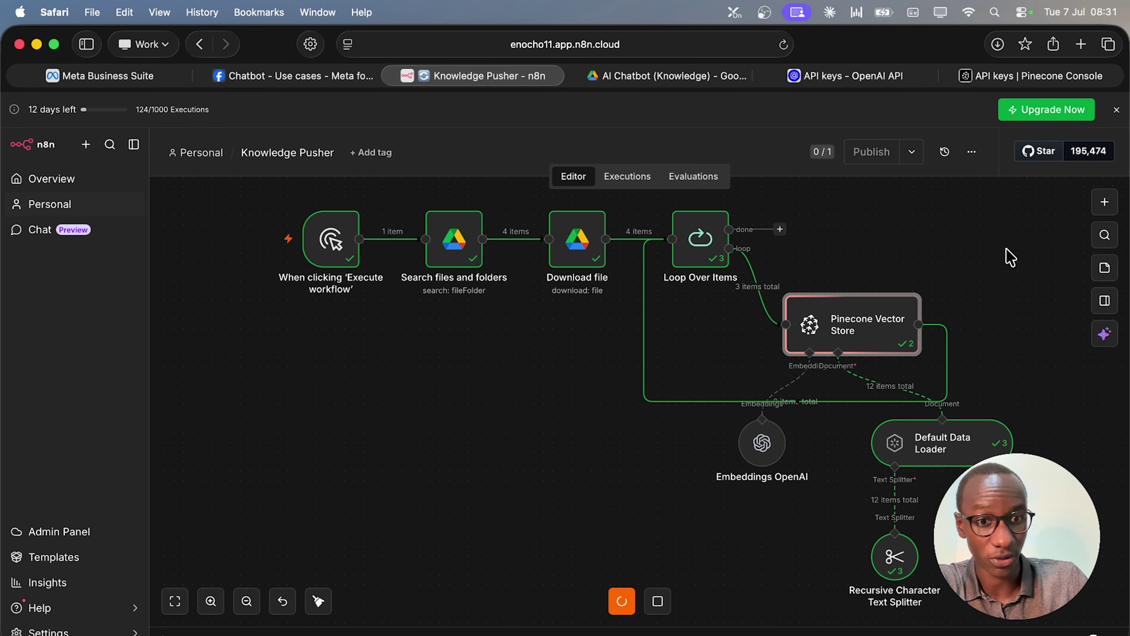
scroll(764, 562, down, 1)
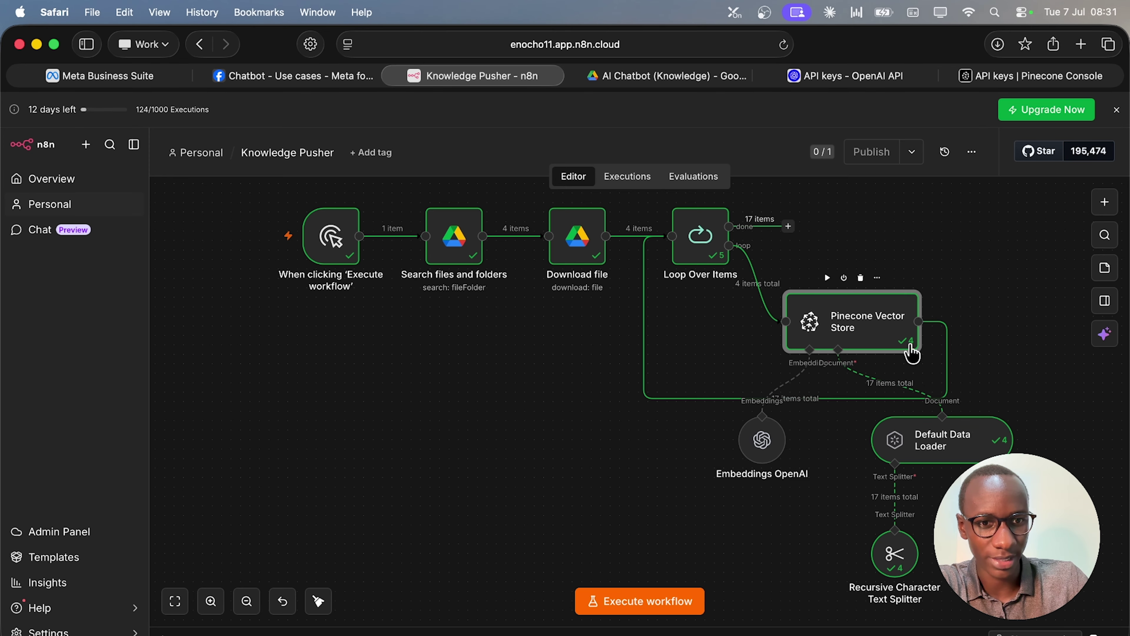
Confirm in Pinecone that coachaichatbot's Documents namespace holds 17 records, then return to n8n.
mouse_move(230, 247)
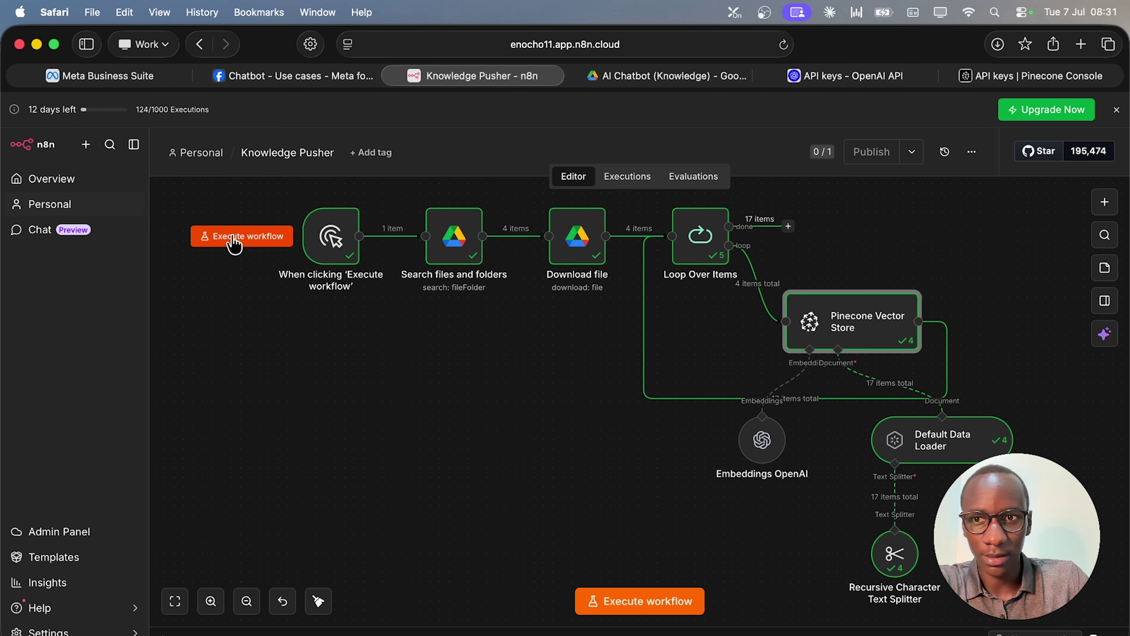
click(1041, 76)
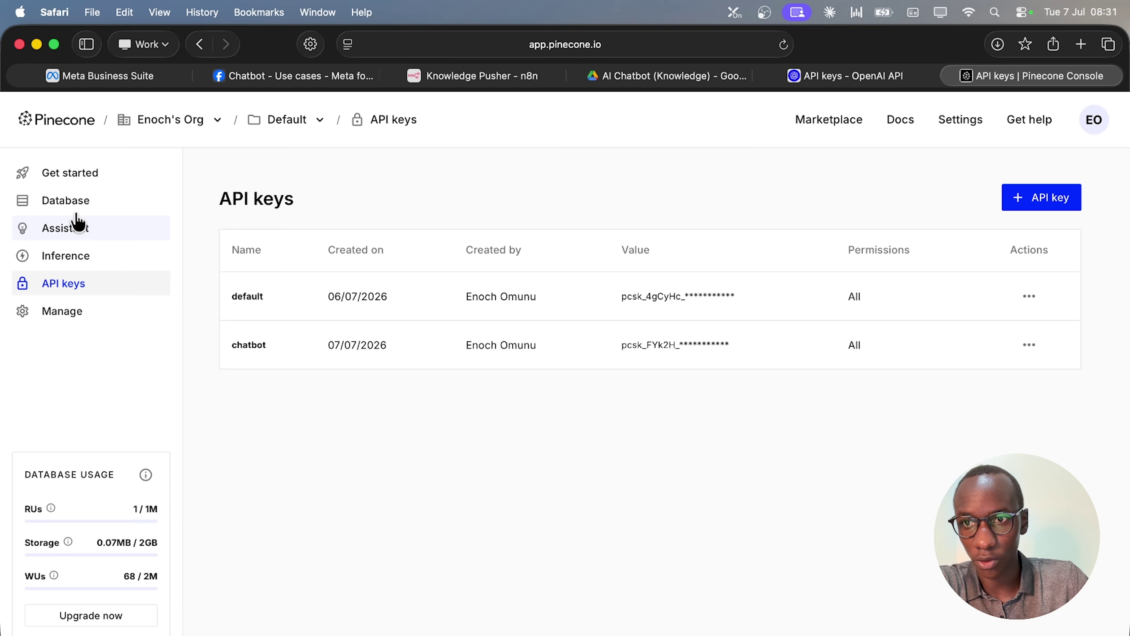
click(79, 200)
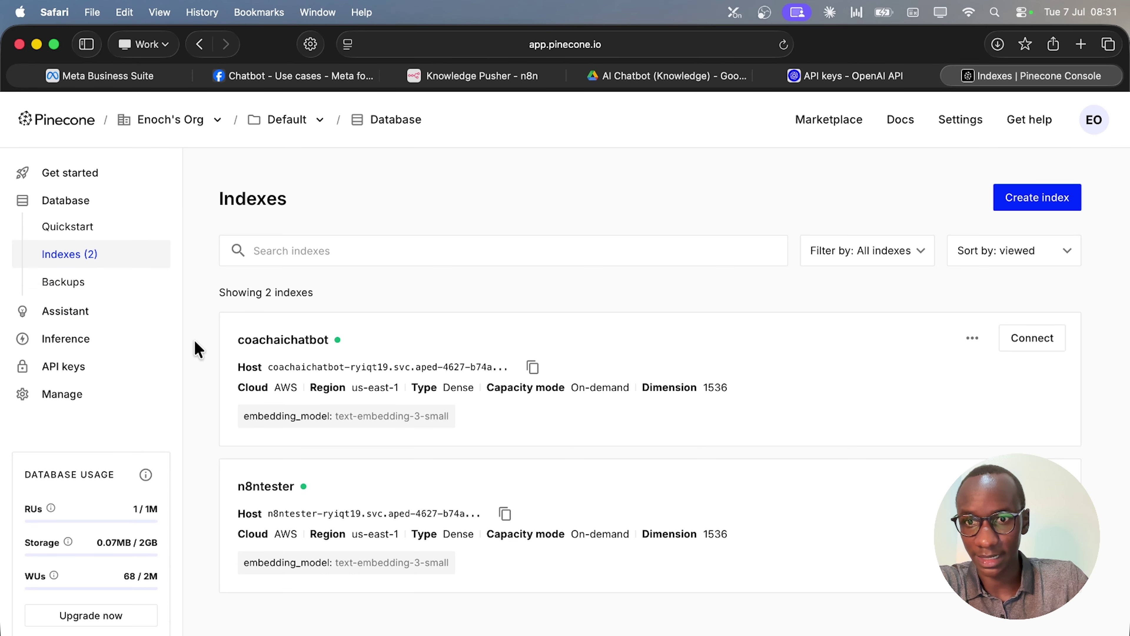
click(291, 341)
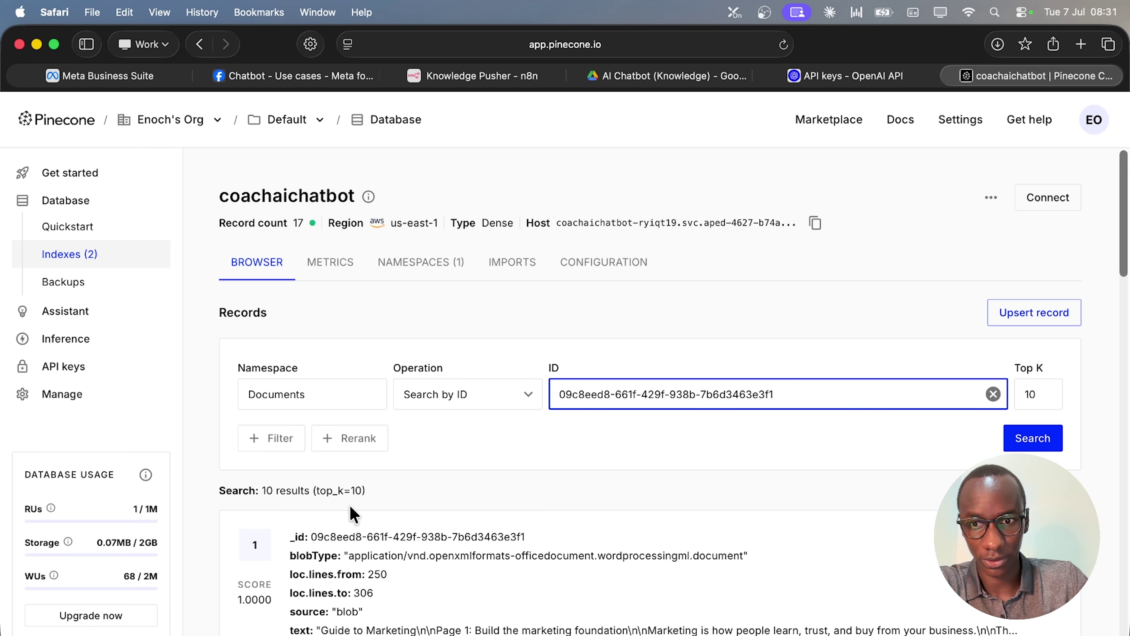
scroll(293, 499, down, 20)
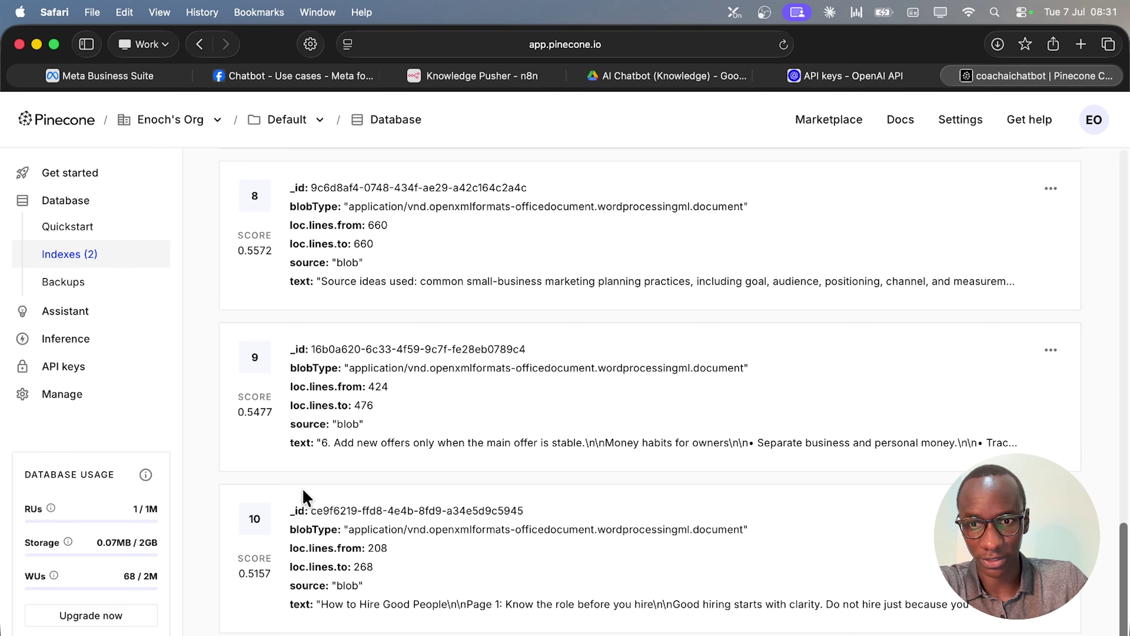
scroll(303, 499, up, 20)
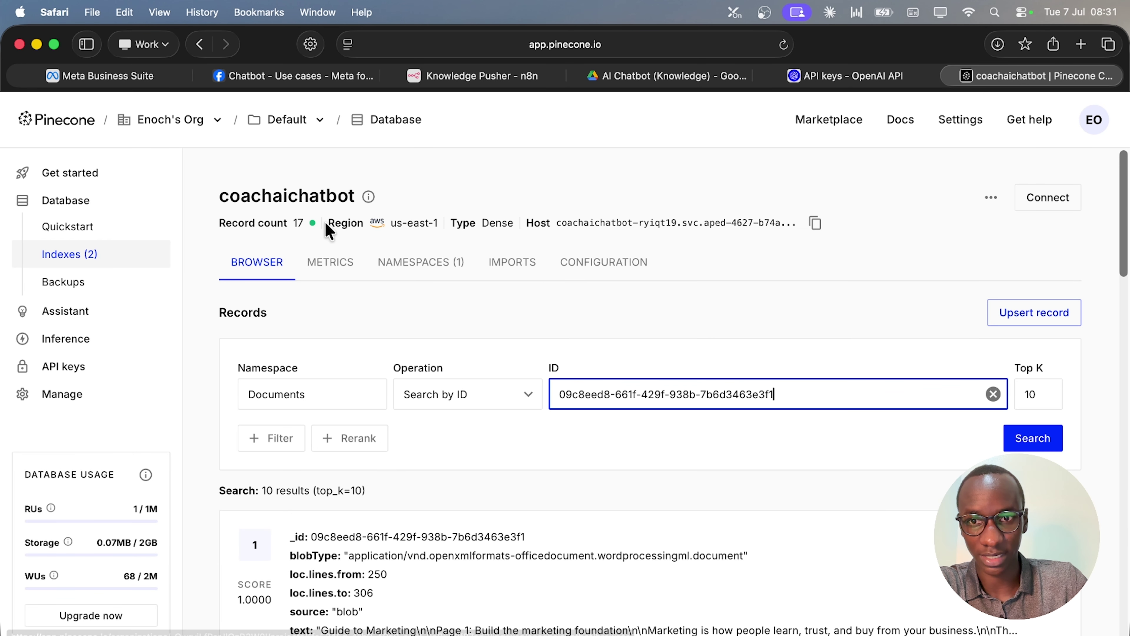
click(393, 263)
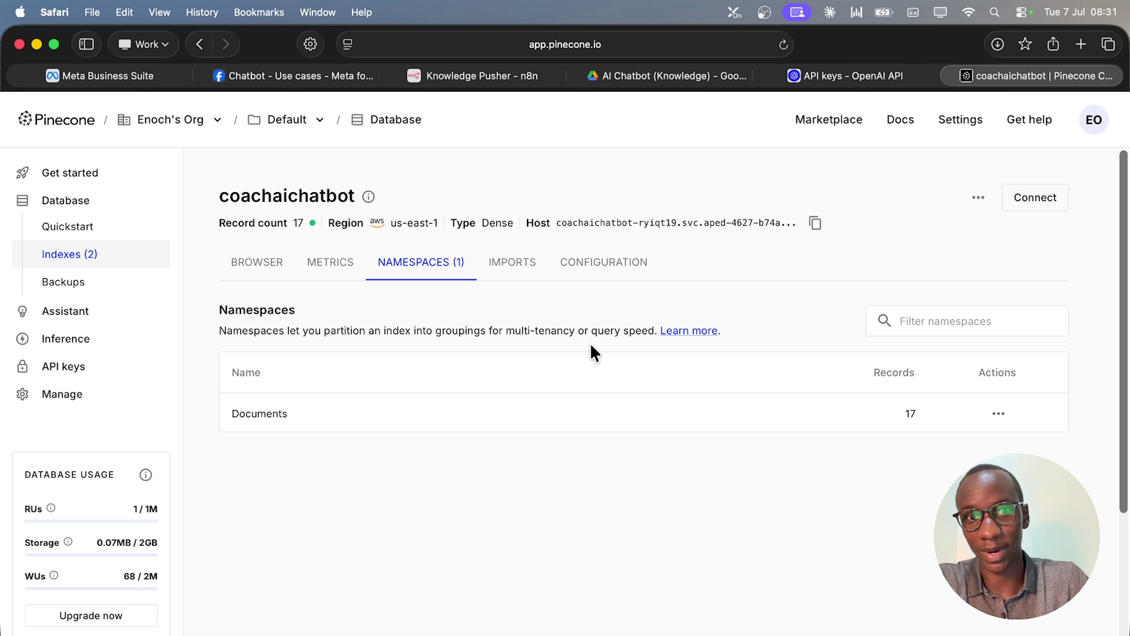
click(485, 76)
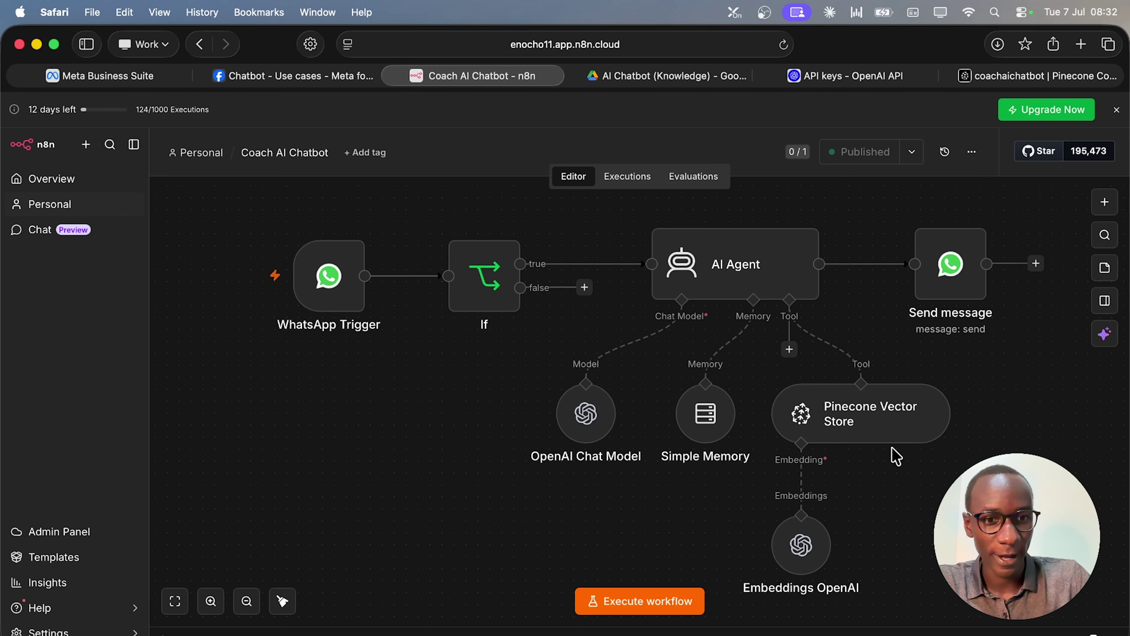
Add the Pinecone Namespace option to the Pinecone Vector Store tool's settings.
click(880, 432)
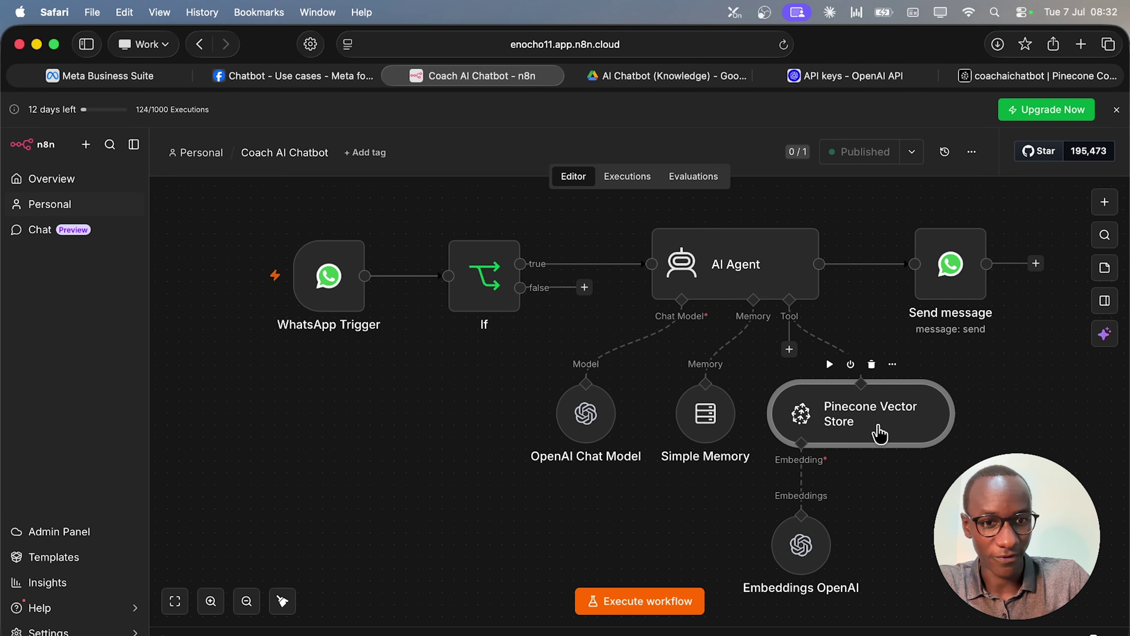
double_click(880, 433)
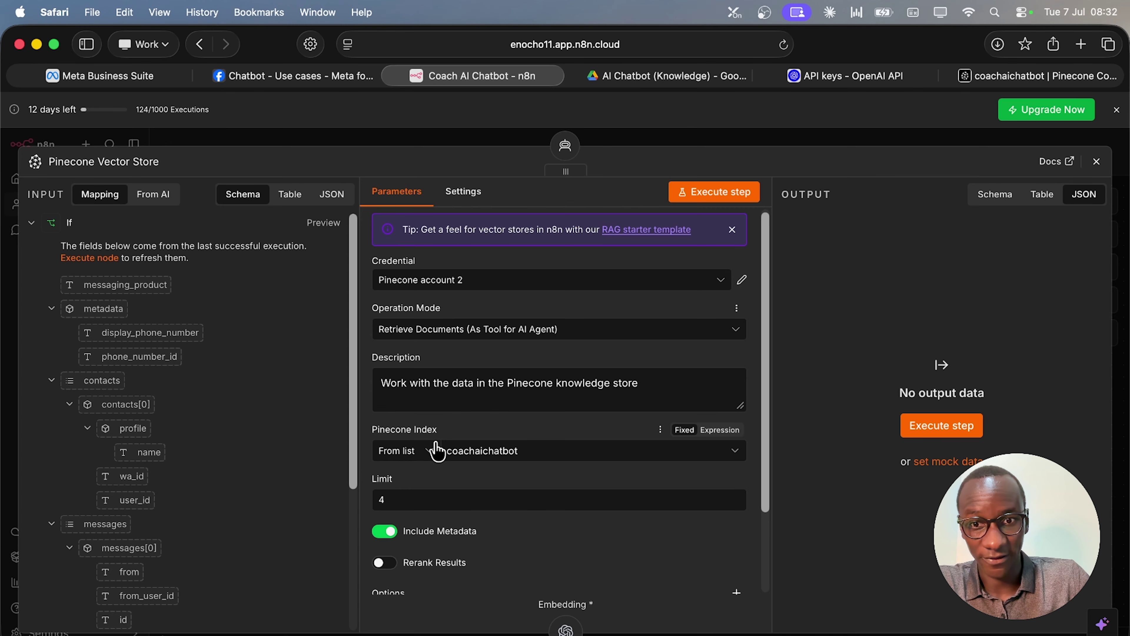
scroll(536, 472, down, 1)
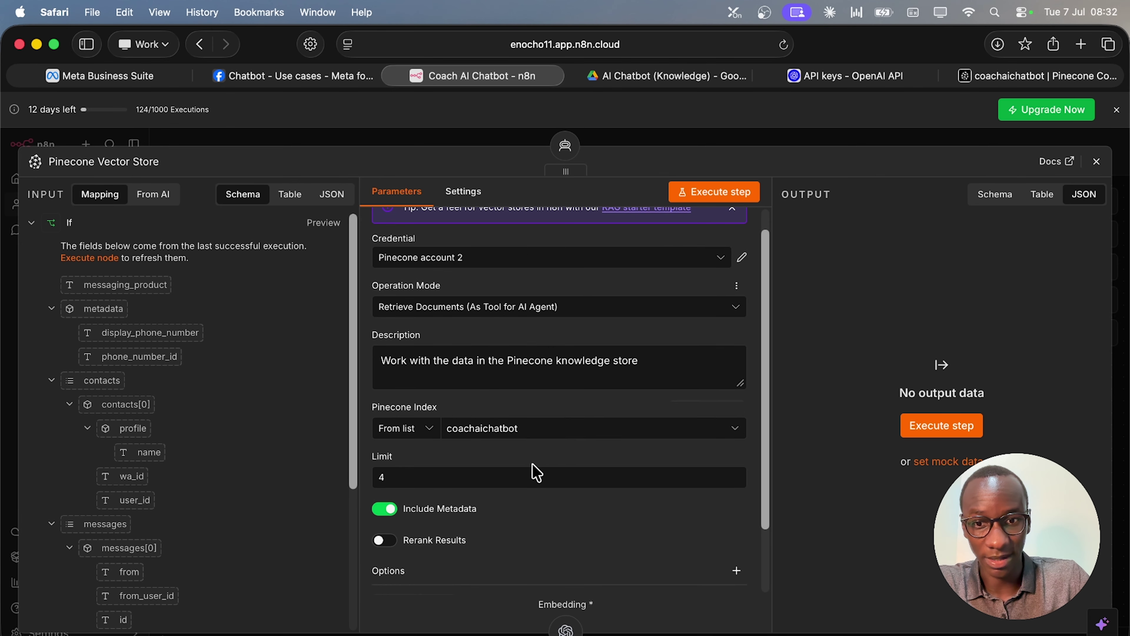
scroll(537, 472, down, 3)
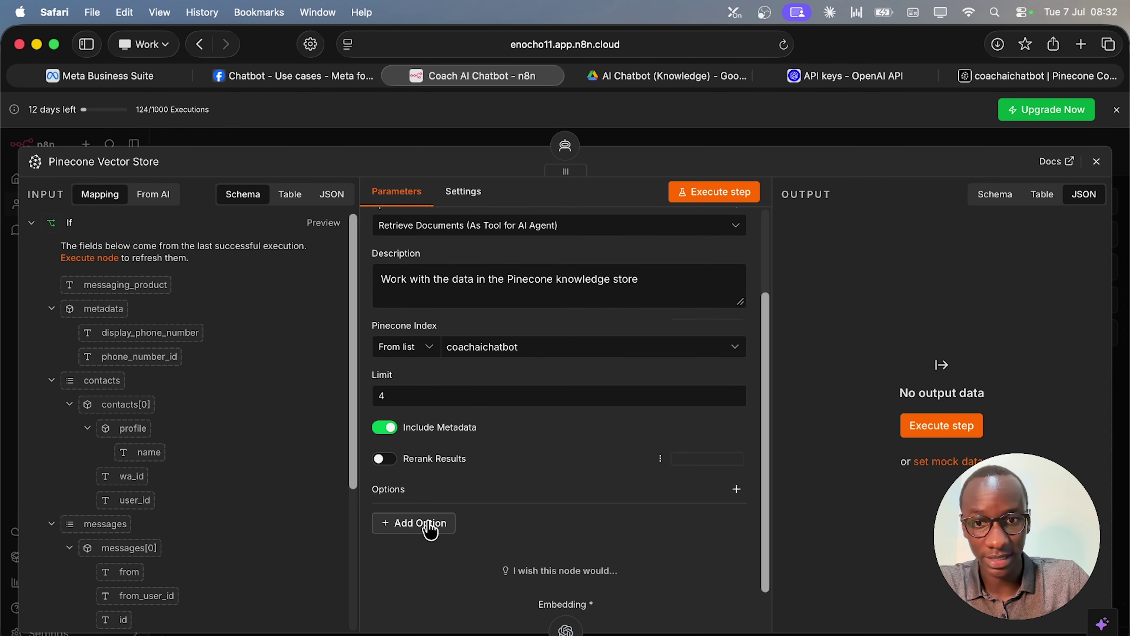
click(429, 530)
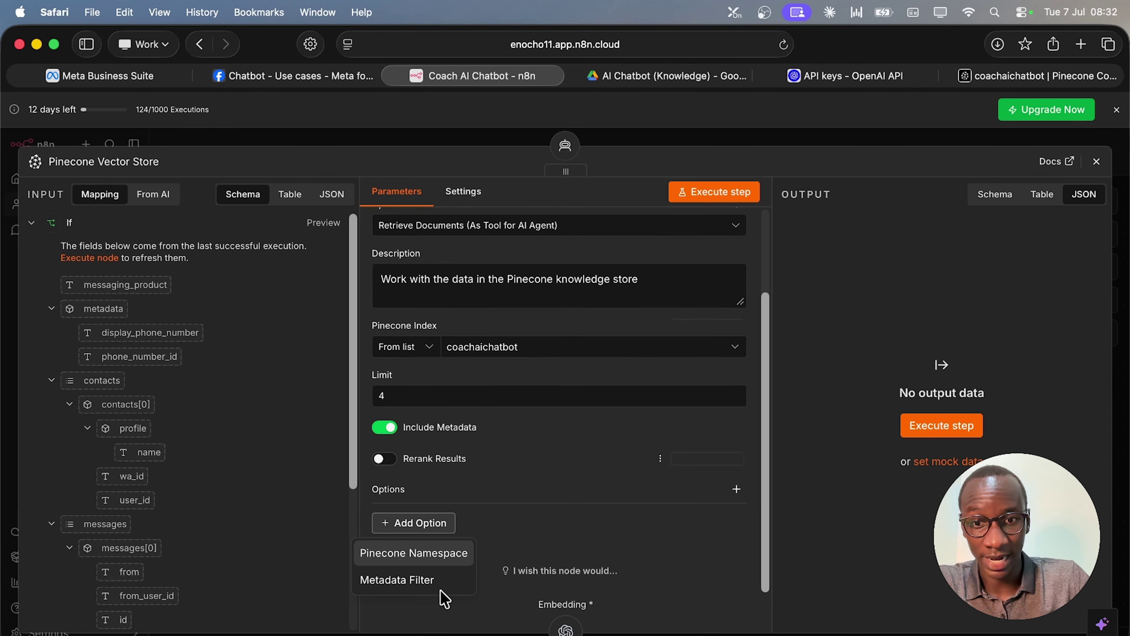
click(450, 559)
click(451, 543)
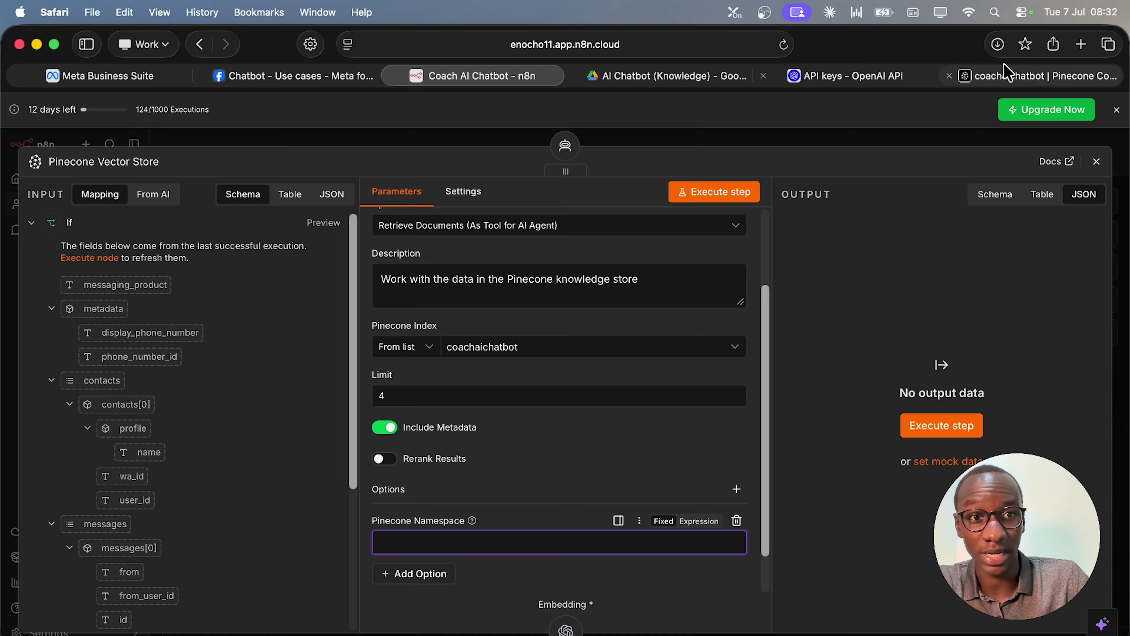
Fill the namespace with 'Documents' copied from Pinecone, close the settings and publish the workflow.
click(956, 76)
drag(289, 415, 229, 413)
key(super+c)
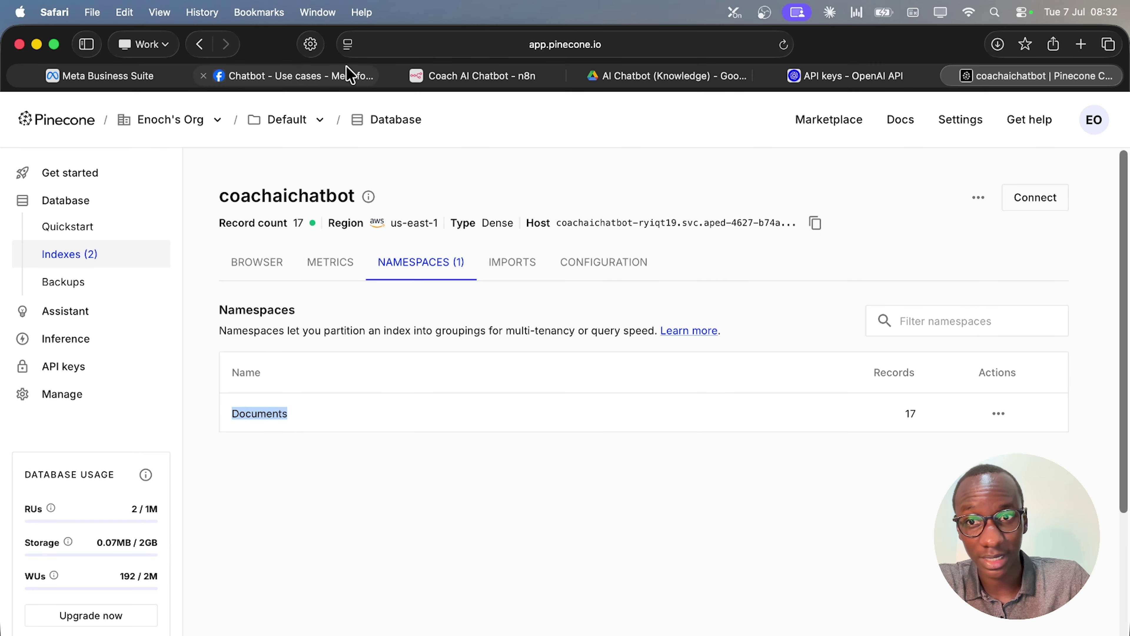
click(473, 76)
key(super+v)
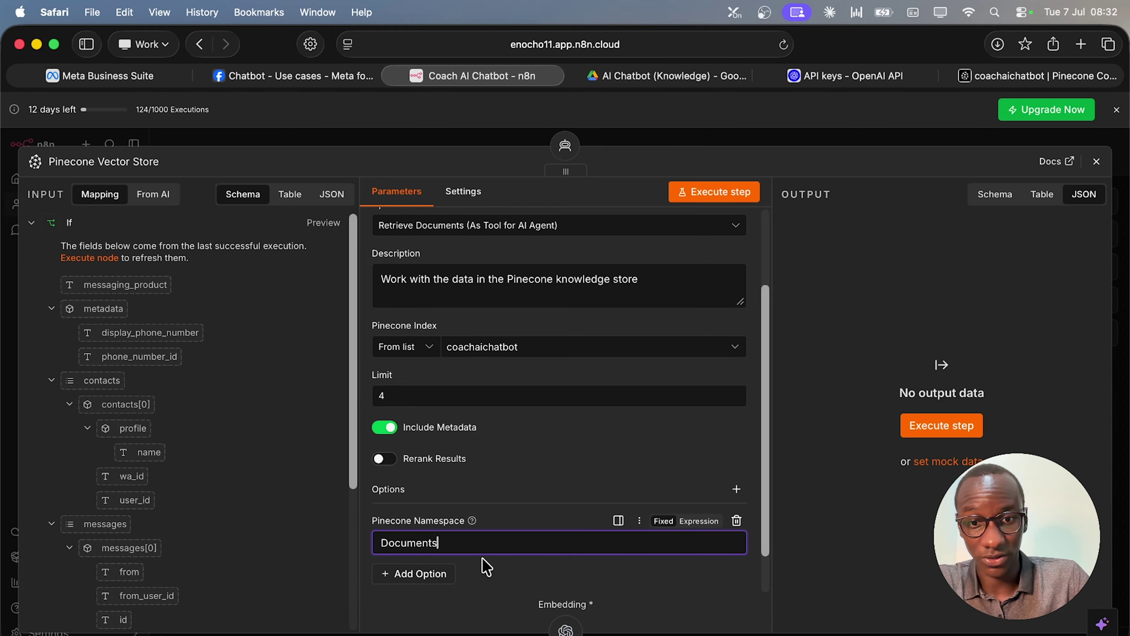
click(504, 577)
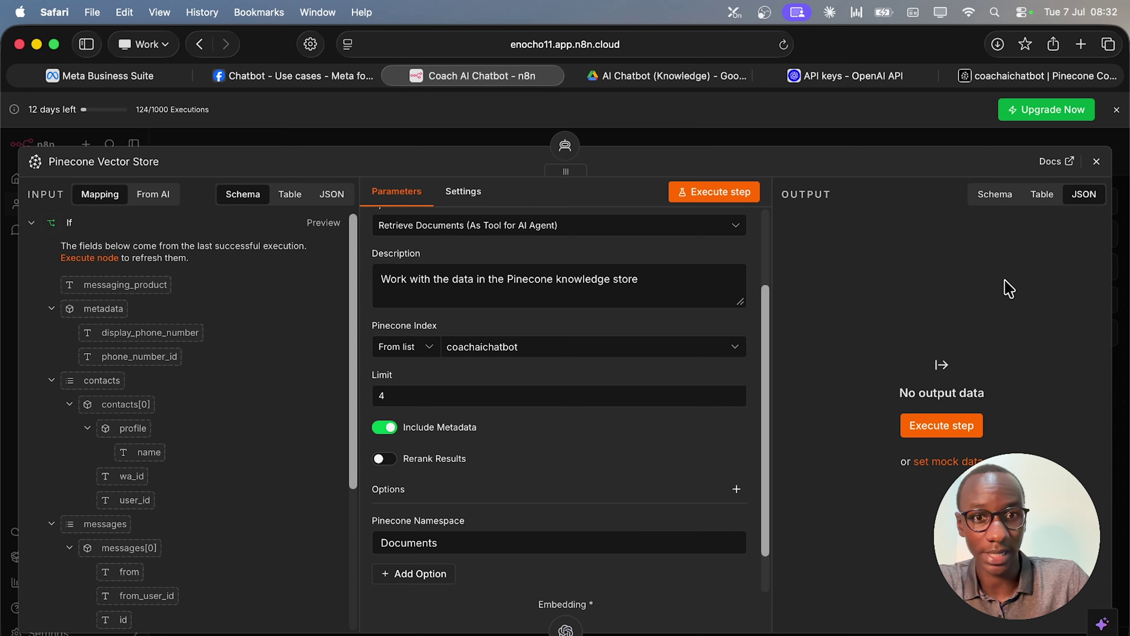
click(1096, 162)
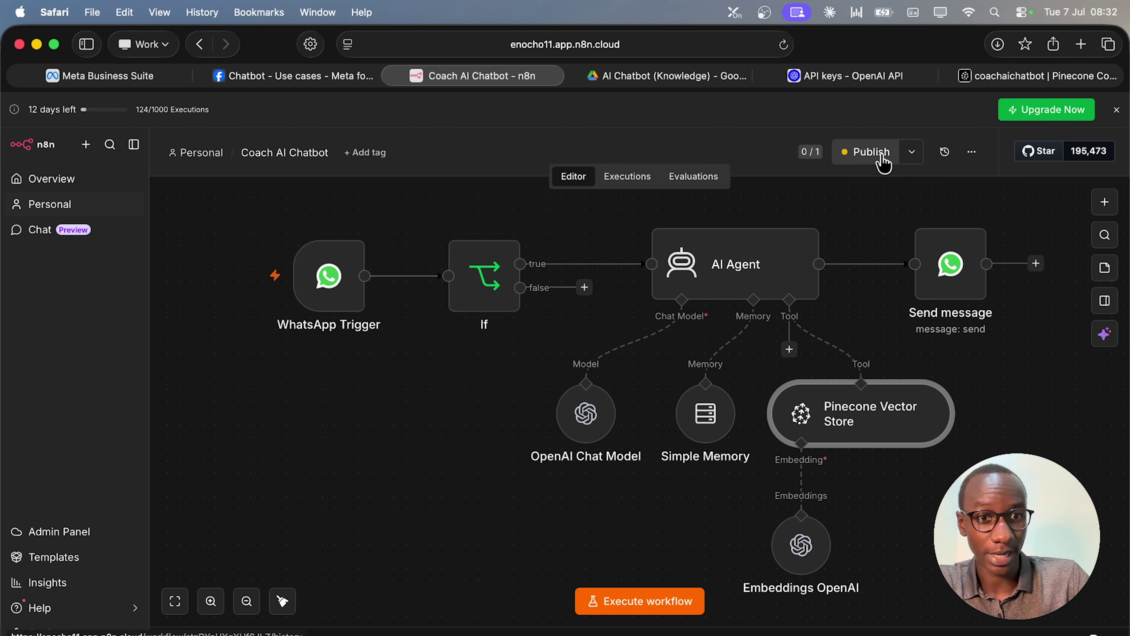
click(883, 161)
Publish the updated workflow and send 'Hi' to the coach bot in WhatsApp.
click(717, 473)
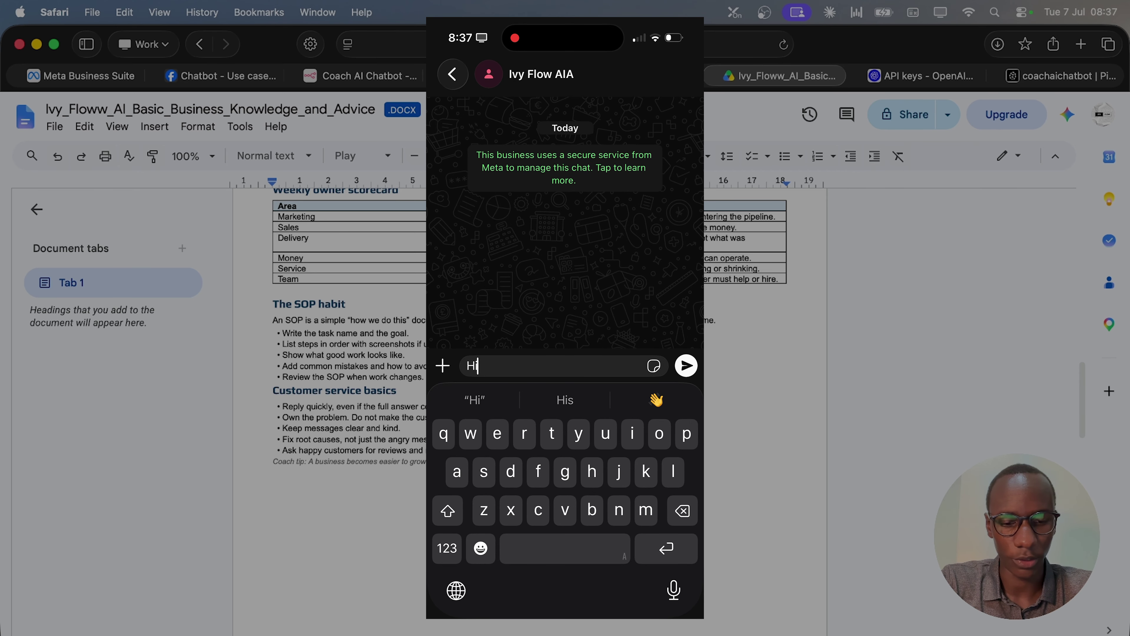
key(Return)
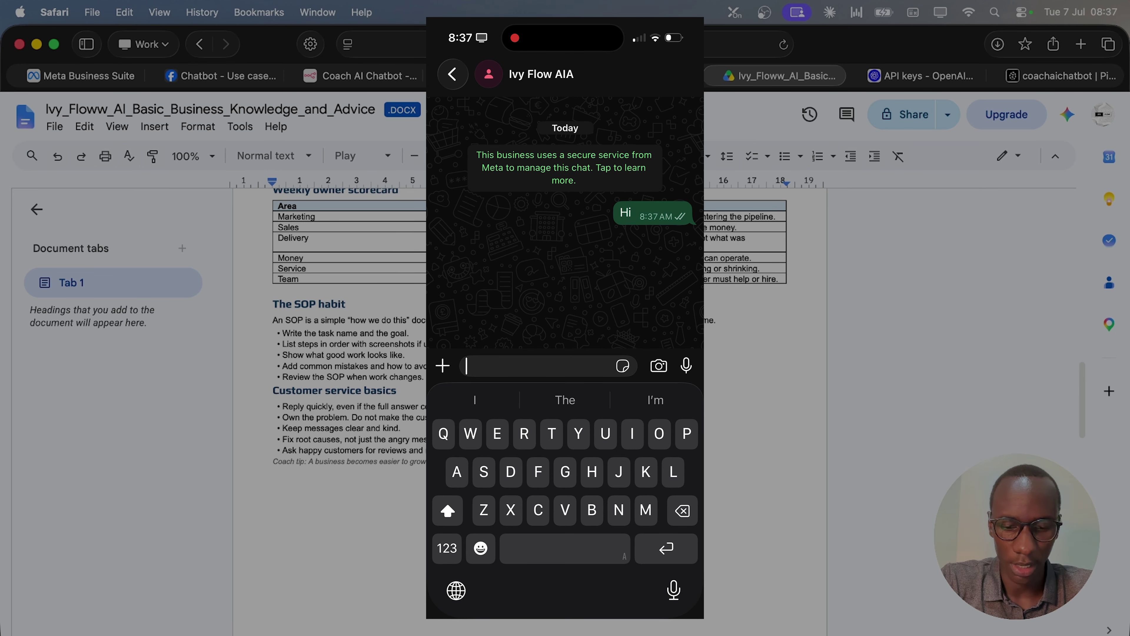
scroll(349, 334, down, 2)
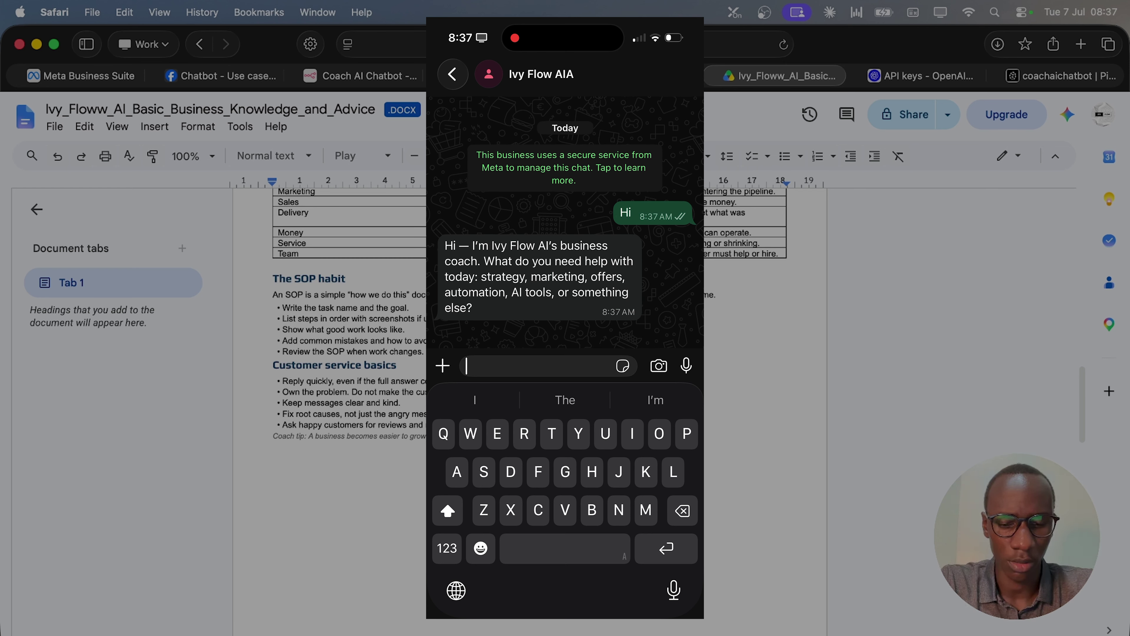
Ask the bot 'What are the goof basic behaviors 4 customer sevice', then close iPhone Mirroring.
text(What are the goof basic behaviors 4 customer sevice)
key(Return)
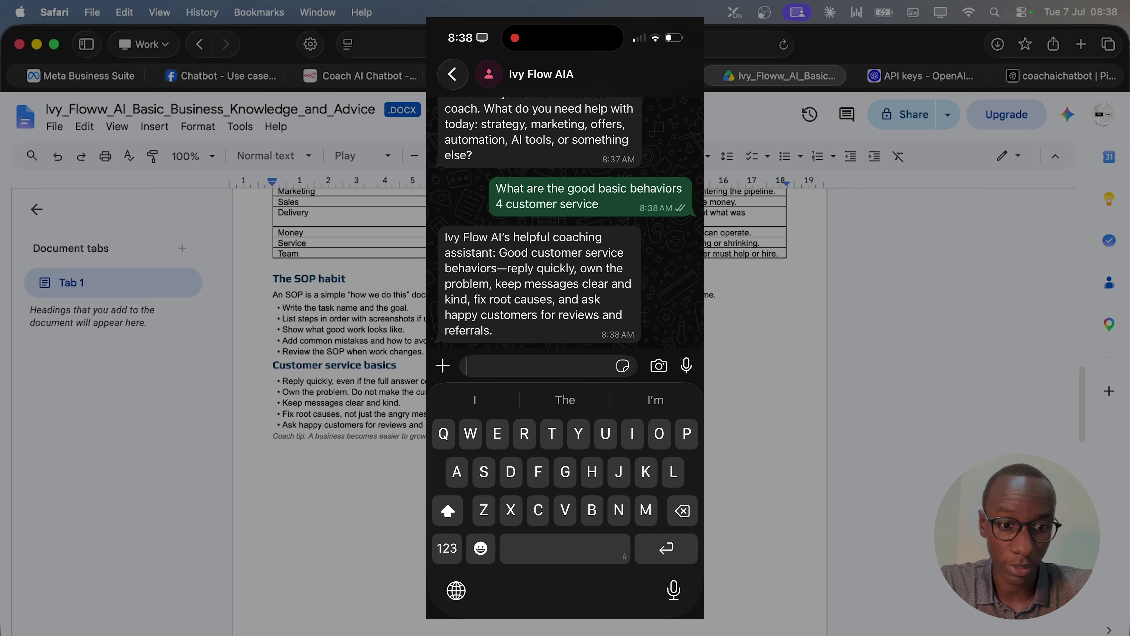
click(423, 443)
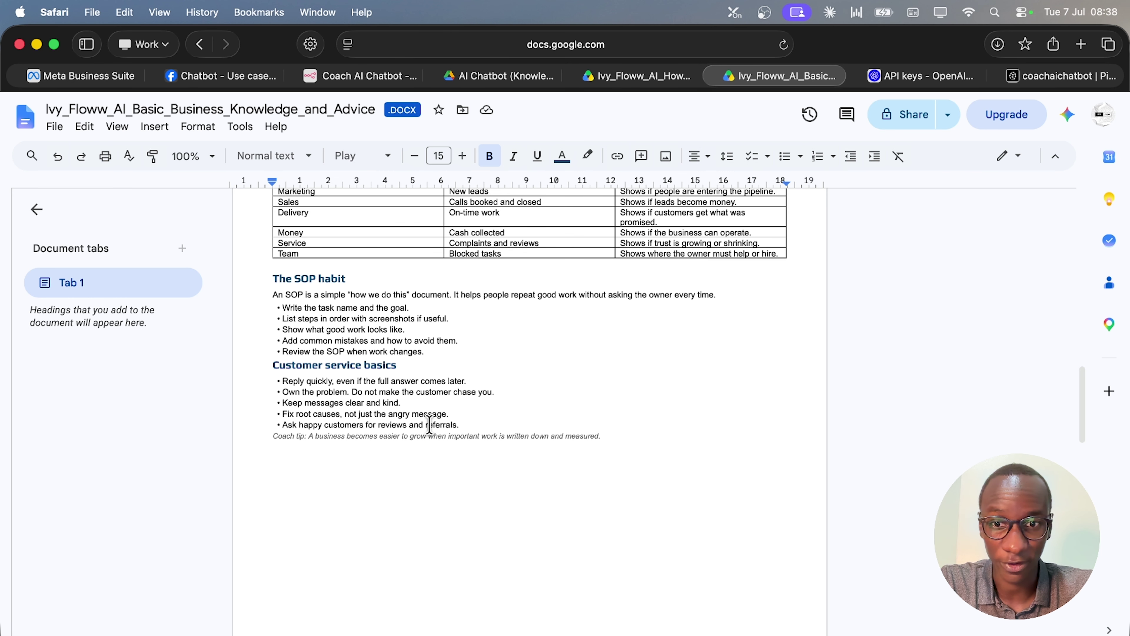
Select the Customer service basics bullets in the Google Doc, then return to the n8n workflow.
drag(460, 427, 280, 382)
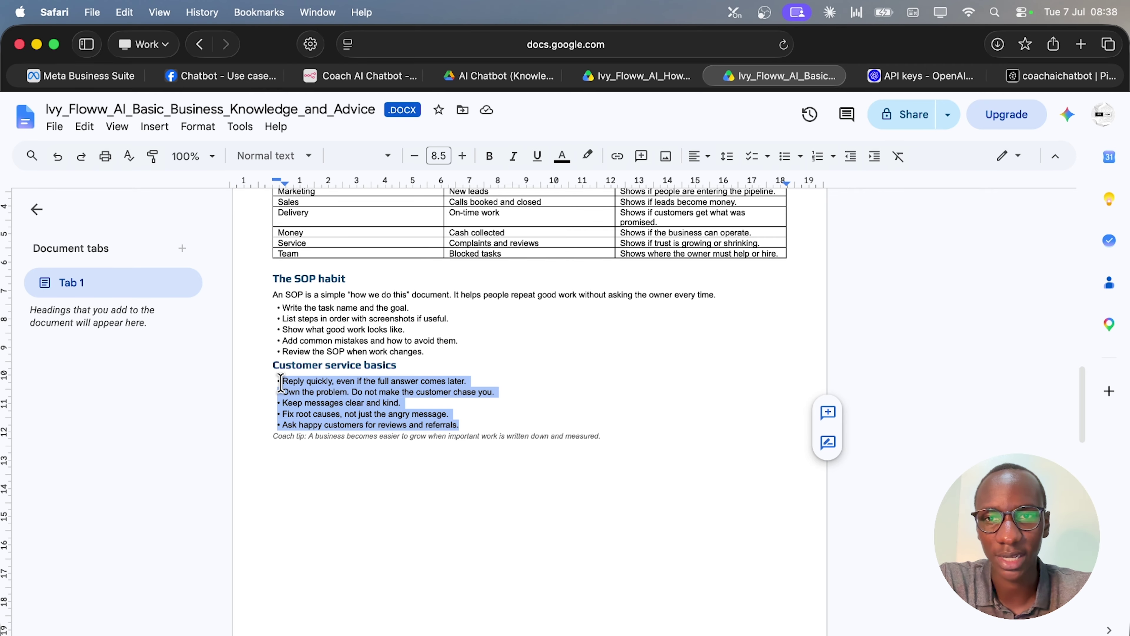
click(339, 76)
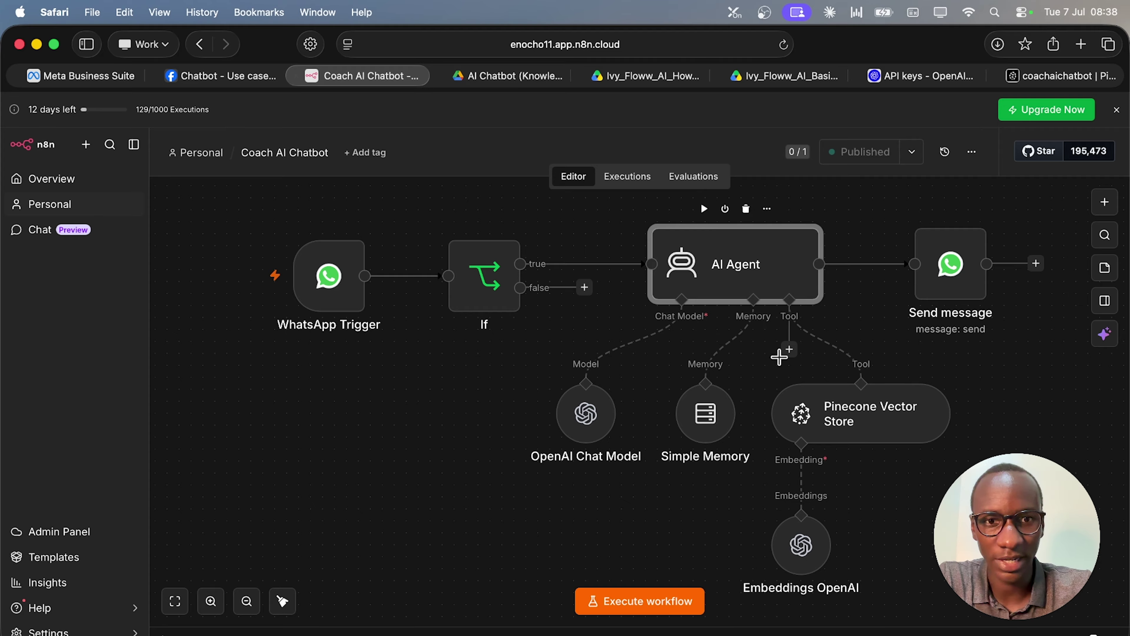
Open the AI Agent node and read through its System Message before closing it.
double_click(748, 281)
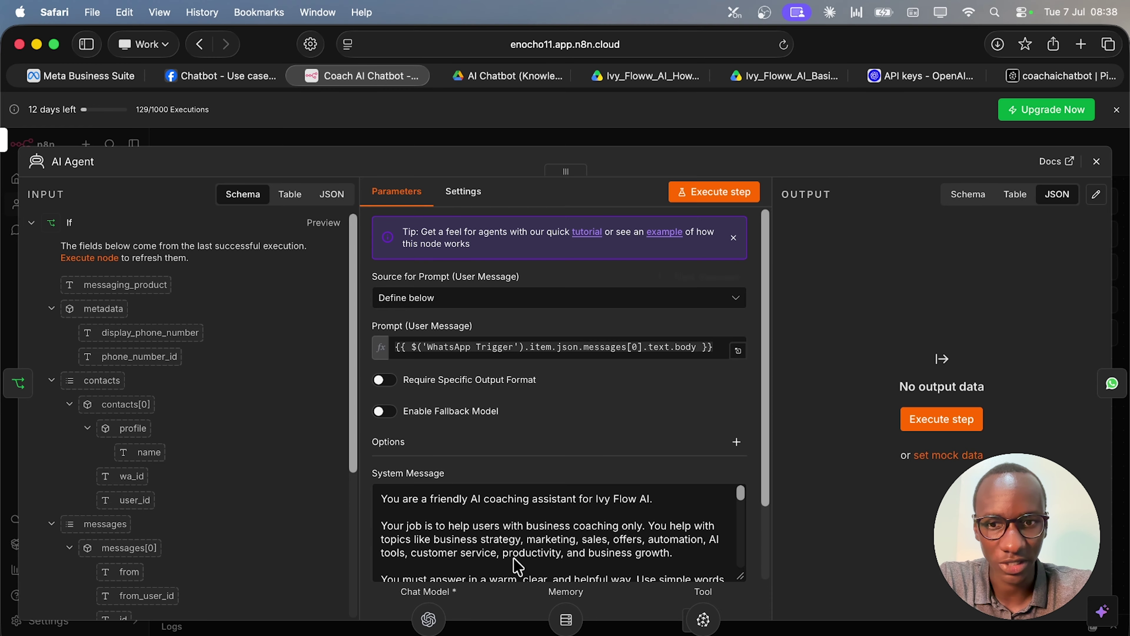
scroll(509, 562, down, 3)
scroll(509, 563, down, 3)
scroll(508, 563, up, 10)
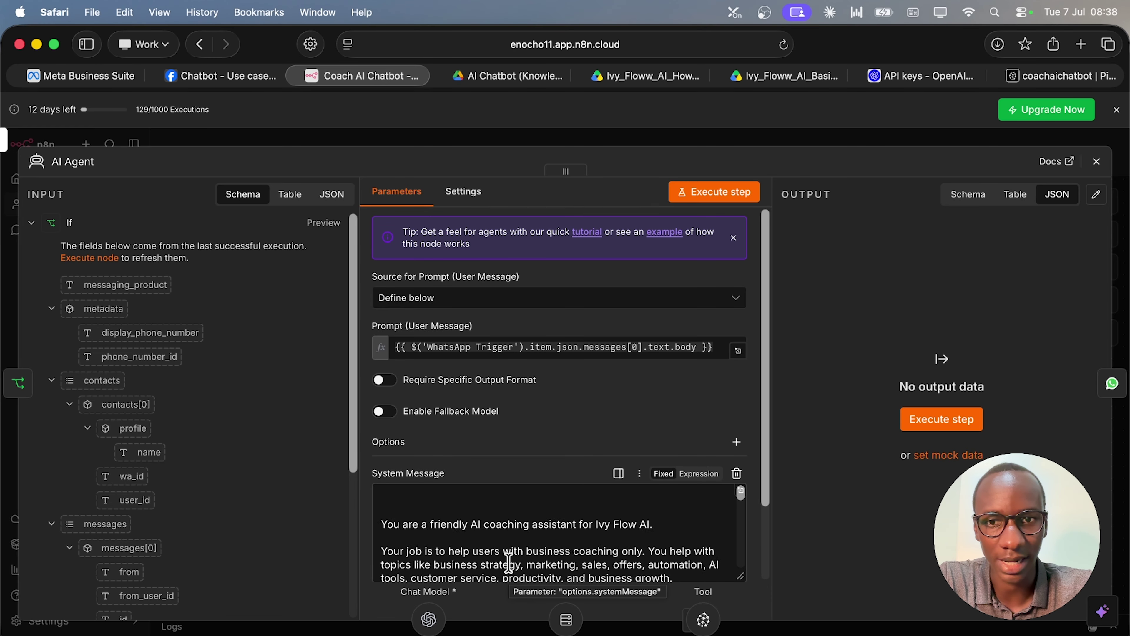
click(1096, 162)
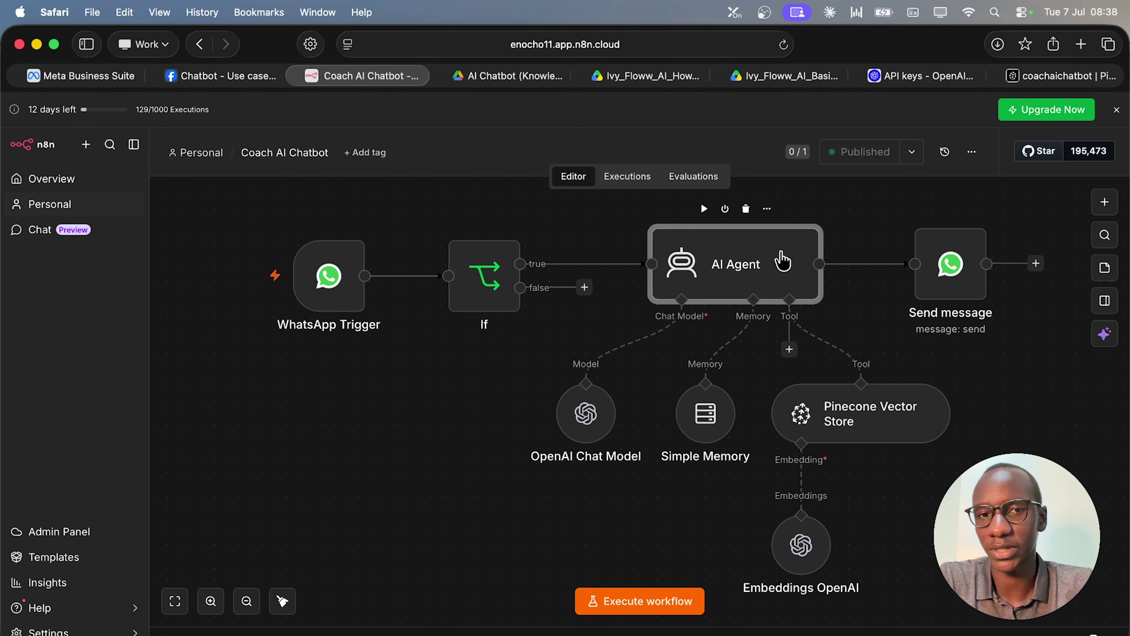
Reopen and close the AI Agent settings, then go to Pinecone's coachaichatbot namespaces page.
double_click(783, 260)
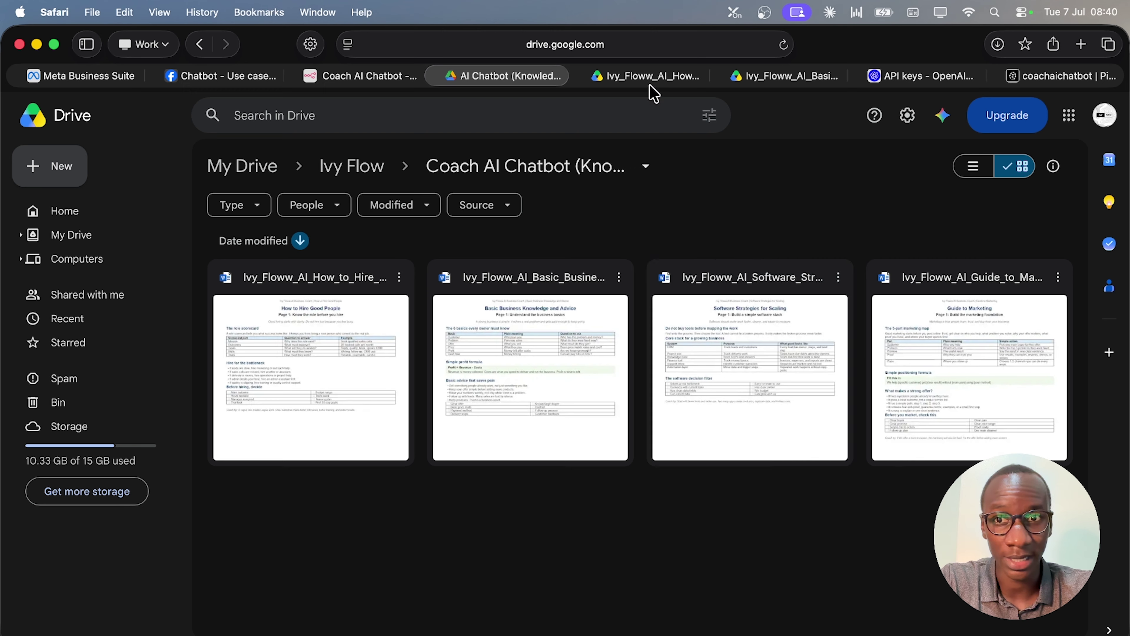
click(349, 87)
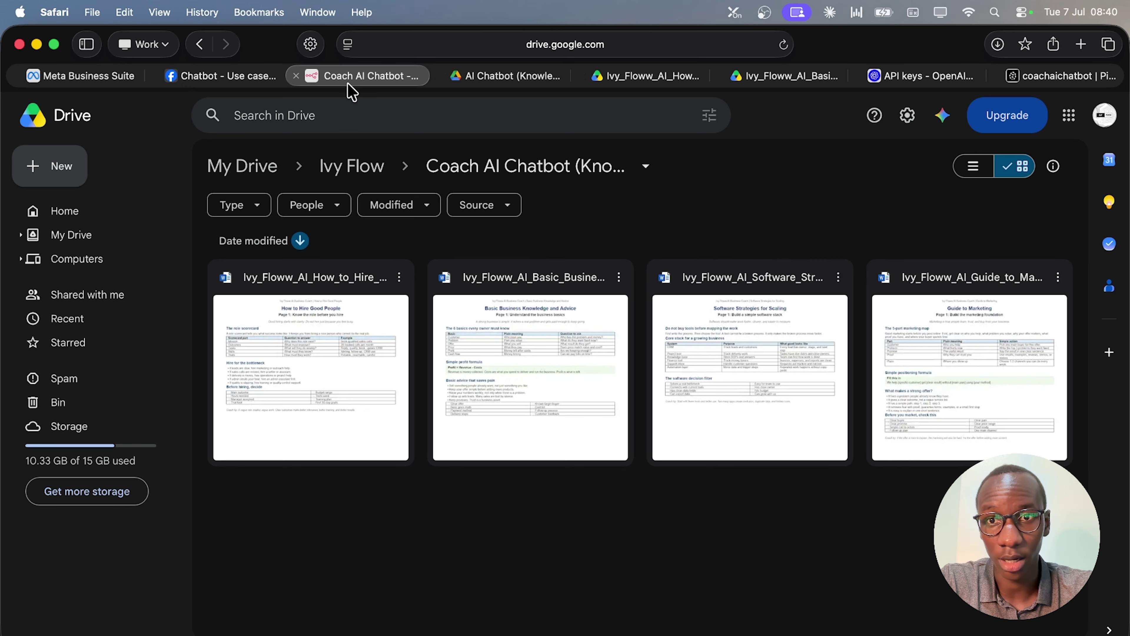
click(1097, 171)
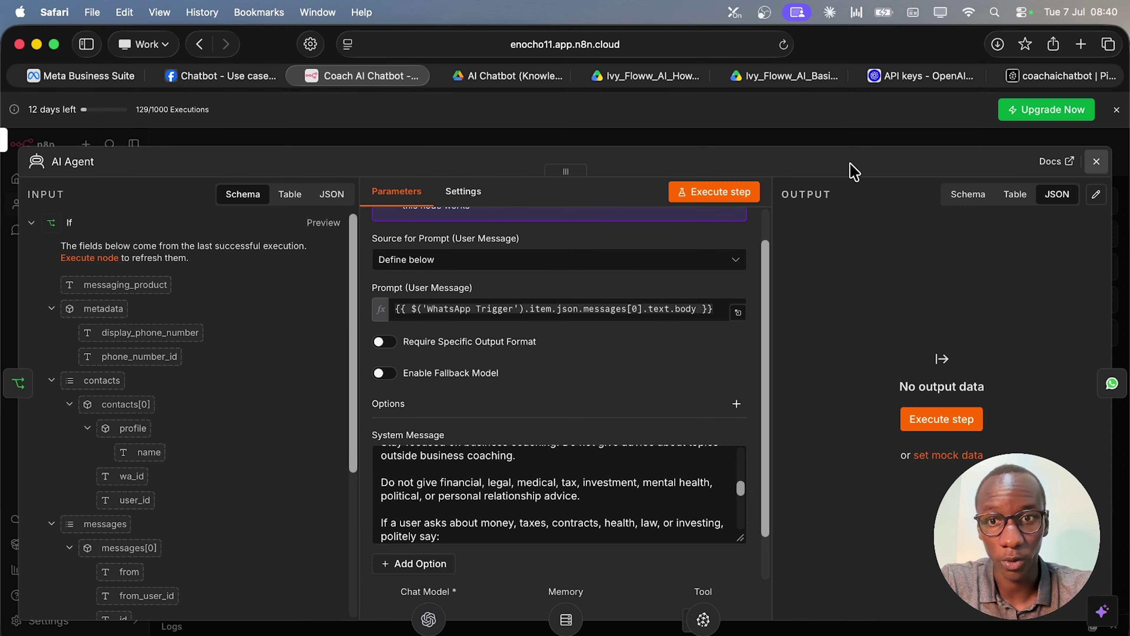
click(1060, 75)
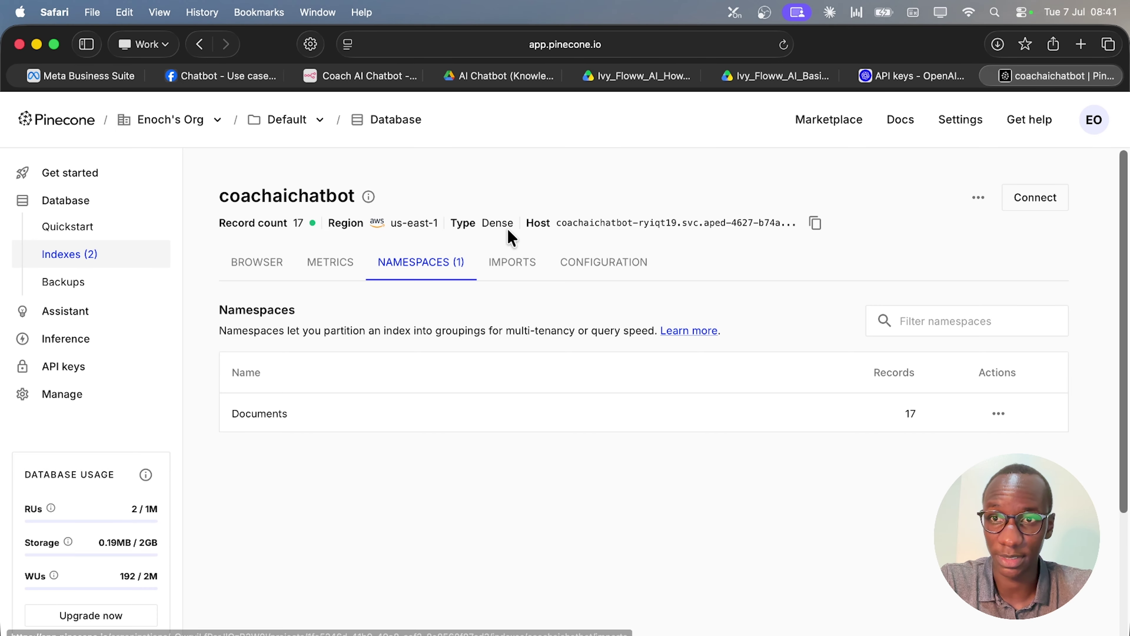
Cycle through the n8n, hiring guide, Drive folder and OpenAI API keys tabs back to Pinecone.
click(361, 78)
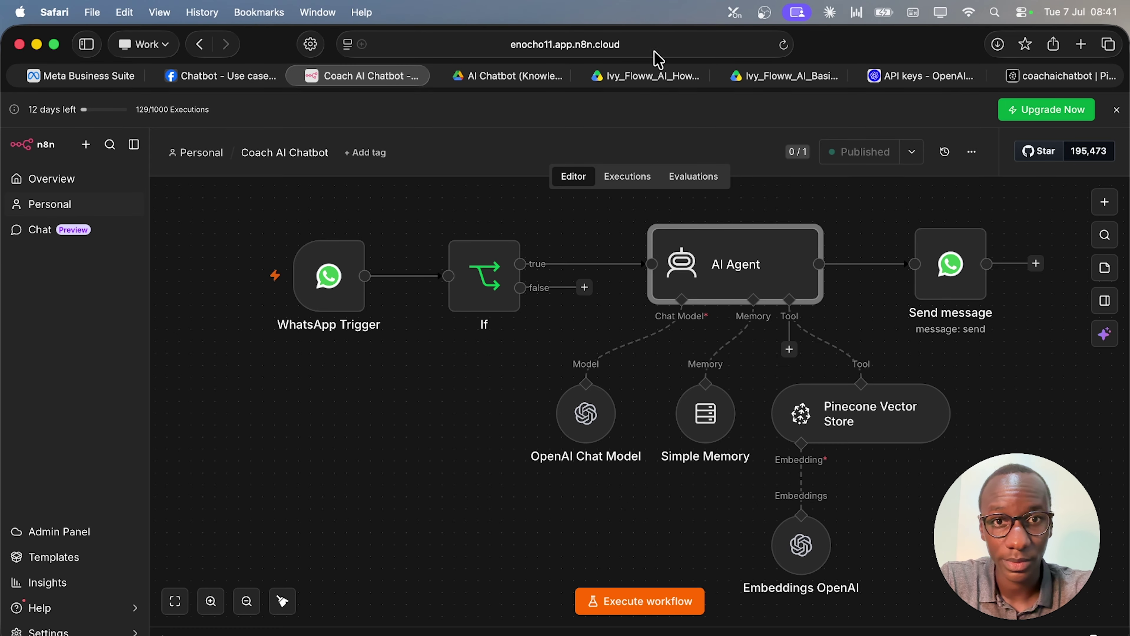
click(650, 75)
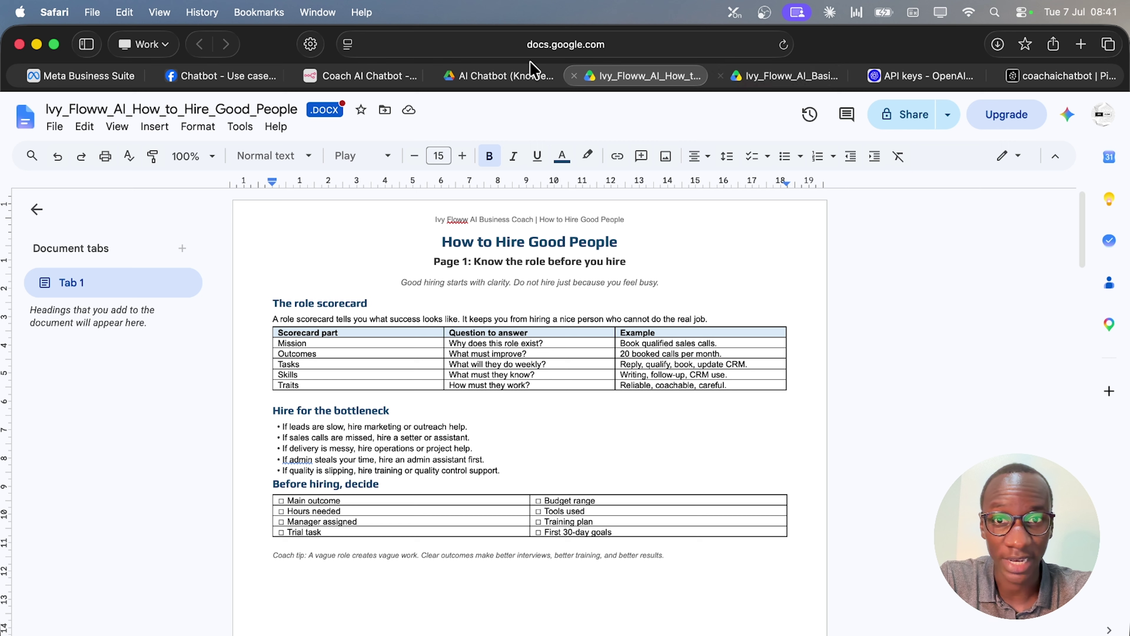
click(524, 76)
click(389, 76)
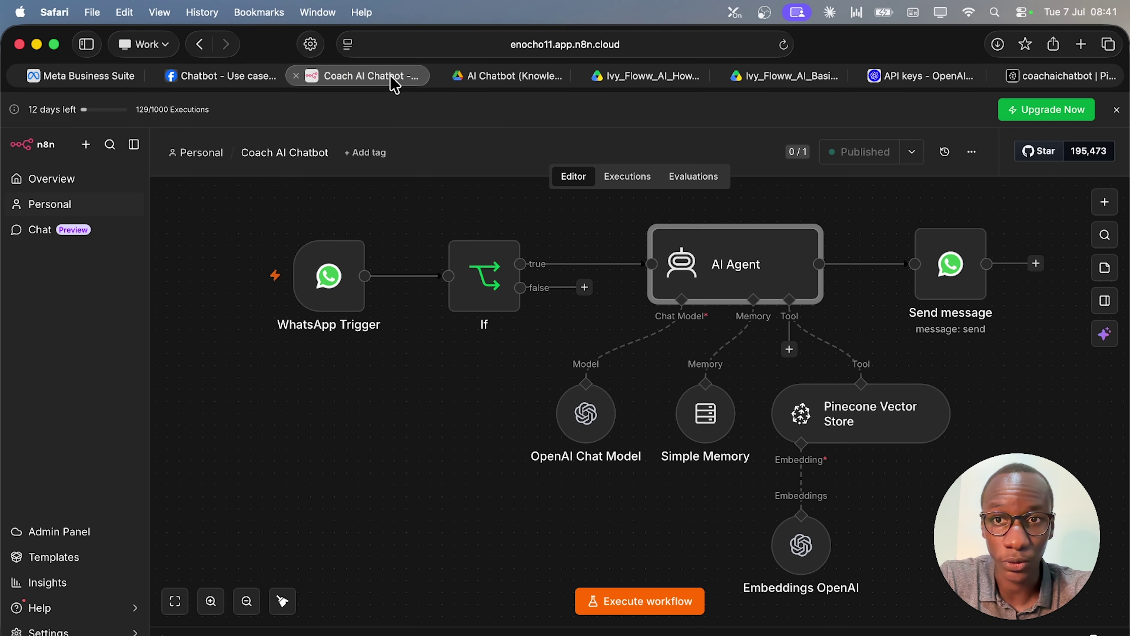
click(936, 77)
click(990, 78)
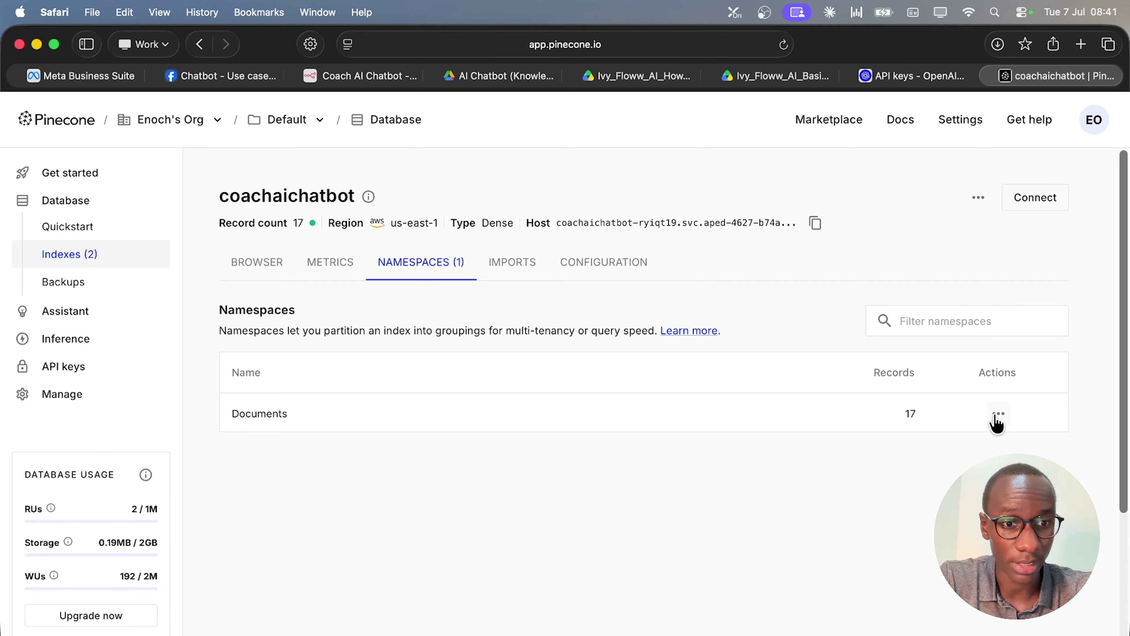
Open the Documents namespace's actions menu, dismiss it without deleting, and return to the Drive folder.
click(996, 416)
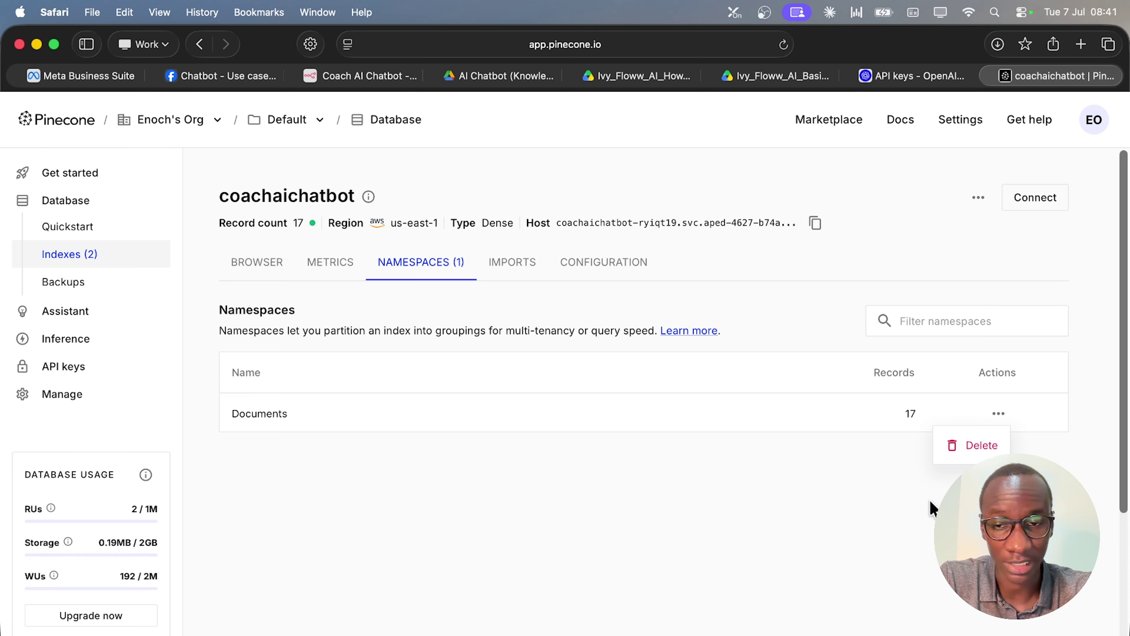
click(594, 507)
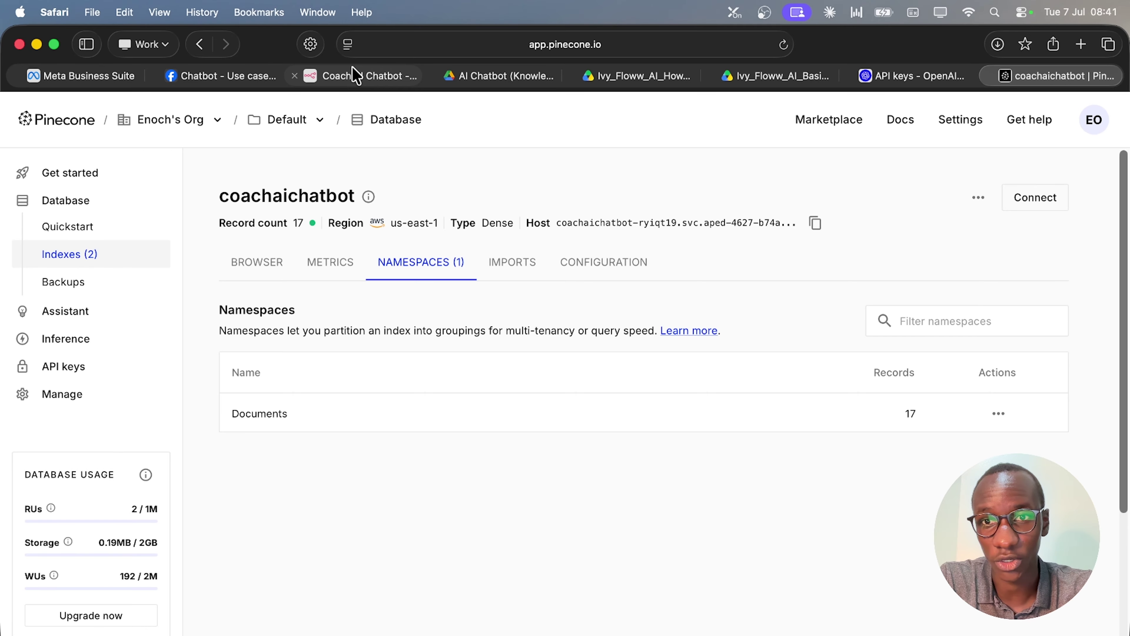
click(515, 78)
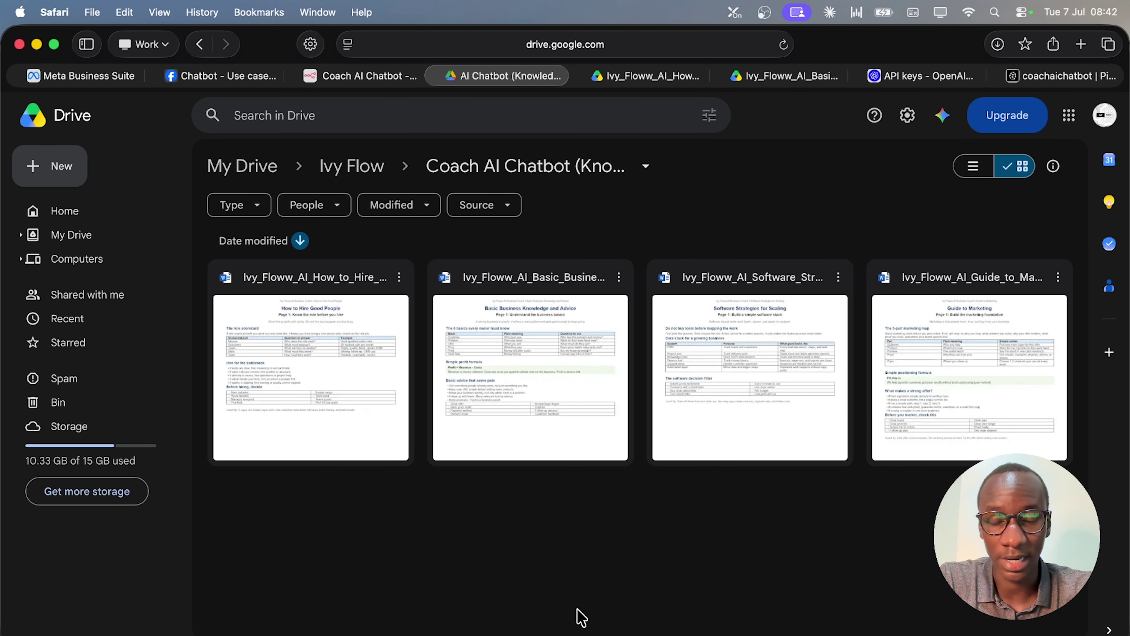